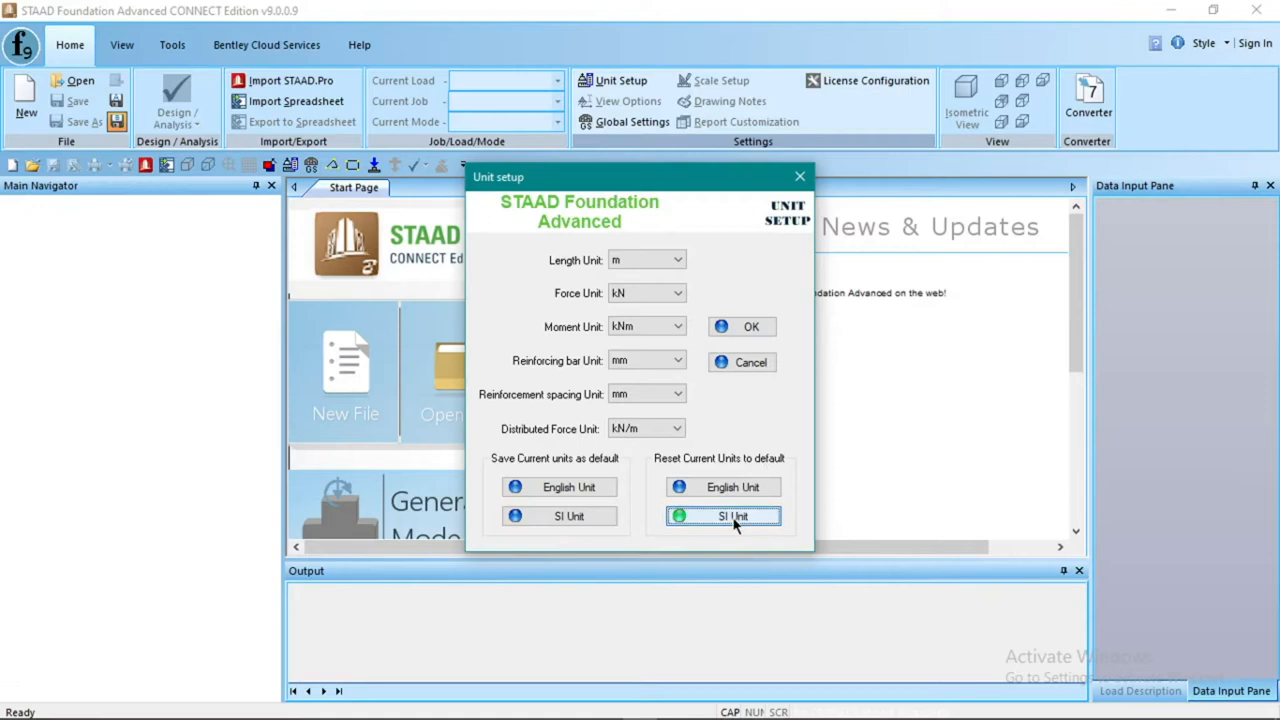
Confirm the SI units and apply the general global settings with drawing dimensions in the current length unit
{"action": "left_click", "coordinate": [744, 328]}
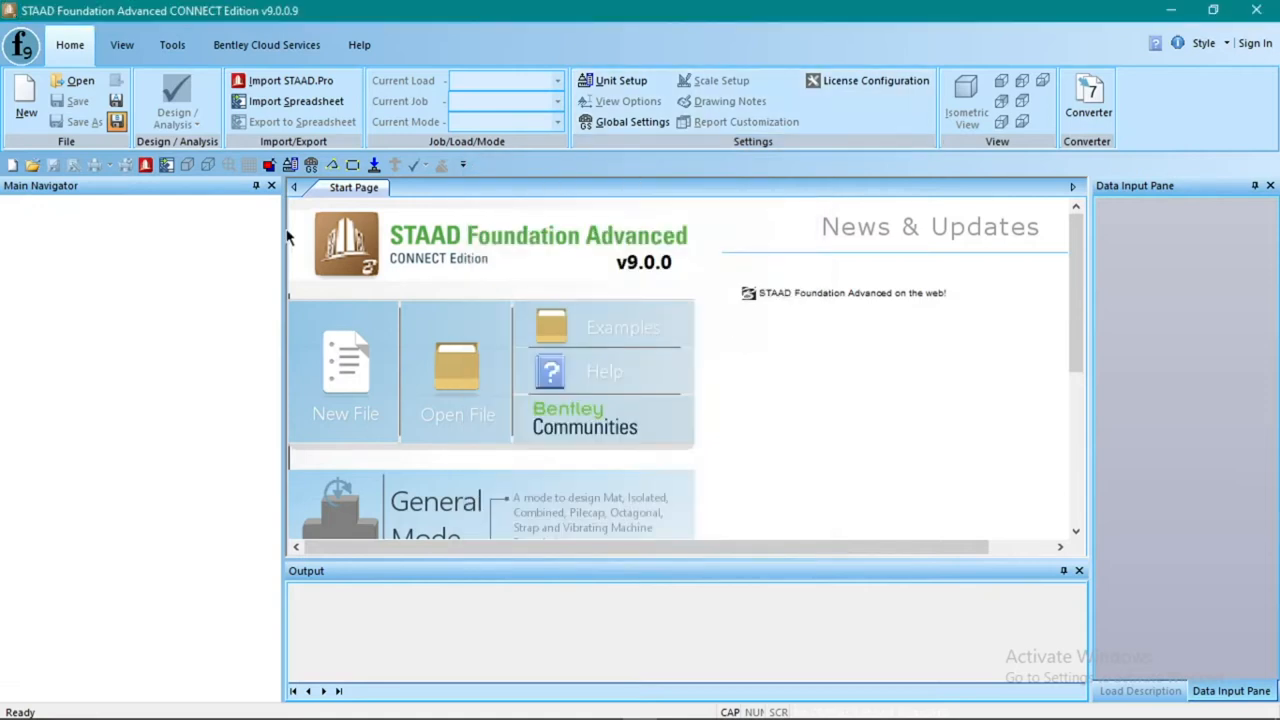
{"action": "left_click", "coordinate": [628, 122]}
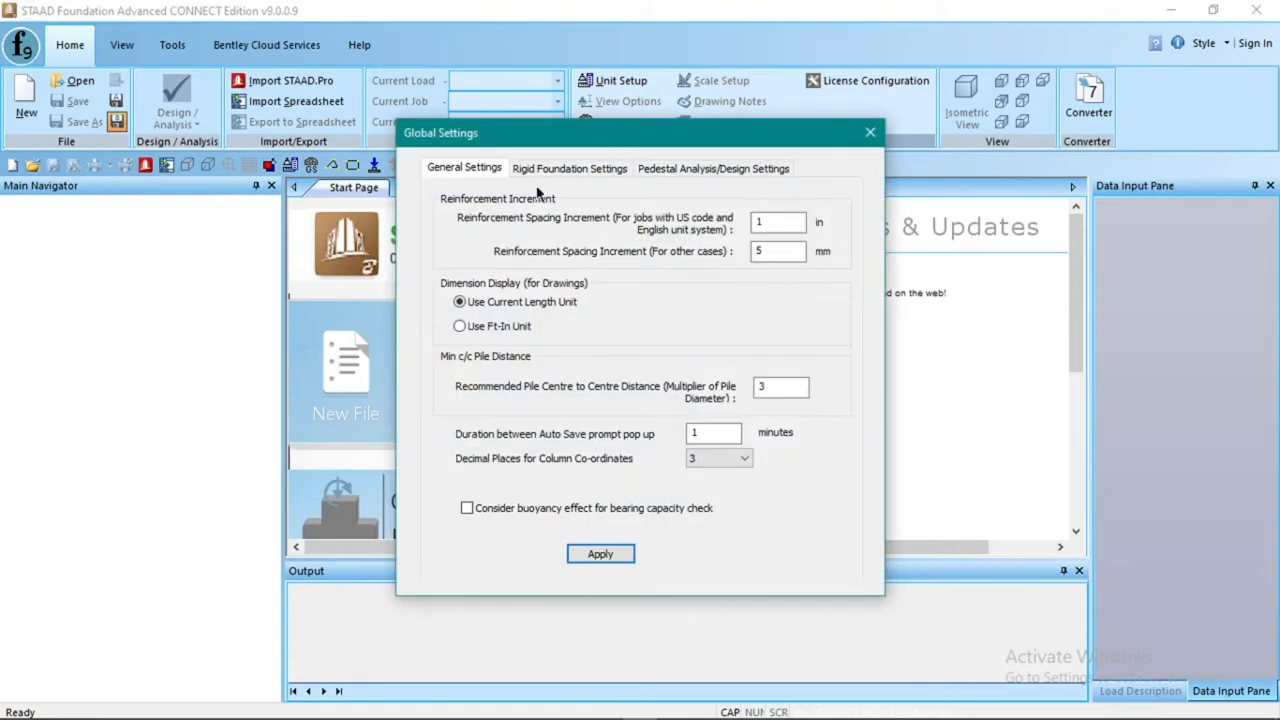
{"action": "left_click_drag", "start_coordinate": [553, 133], "coordinate": [483, 75]}
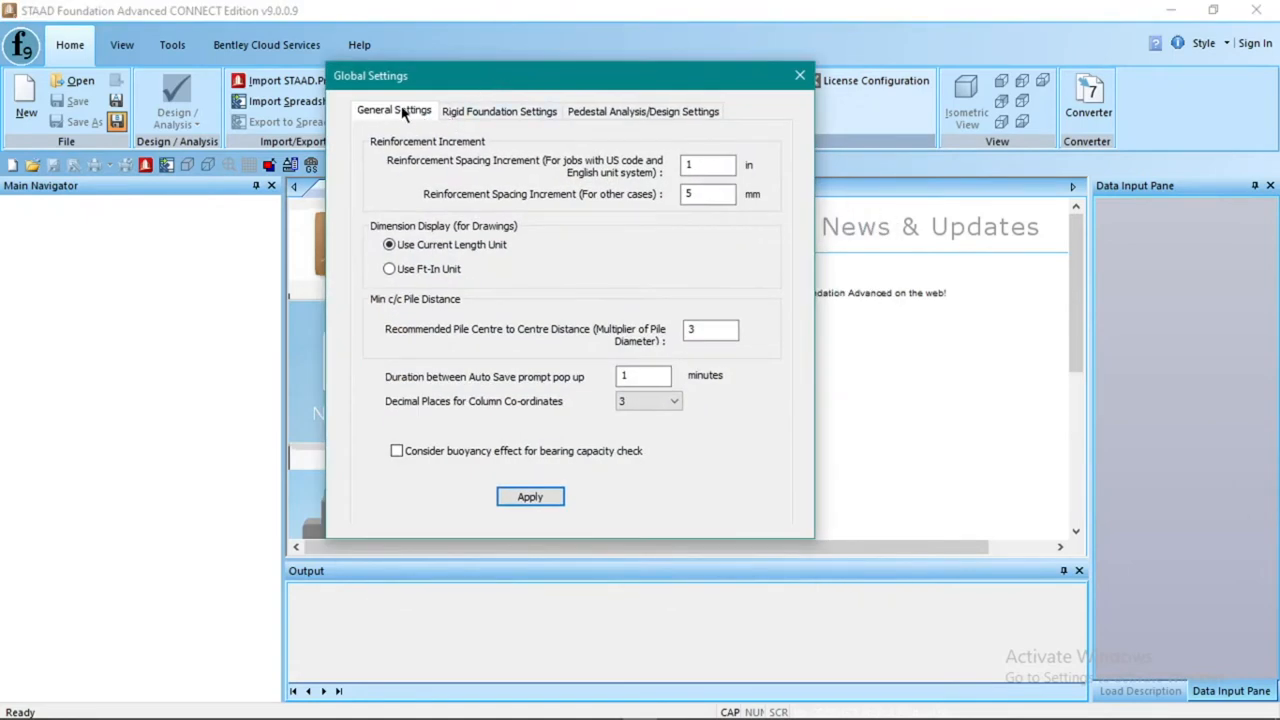
{"action": "left_click", "coordinate": [389, 269]}
{"action": "left_click", "coordinate": [520, 496]}
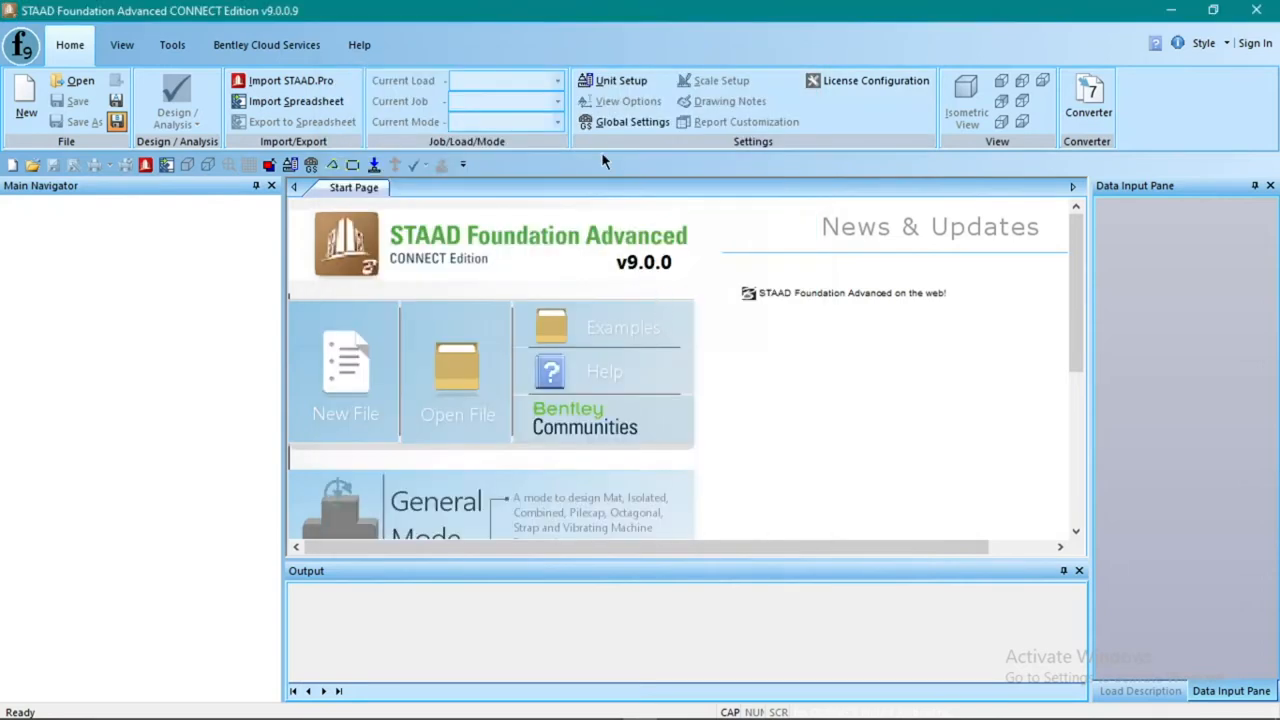
Set the rigid foundation settings to consider footing self weight for concrete checks and gross bearing capacity input, and apply them
{"action": "left_click", "coordinate": [613, 128]}
{"action": "left_click", "coordinate": [562, 170]}
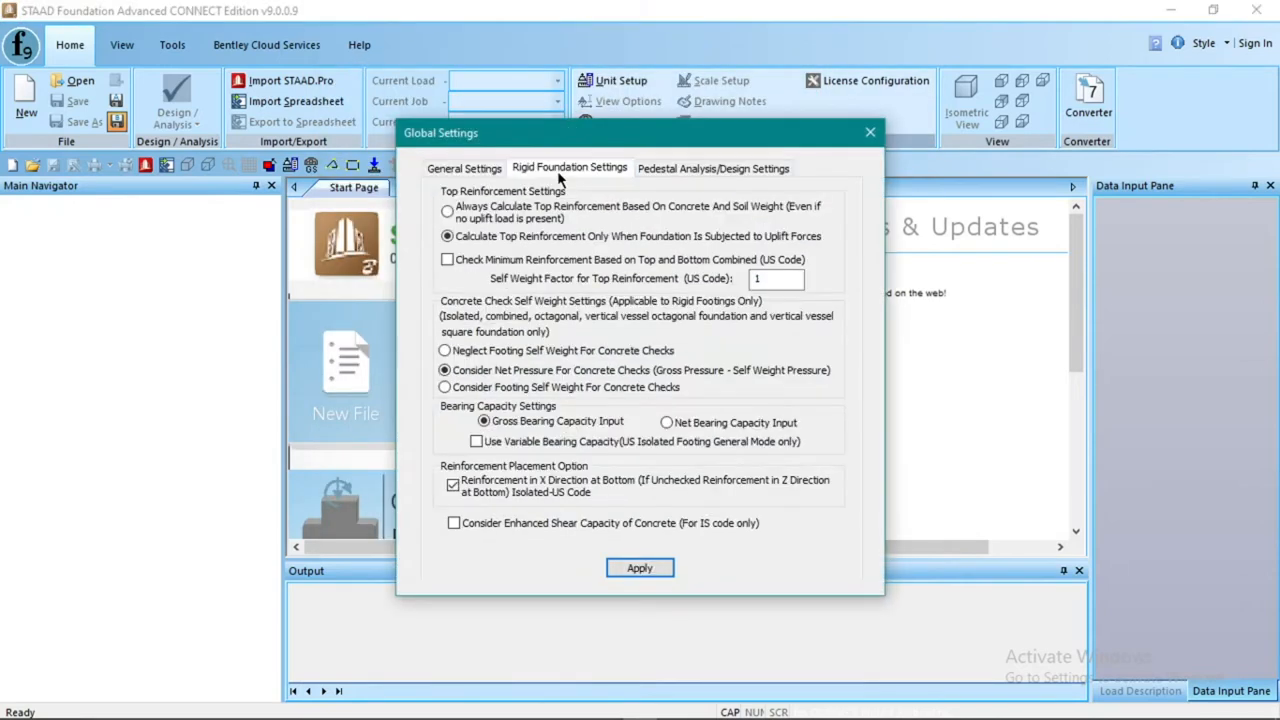
{"action": "left_click", "coordinate": [458, 389]}
{"action": "left_click", "coordinate": [557, 426]}
{"action": "left_click", "coordinate": [640, 568]}
Apply the pedestal analysis and design settings in the global settings
{"action": "left_click", "coordinate": [628, 121]}
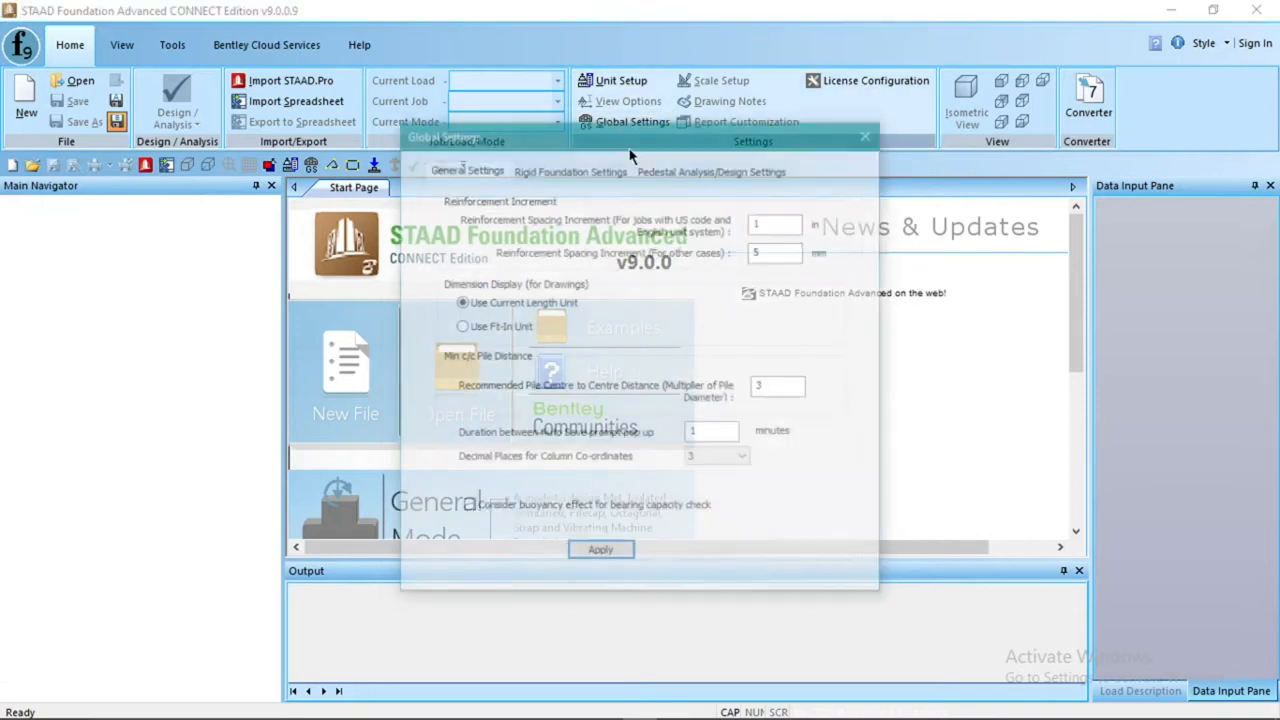
{"action": "left_click", "coordinate": [678, 169]}
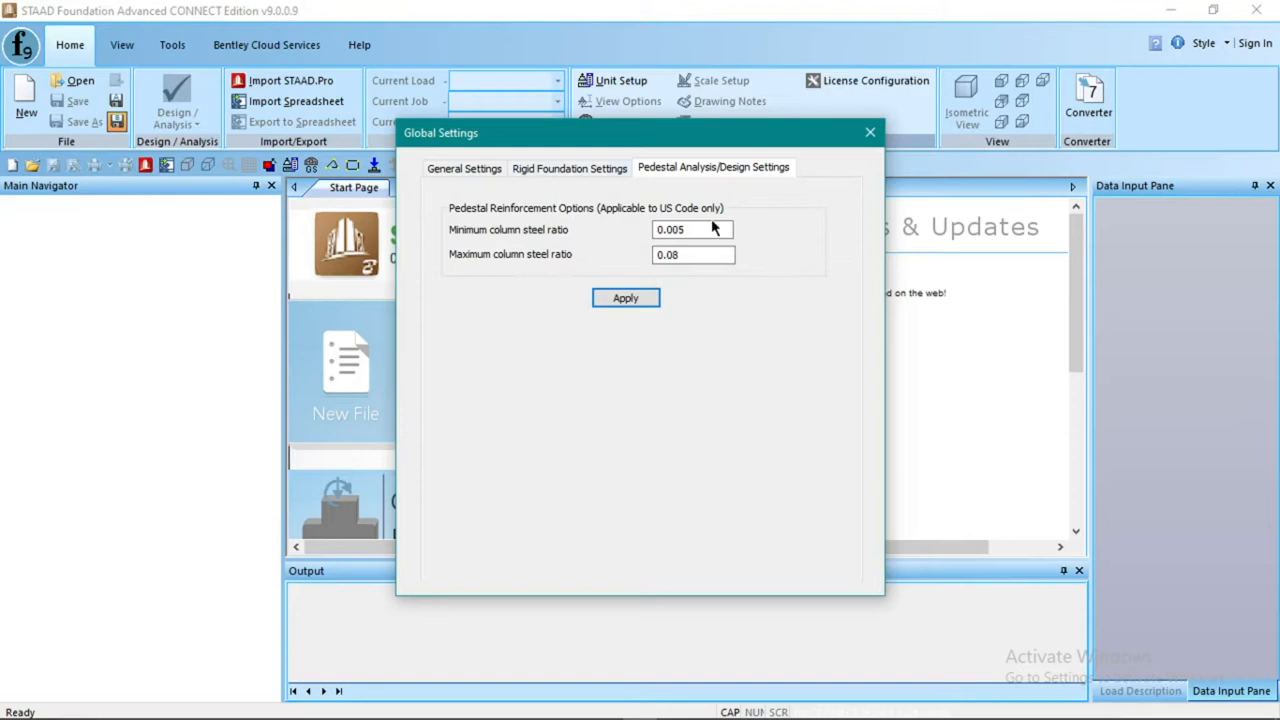
{"action": "left_click", "coordinate": [630, 301]}
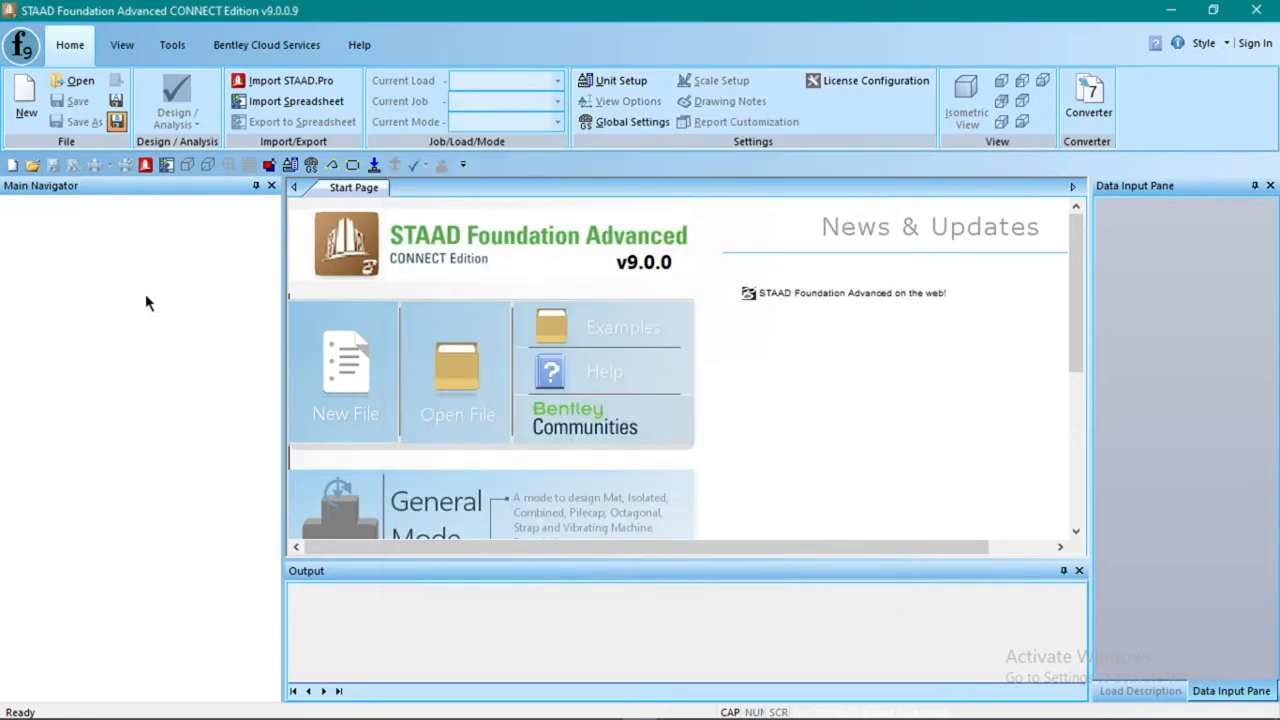
Begin a STAAD.Pro file import from 4 STOREY_SCHOOLBLDG.std in the SOG folder
{"action": "scroll", "coordinate": [471, 371], "scroll_direction": "down", "scroll_amount": 2}
{"action": "scroll", "coordinate": [475, 385], "scroll_direction": "up", "scroll_amount": 1}
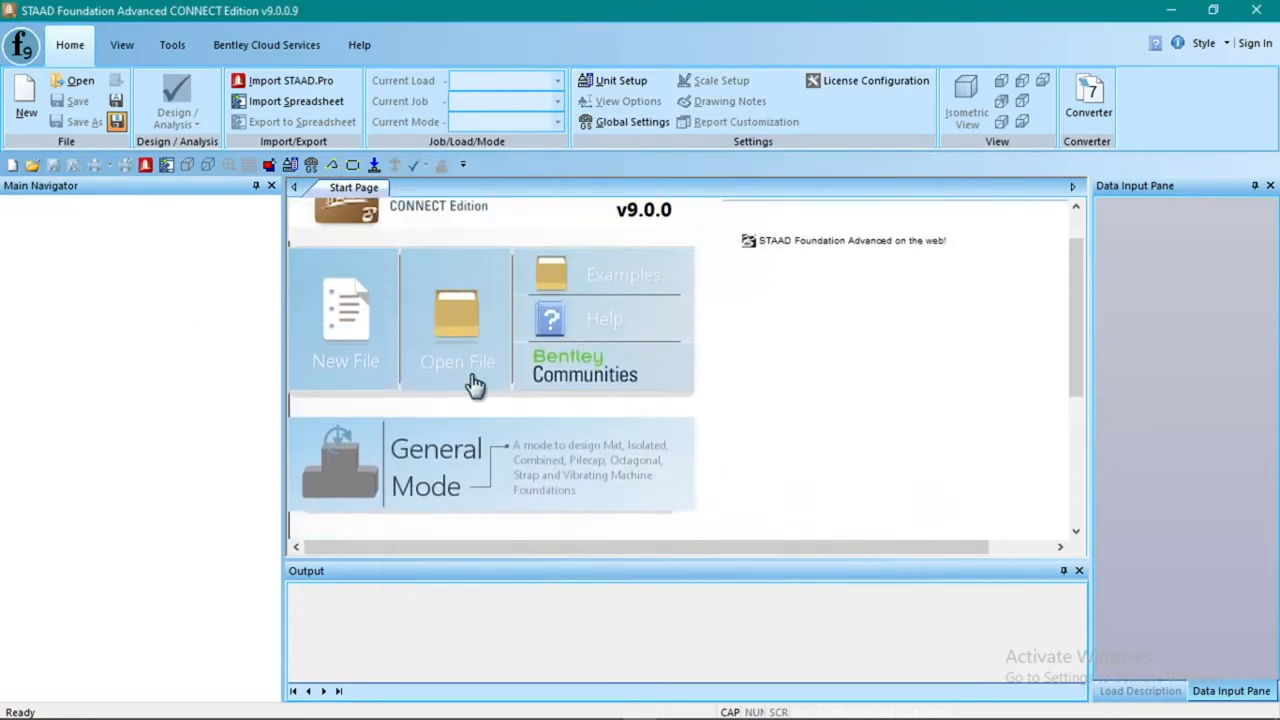
{"action": "scroll", "coordinate": [475, 385], "scroll_direction": "up", "scroll_amount": 1}
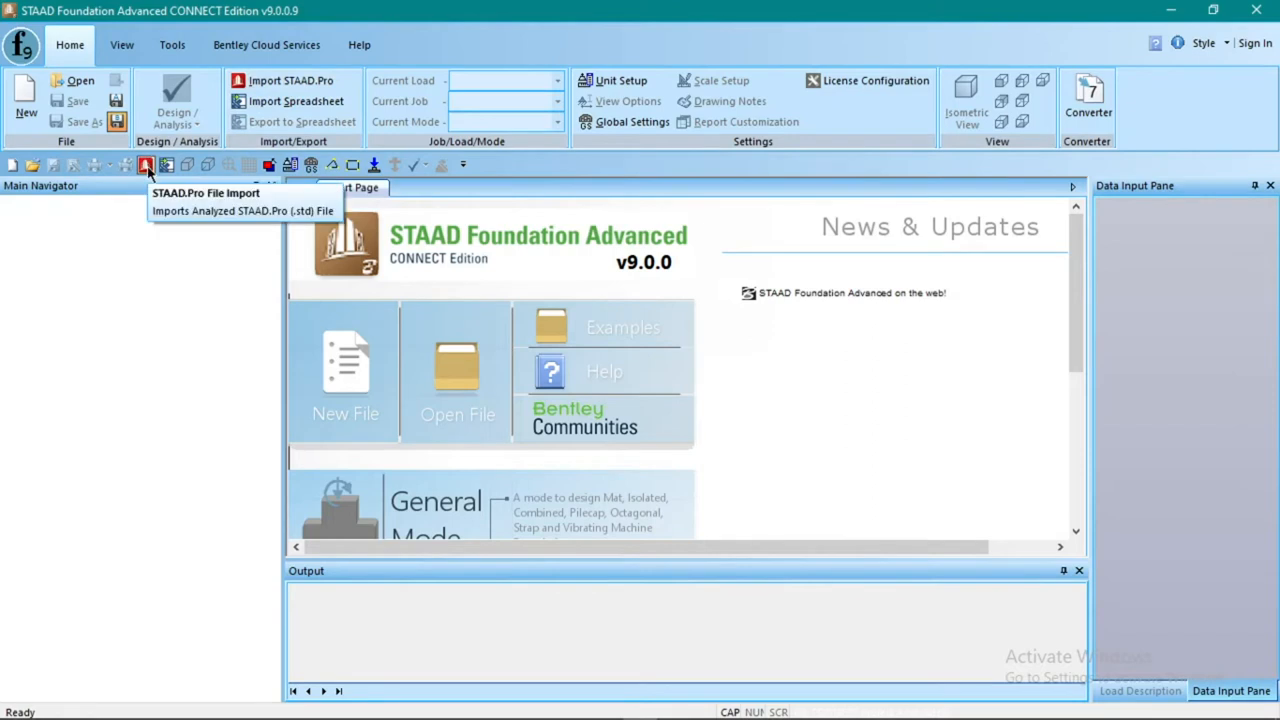
{"action": "left_click", "coordinate": [146, 166]}
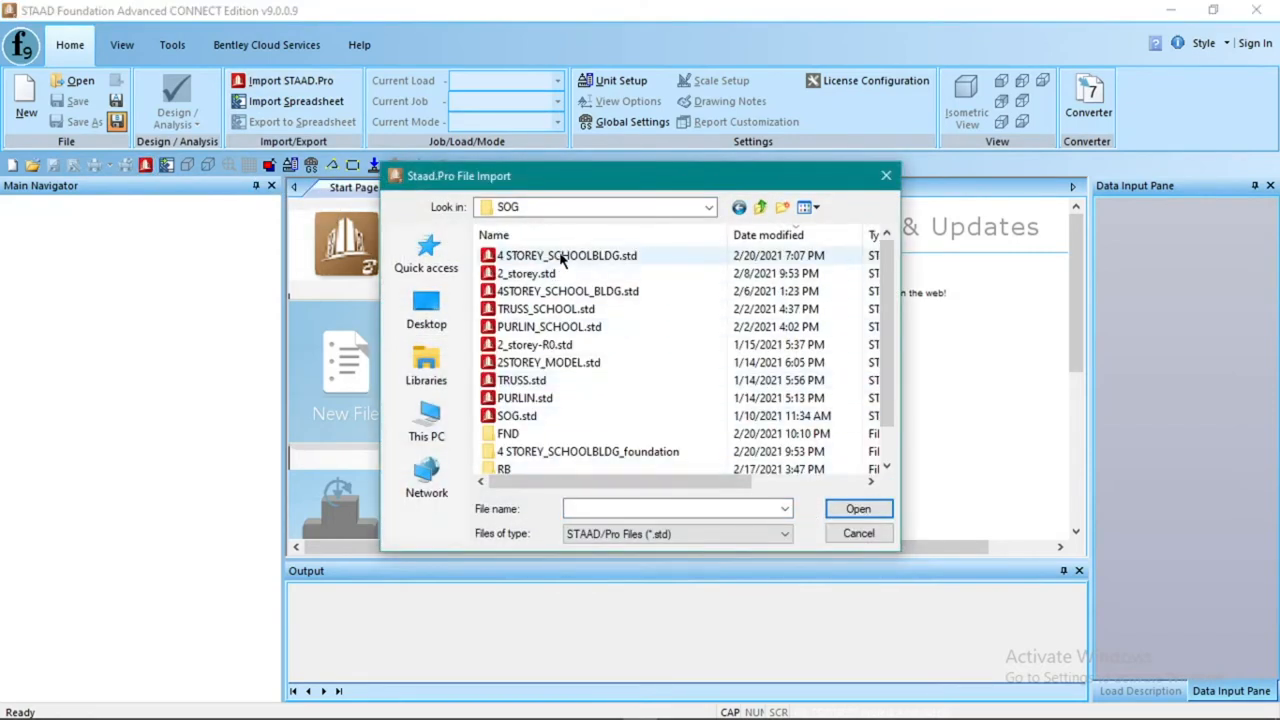
{"action": "double_click", "coordinate": [559, 253]}
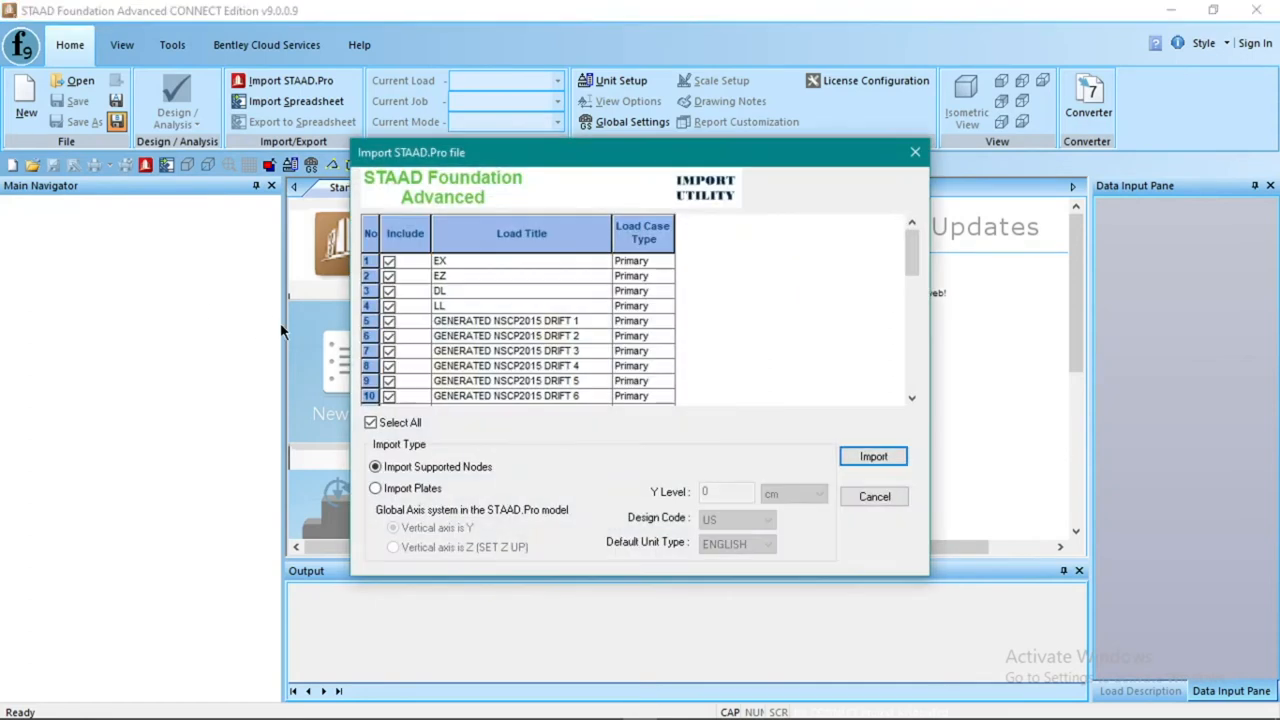
{"action": "left_click_drag", "start_coordinate": [646, 152], "coordinate": [676, 77]}
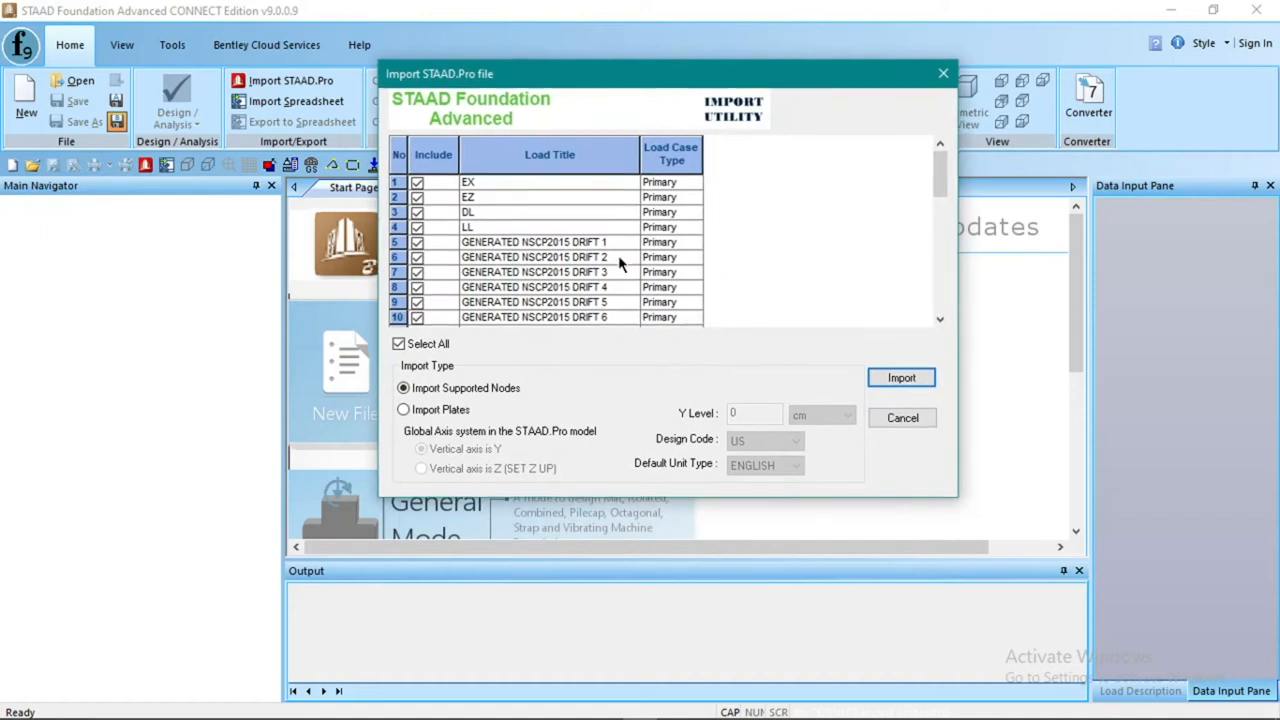
Exclude the load cases GENERATED NSCP2015 DRIFT 1 to DRIFT 8 from the import
{"action": "left_click", "coordinate": [549, 231]}
{"action": "left_click", "coordinate": [495, 258]}
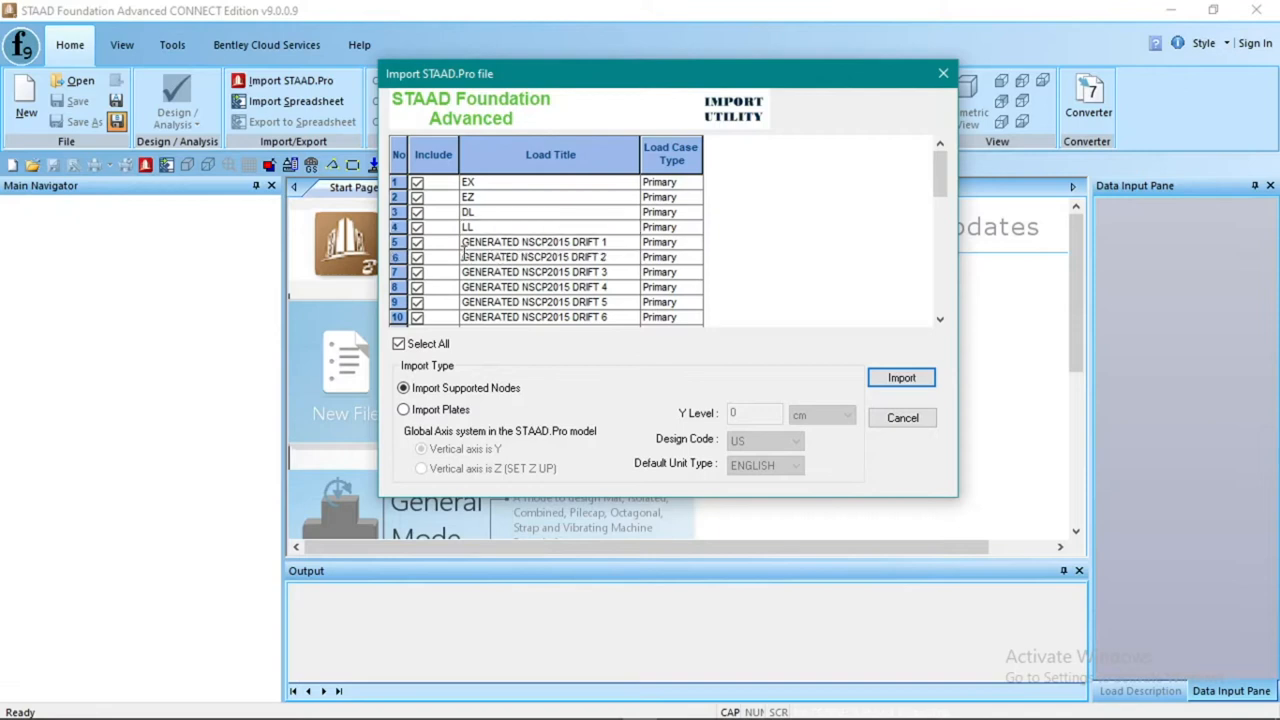
{"action": "left_click", "coordinate": [418, 244]}
{"action": "left_click", "coordinate": [417, 257]}
{"action": "left_click", "coordinate": [417, 272]}
{"action": "left_click", "coordinate": [417, 287]}
{"action": "left_click", "coordinate": [418, 303]}
{"action": "left_click", "coordinate": [417, 318]}
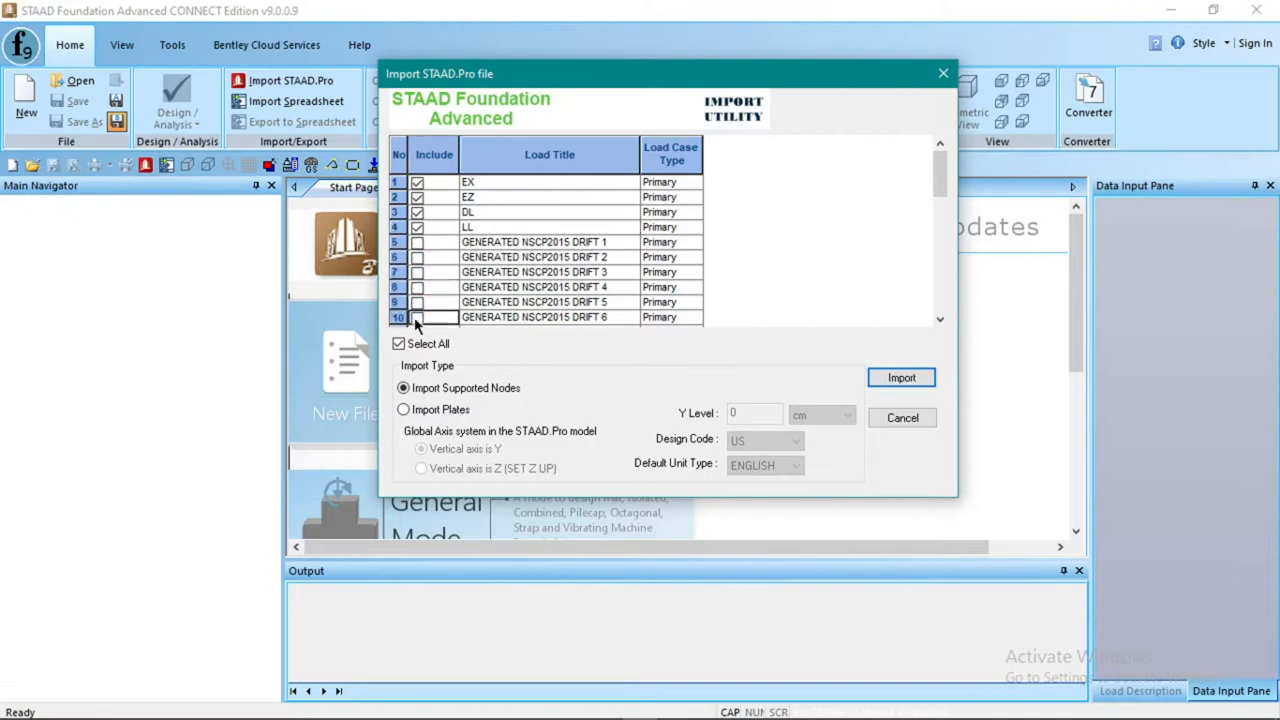
{"action": "left_click_drag", "start_coordinate": [941, 183], "coordinate": [941, 202]}
{"action": "left_click", "coordinate": [417, 272]}
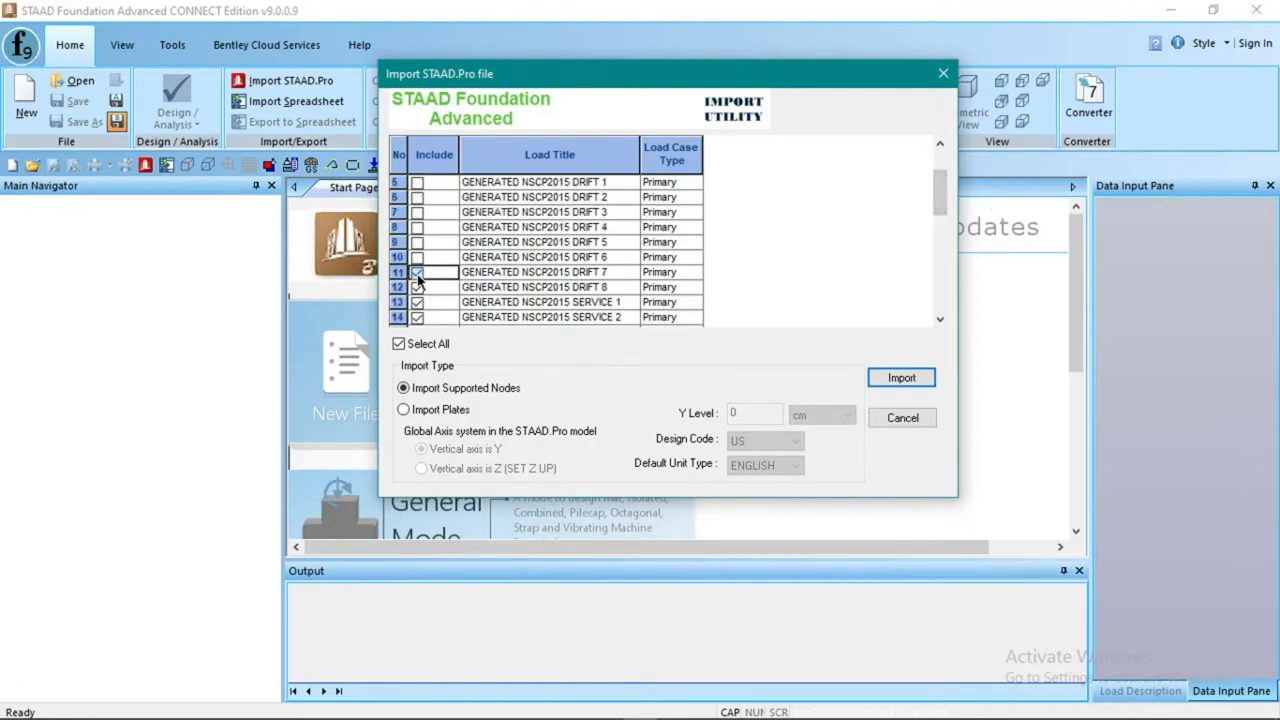
{"action": "left_click", "coordinate": [417, 288]}
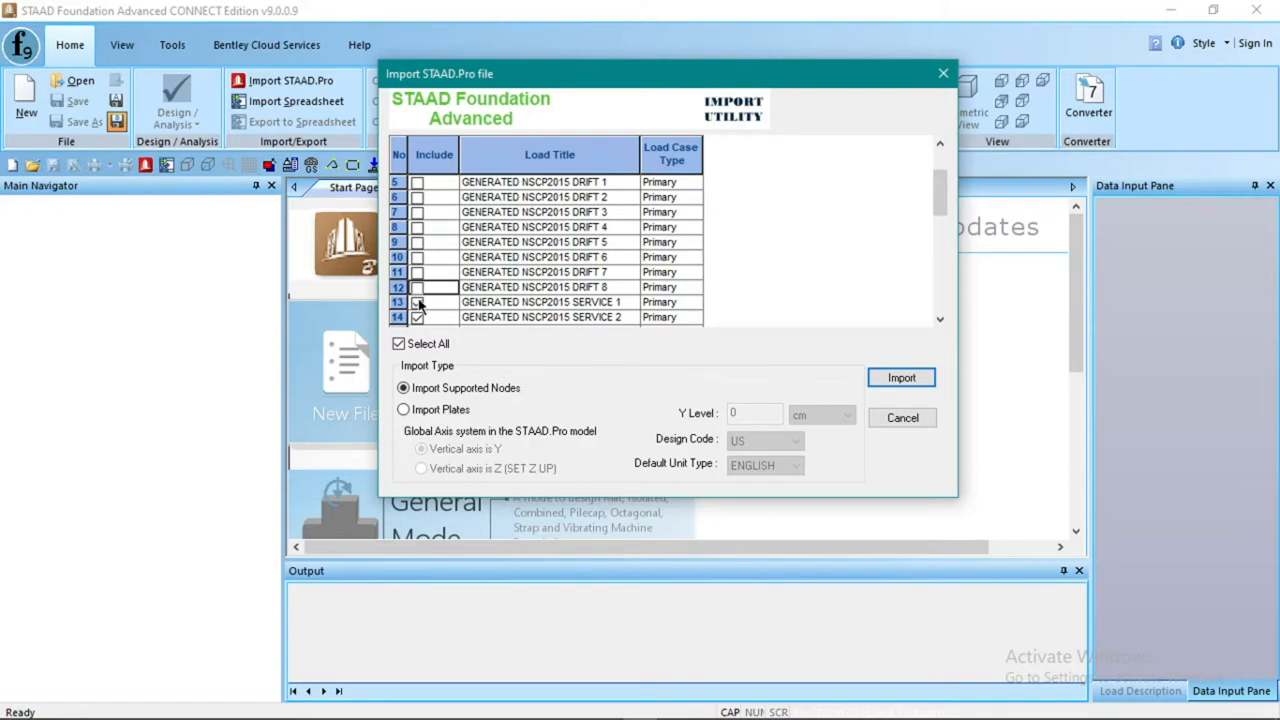
{"action": "left_click_drag", "start_coordinate": [945, 198], "coordinate": [925, 140]}
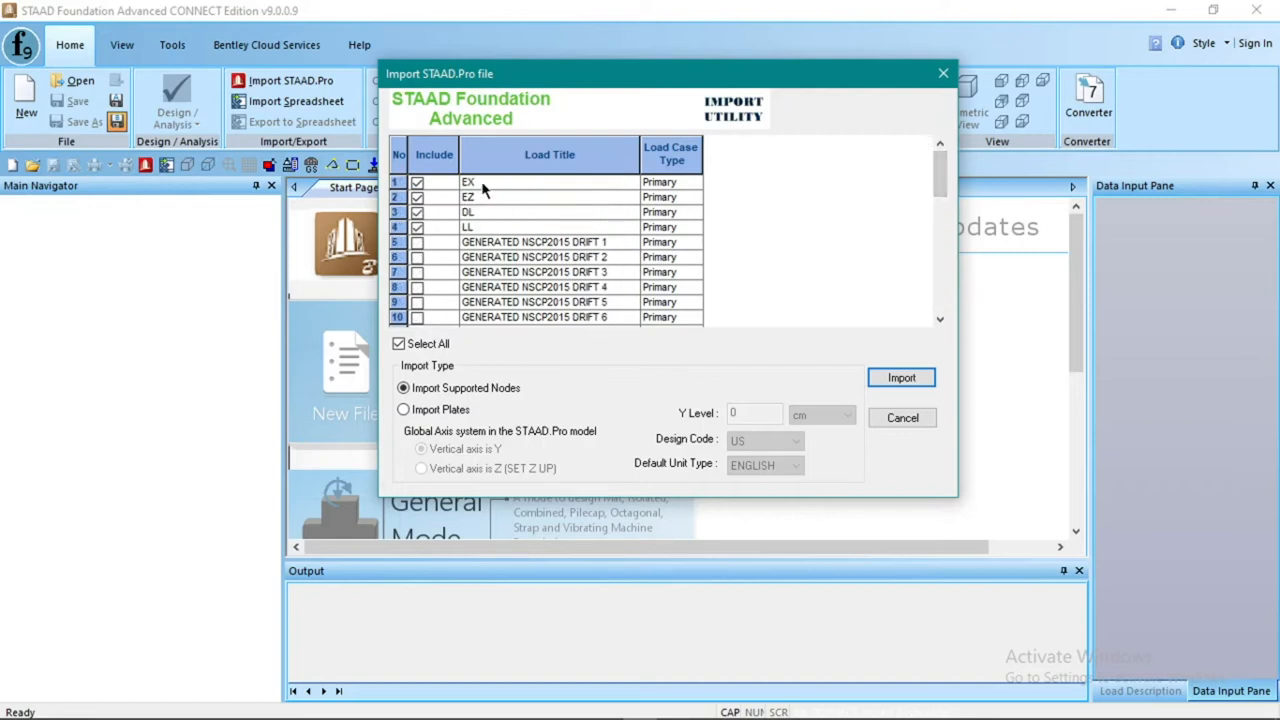
Set the load case type of EX to Primary in the import list
{"action": "left_click_drag", "start_coordinate": [495, 190], "coordinate": [512, 232]}
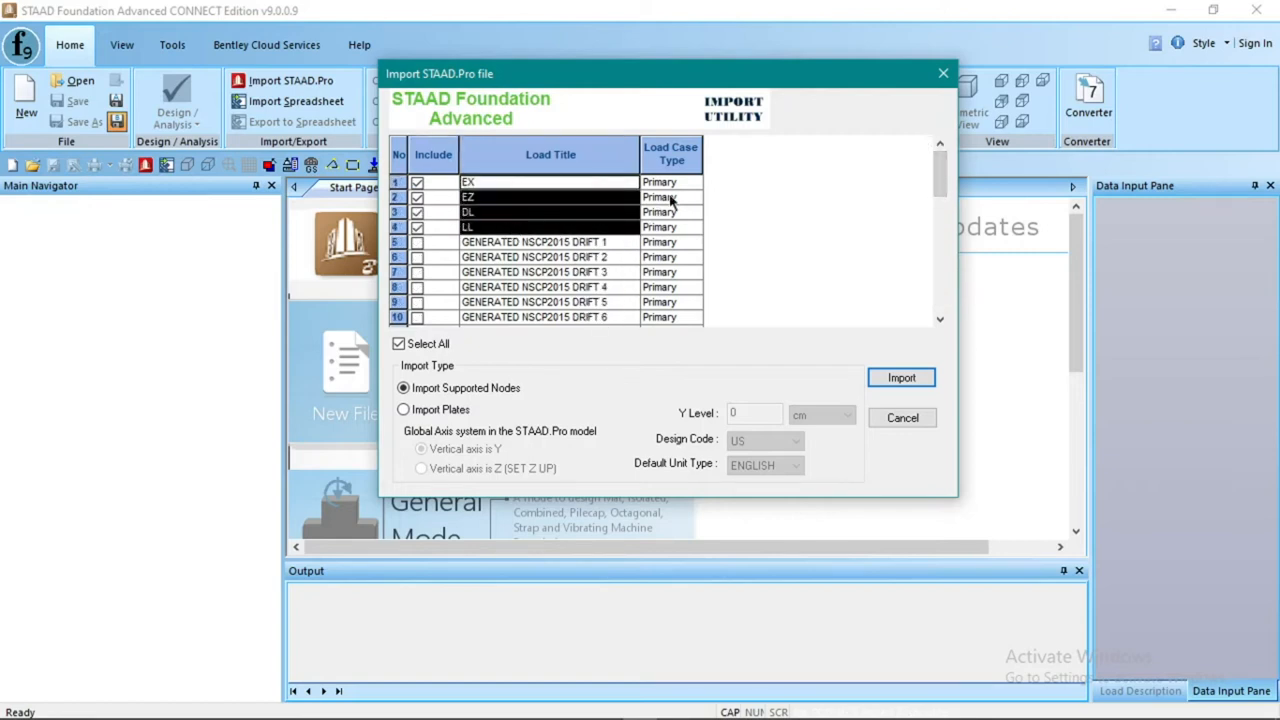
{"action": "double_click", "coordinate": [672, 184]}
{"action": "left_click", "coordinate": [658, 246]}
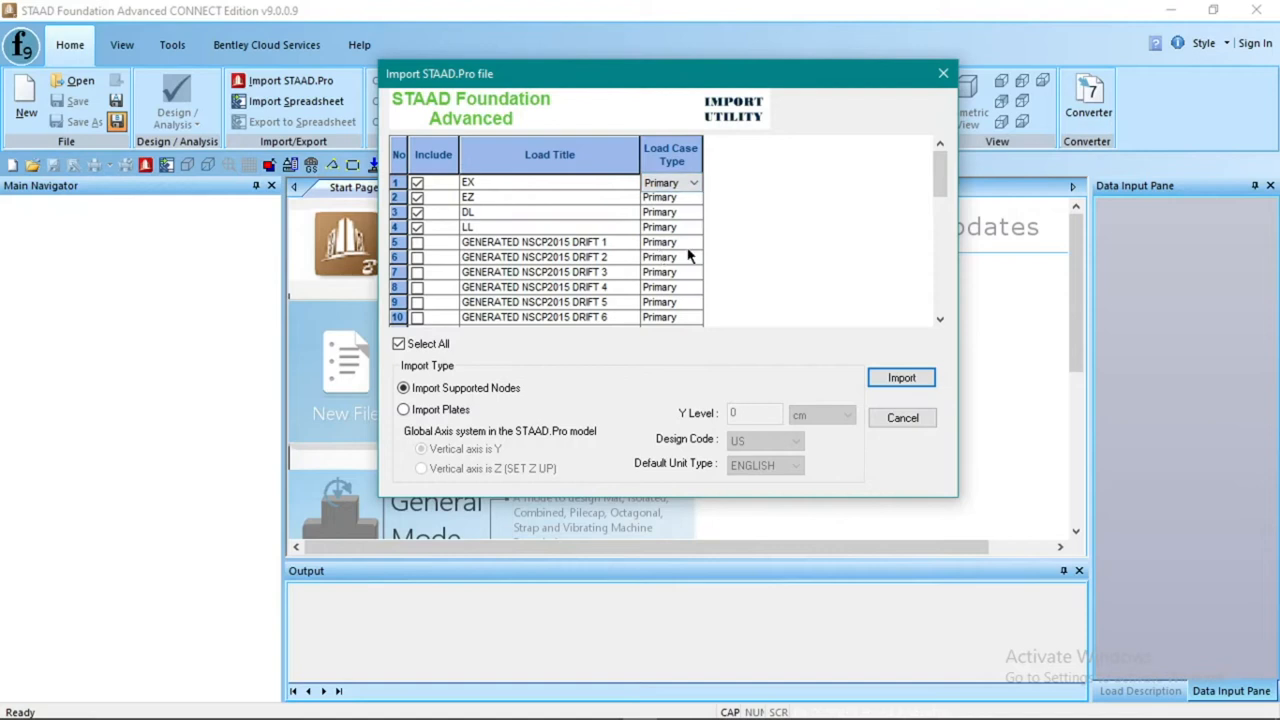
Set the load case type of GENERATED NSCP2015 SERVICE 1 to SERVICE 9 to Service
{"action": "left_click_drag", "start_coordinate": [936, 172], "coordinate": [945, 230]}
{"action": "double_click", "coordinate": [668, 197]}
{"action": "left_click", "coordinate": [671, 229]}
{"action": "double_click", "coordinate": [668, 227]}
{"action": "left_click", "coordinate": [662, 258]}
{"action": "double_click", "coordinate": [662, 257]}
{"action": "left_click", "coordinate": [661, 289]}
{"action": "double_click", "coordinate": [662, 287]}
{"action": "left_click", "coordinate": [662, 316]}
{"action": "double_click", "coordinate": [656, 214]}
{"action": "left_click", "coordinate": [661, 254]}
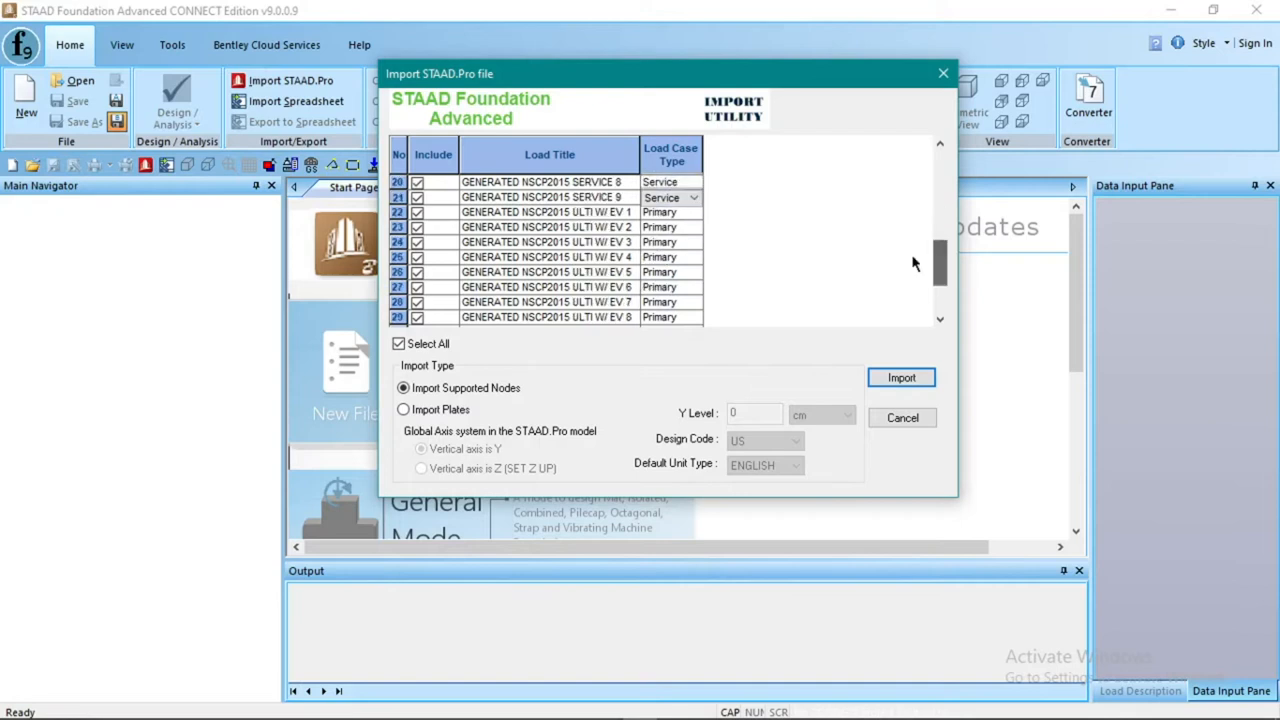
Set the load case type of GENERATED NSCP2015 ULTI W/ EV 1 to EV 14 to Ultimate
{"action": "double_click", "coordinate": [692, 213]}
{"action": "left_click", "coordinate": [683, 251]}
{"action": "double_click", "coordinate": [686, 257]}
{"action": "left_click", "coordinate": [683, 302]}
{"action": "double_click", "coordinate": [681, 302]}
{"action": "left_click", "coordinate": [668, 346]}
{"action": "double_click", "coordinate": [665, 228]}
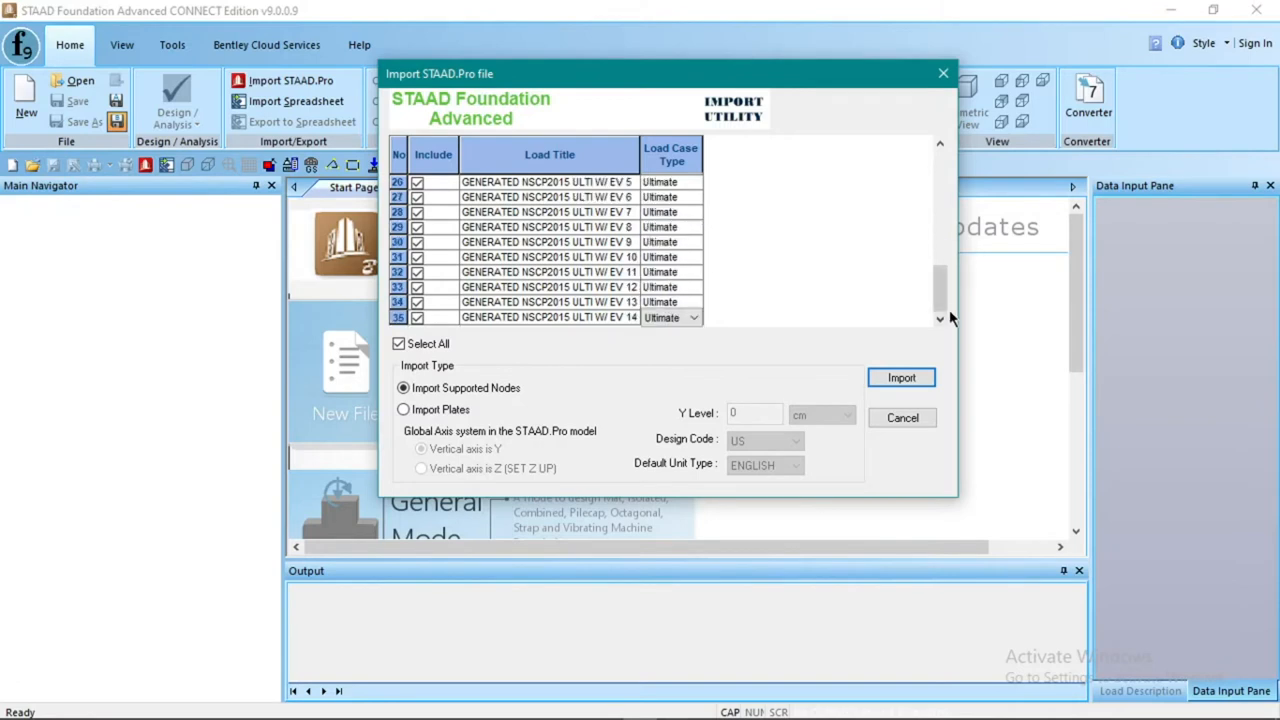
Import the supported nodes with the included load cases and minimize the Bentley CONNECT Advisor window
{"action": "left_click_drag", "start_coordinate": [945, 310], "coordinate": [993, 237]}
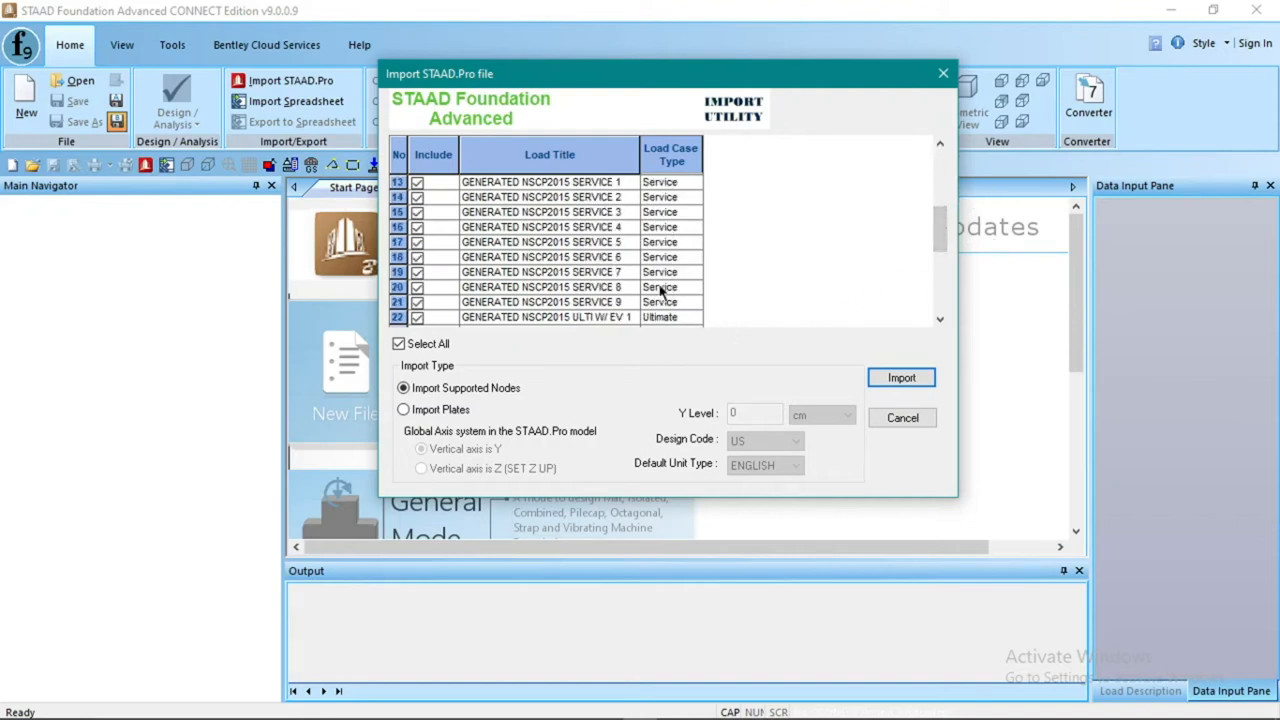
{"action": "left_click", "coordinate": [901, 378]}
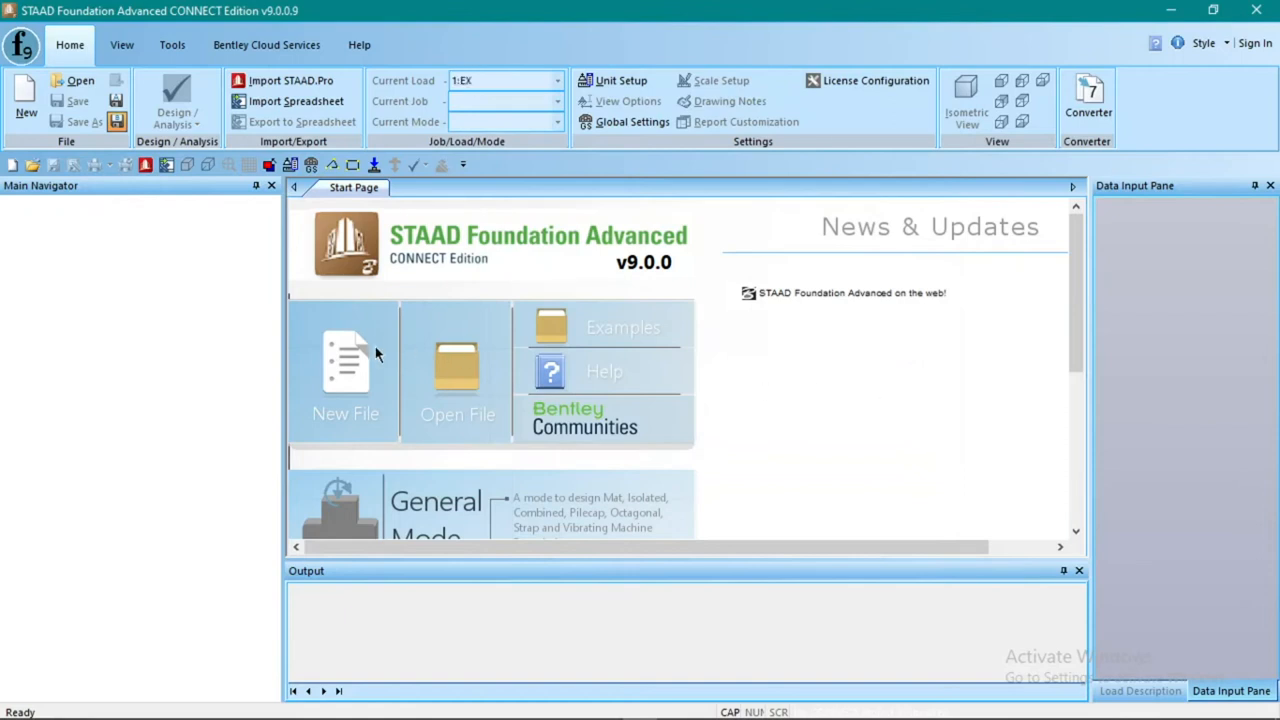
{"action": "scroll", "coordinate": [626, 337], "scroll_direction": "down", "scroll_amount": 2}
{"action": "scroll", "coordinate": [506, 400], "scroll_direction": "up", "scroll_amount": 3}
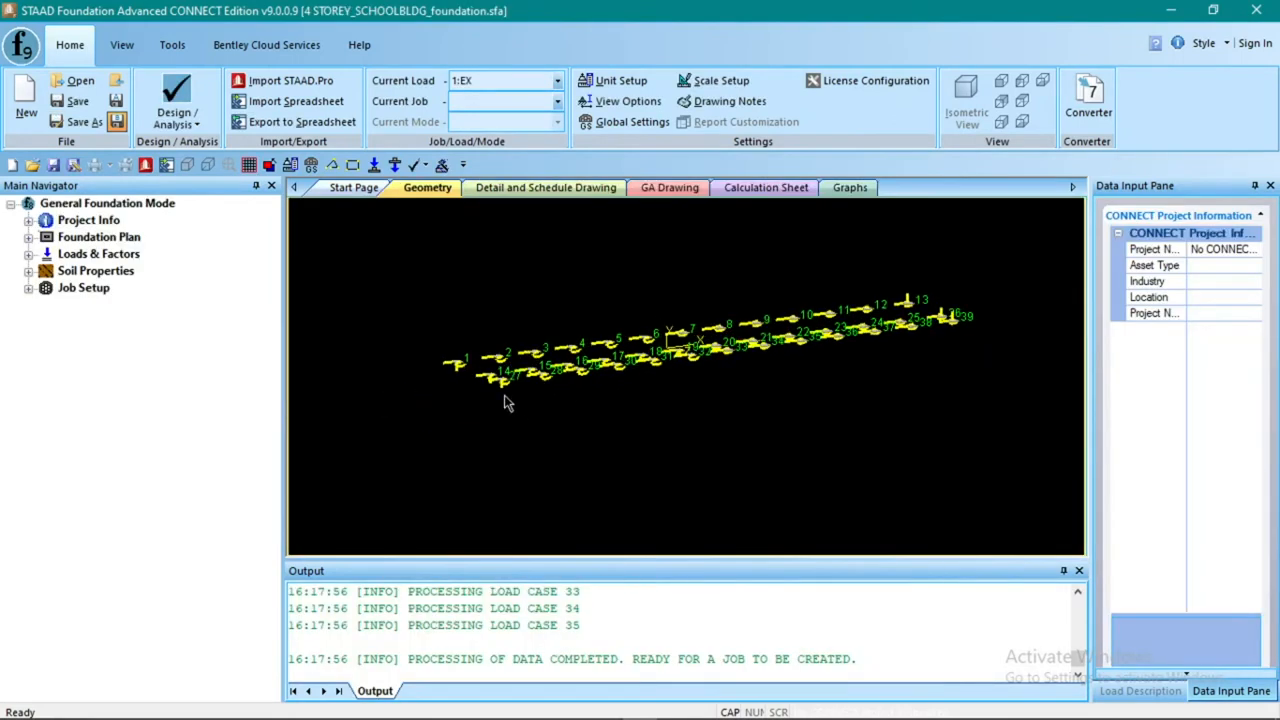
{"action": "scroll", "coordinate": [480, 337], "scroll_direction": "up", "scroll_amount": 4}
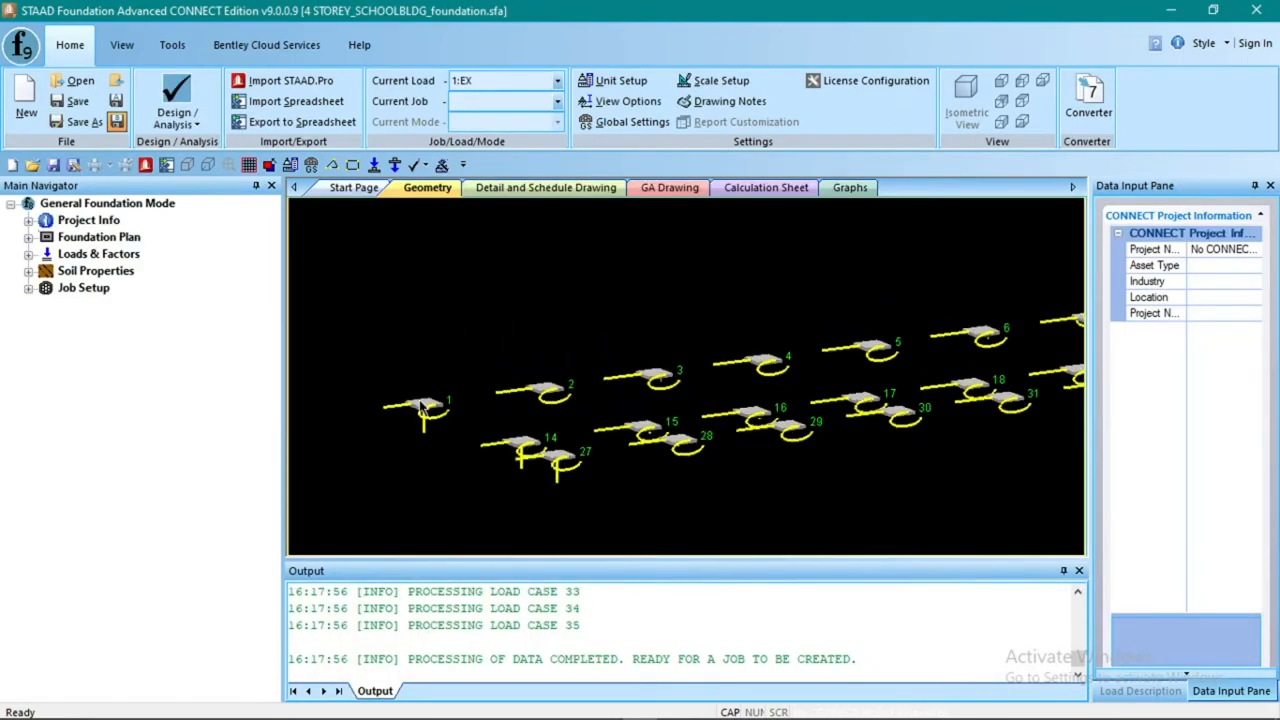
{"action": "scroll", "coordinate": [447, 450], "scroll_direction": "up", "scroll_amount": 1}
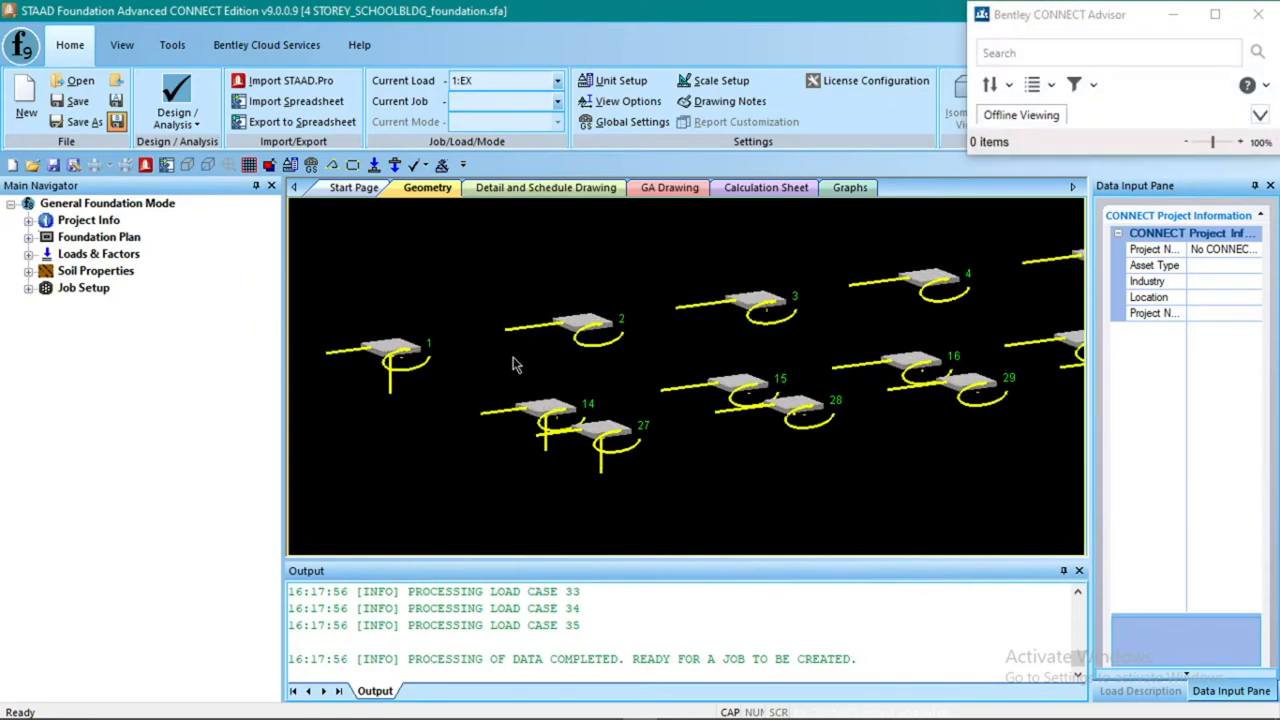
{"action": "scroll", "coordinate": [516, 364], "scroll_direction": "up", "scroll_amount": 1}
{"action": "left_click", "coordinate": [1174, 14]}
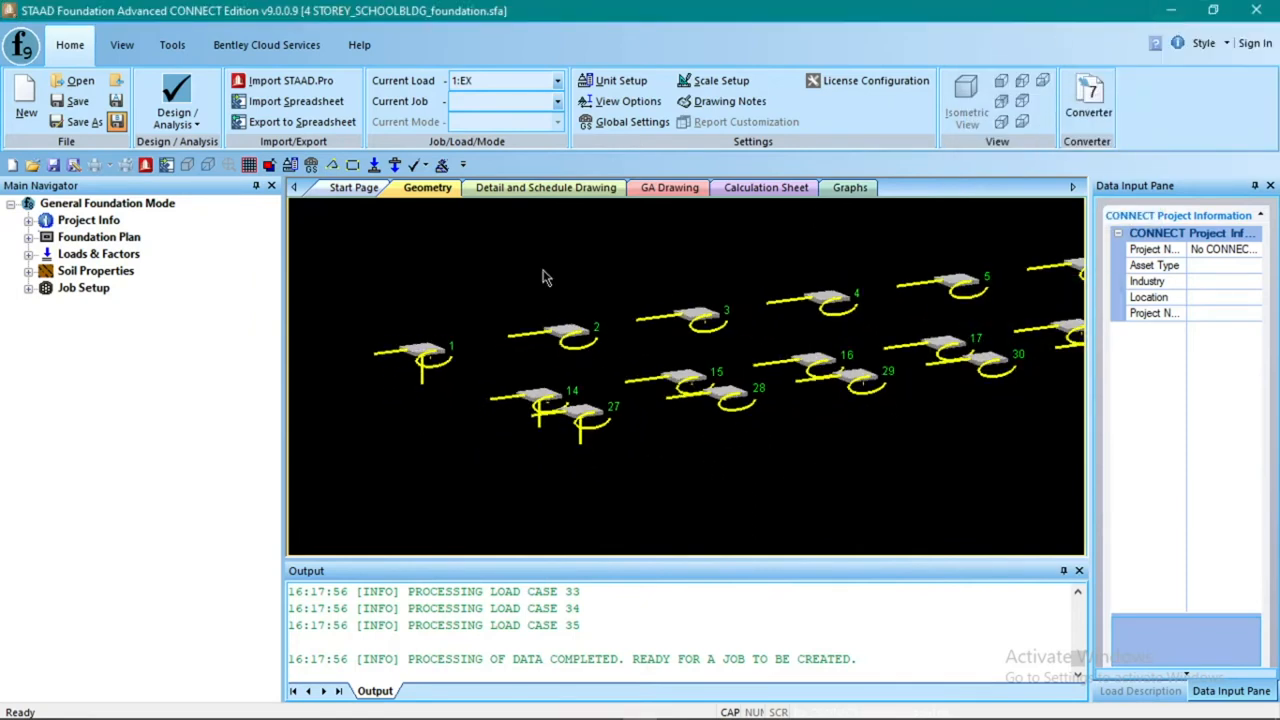
Widen the data entry area and examine the CONNECT project information fields for asset type, industry, location and project number
{"action": "left_click", "coordinate": [30, 224]}
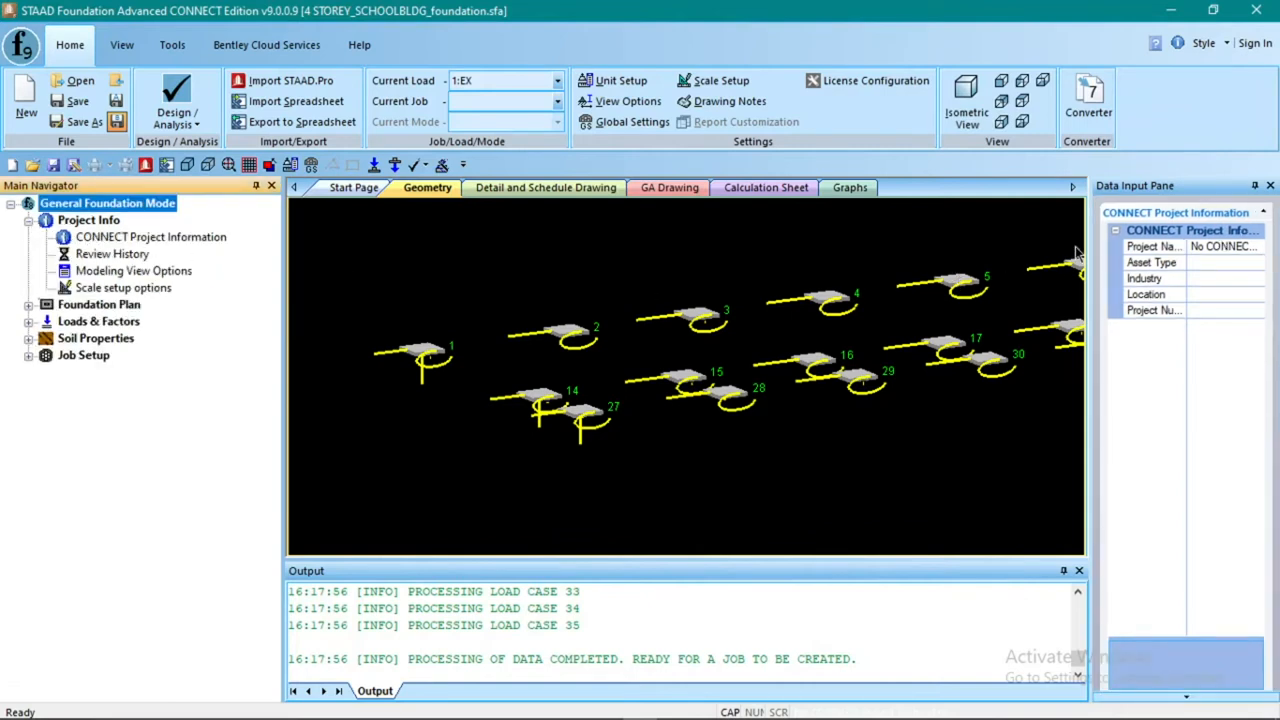
{"action": "left_click_drag", "start_coordinate": [1090, 247], "coordinate": [972, 250]}
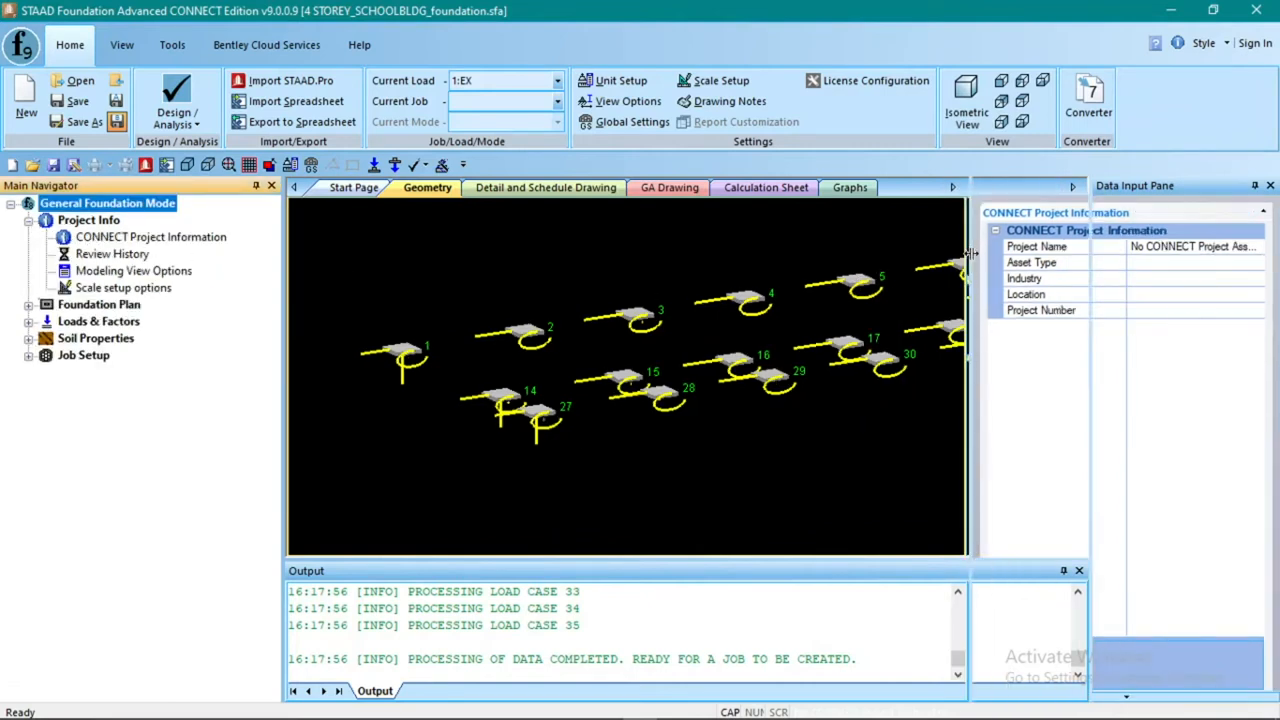
{"action": "left_click", "coordinate": [1181, 262]}
{"action": "left_click", "coordinate": [1185, 278]}
{"action": "left_click", "coordinate": [1186, 294]}
{"action": "left_click", "coordinate": [1181, 311]}
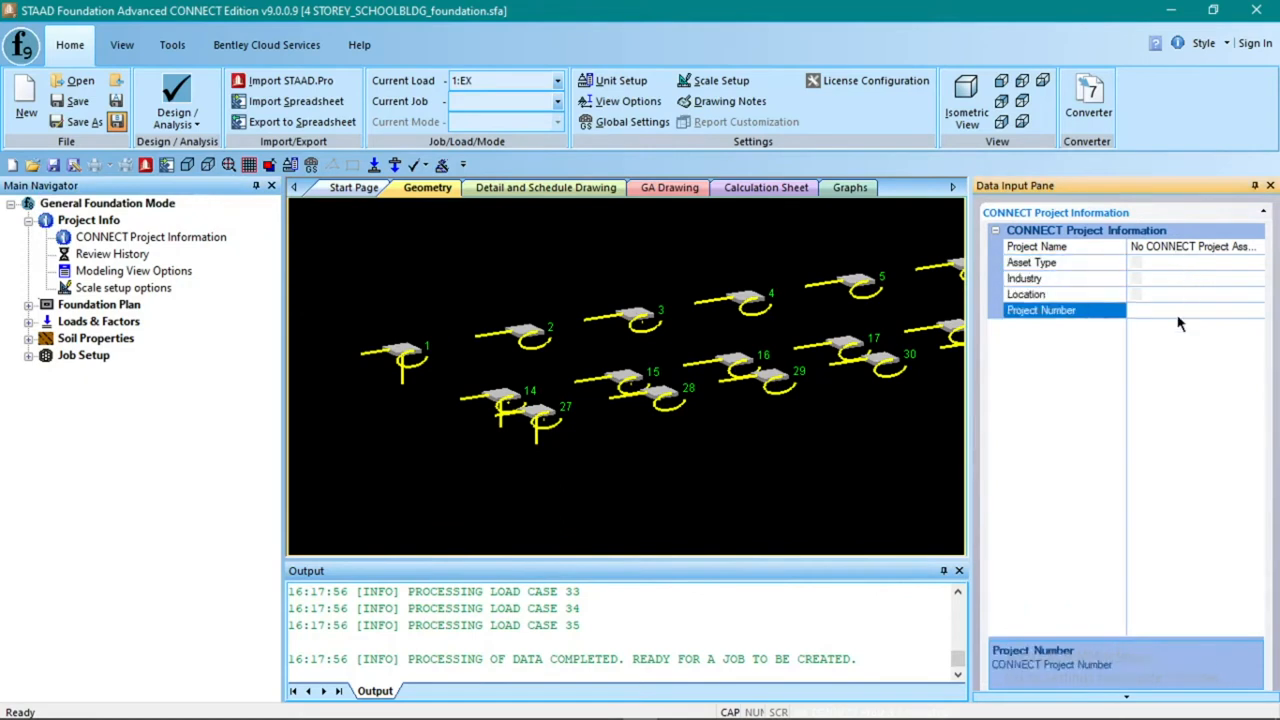
{"action": "left_click", "coordinate": [176, 238]}
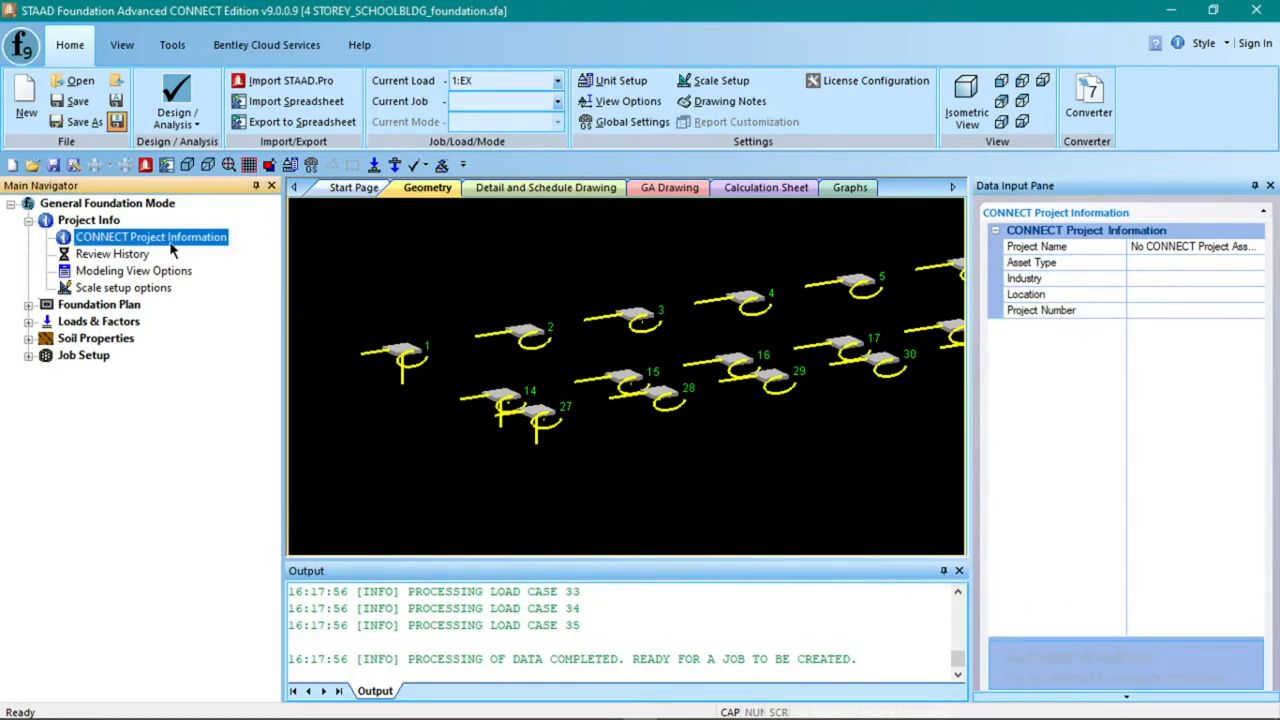
Show the load values on the supports through the modeling view options
{"action": "left_click", "coordinate": [134, 271]}
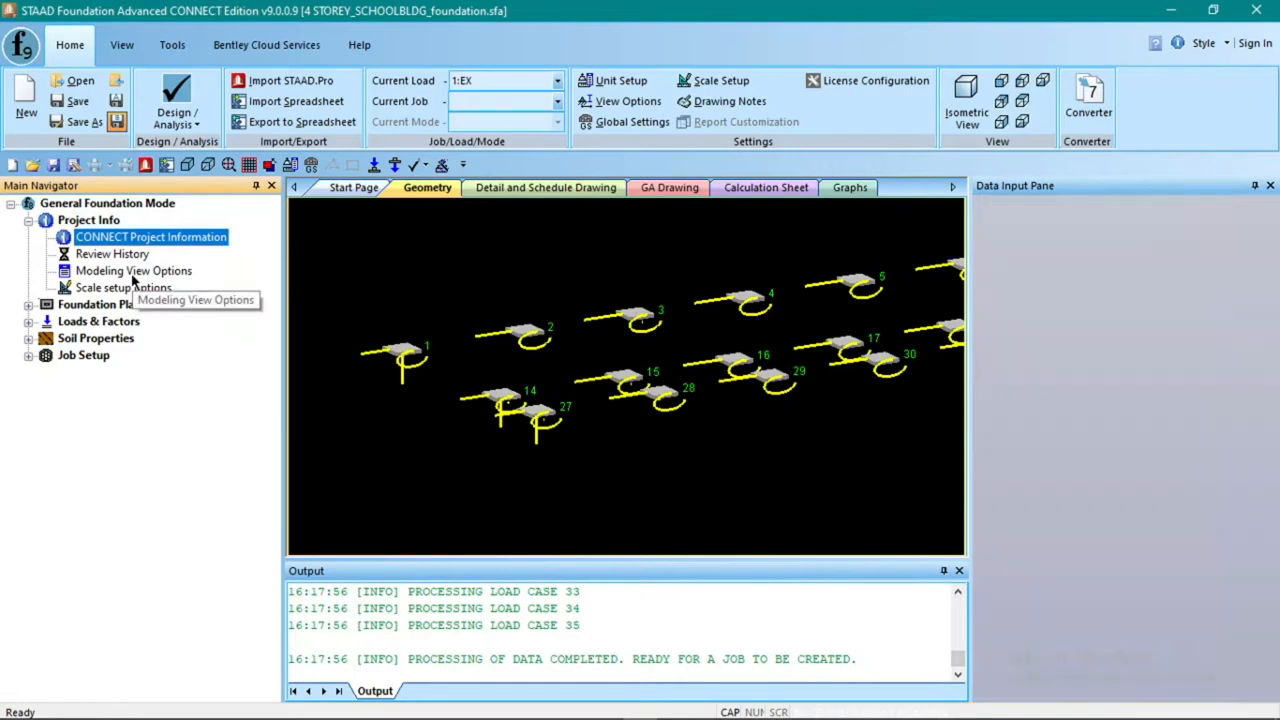
{"action": "left_click", "coordinate": [1016, 379]}
{"action": "left_click", "coordinate": [1016, 379]}
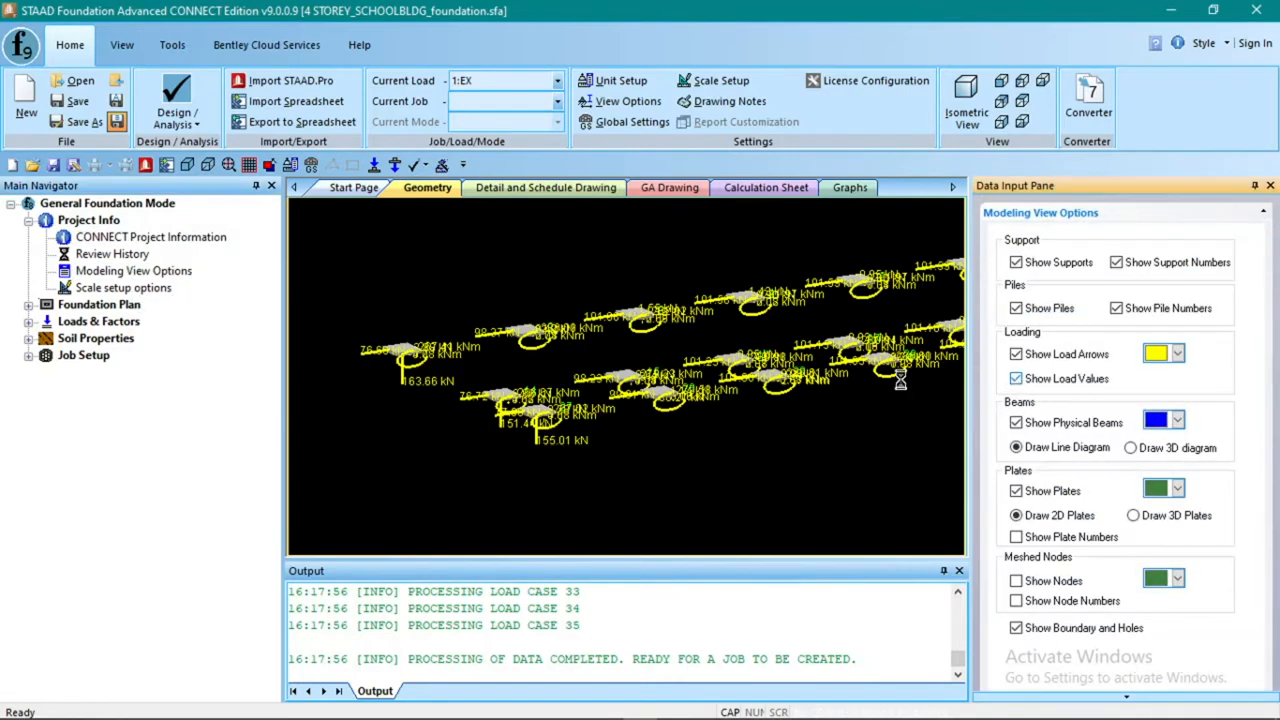
Set the current load to case 26, GENERATED NSCP2015 ULTI W/ EV 5, to display its reactions on the supports
{"action": "left_click", "coordinate": [557, 81]}
{"action": "scroll", "coordinate": [557, 190], "scroll_direction": "down", "scroll_amount": 4}
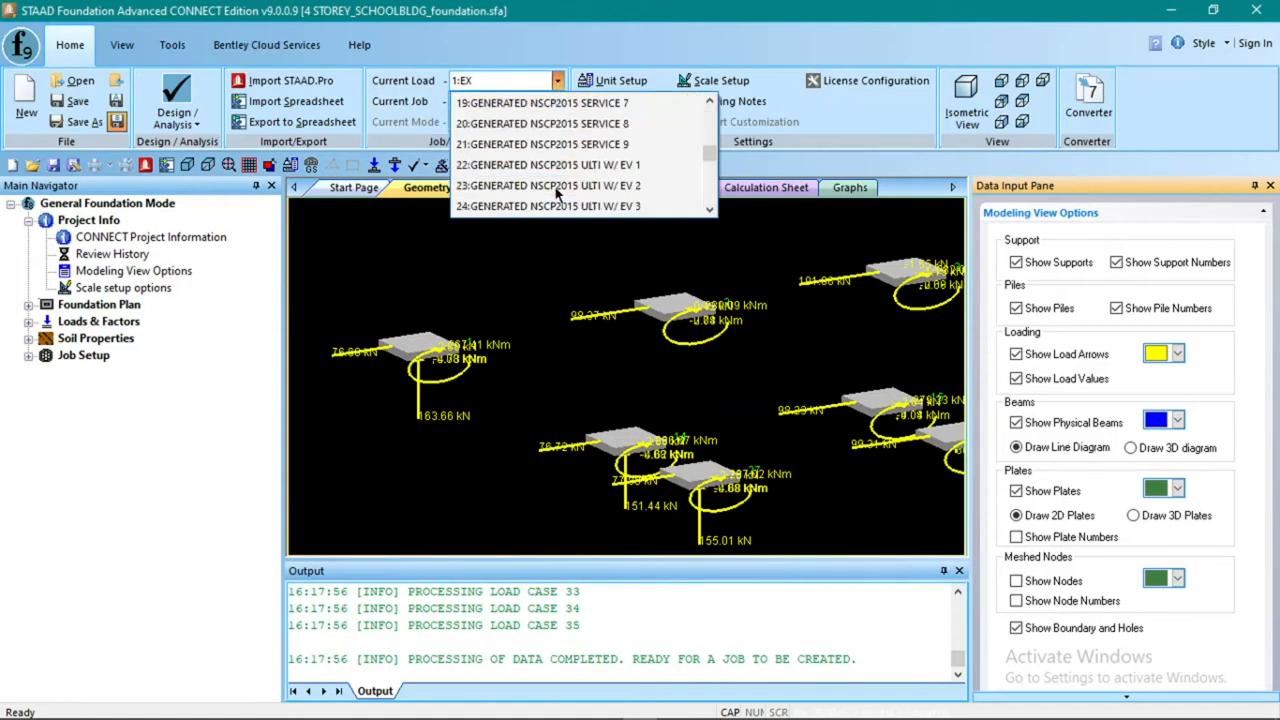
{"action": "left_click", "coordinate": [565, 190]}
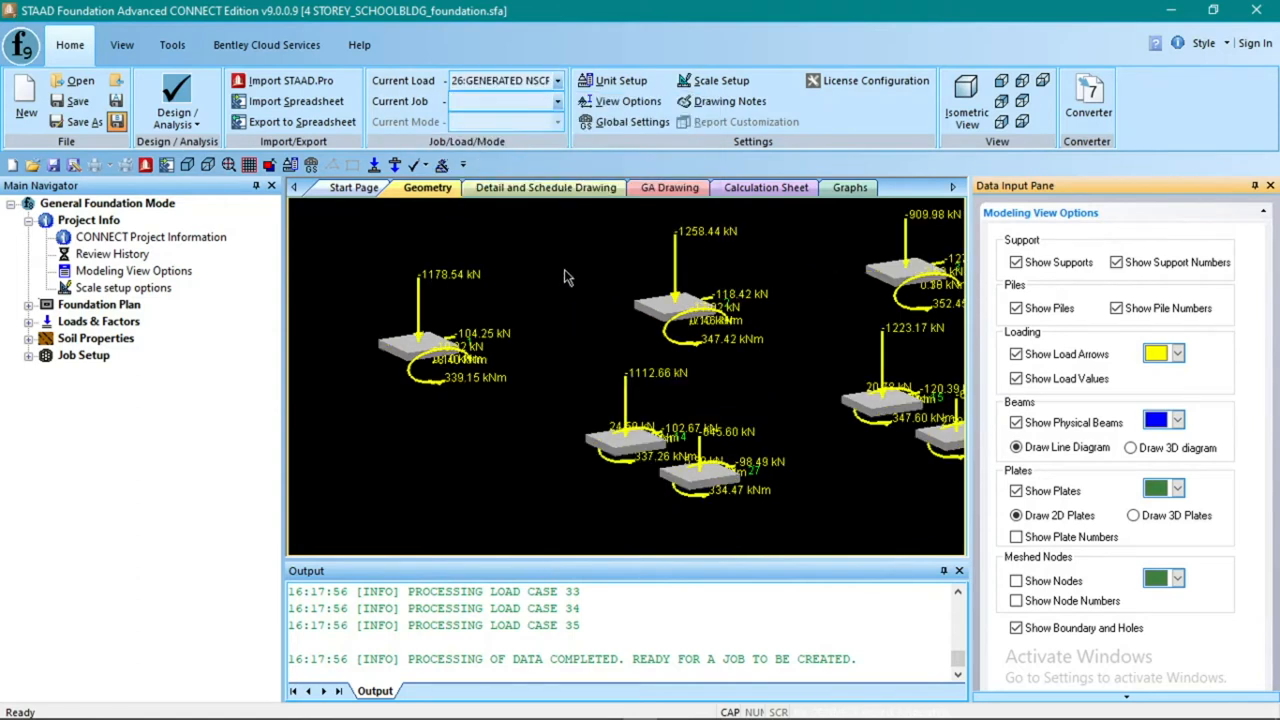
{"action": "scroll", "coordinate": [545, 293], "scroll_direction": "down", "scroll_amount": 2}
{"action": "scroll", "coordinate": [545, 295], "scroll_direction": "down", "scroll_amount": 1}
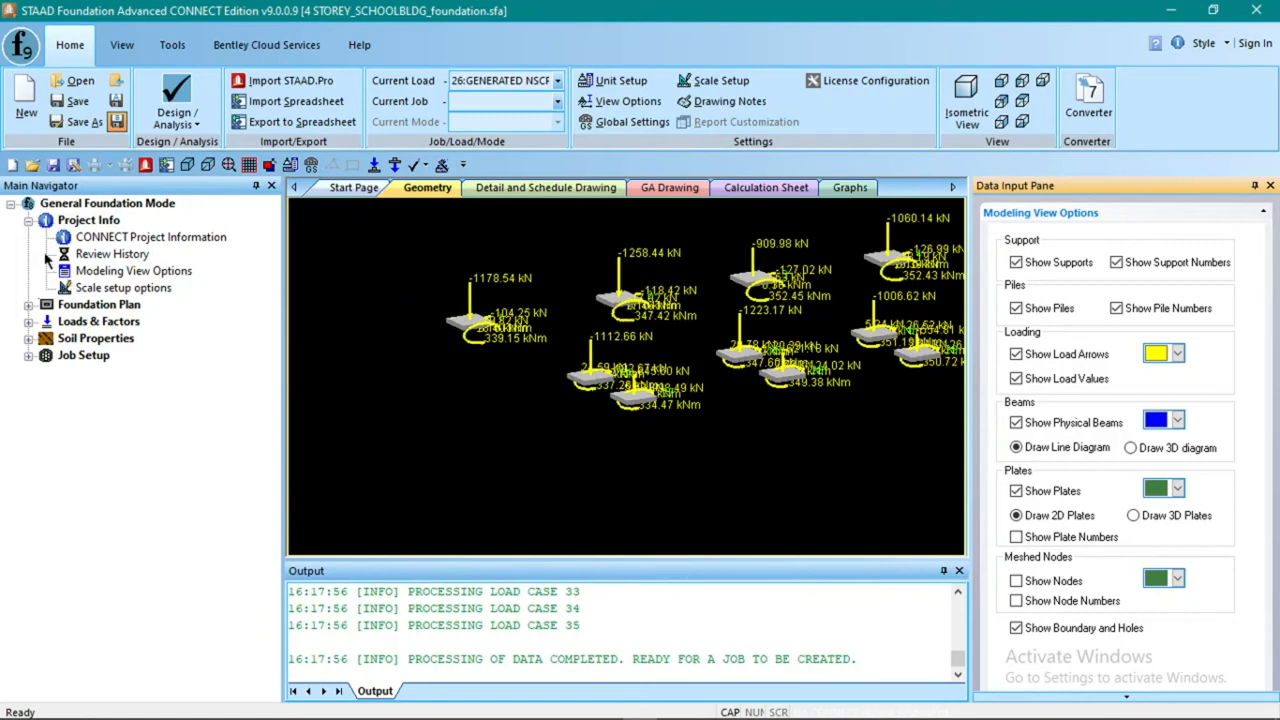
Examine the column positions under Foundation Plan and the load cases and load commands under Loads & Factors
{"action": "left_click", "coordinate": [29, 222]}
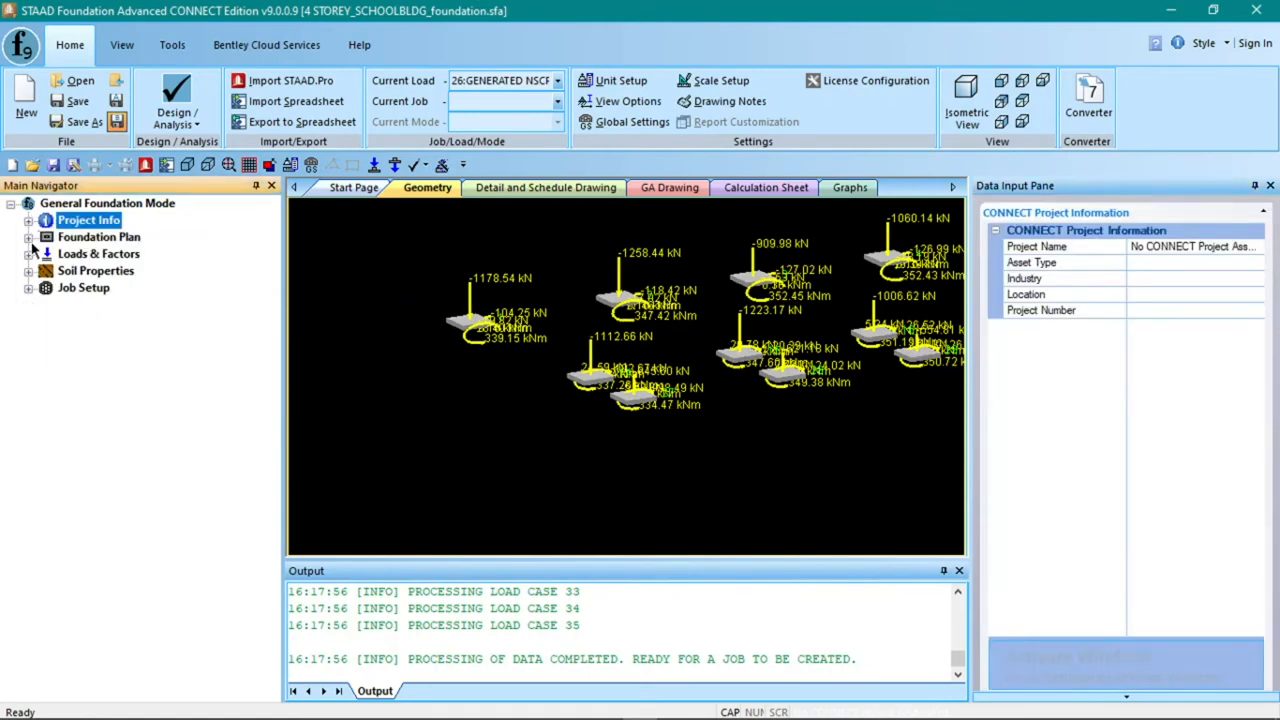
{"action": "left_click", "coordinate": [29, 238]}
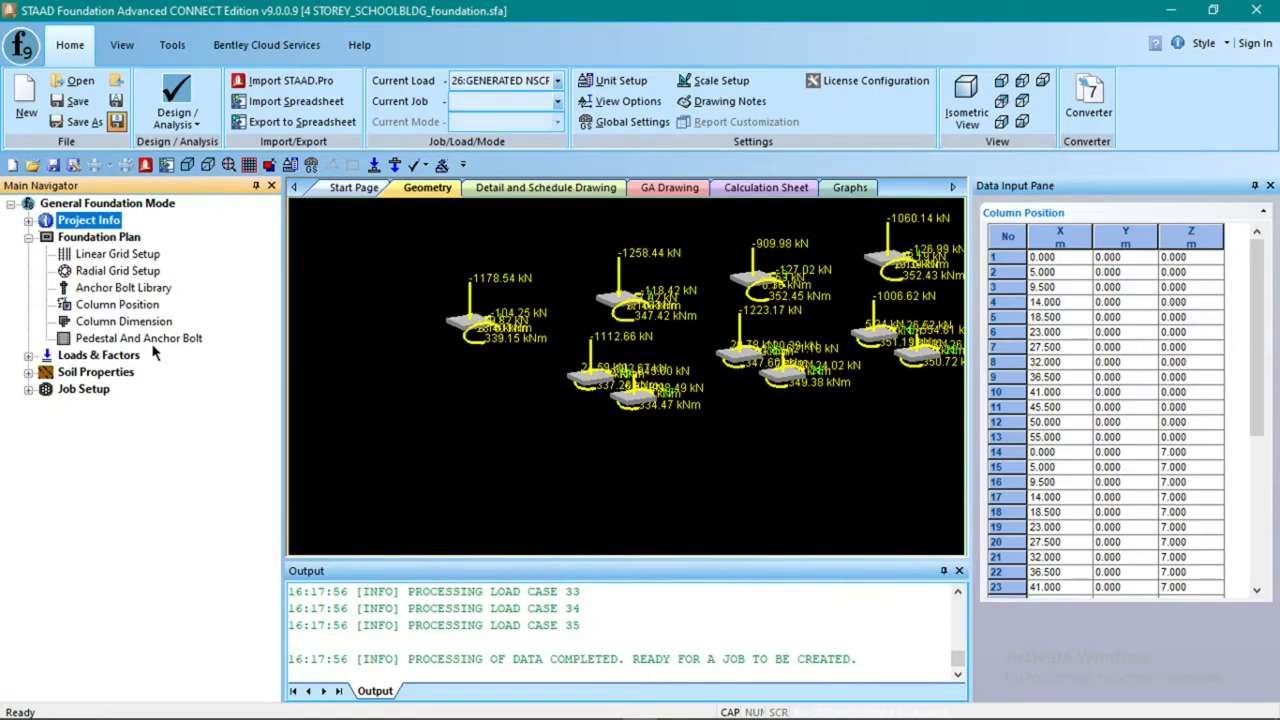
{"action": "left_click", "coordinate": [29, 239]}
{"action": "left_click", "coordinate": [29, 239]}
{"action": "left_click", "coordinate": [29, 239]}
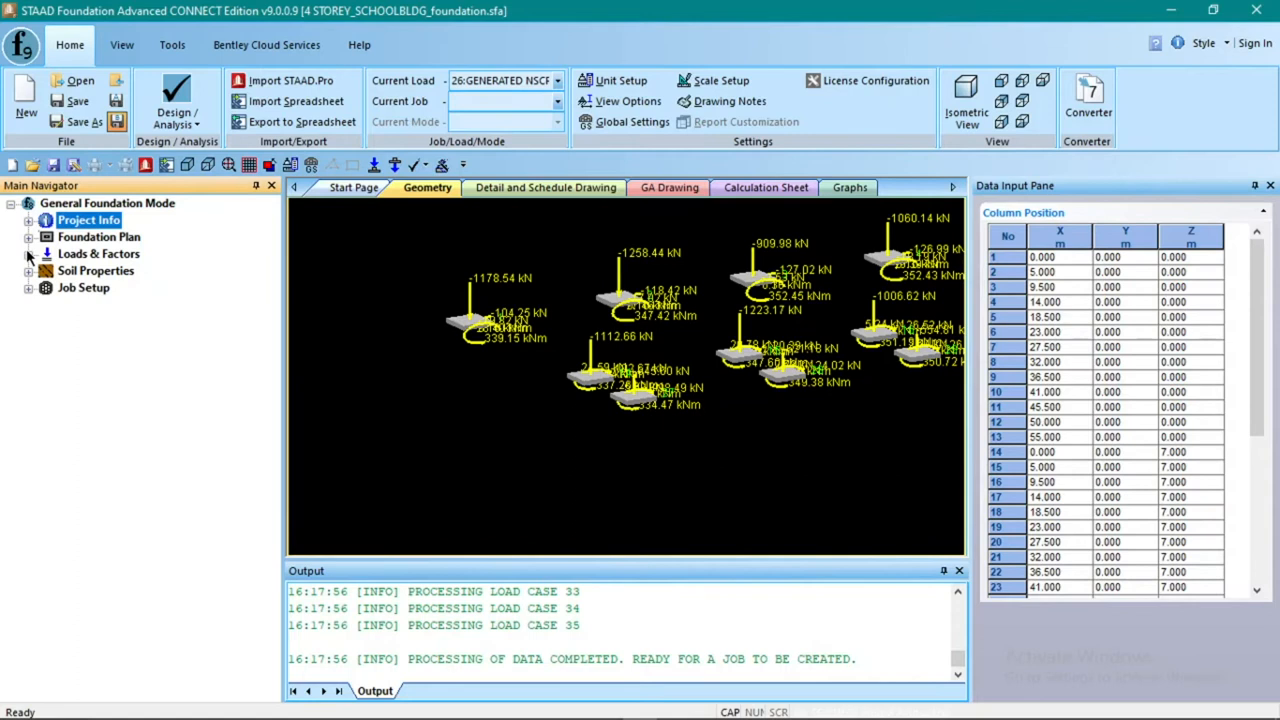
{"action": "left_click", "coordinate": [29, 255]}
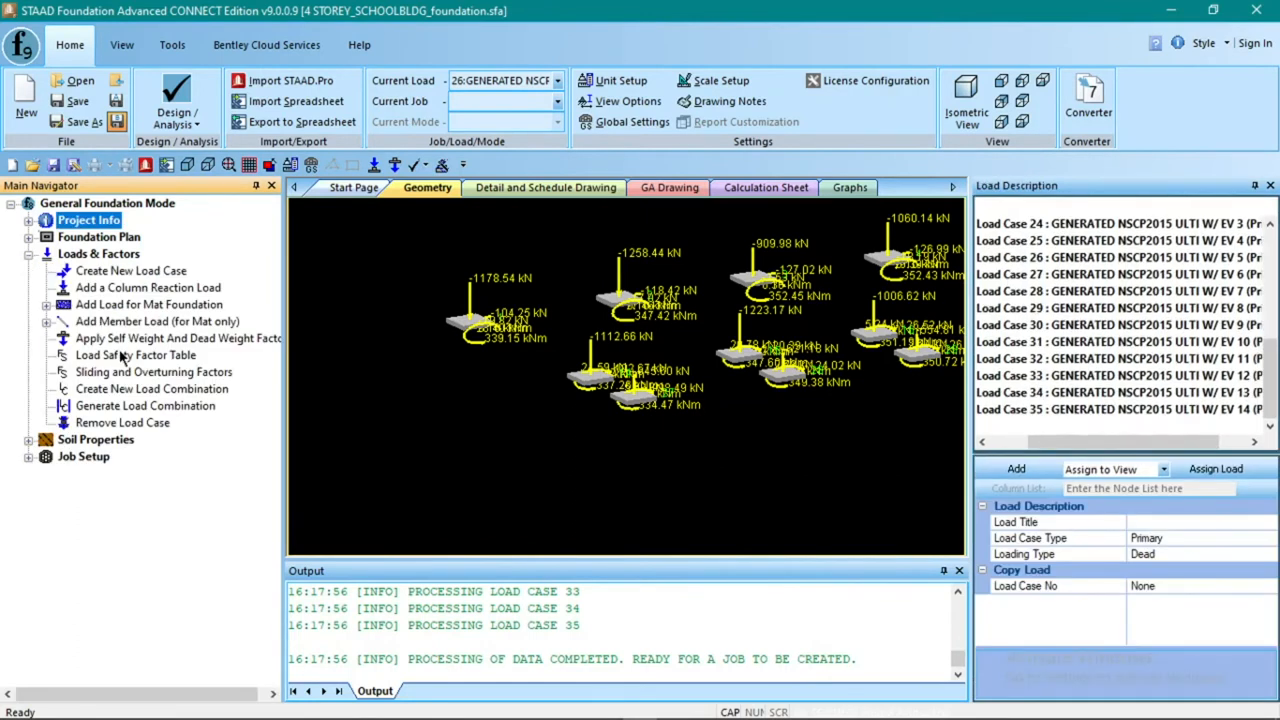
{"action": "left_click", "coordinate": [29, 255]}
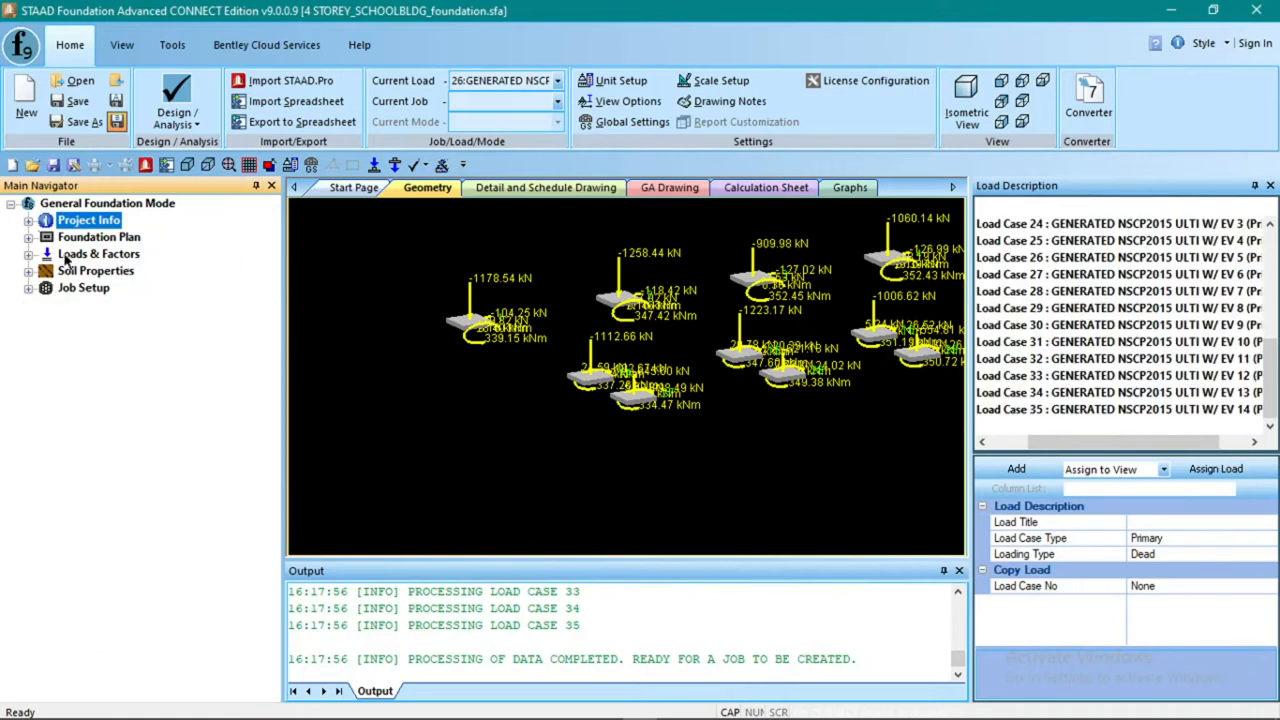
{"action": "scroll", "coordinate": [450, 308], "scroll_direction": "down", "scroll_amount": 3}
{"action": "scroll", "coordinate": [590, 284], "scroll_direction": "up", "scroll_amount": 2}
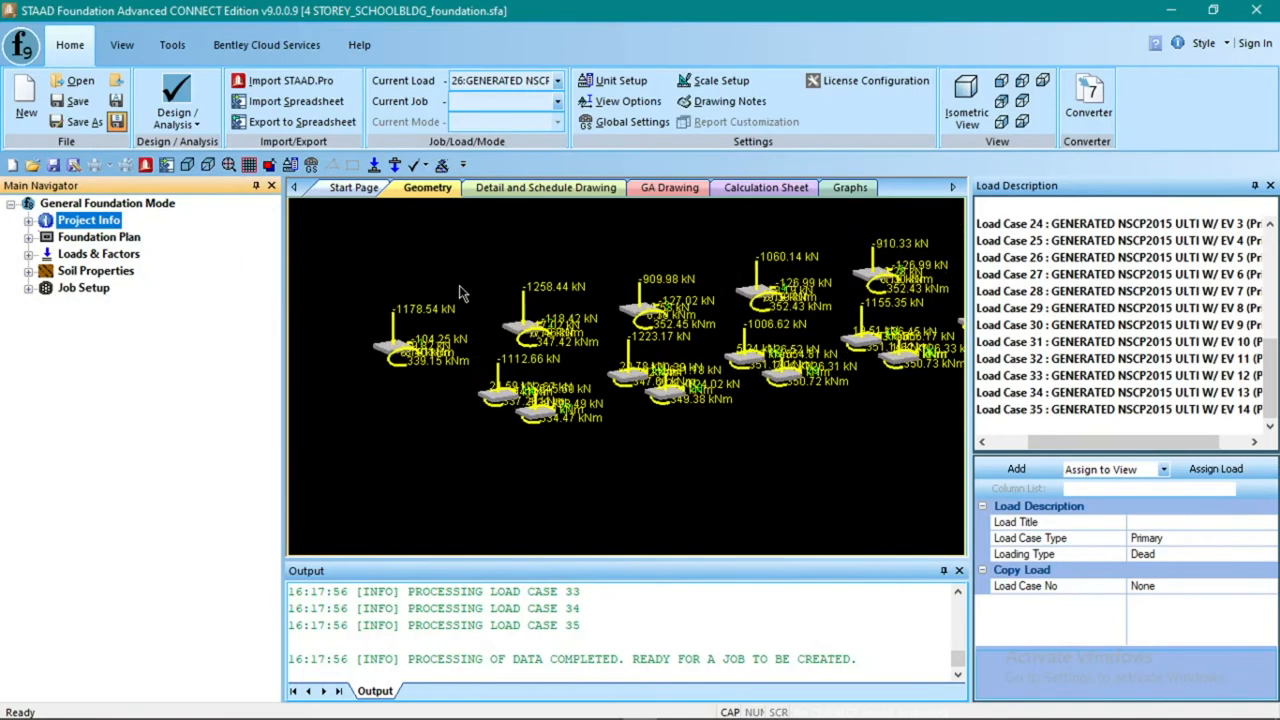
{"action": "scroll", "coordinate": [460, 292], "scroll_direction": "up", "scroll_amount": 2}
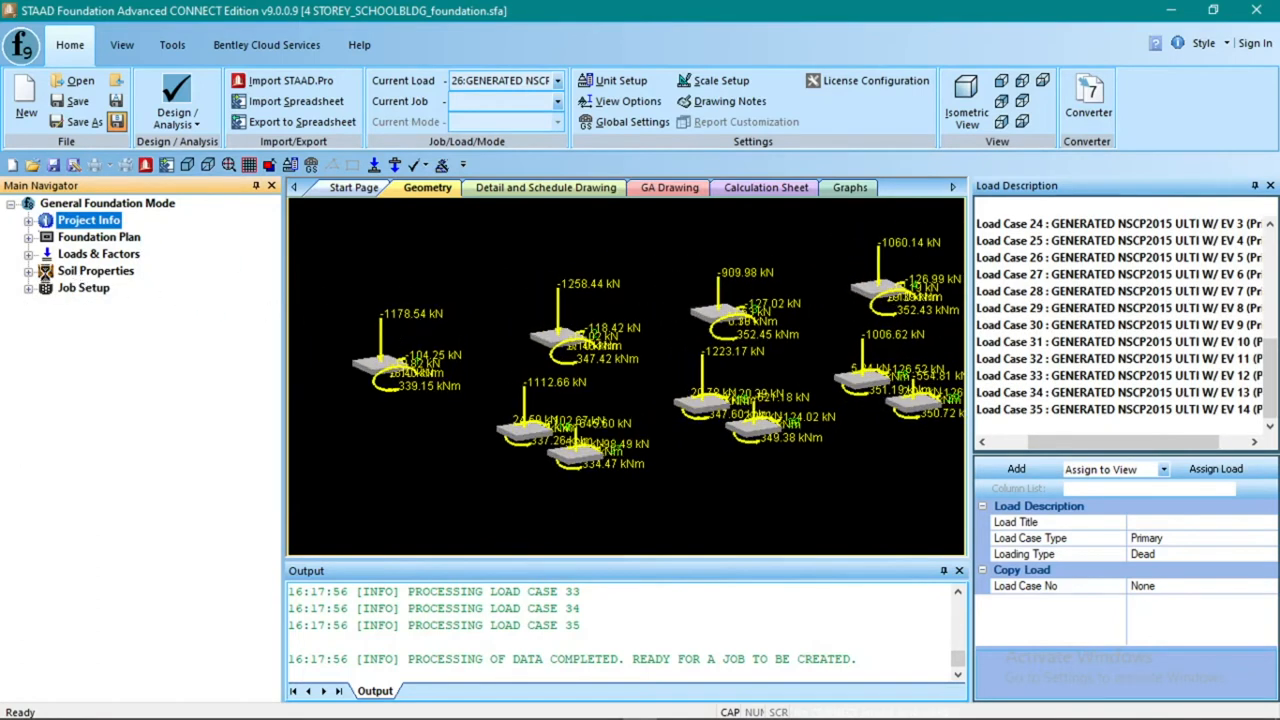
Open the pile/soil bearing capacity factors table and widen it to show the full load titles
{"action": "left_click", "coordinate": [29, 272]}
{"action": "left_click", "coordinate": [90, 289]}
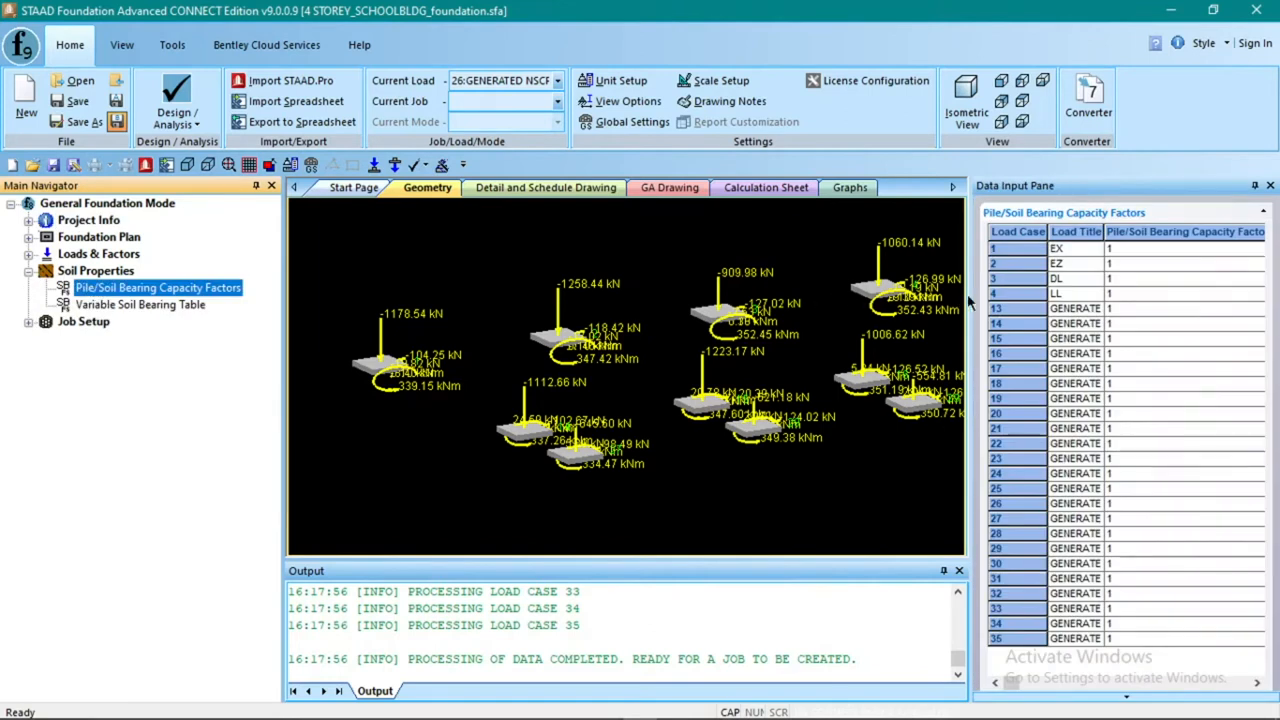
{"action": "left_click_drag", "start_coordinate": [975, 303], "coordinate": [752, 290]}
{"action": "left_click_drag", "start_coordinate": [887, 233], "coordinate": [1022, 233]}
Set the pile/soil bearing capacity factor to 1.33 for GENERATED NSCP2015 SERVICE 1 to SERVICE 9
{"action": "left_click", "coordinate": [1052, 312]}
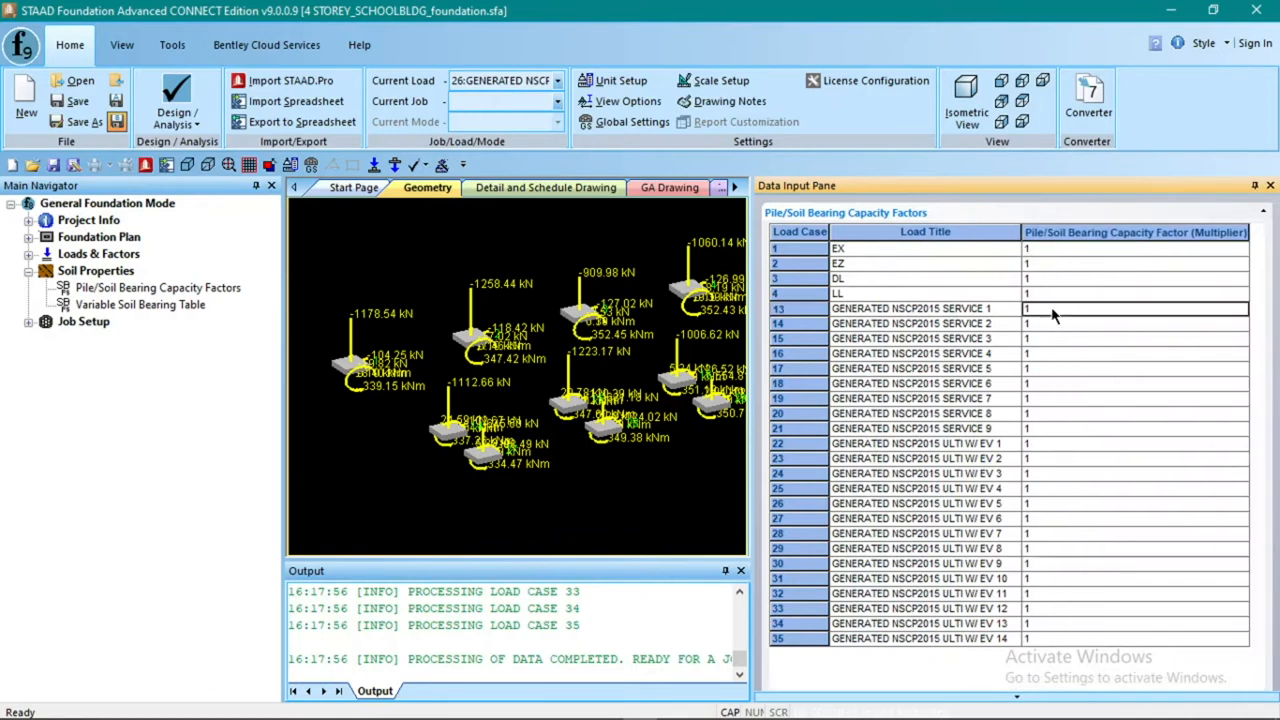
{"action": "type", "text": "1."}
{"action": "key", "text": "Return"}
{"action": "key", "text": "Down"}
{"action": "type", "text": "1.33"}
{"action": "key", "text": "Down"}
{"action": "key", "text": "Up"}
{"action": "key", "text": "Down"}
{"action": "type", "text": "1.33"}
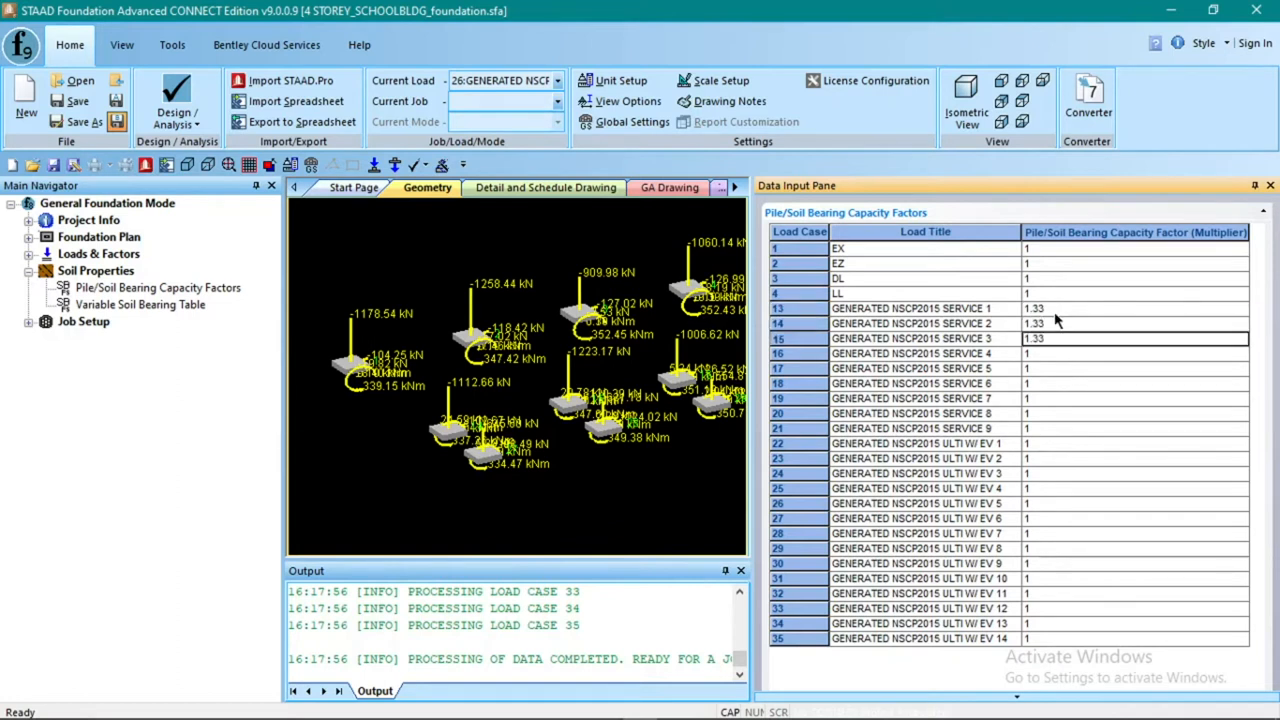
{"action": "key", "text": "Down"}
{"action": "type", "text": "1.33"}
{"action": "key", "text": "Down"}
{"action": "key", "text": "ctrl+v"}
{"action": "key", "text": "Down"}
{"action": "key", "text": "ctrl+v"}
{"action": "key", "text": "Down"}
{"action": "type", "text": "1.33"}
{"action": "key", "text": "Down"}
{"action": "key", "text": "ctrl+v"}
{"action": "key", "text": "Down"}
{"action": "key", "text": "ctrl+v"}
{"action": "key", "text": "Down"}
{"action": "key", "text": "Down"}
{"action": "key", "text": "Down"}
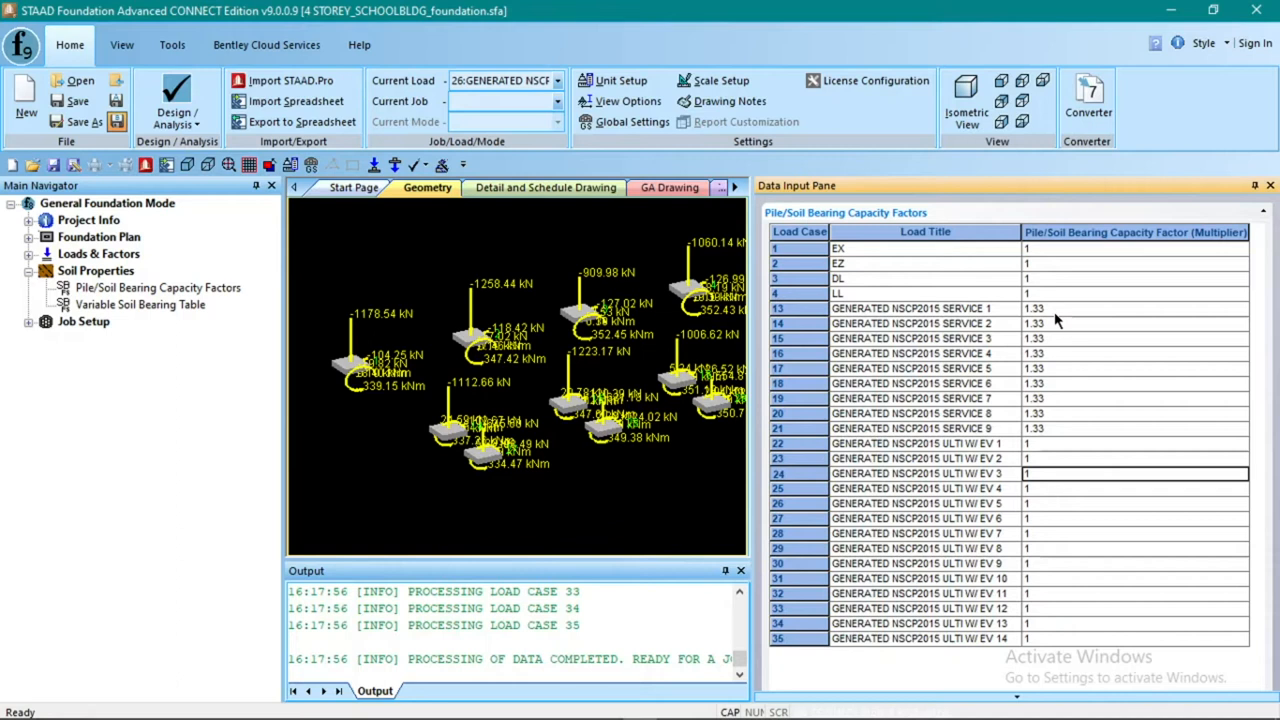
{"action": "left_click", "coordinate": [1062, 282]}
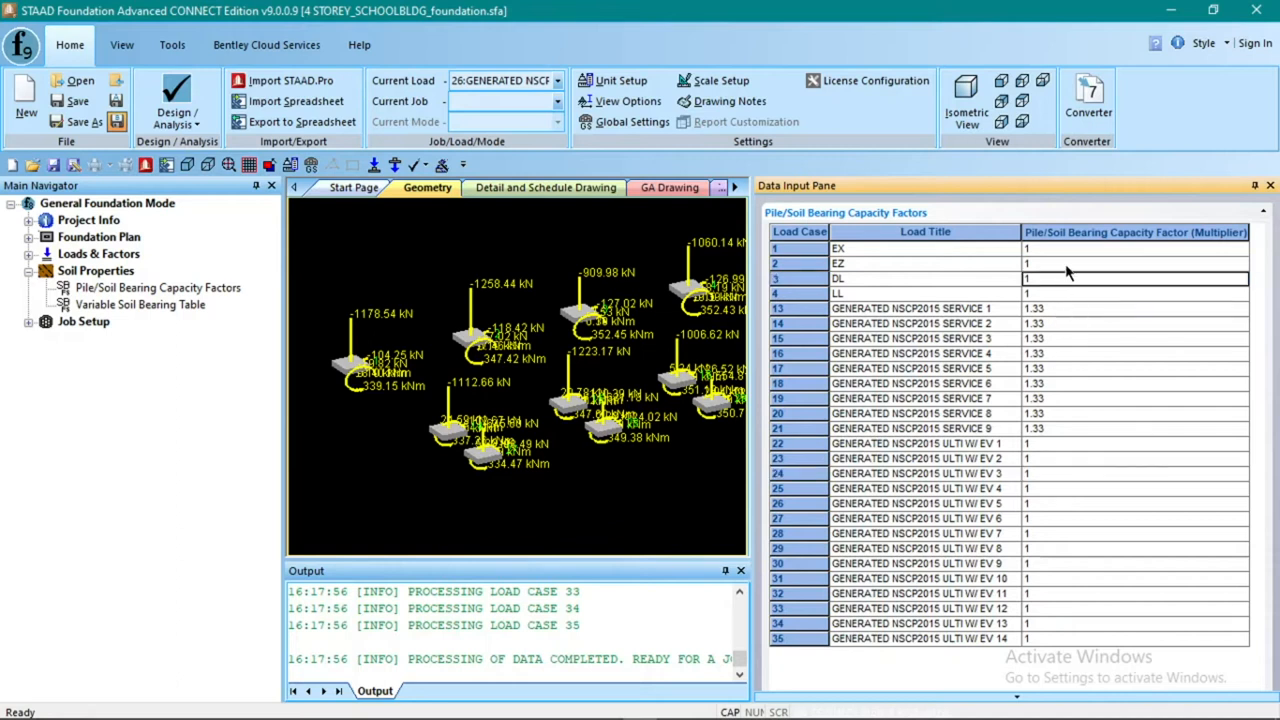
{"action": "left_click_drag", "start_coordinate": [985, 310], "coordinate": [988, 428]}
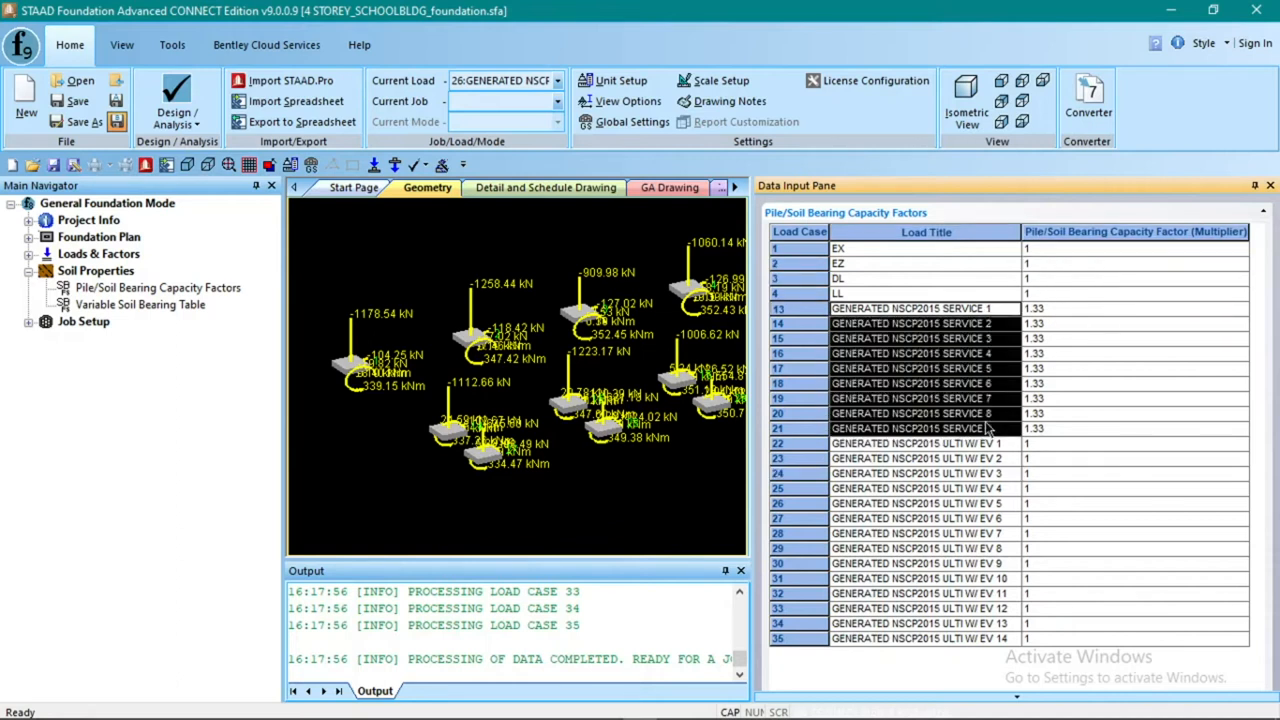
{"action": "left_click", "coordinate": [1064, 430]}
{"action": "left_click_drag", "start_coordinate": [1070, 316], "coordinate": [1086, 428]}
{"action": "left_click", "coordinate": [1065, 459]}
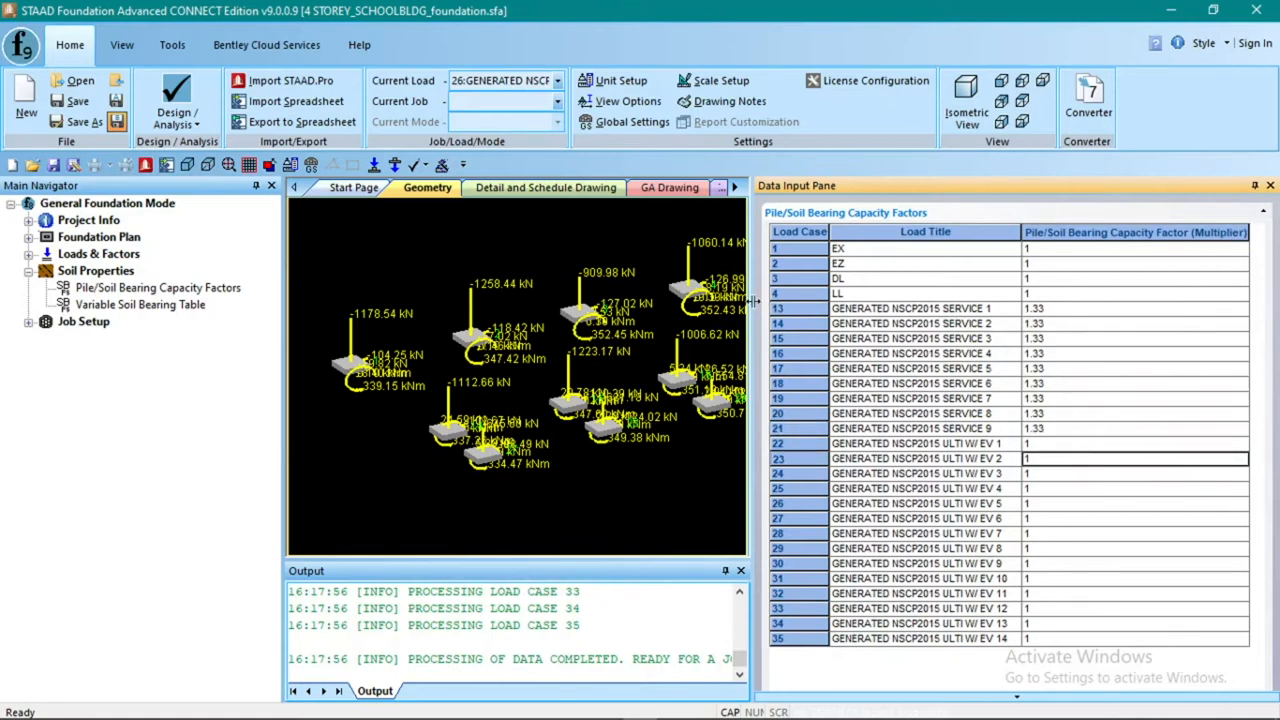
Start a new job in the job setup and name it MAT_SCHOOL, narrowing the data entry area
{"action": "left_click", "coordinate": [29, 271]}
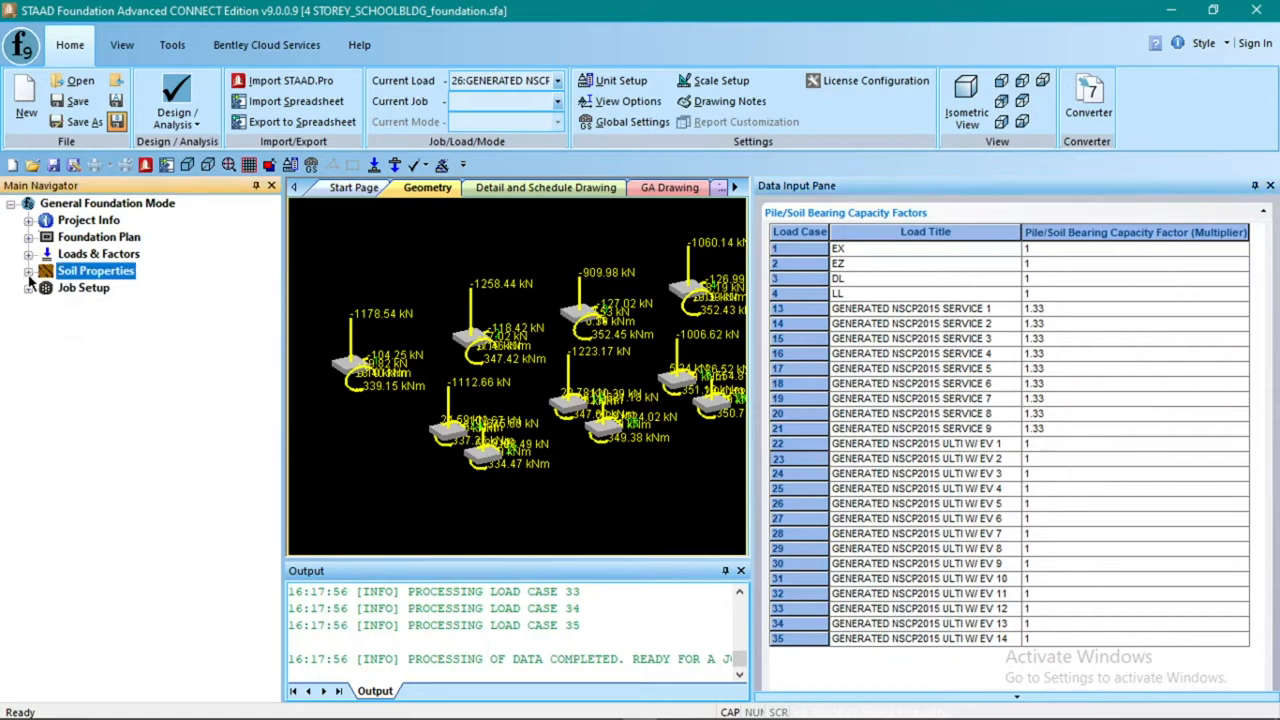
{"action": "left_click", "coordinate": [29, 288]}
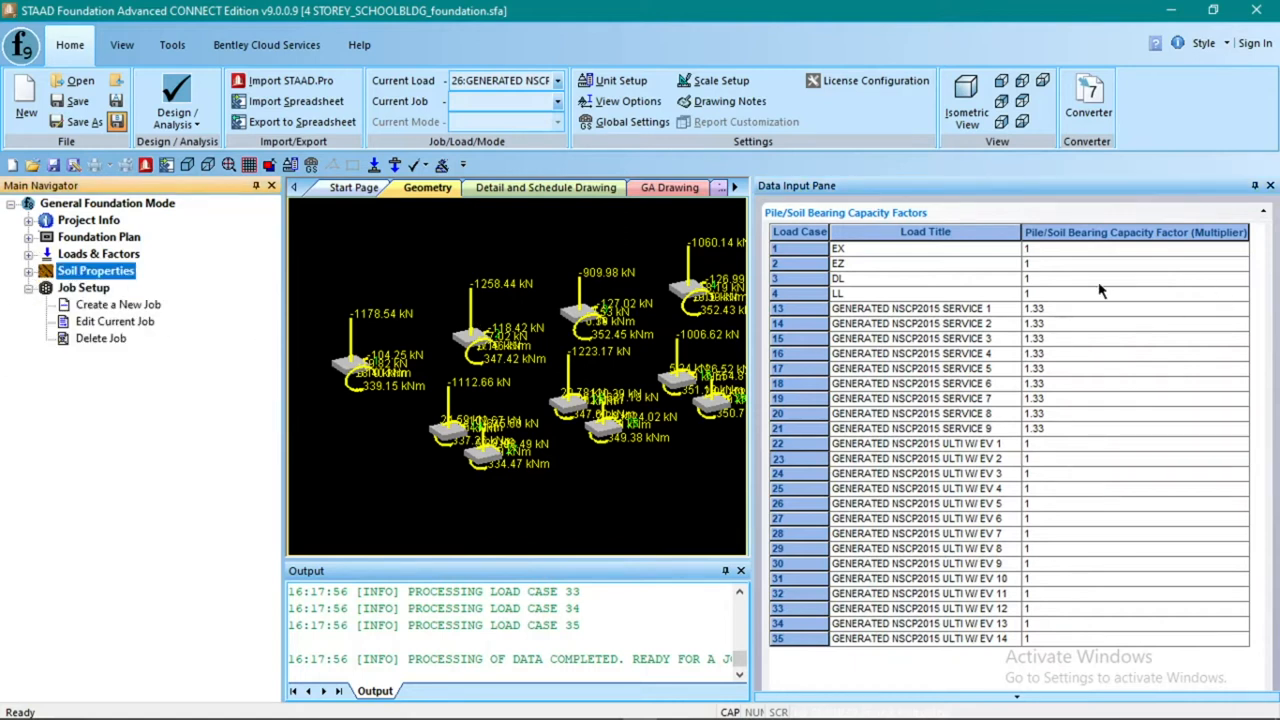
{"action": "left_click_drag", "start_coordinate": [753, 244], "coordinate": [935, 243]}
{"action": "left_click", "coordinate": [112, 306]}
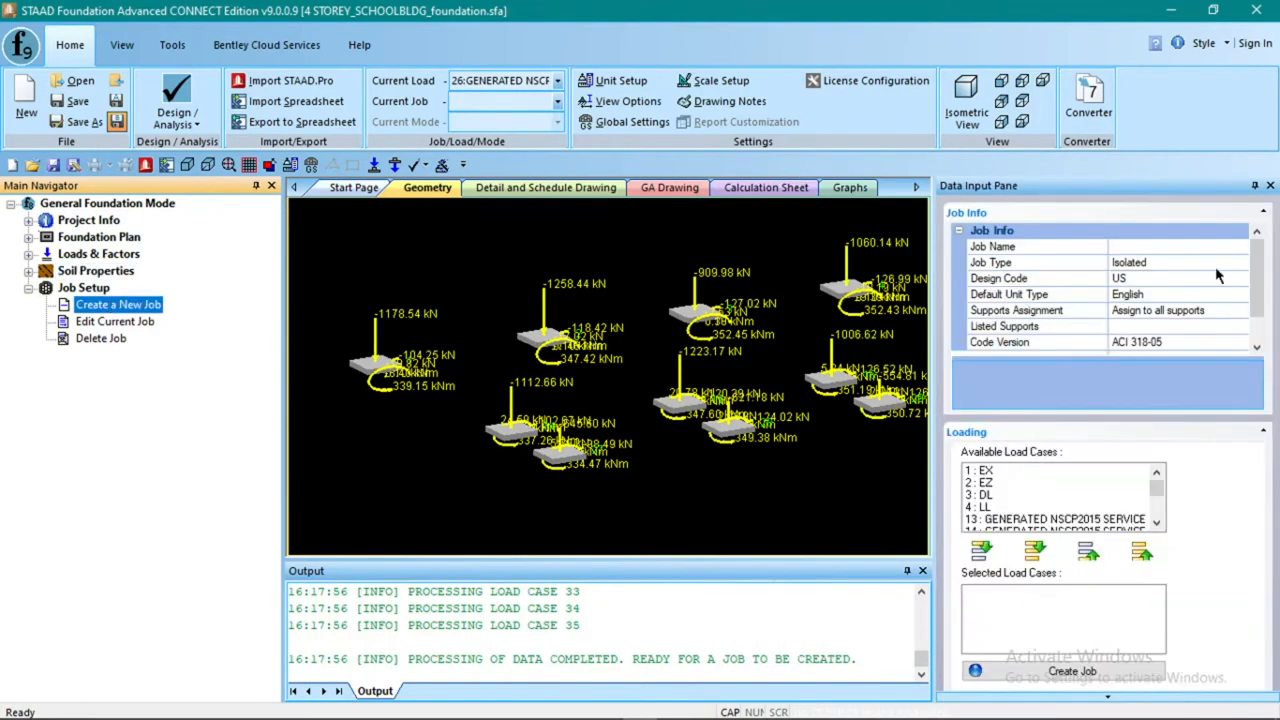
{"action": "left_click", "coordinate": [1230, 247]}
{"action": "type", "text": "MAT"}
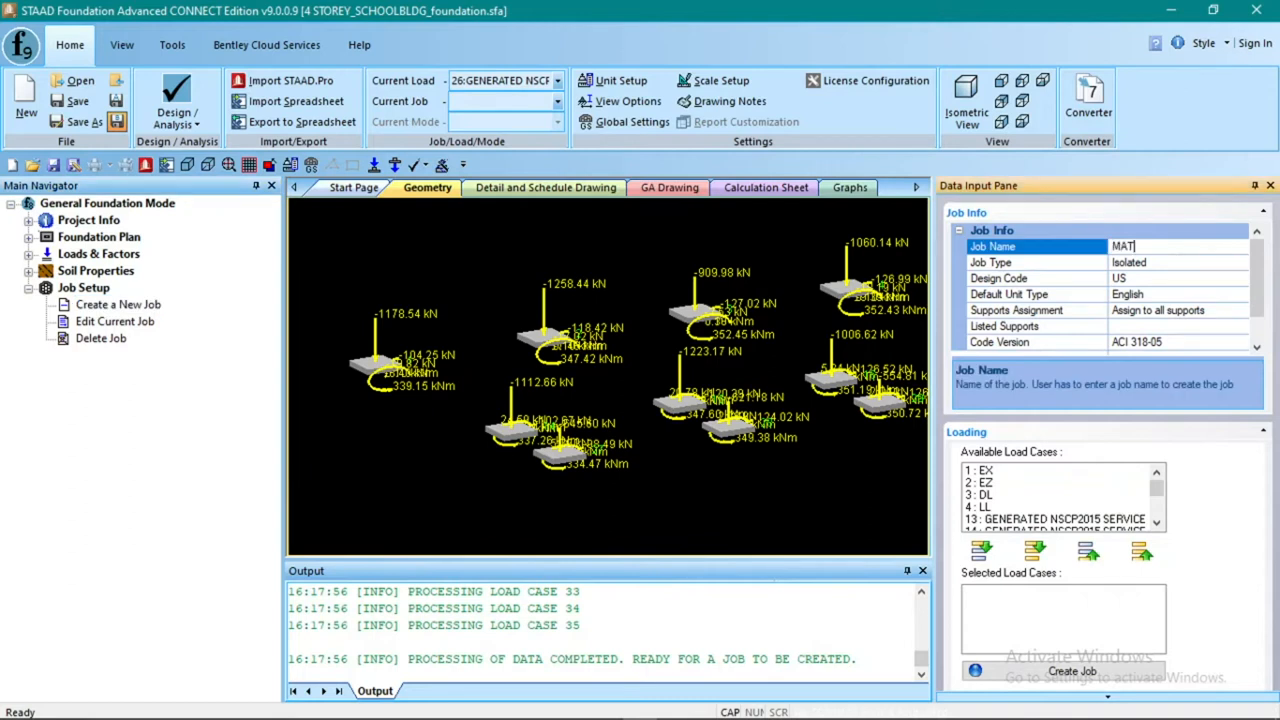
{"action": "left_click", "coordinate": [1221, 263]}
{"action": "left_click", "coordinate": [1197, 247]}
Set the new job's type to Mat and its default unit type to SI
{"action": "left_click", "coordinate": [1218, 264]}
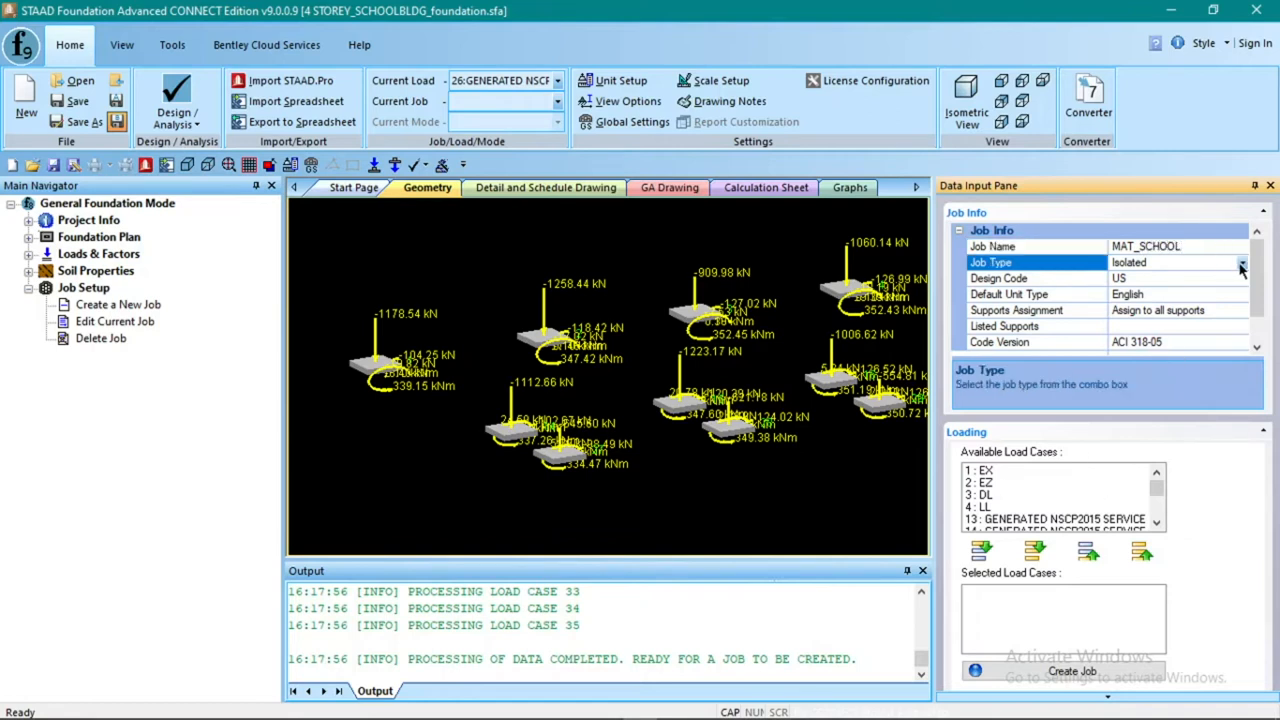
{"action": "left_click", "coordinate": [1220, 264]}
{"action": "left_click", "coordinate": [1210, 304]}
{"action": "left_click", "coordinate": [1238, 262]}
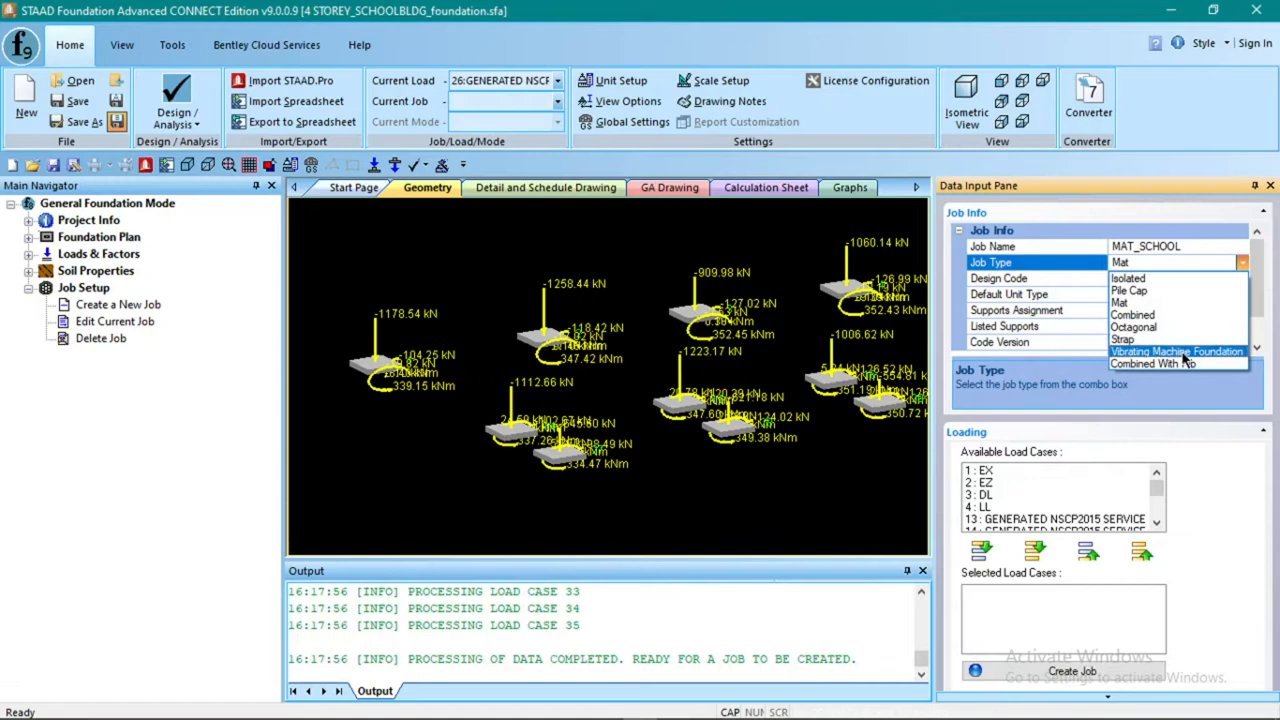
{"action": "left_click", "coordinate": [1200, 303]}
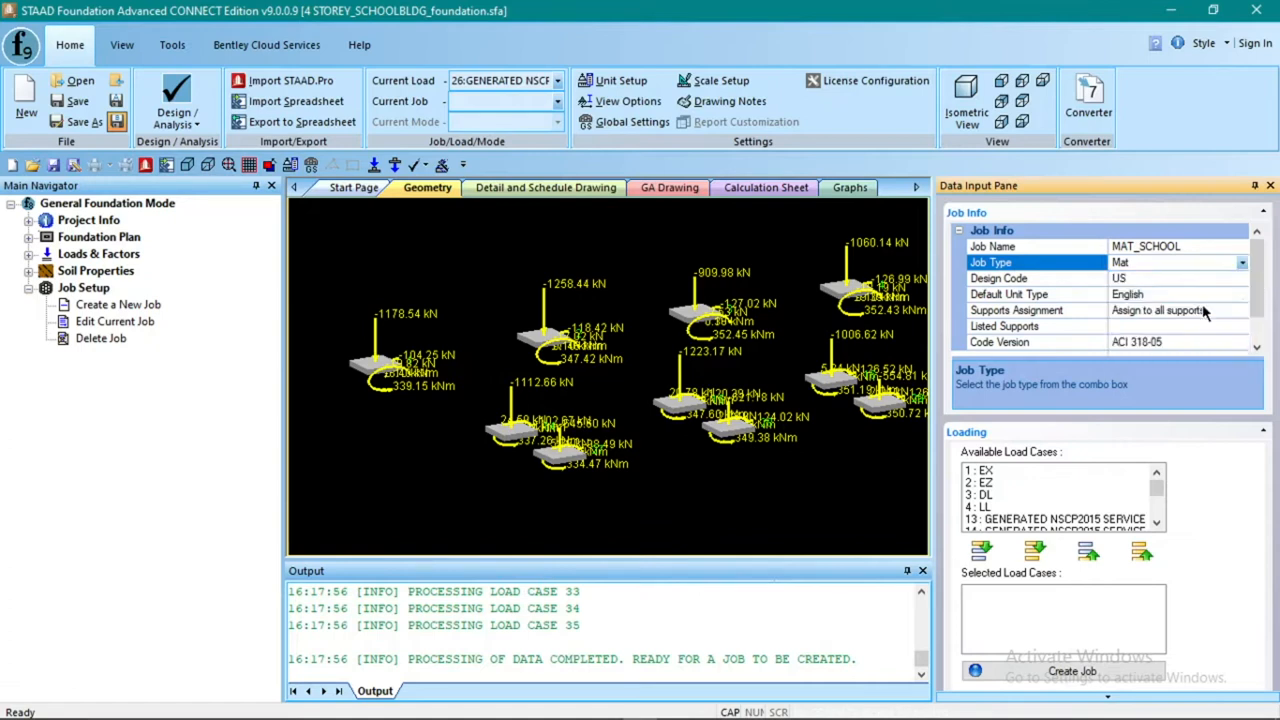
{"action": "left_click", "coordinate": [1188, 279]}
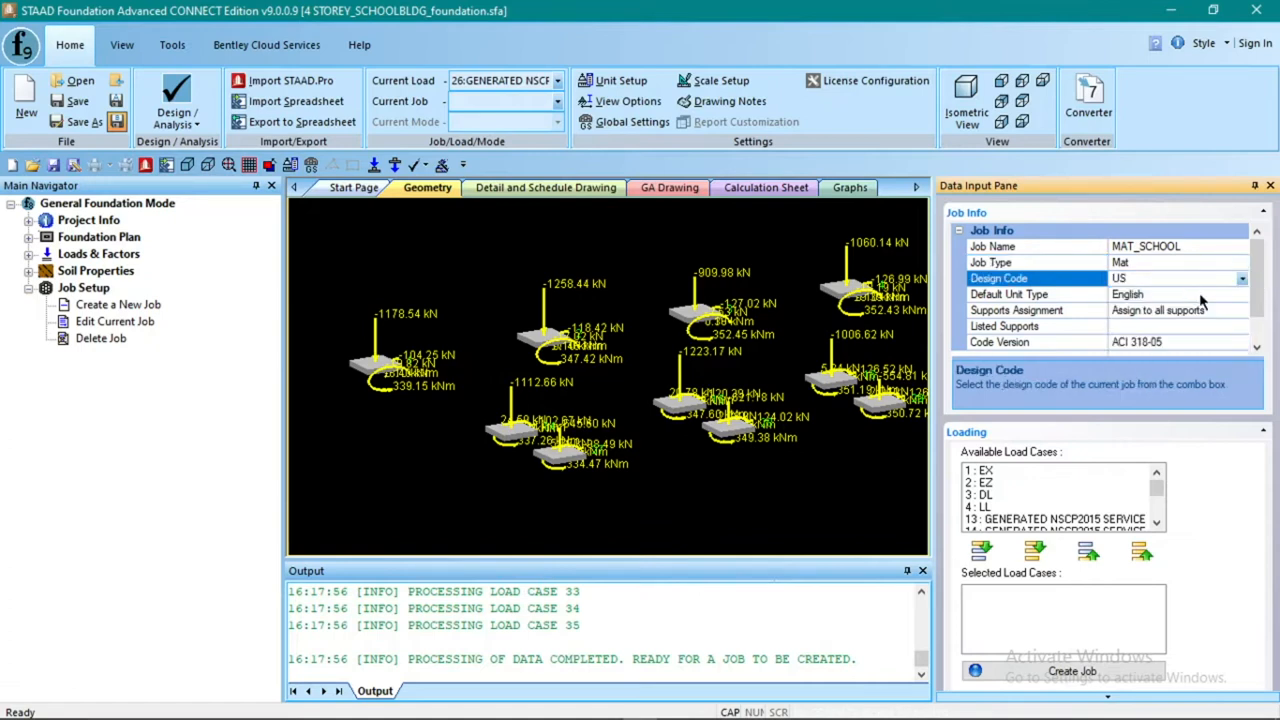
{"action": "left_click", "coordinate": [1203, 298]}
{"action": "left_click", "coordinate": [1241, 295]}
{"action": "left_click", "coordinate": [1230, 328]}
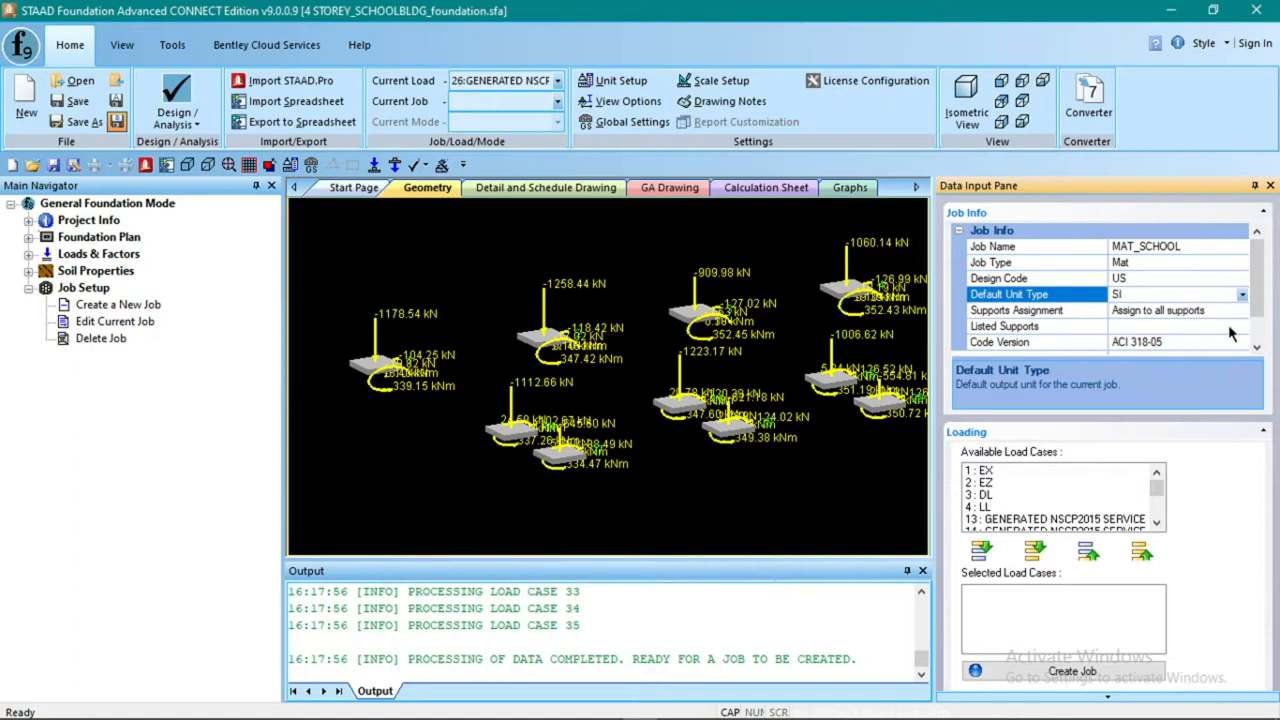
Keep the job assigned to all supports and set its code version to ACI 318-14
{"action": "left_click", "coordinate": [1241, 312]}
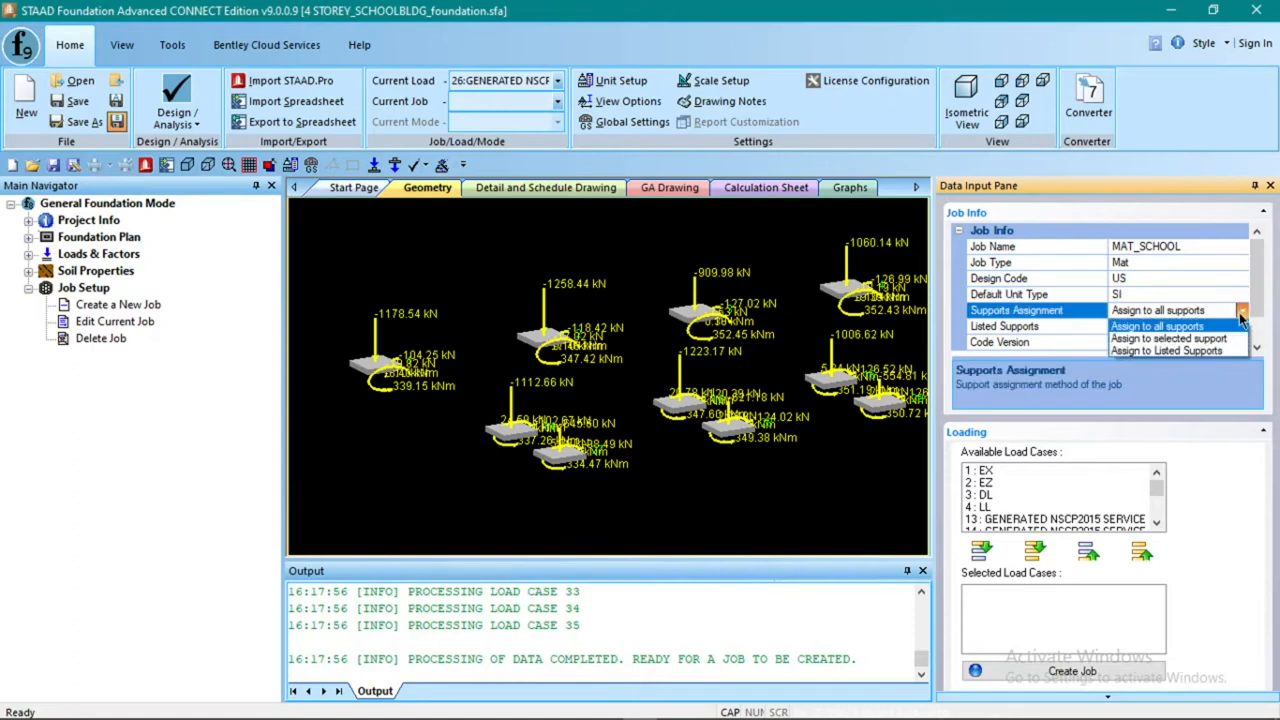
{"action": "left_click", "coordinate": [1240, 327]}
{"action": "left_click", "coordinate": [1242, 342]}
{"action": "left_click", "coordinate": [1150, 382]}
Include load cases 13 to 35 in the job, leaving out EX, EZ, DL and LL, and create the job
{"action": "left_click", "coordinate": [1035, 550]}
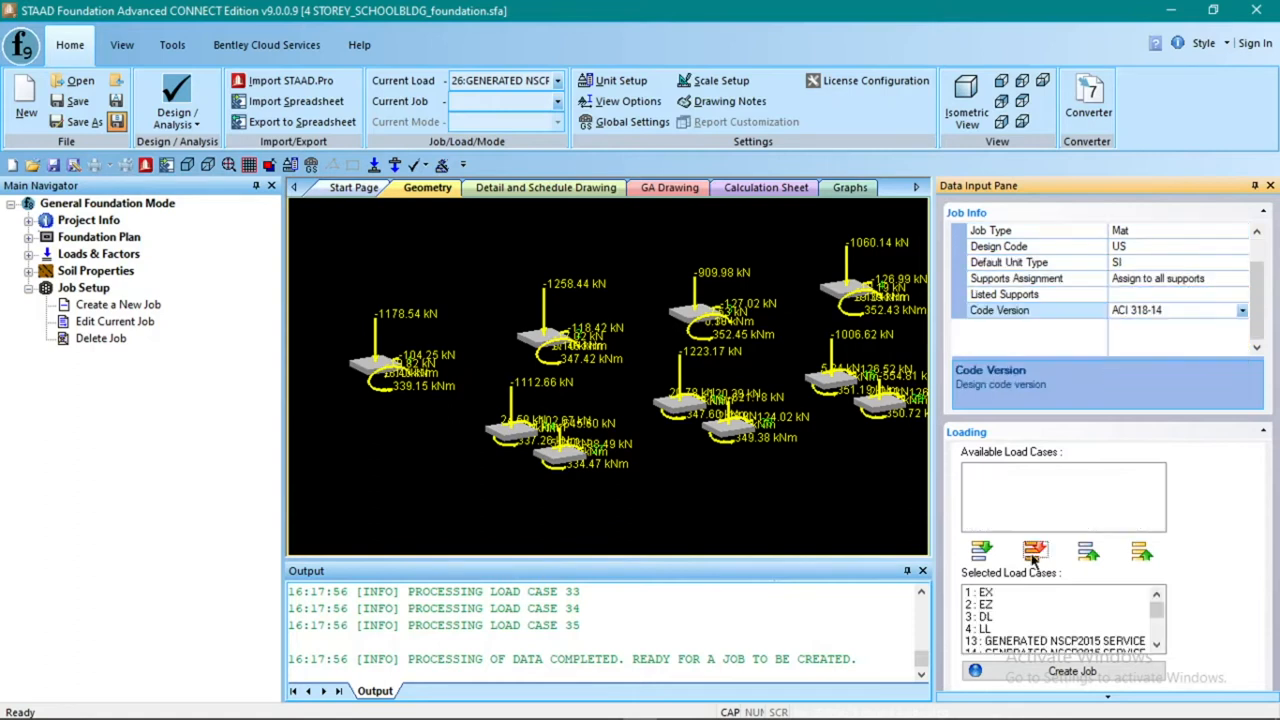
{"action": "scroll", "coordinate": [1157, 620], "scroll_direction": "down", "scroll_amount": 4}
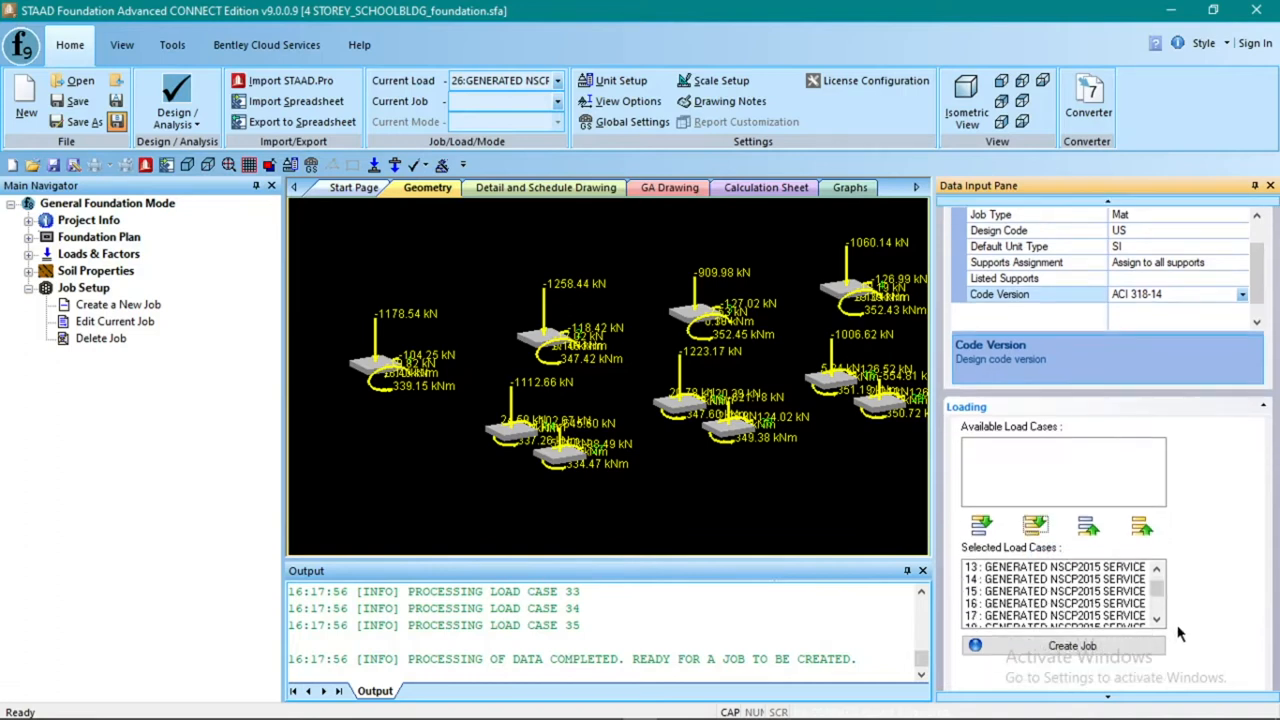
{"action": "scroll", "coordinate": [1155, 605], "scroll_direction": "up", "scroll_amount": 4}
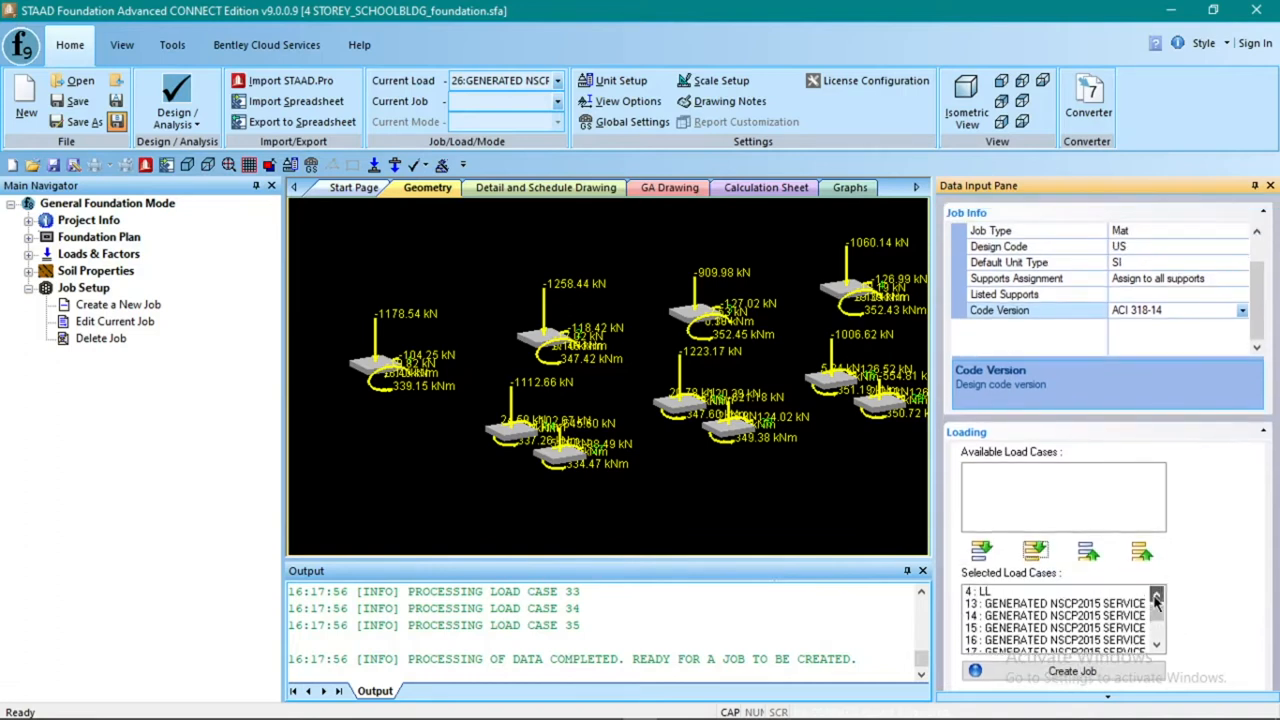
{"action": "left_click_drag", "start_coordinate": [1128, 594], "coordinate": [1100, 635]}
{"action": "left_click", "coordinate": [1088, 552]}
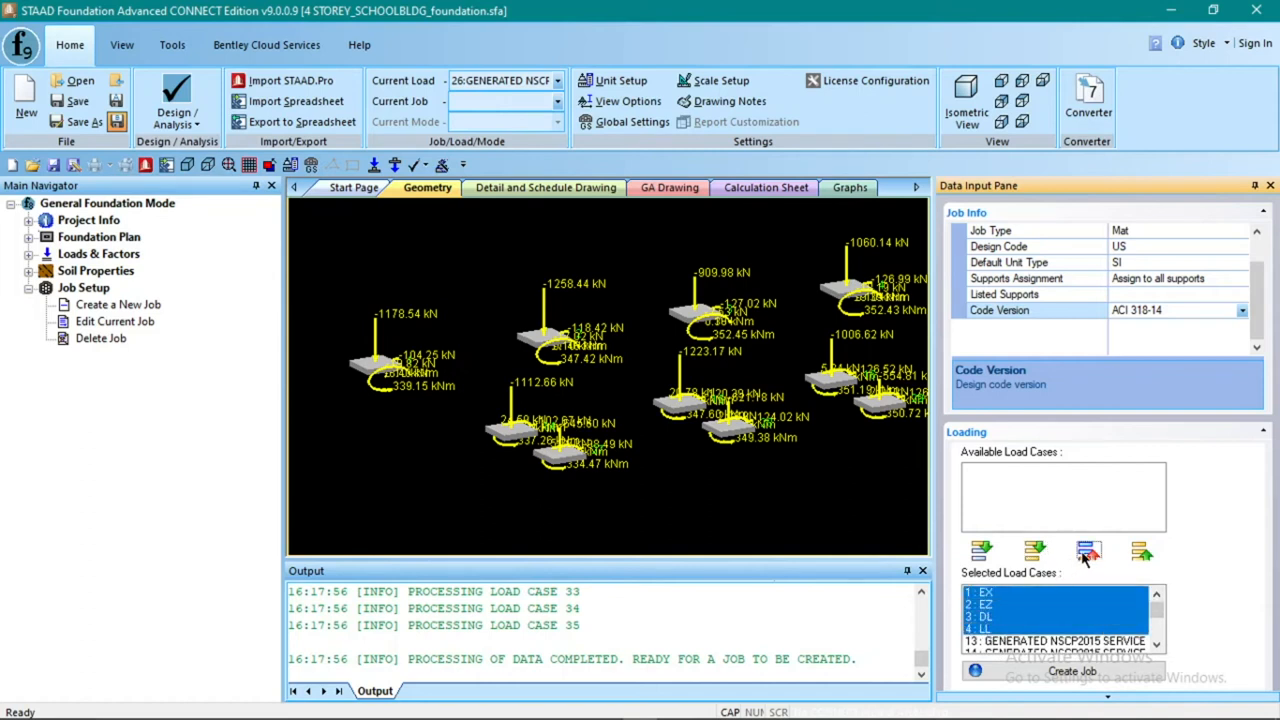
{"action": "scroll", "coordinate": [1210, 572], "scroll_direction": "down", "scroll_amount": 1}
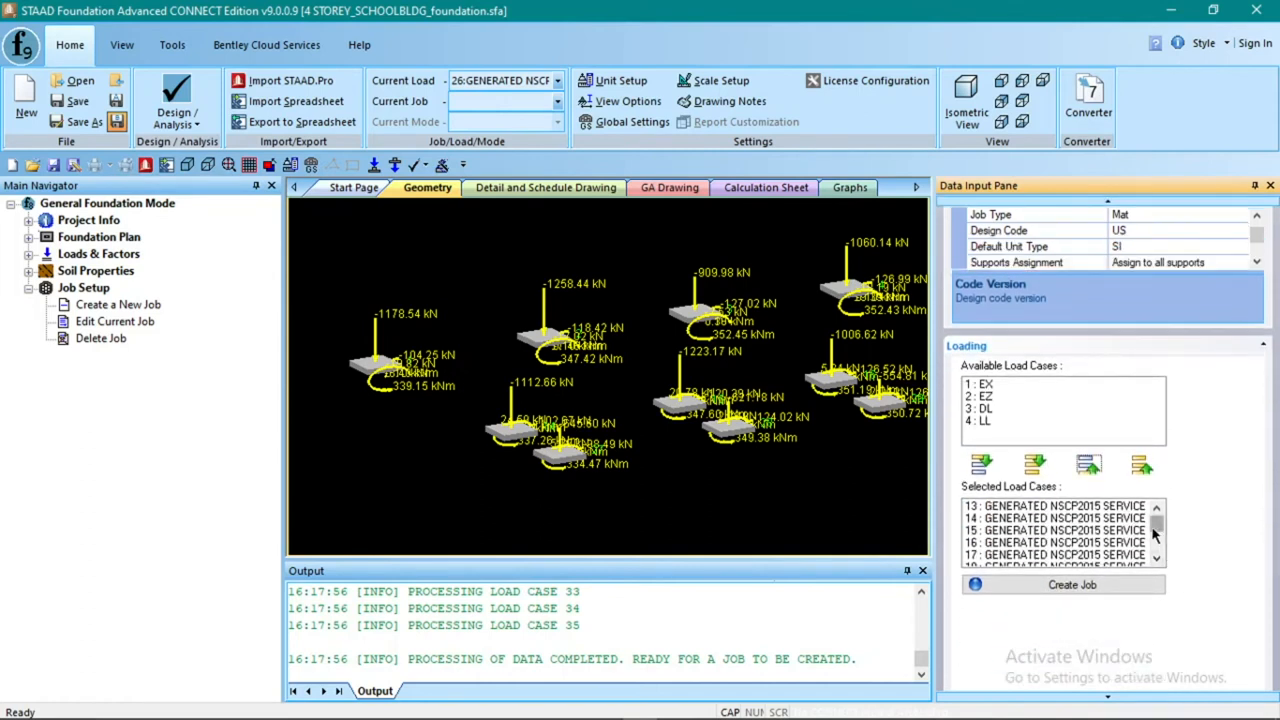
{"action": "left_click_drag", "start_coordinate": [1160, 530], "coordinate": [1158, 545]}
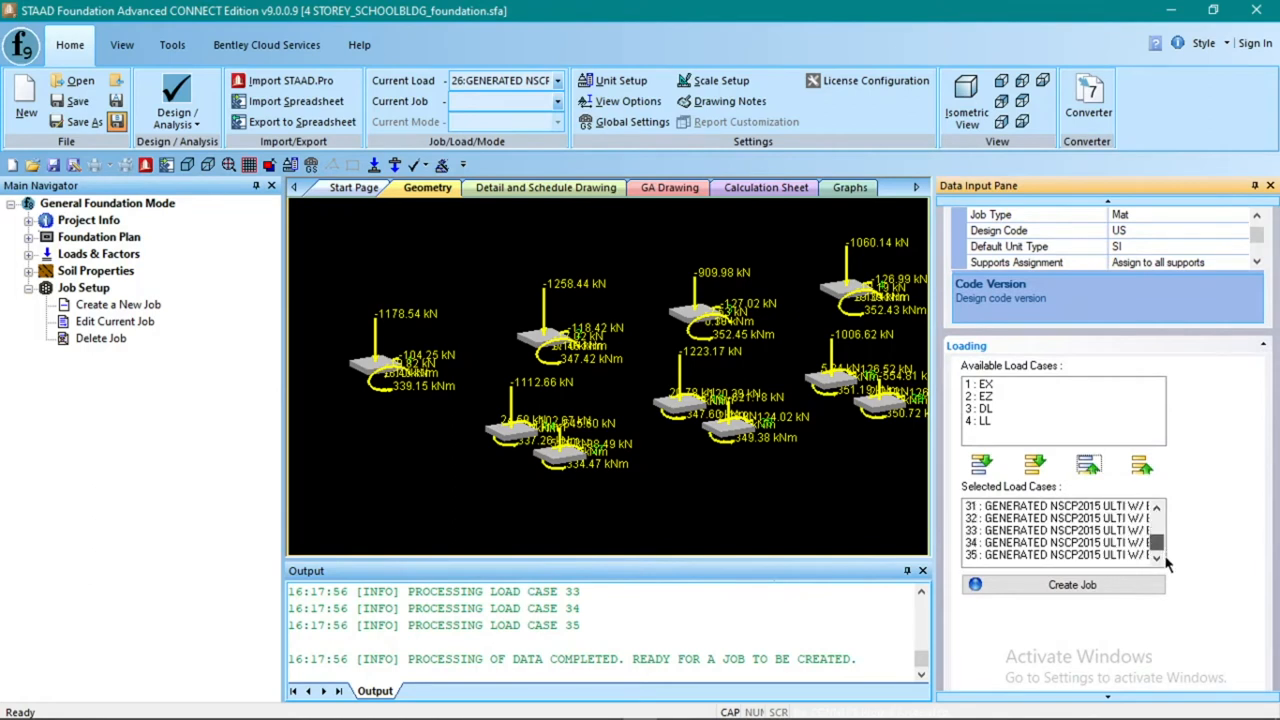
{"action": "left_click", "coordinate": [1072, 586]}
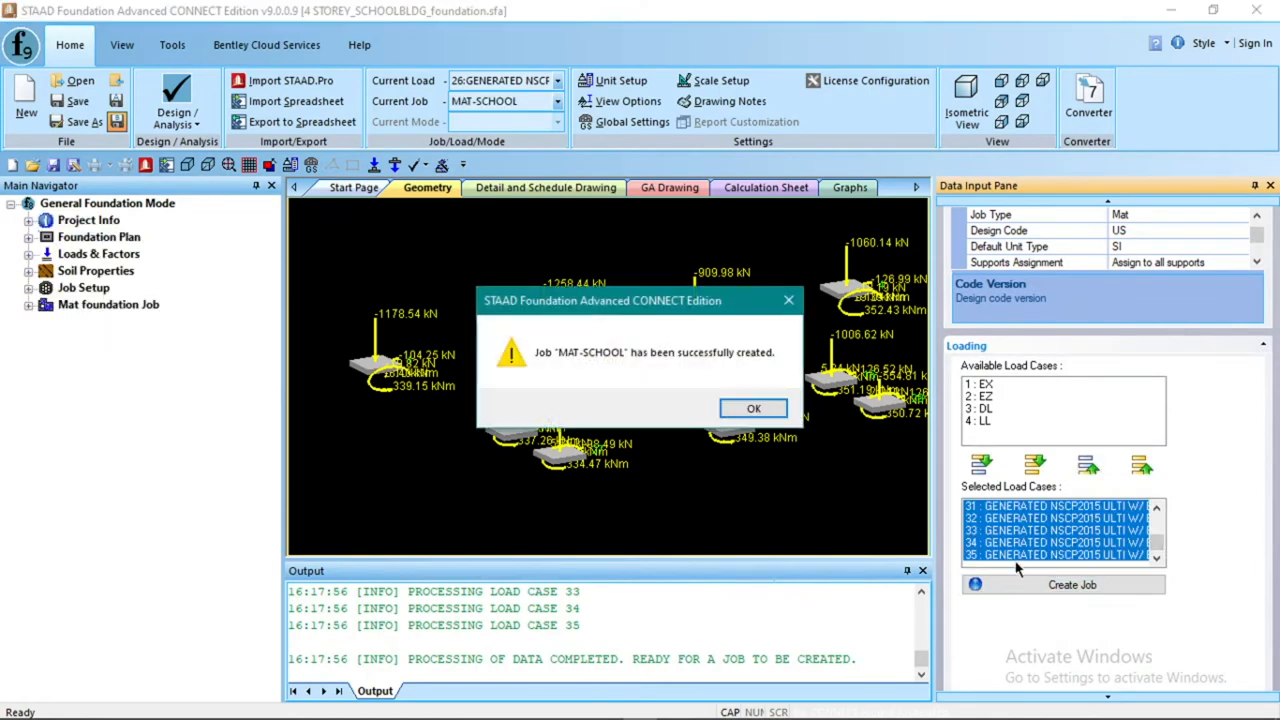
{"action": "left_click", "coordinate": [754, 408]}
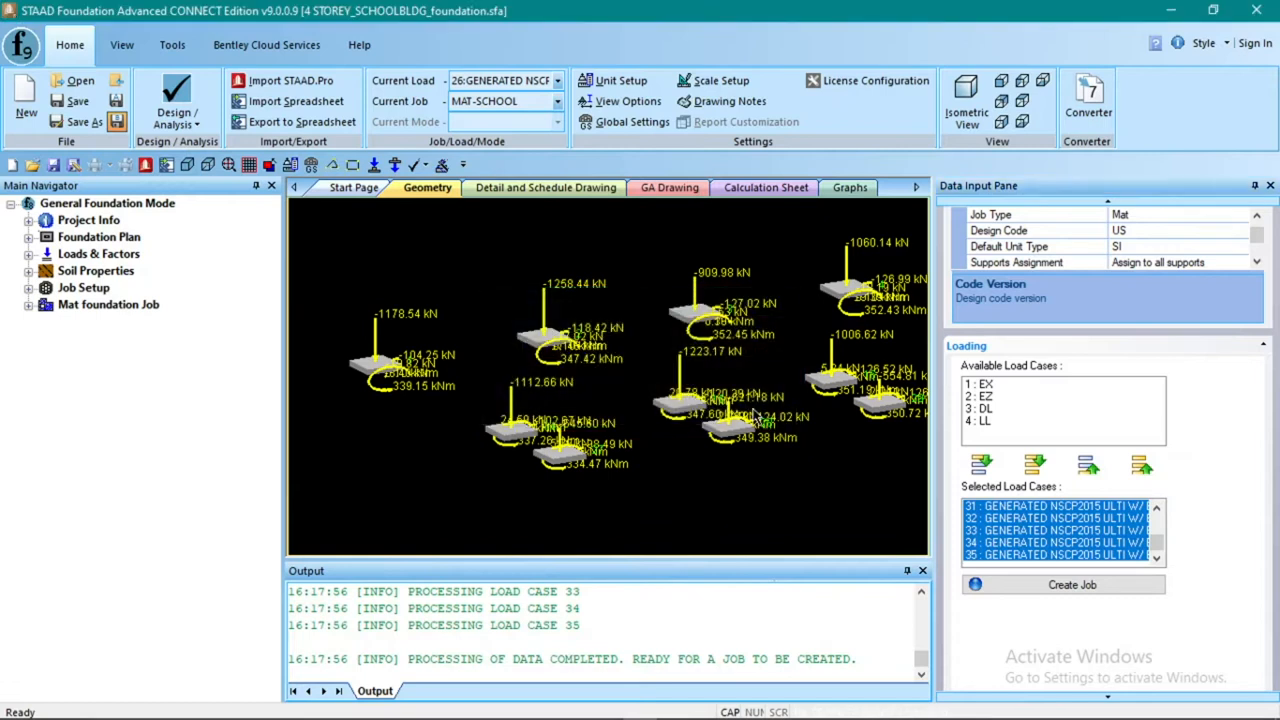
Open the default properties of the mat foundation job and widen the data entry area
{"action": "left_click", "coordinate": [28, 307]}
{"action": "left_click", "coordinate": [28, 307]}
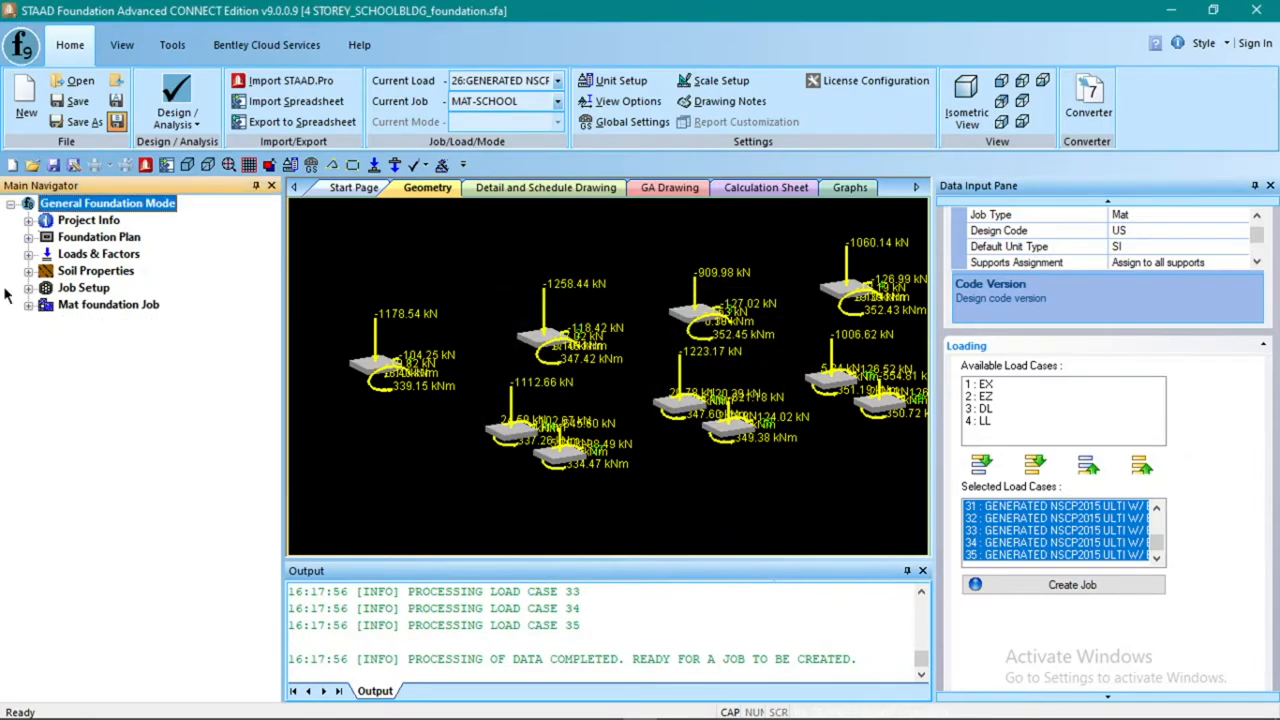
{"action": "left_click", "coordinate": [28, 306]}
{"action": "left_click", "coordinate": [29, 306]}
{"action": "left_click", "coordinate": [29, 306]}
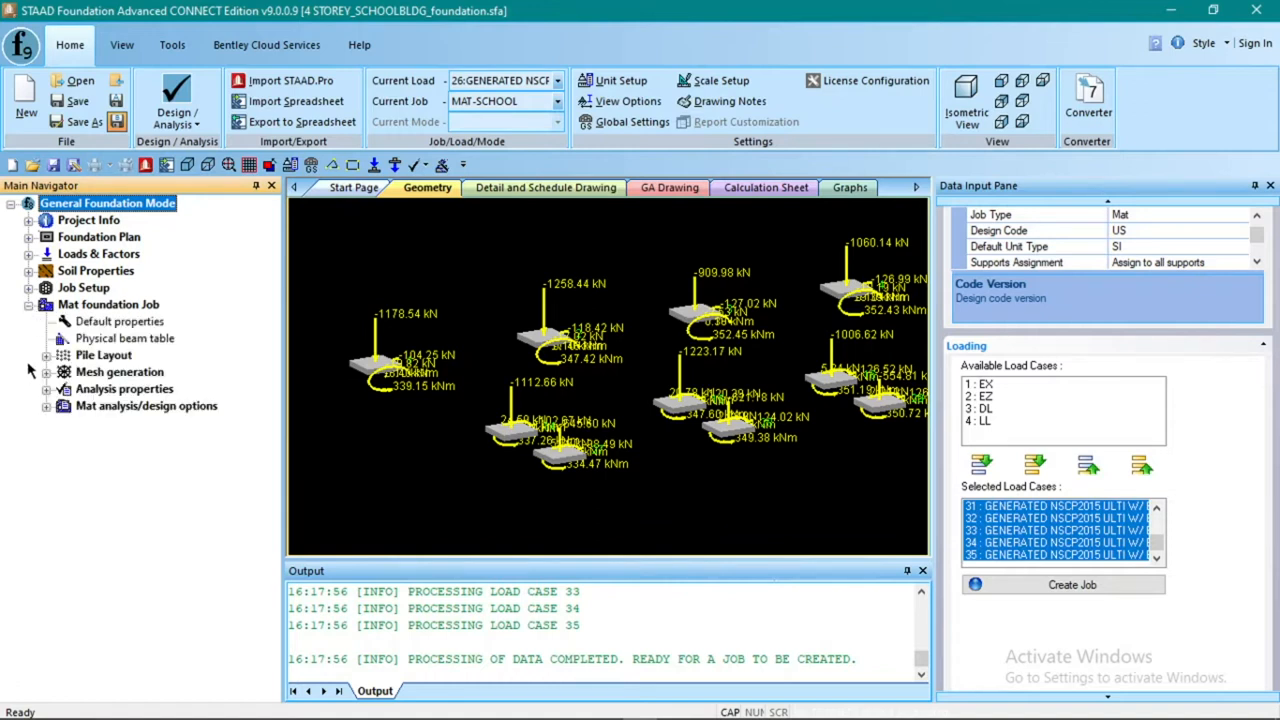
{"action": "left_click", "coordinate": [119, 322]}
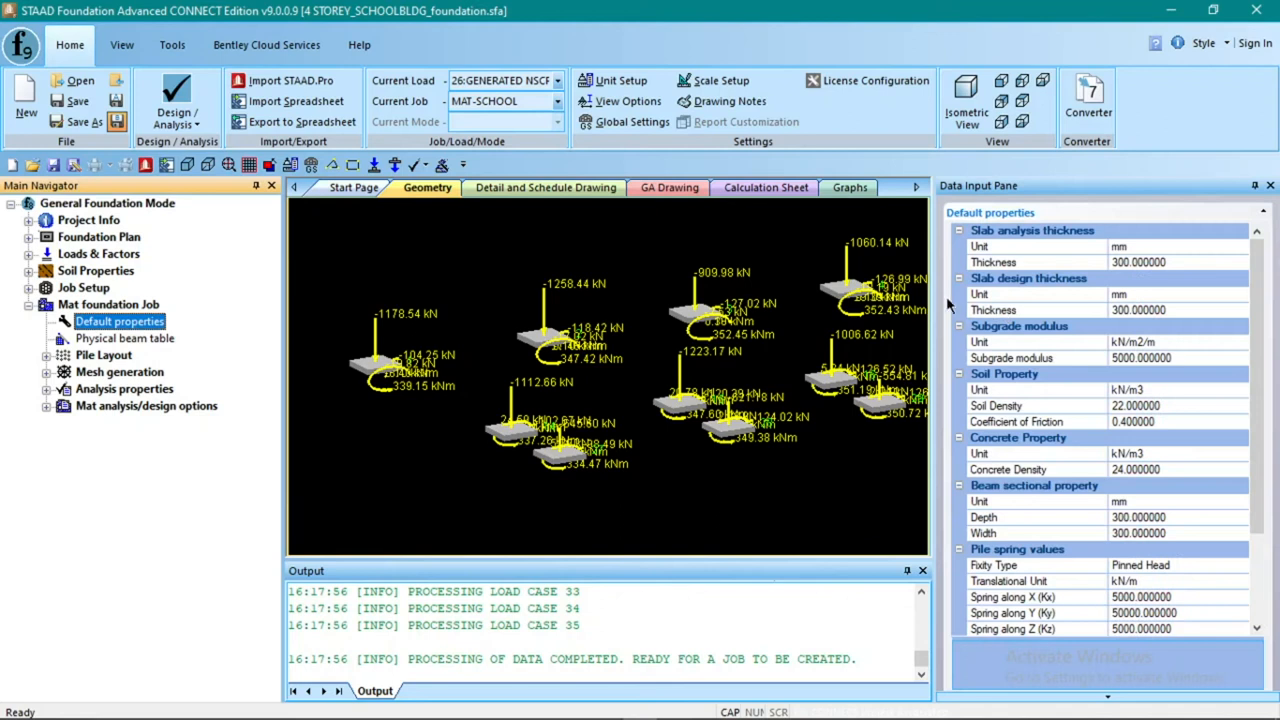
{"action": "left_click_drag", "start_coordinate": [932, 296], "coordinate": [832, 296]}
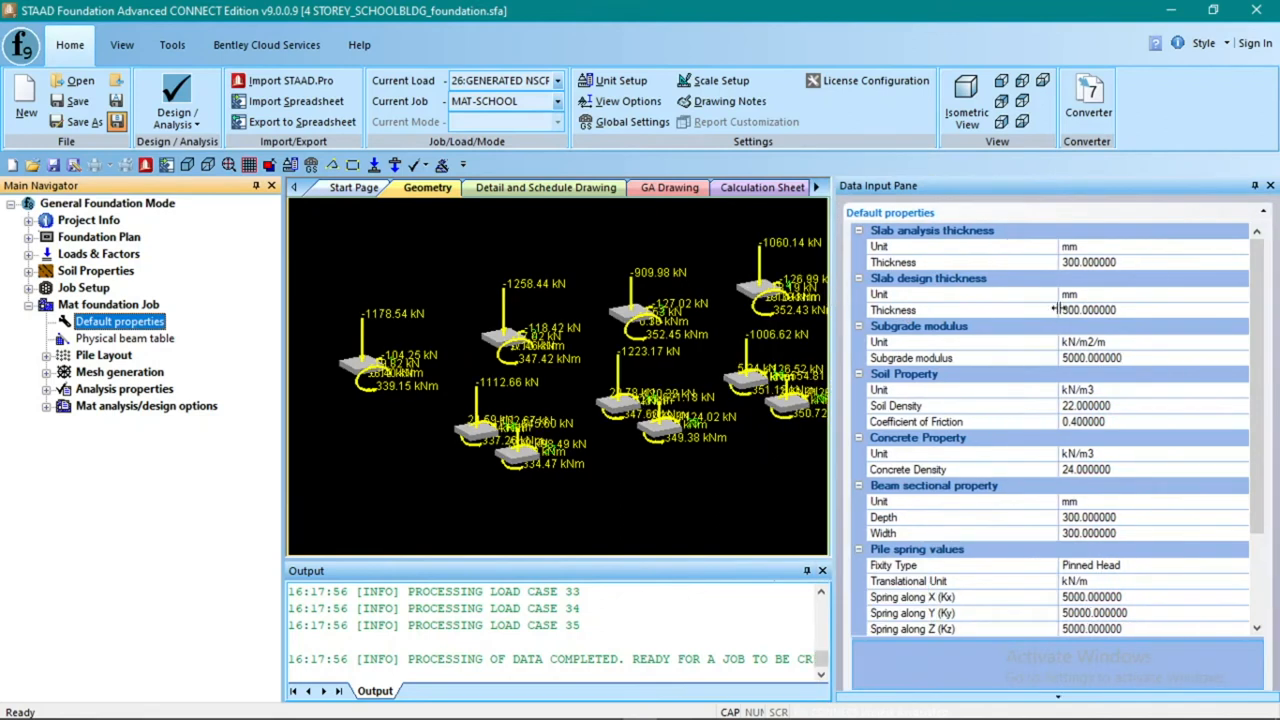
Examine the mat's default slab thicknesses, subgrade modulus, soil and concrete properties, beam section and pile spring values
{"action": "left_click", "coordinate": [1133, 261]}
{"action": "left_click", "coordinate": [1128, 299]}
{"action": "left_click", "coordinate": [1131, 311]}
{"action": "left_click", "coordinate": [1133, 338]}
{"action": "left_click", "coordinate": [1125, 371]}
{"action": "left_click", "coordinate": [1134, 422]}
{"action": "left_click", "coordinate": [1130, 456]}
{"action": "left_click", "coordinate": [1131, 501]}
{"action": "left_click", "coordinate": [1134, 553]}
{"action": "left_click", "coordinate": [1134, 594]}
{"action": "scroll", "coordinate": [1155, 509], "scroll_direction": "down", "scroll_amount": 3}
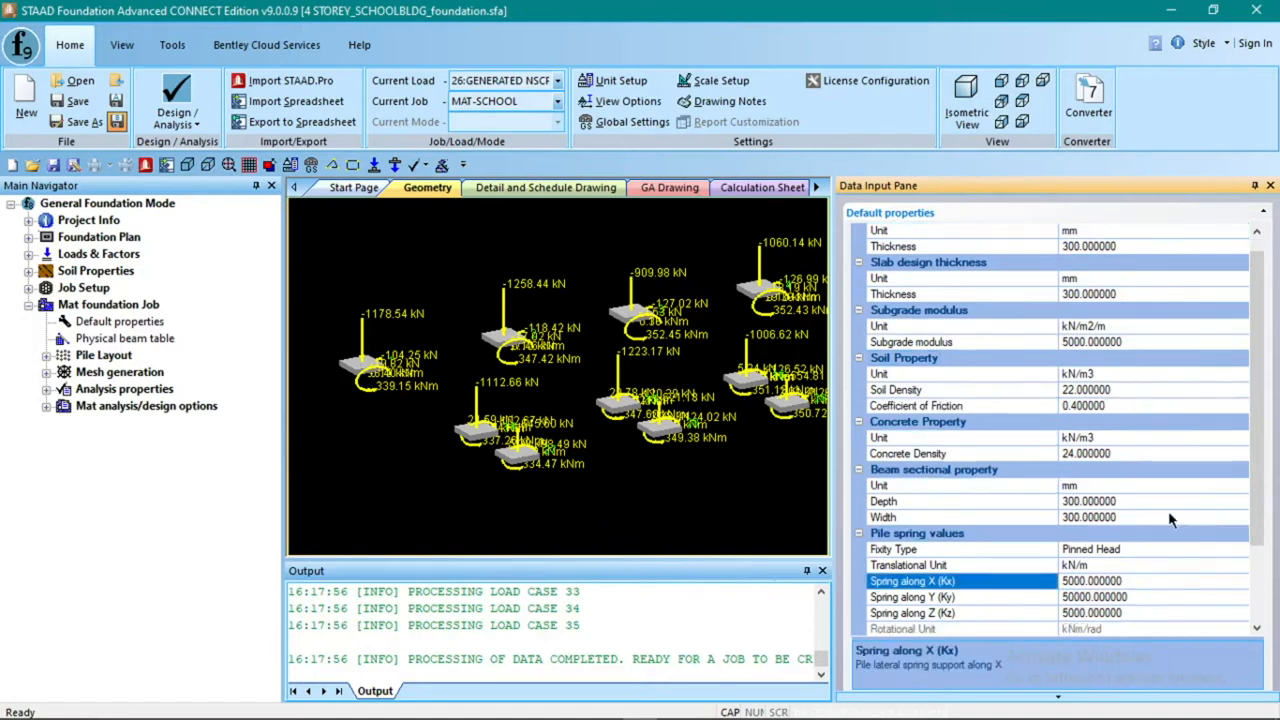
{"action": "scroll", "coordinate": [1155, 509], "scroll_direction": "up", "scroll_amount": 3}
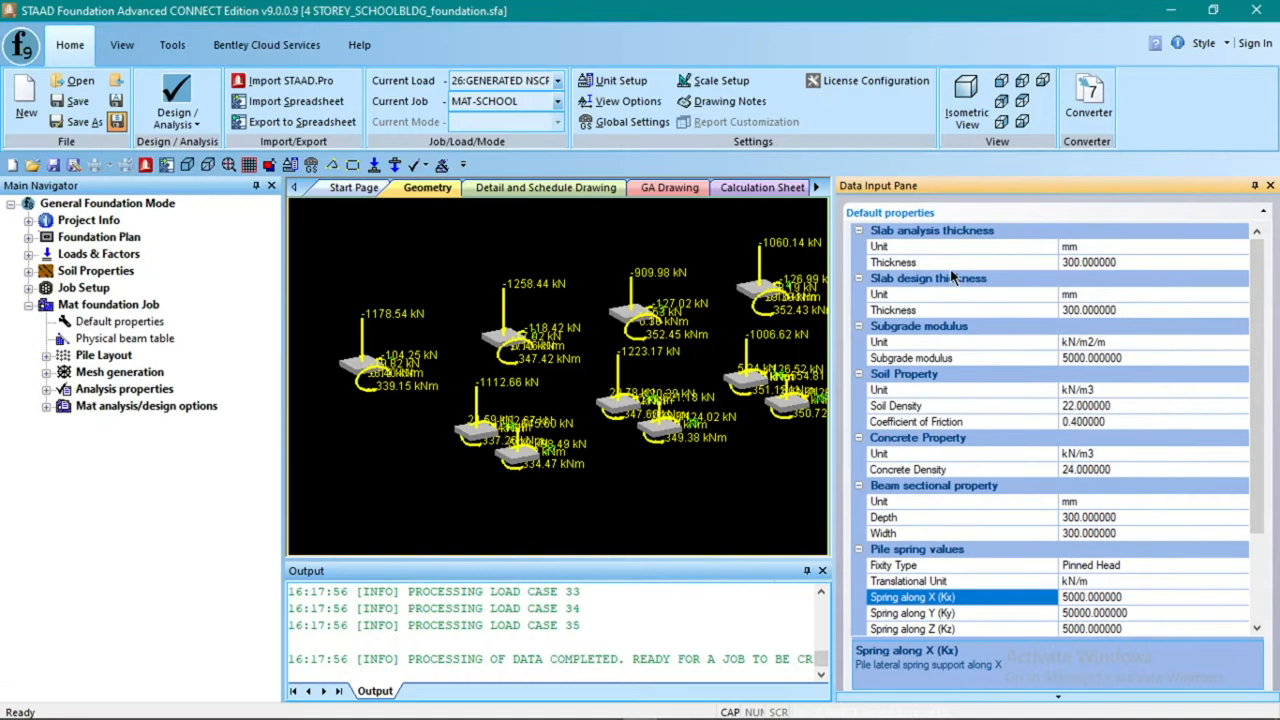
{"action": "left_click", "coordinate": [1080, 262]}
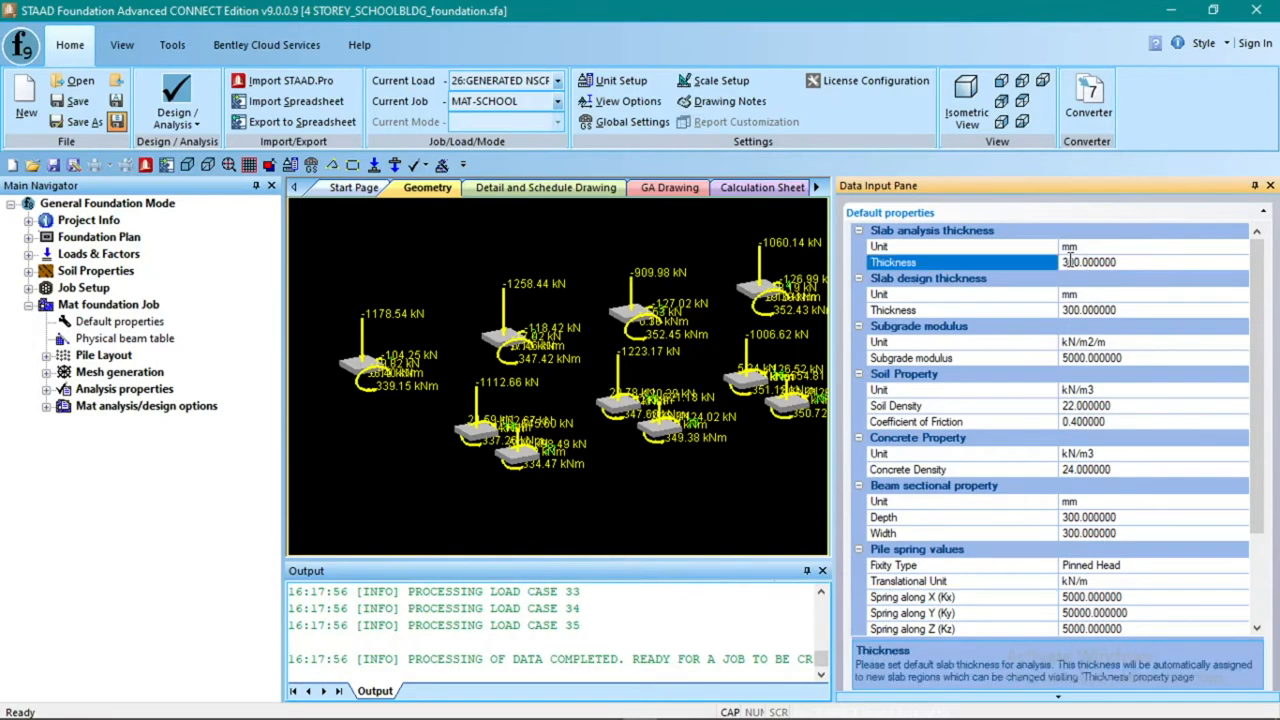
{"action": "left_click", "coordinate": [1071, 305]}
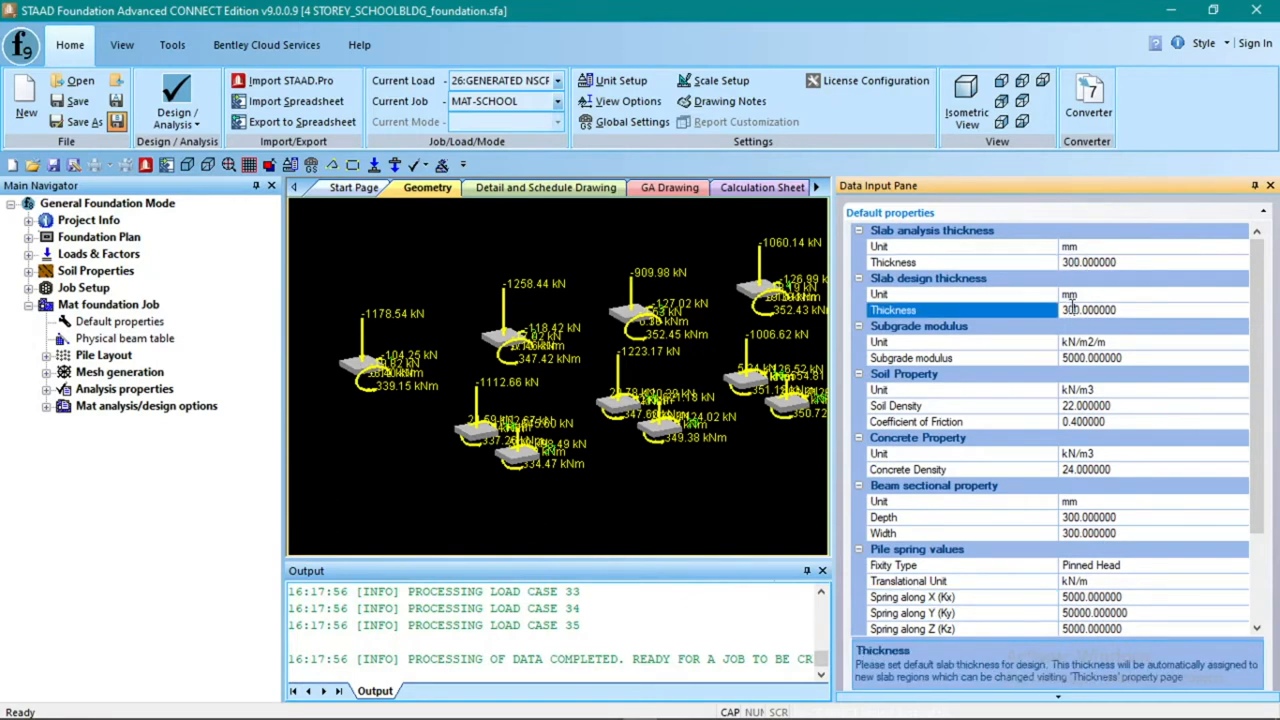
{"action": "left_click", "coordinate": [1078, 361]}
{"action": "left_click", "coordinate": [1085, 389]}
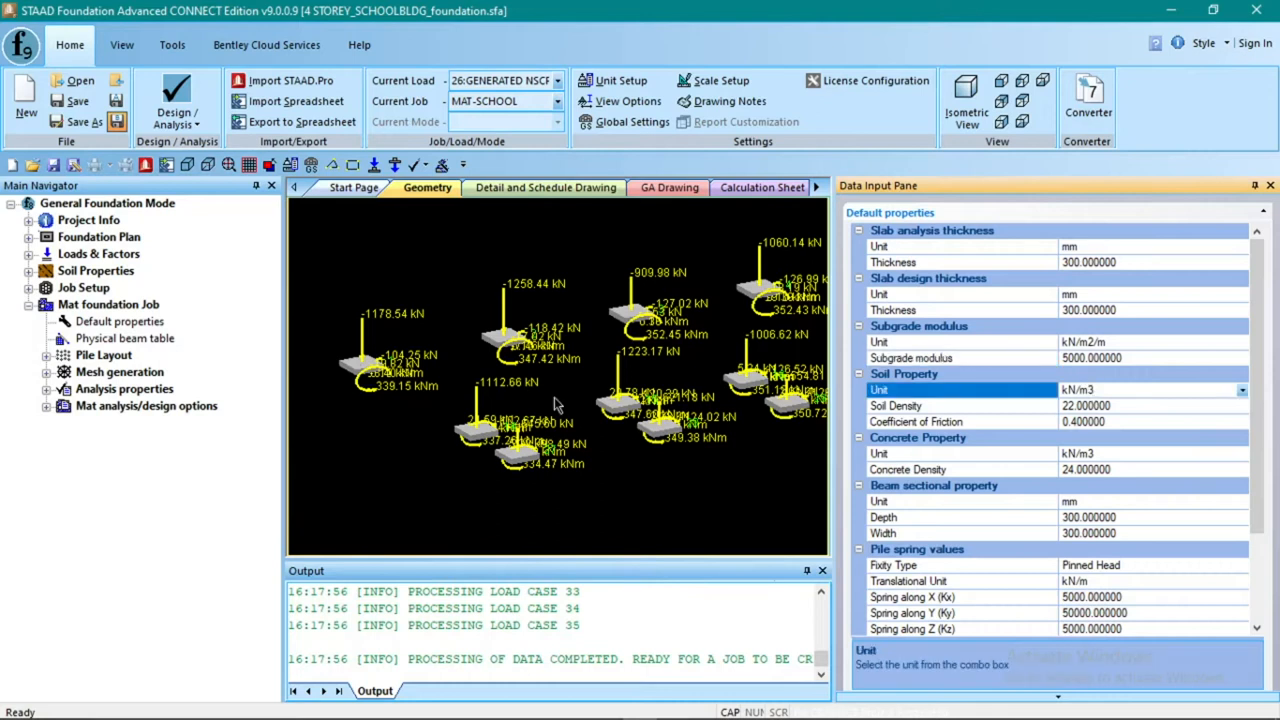
Look at the mat job's physical beam table and its pile position table
{"action": "left_click", "coordinate": [104, 338]}
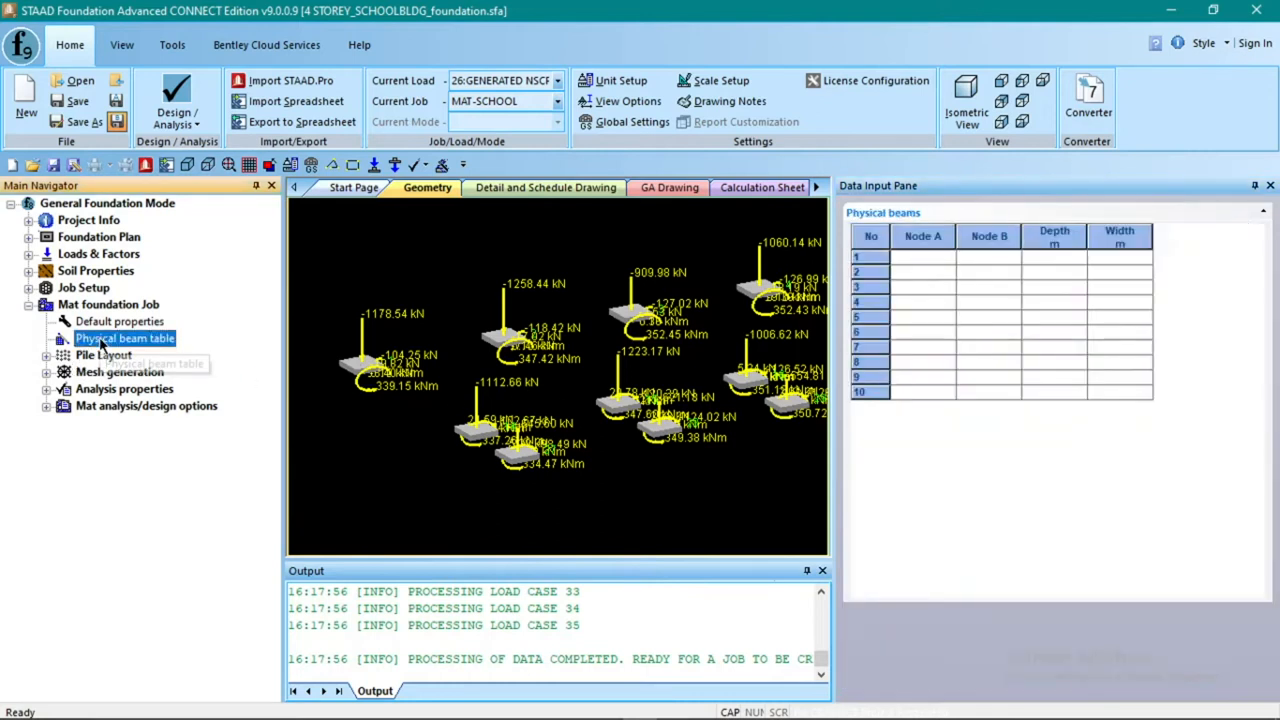
{"action": "left_click", "coordinate": [45, 357]}
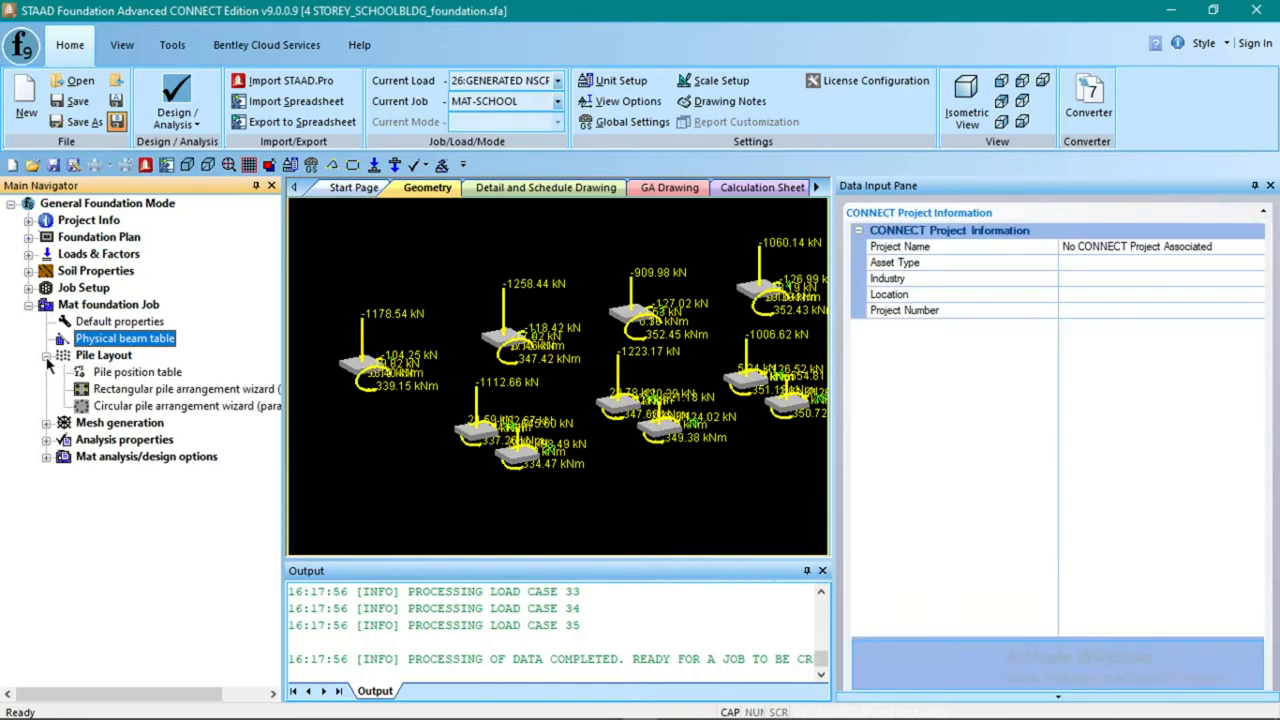
{"action": "left_click", "coordinate": [137, 376]}
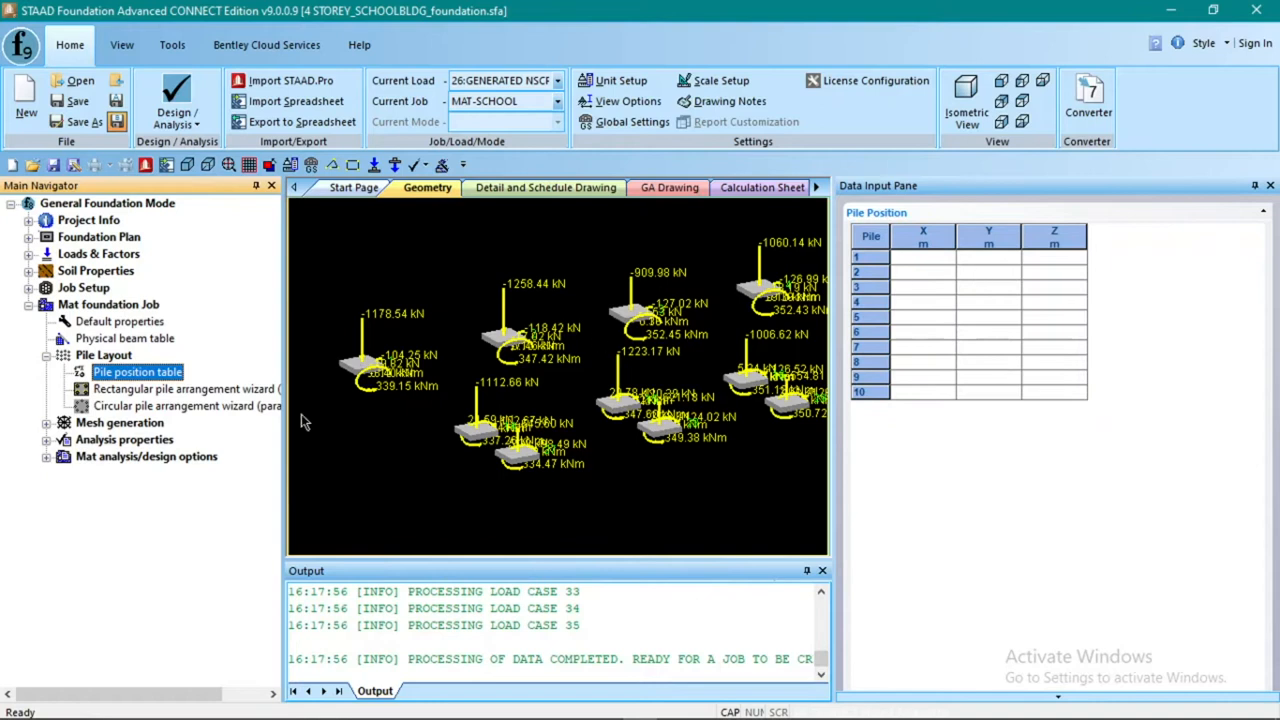
Examine the rectangular and circular pile arrangement wizards, then collapse the pile layout group
{"action": "left_click", "coordinate": [137, 390]}
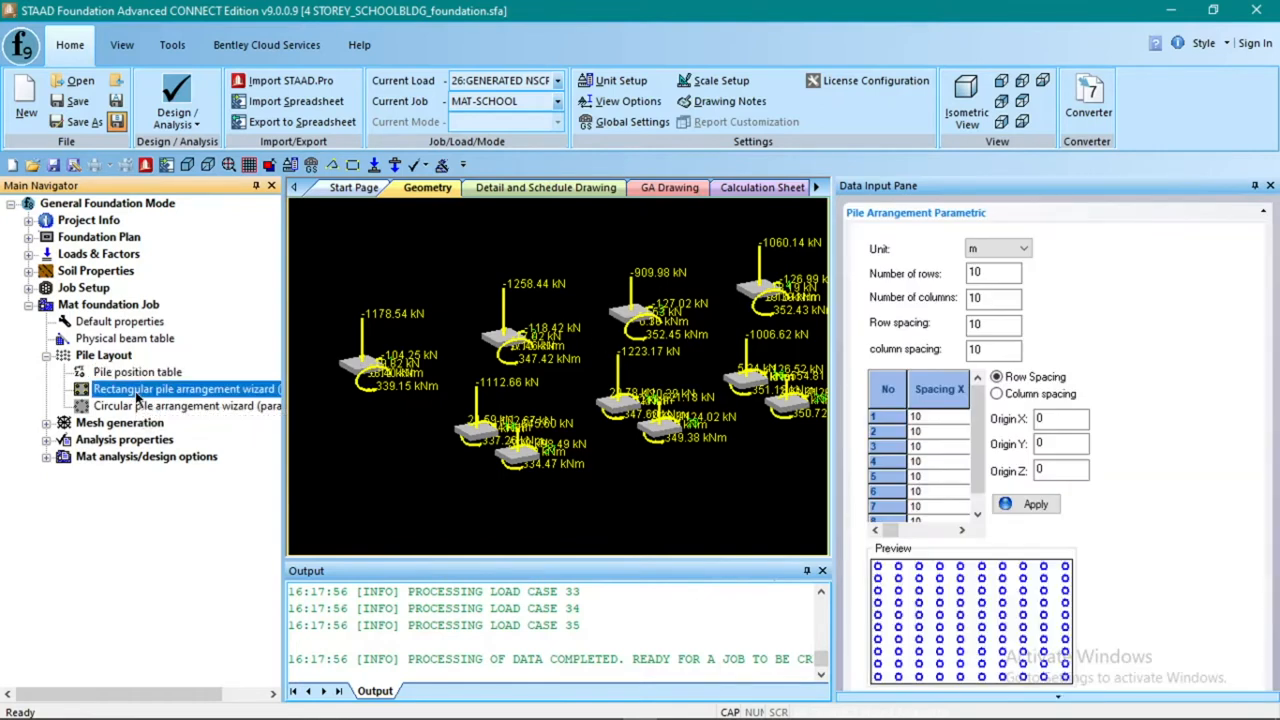
{"action": "scroll", "coordinate": [1146, 384], "scroll_direction": "down", "scroll_amount": 1}
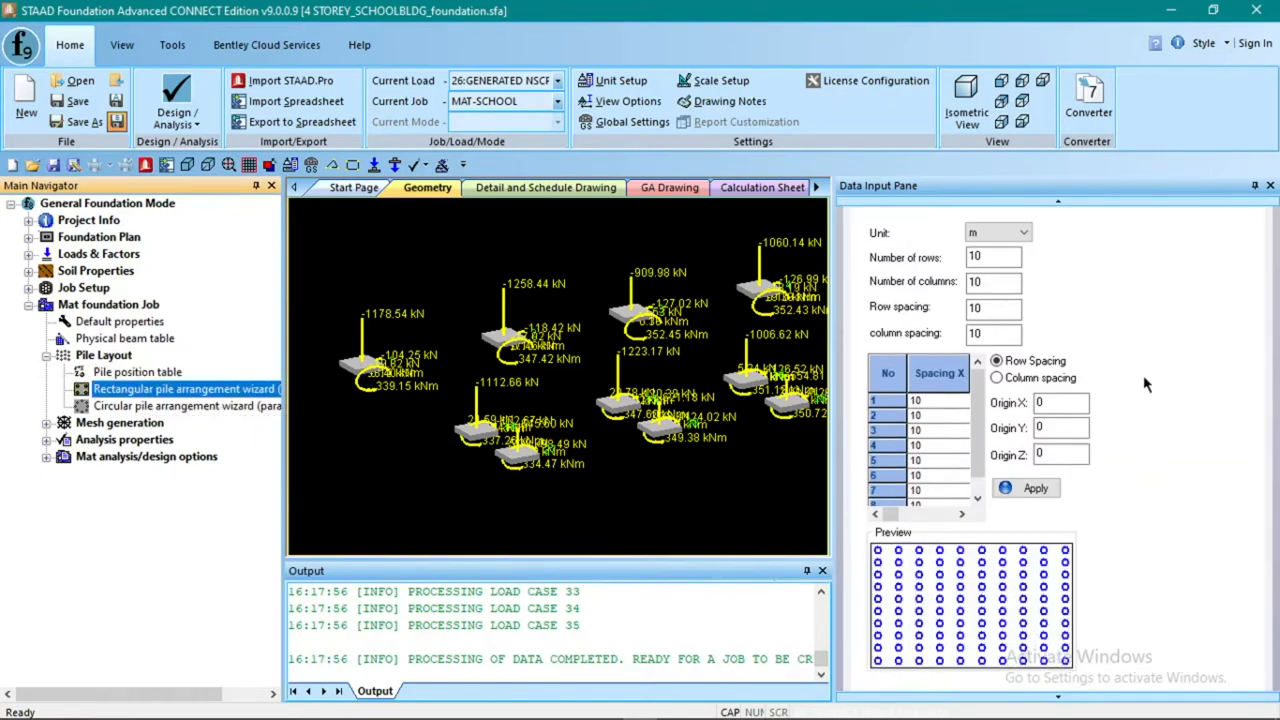
{"action": "scroll", "coordinate": [1137, 391], "scroll_direction": "up", "scroll_amount": 1}
{"action": "scroll", "coordinate": [1137, 391], "scroll_direction": "down", "scroll_amount": 1}
{"action": "left_click", "coordinate": [185, 407]}
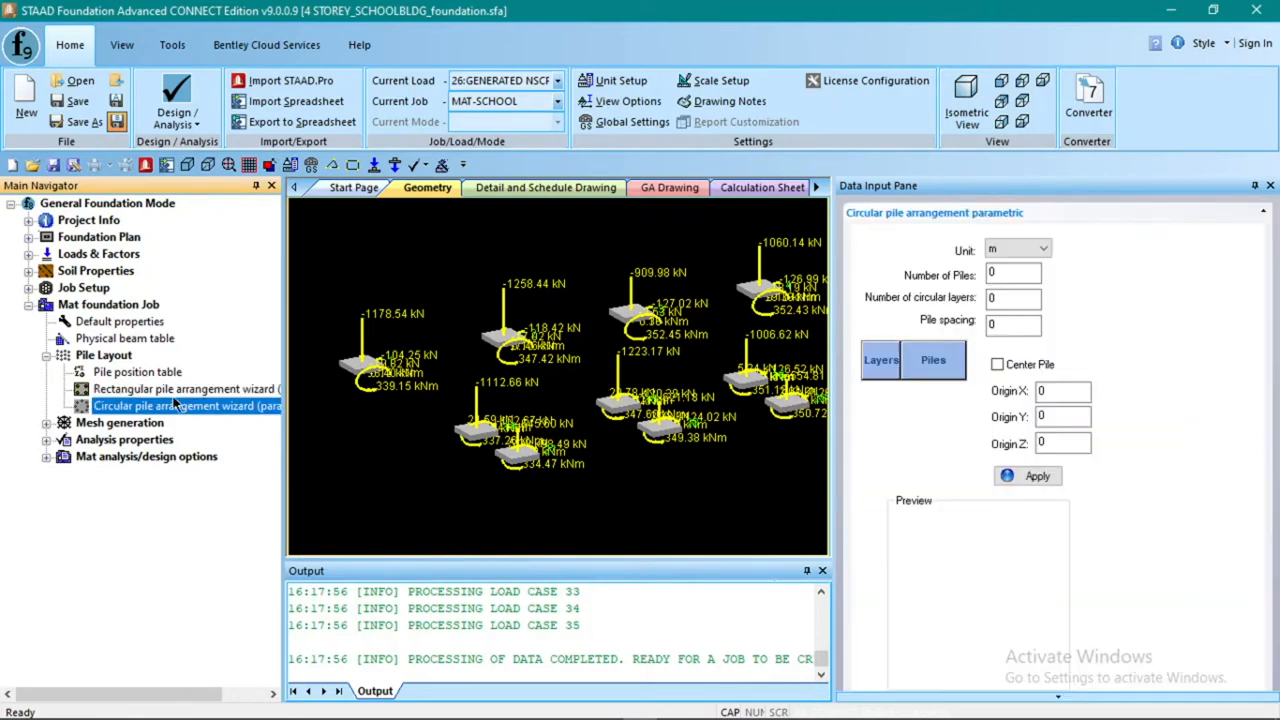
{"action": "left_click", "coordinate": [110, 390]}
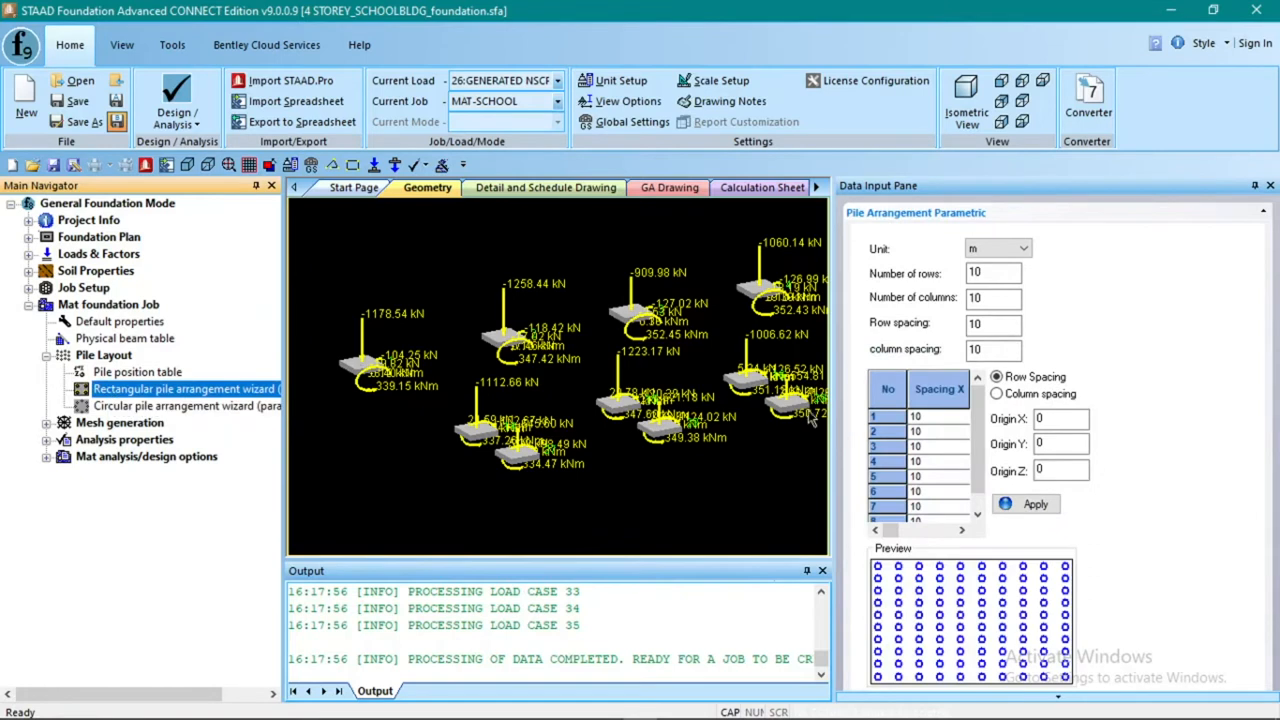
{"action": "scroll", "coordinate": [1100, 395], "scroll_direction": "down", "scroll_amount": 1}
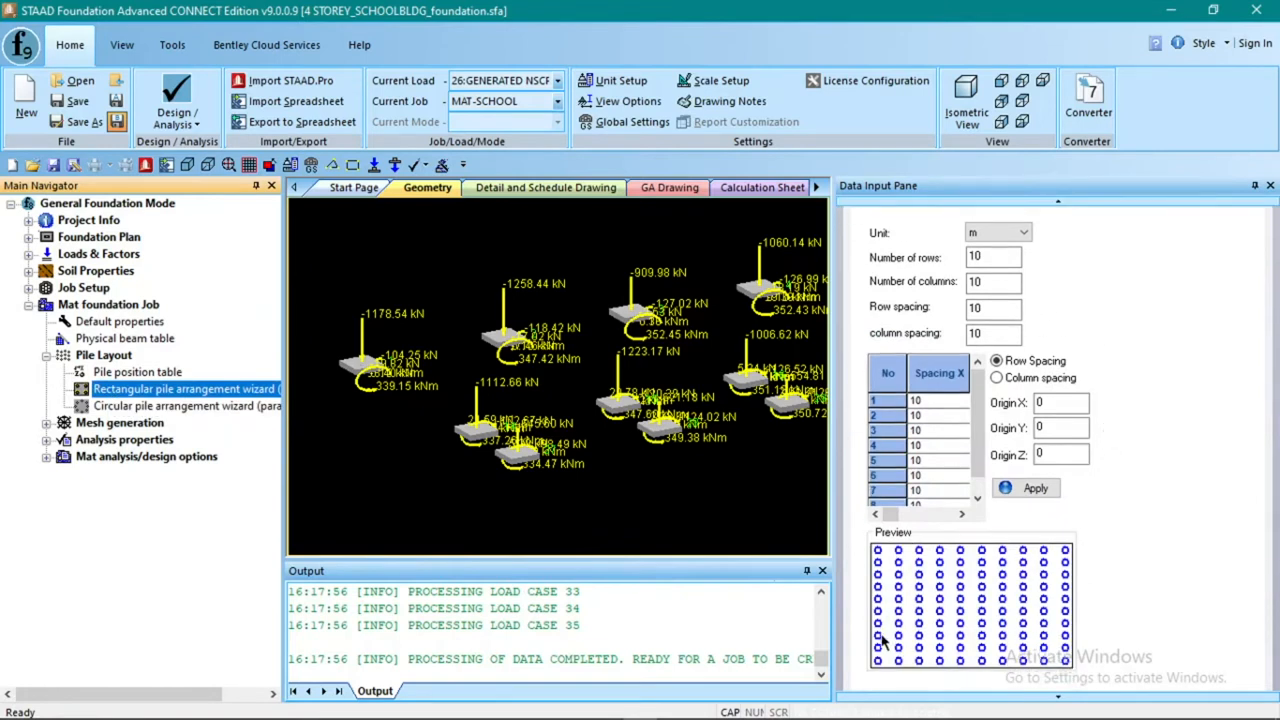
{"action": "left_click", "coordinate": [158, 406]}
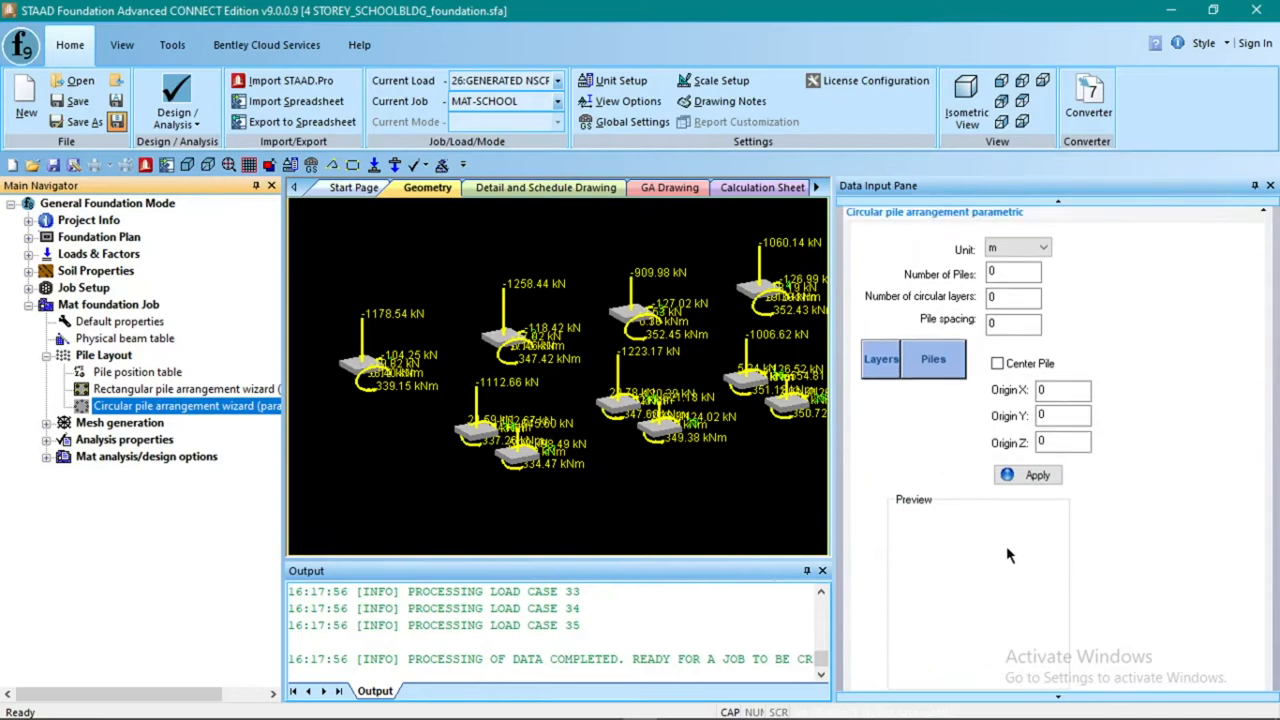
{"action": "scroll", "coordinate": [970, 520], "scroll_direction": "down", "scroll_amount": 1}
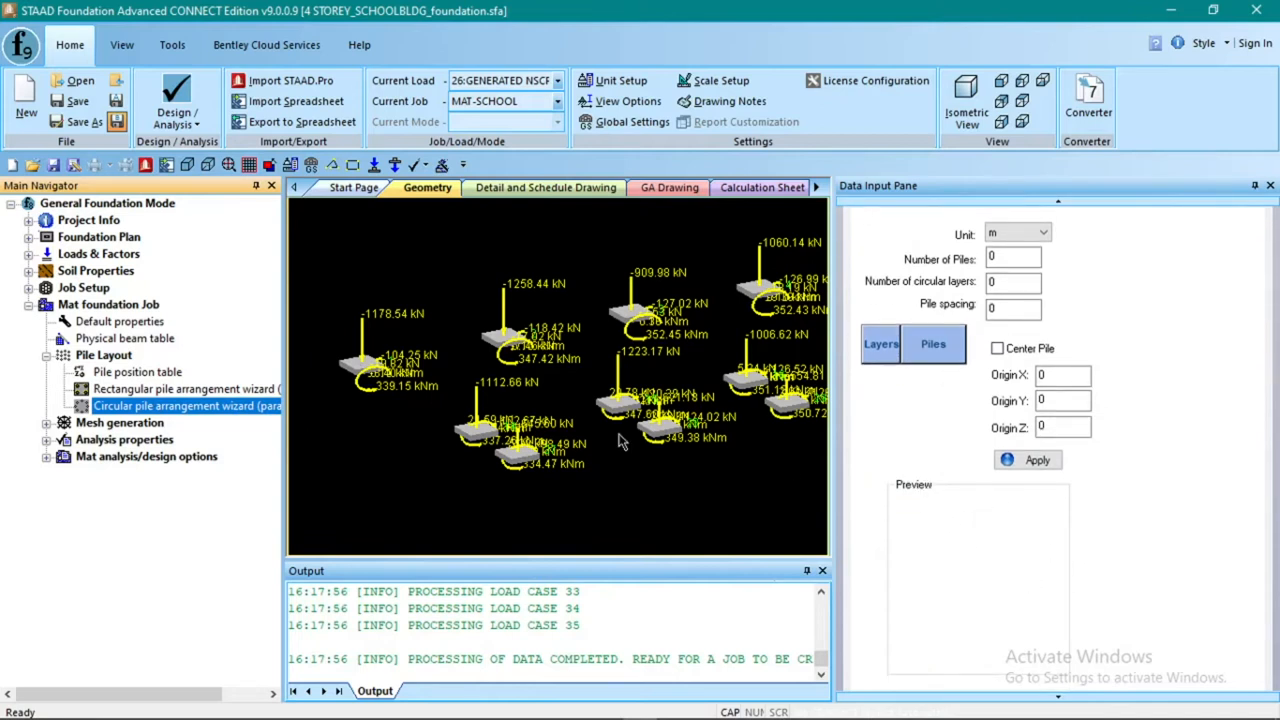
{"action": "left_click", "coordinate": [47, 357]}
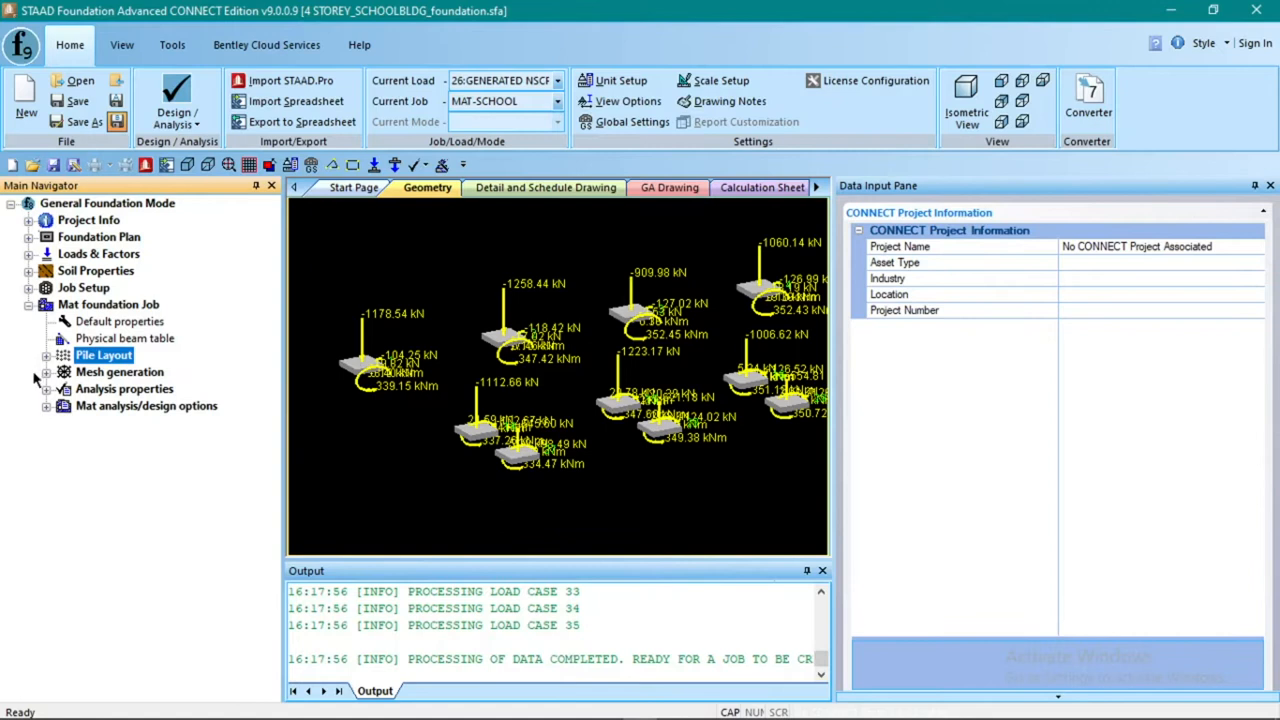
Reveal the options for adding meshing regions and examine the supports' layout in an enlarged model view
{"action": "left_click", "coordinate": [46, 372]}
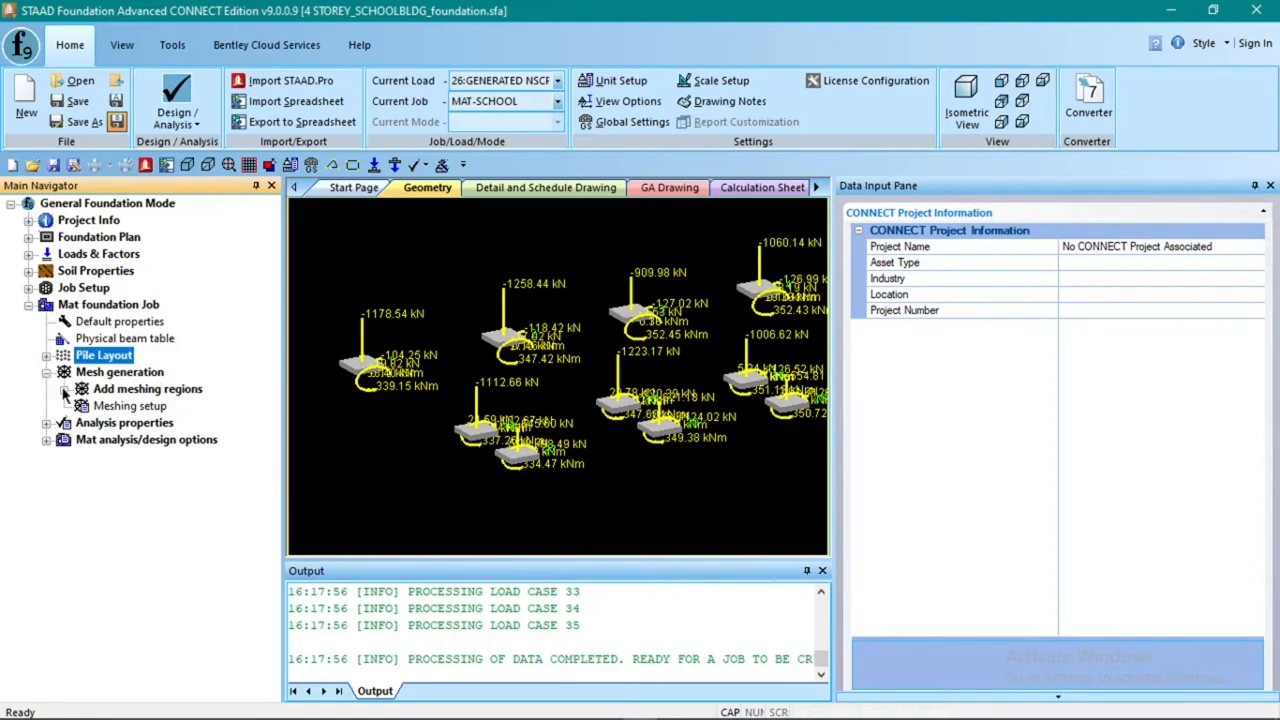
{"action": "left_click", "coordinate": [64, 390]}
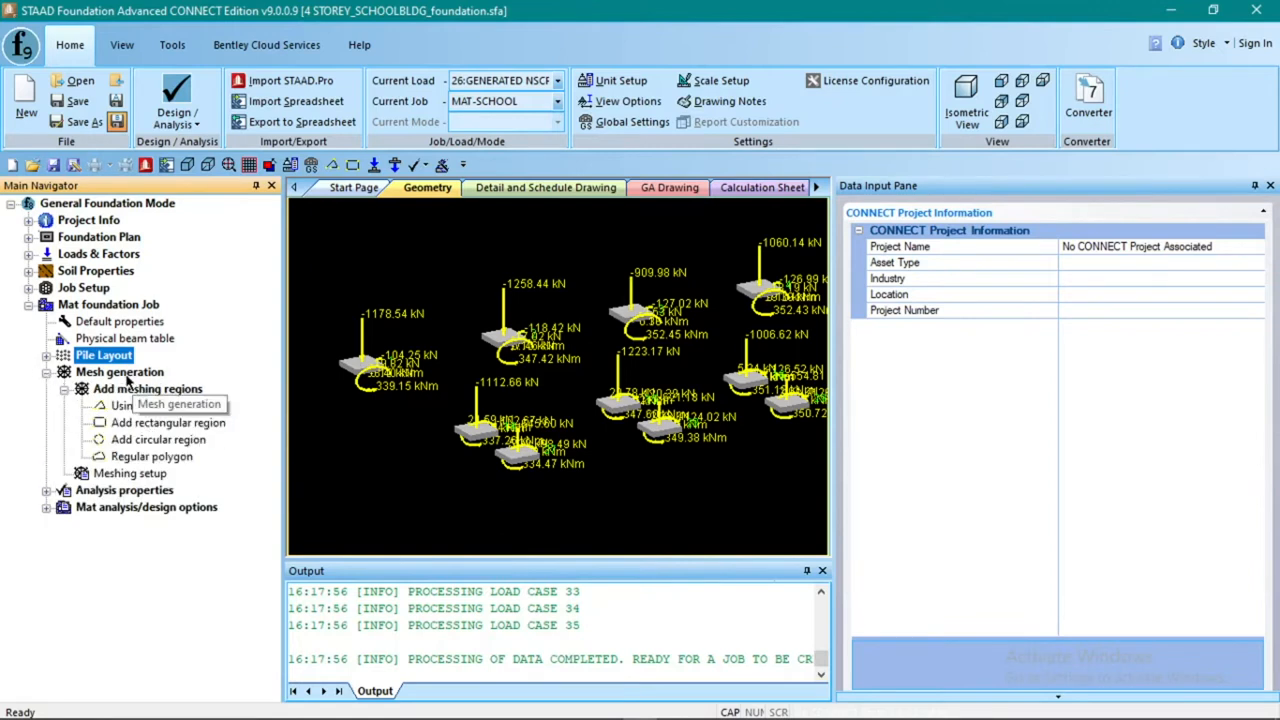
{"action": "left_click_drag", "start_coordinate": [388, 444], "coordinate": [590, 446]}
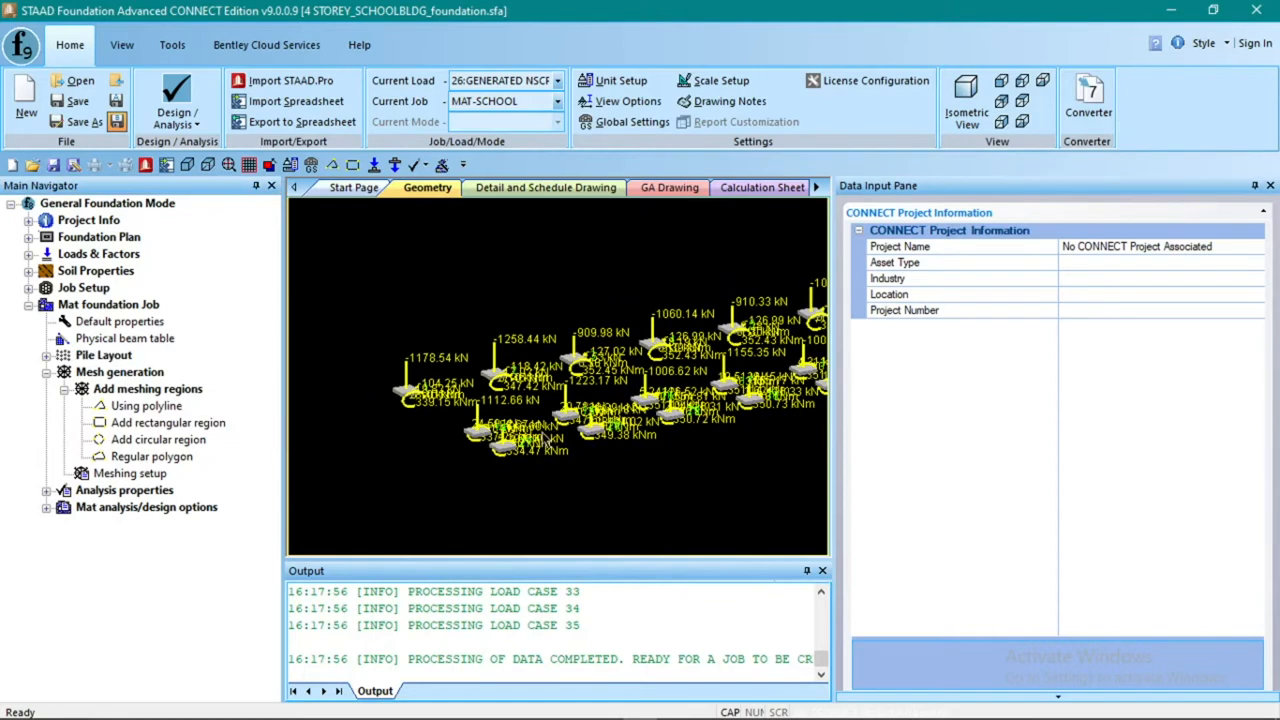
{"action": "left_click_drag", "start_coordinate": [833, 390], "coordinate": [1039, 390]}
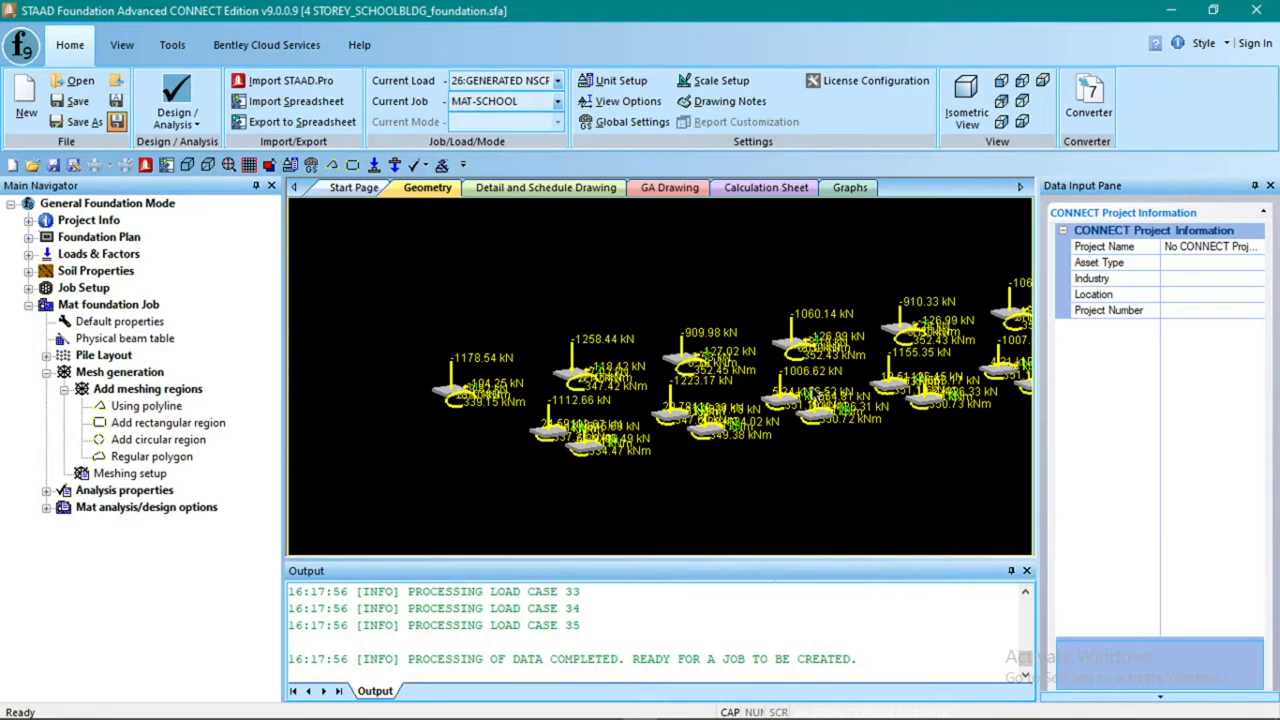
{"action": "middle_click_drag", "start_coordinate": [862, 404], "coordinate": [780, 396]}
{"action": "scroll", "coordinate": [730, 400], "scroll_direction": "down", "scroll_amount": 3}
{"action": "scroll", "coordinate": [608, 412], "scroll_direction": "up", "scroll_amount": 2}
{"action": "scroll", "coordinate": [566, 405], "scroll_direction": "up", "scroll_amount": 3}
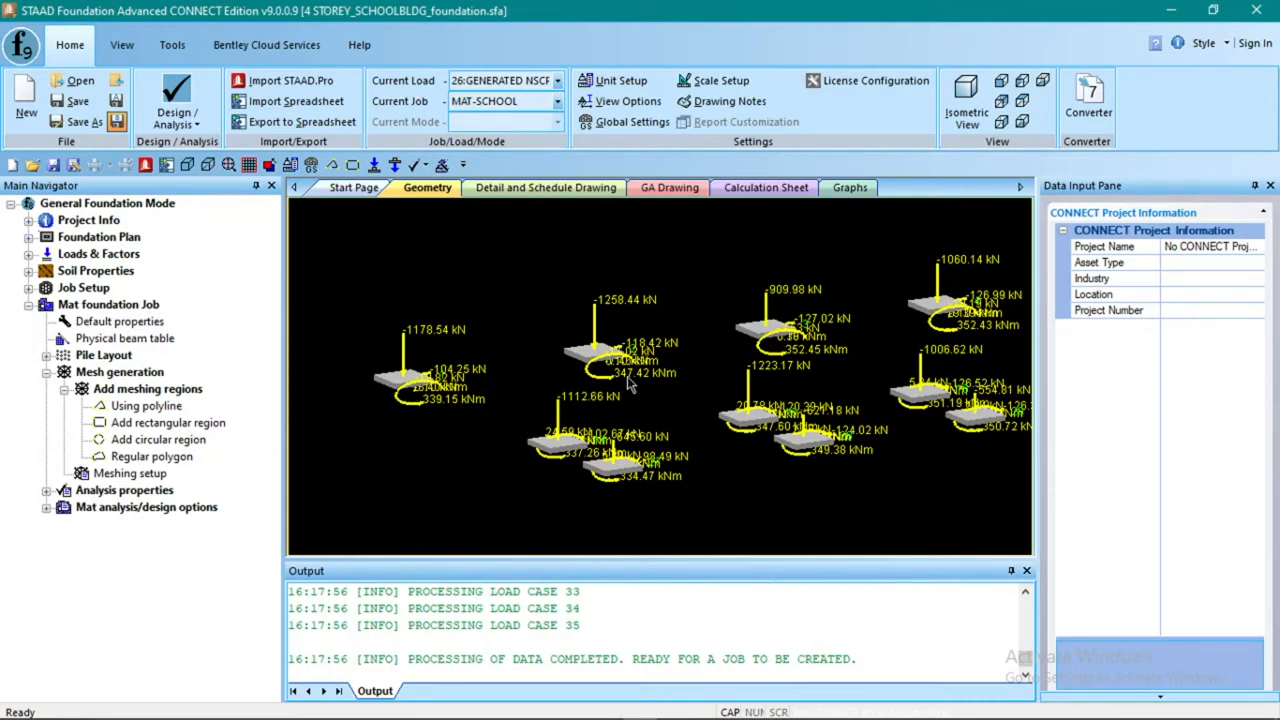
{"action": "scroll", "coordinate": [628, 390], "scroll_direction": "down", "scroll_amount": 2}
{"action": "scroll", "coordinate": [628, 390], "scroll_direction": "down", "scroll_amount": 1}
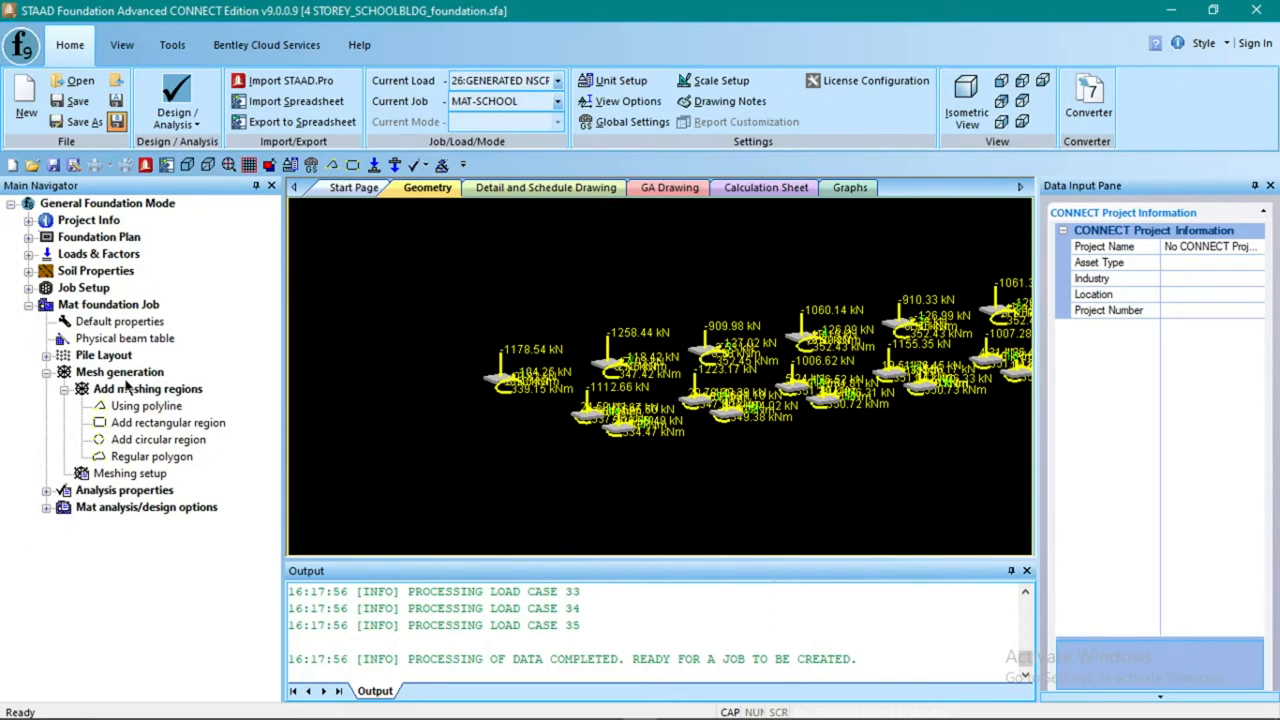
Look through the meshing region types: rectangular, polyline, circular and regular polygon
{"action": "left_click", "coordinate": [125, 373]}
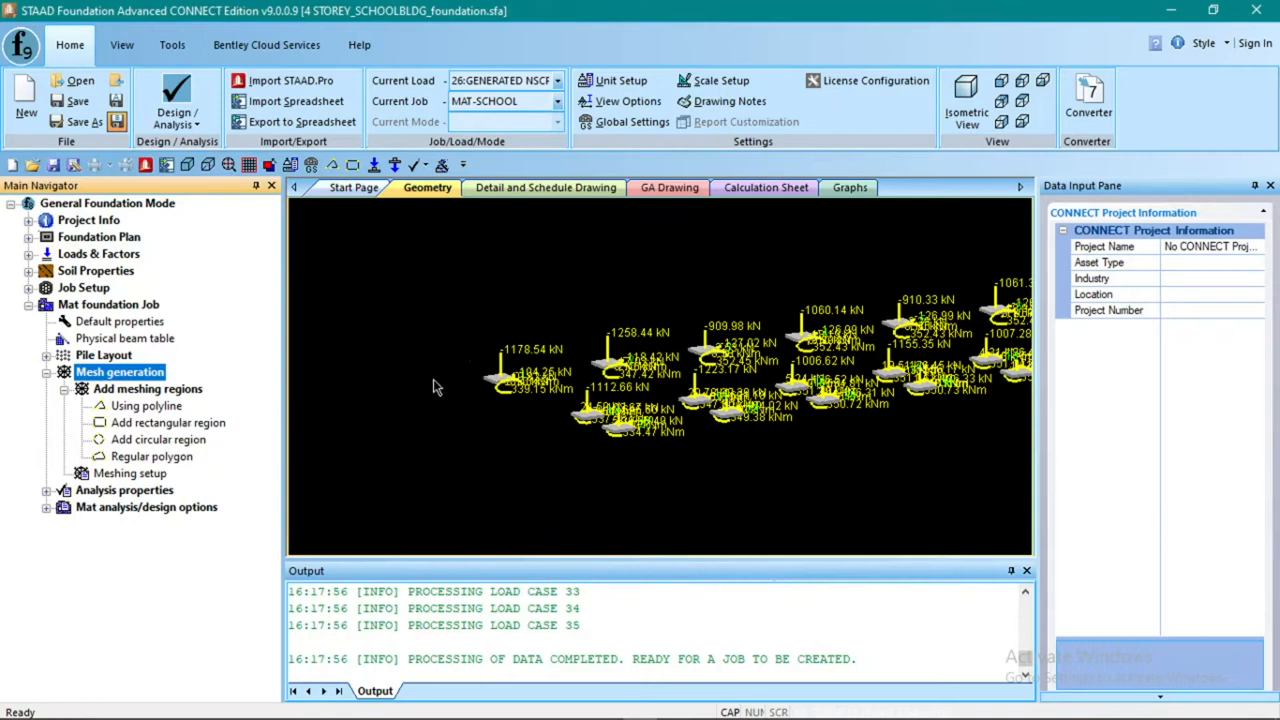
{"action": "left_click", "coordinate": [178, 423]}
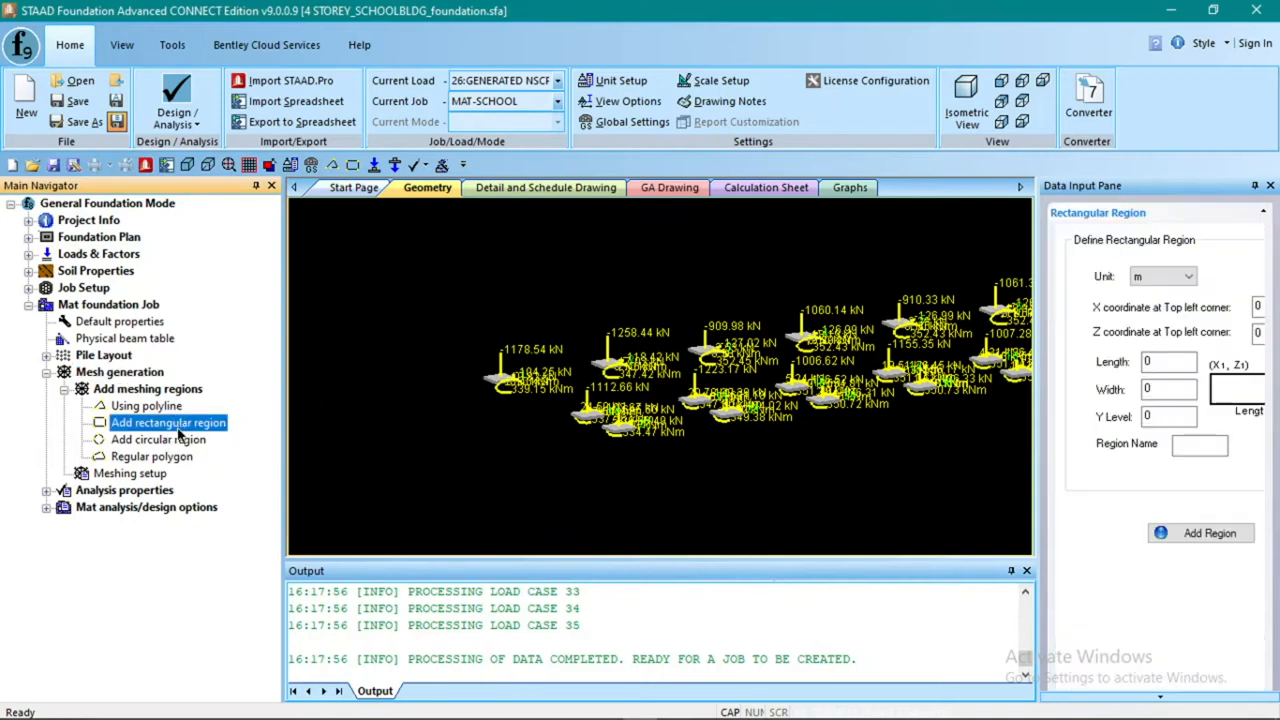
{"action": "left_click", "coordinate": [170, 408]}
{"action": "left_click", "coordinate": [157, 442]}
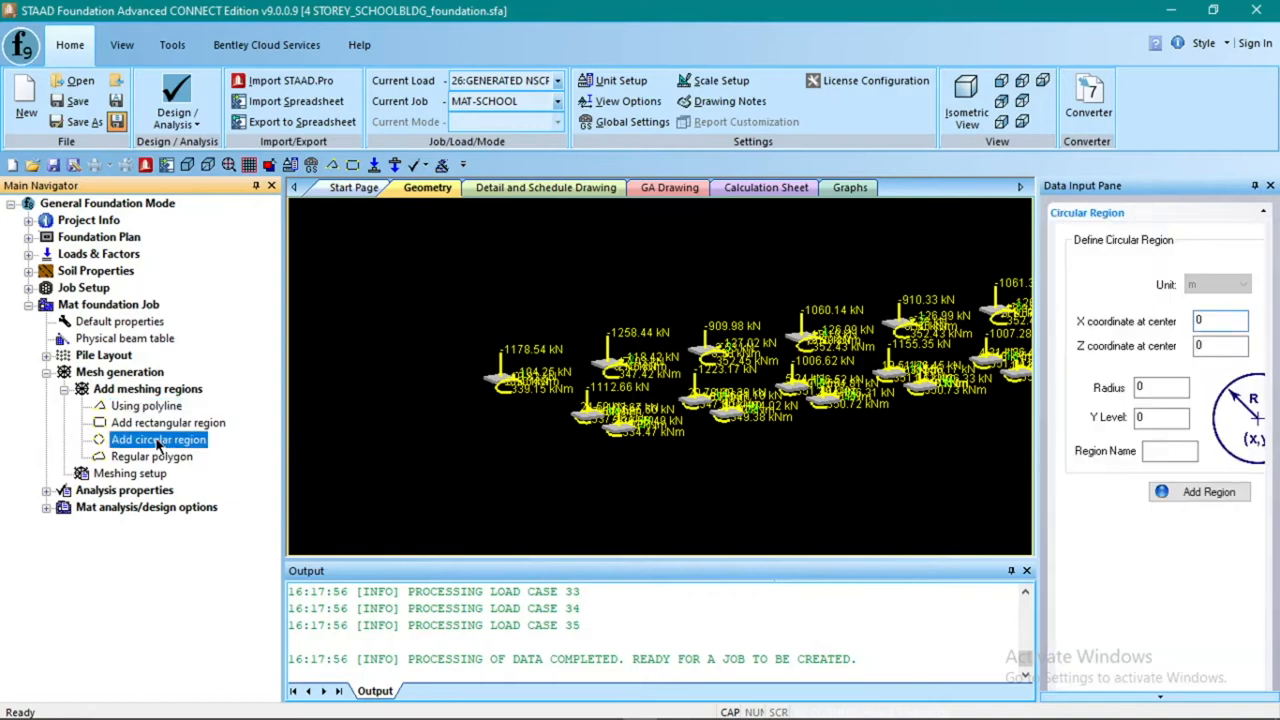
{"action": "left_click", "coordinate": [155, 458]}
Open the rectangular region definition with a wider data entry area and go to its top-left corner's X and Z coordinates
{"action": "left_click", "coordinate": [175, 426]}
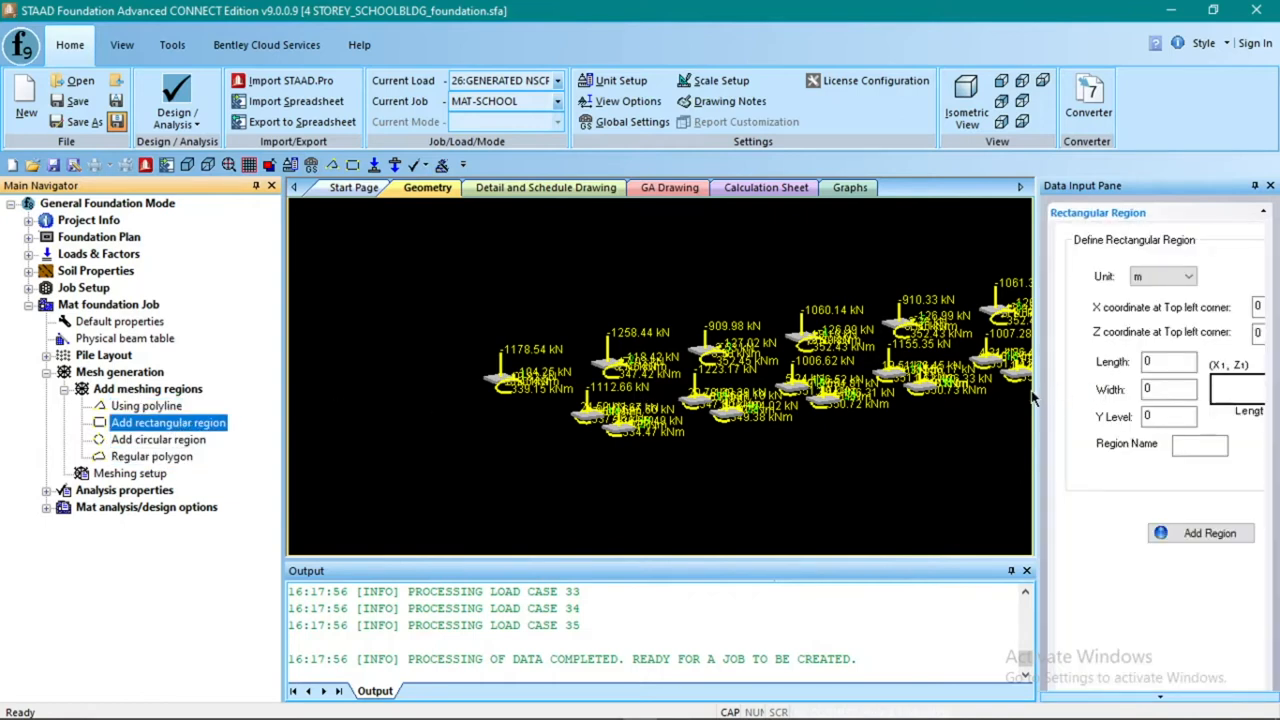
{"action": "left_click_drag", "start_coordinate": [1035, 400], "coordinate": [945, 400]}
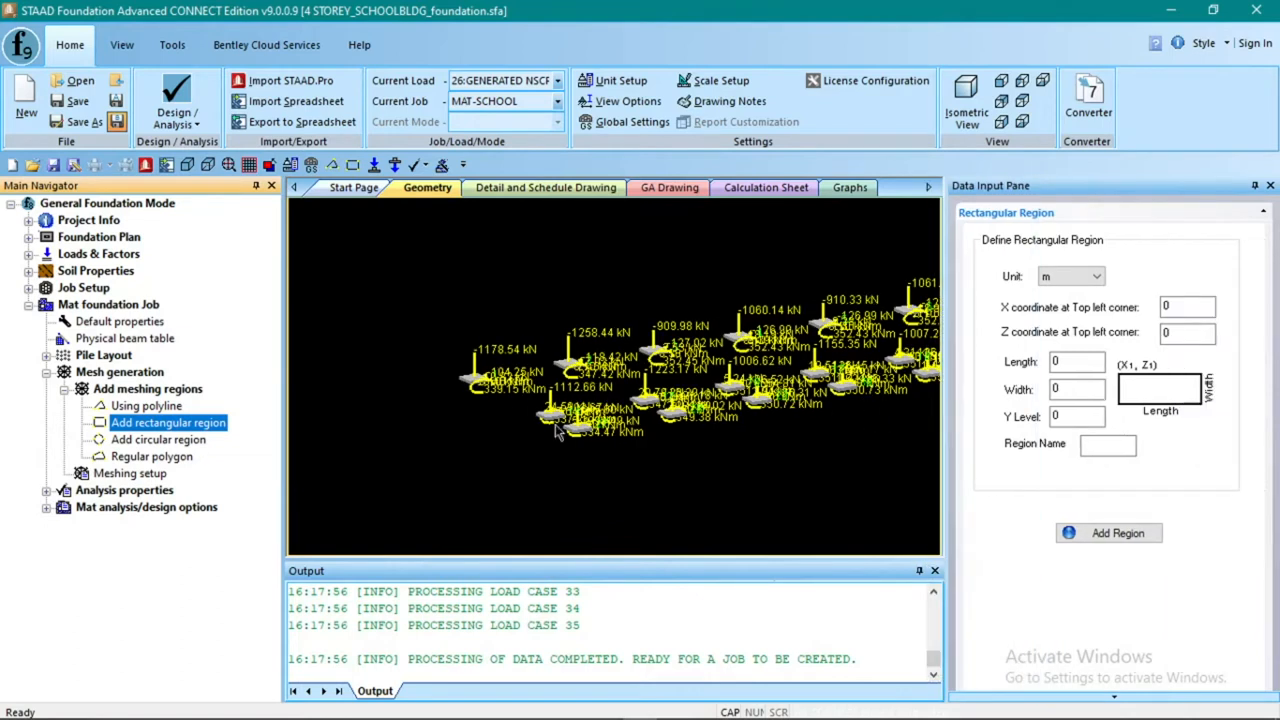
{"action": "scroll", "coordinate": [555, 424], "scroll_direction": "up", "scroll_amount": 5}
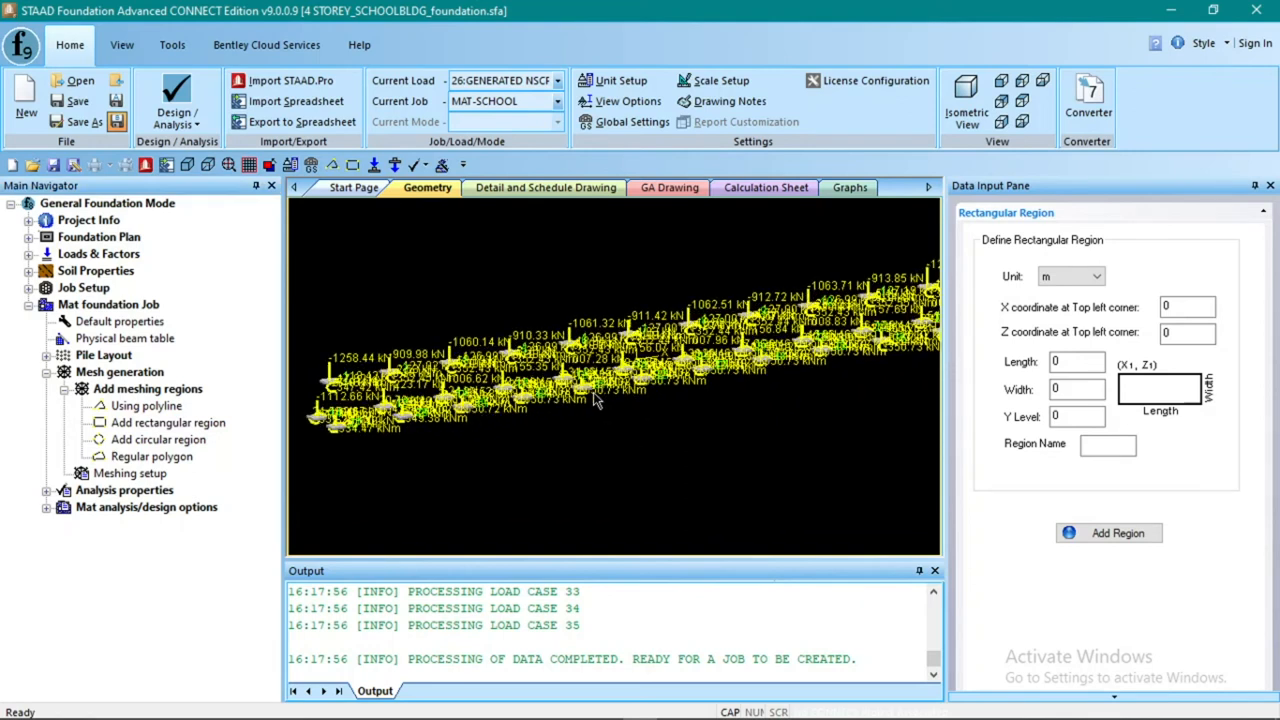
{"action": "left_click", "coordinate": [1165, 308]}
{"action": "left_click", "coordinate": [1178, 333]}
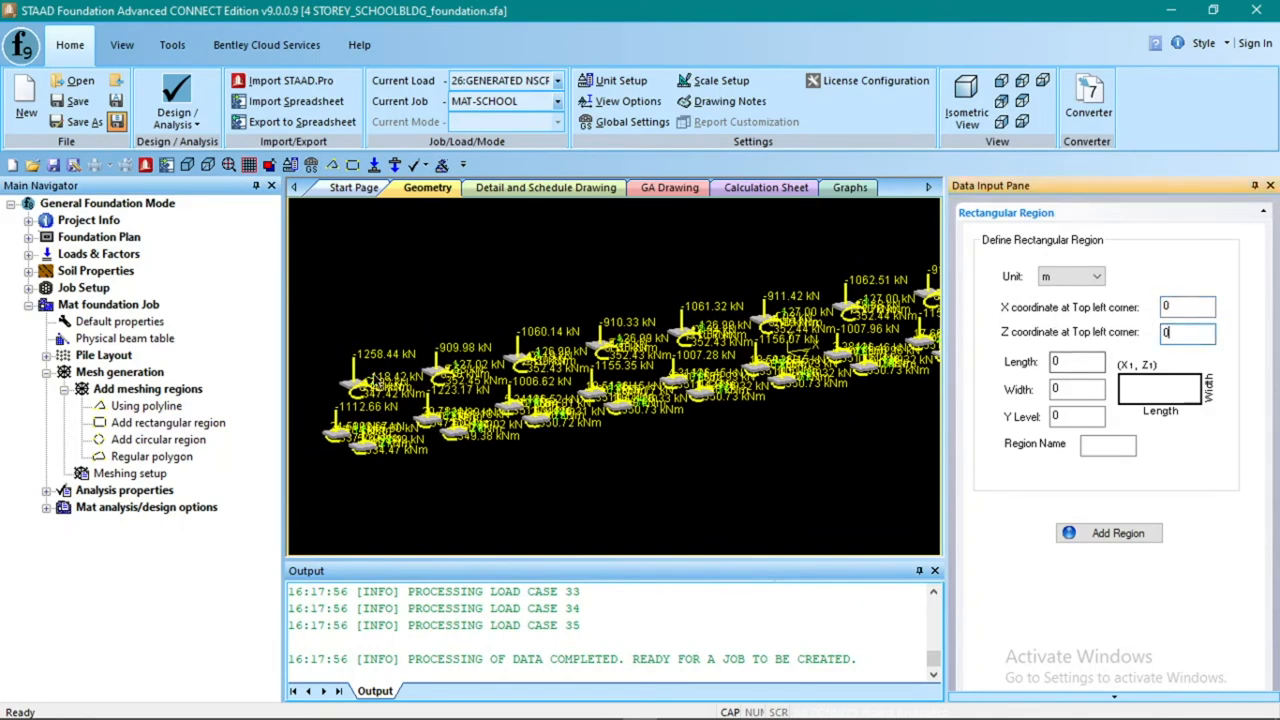
Show the supports in plan view and open the foundation plan's column position table
{"action": "left_click", "coordinate": [207, 165]}
{"action": "scroll", "coordinate": [590, 464], "scroll_direction": "down", "scroll_amount": 4}
{"action": "scroll", "coordinate": [604, 390], "scroll_direction": "up", "scroll_amount": 2}
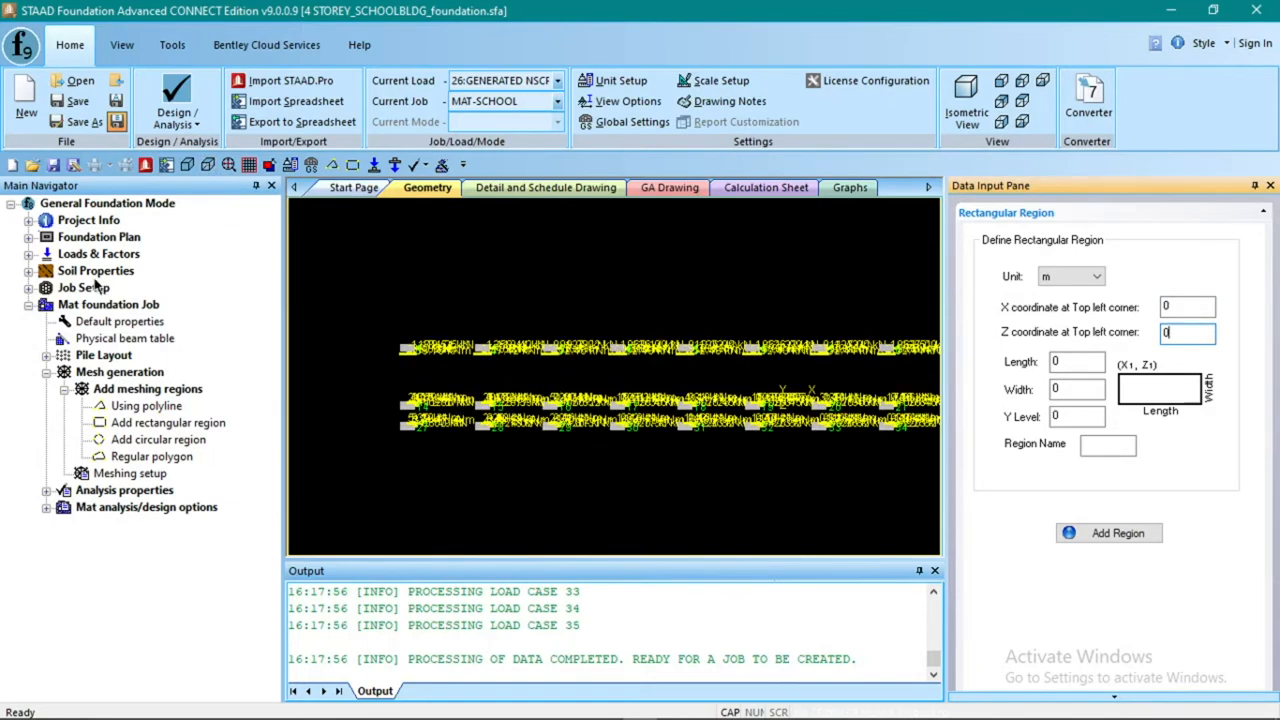
{"action": "left_click", "coordinate": [28, 237]}
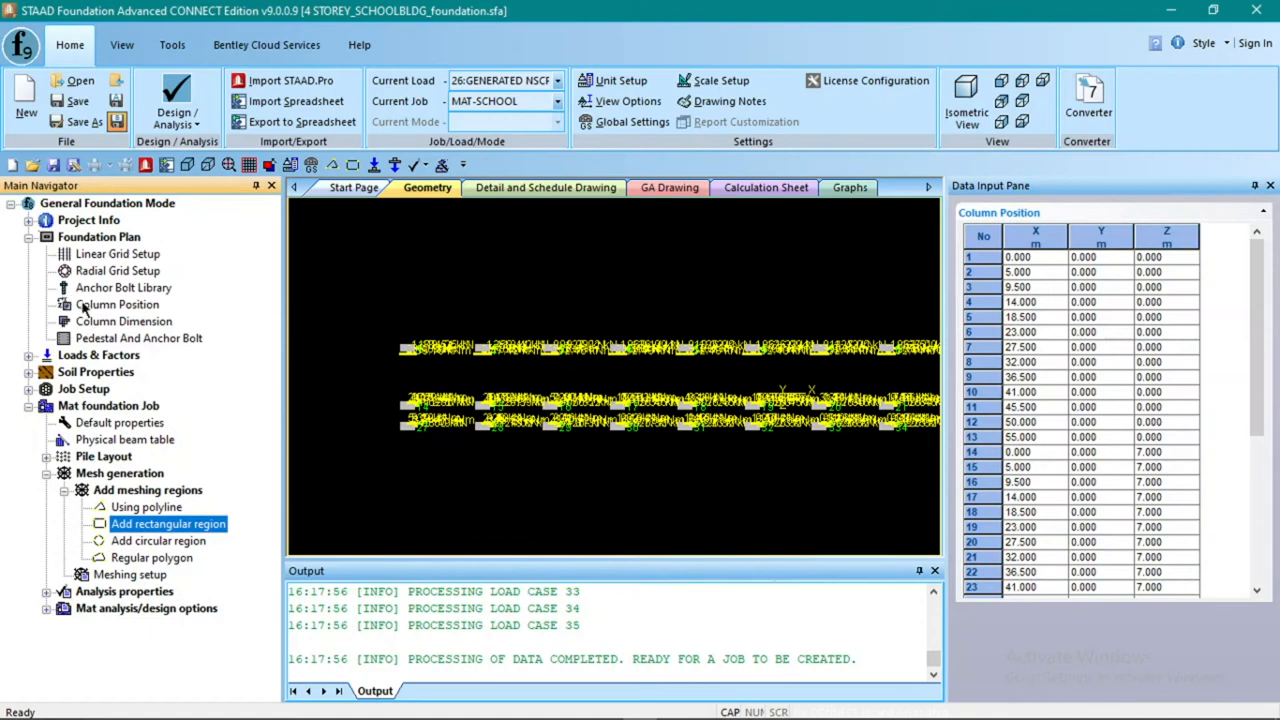
Turn off the display of load values in the modeling view options
{"action": "left_click", "coordinate": [28, 237]}
{"action": "left_click", "coordinate": [28, 220]}
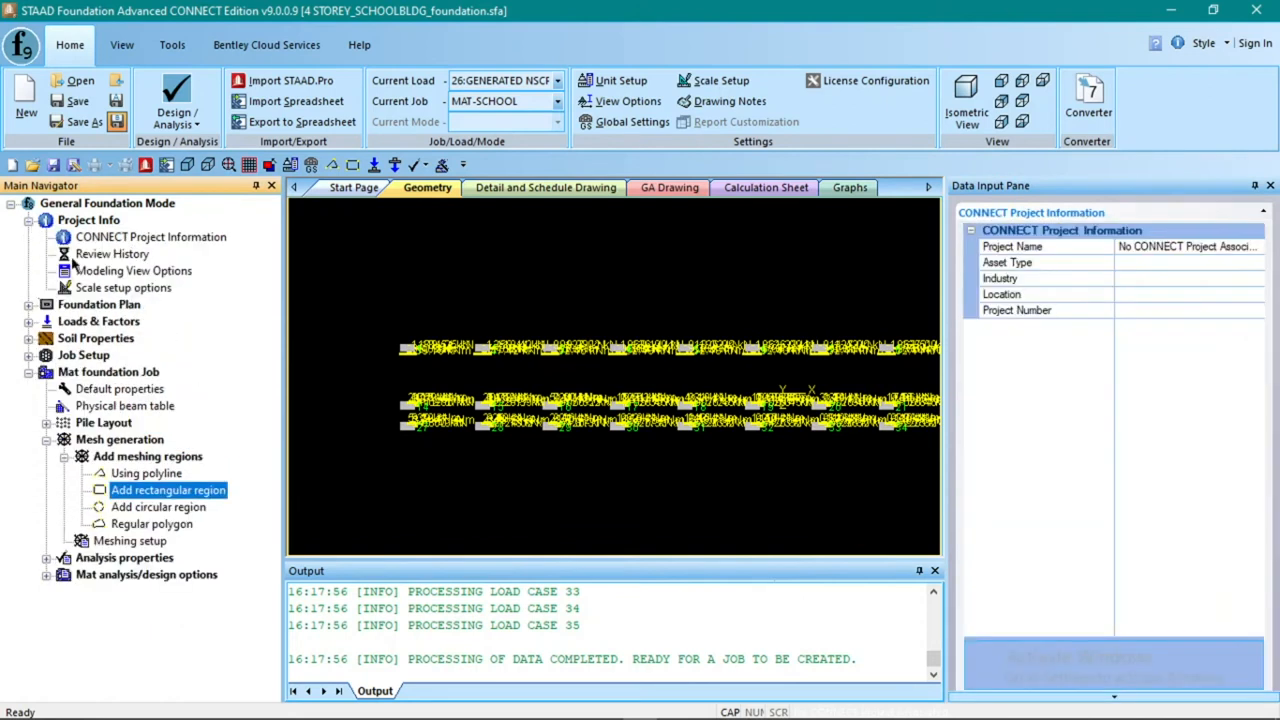
{"action": "left_click", "coordinate": [110, 271]}
{"action": "left_click", "coordinate": [993, 379]}
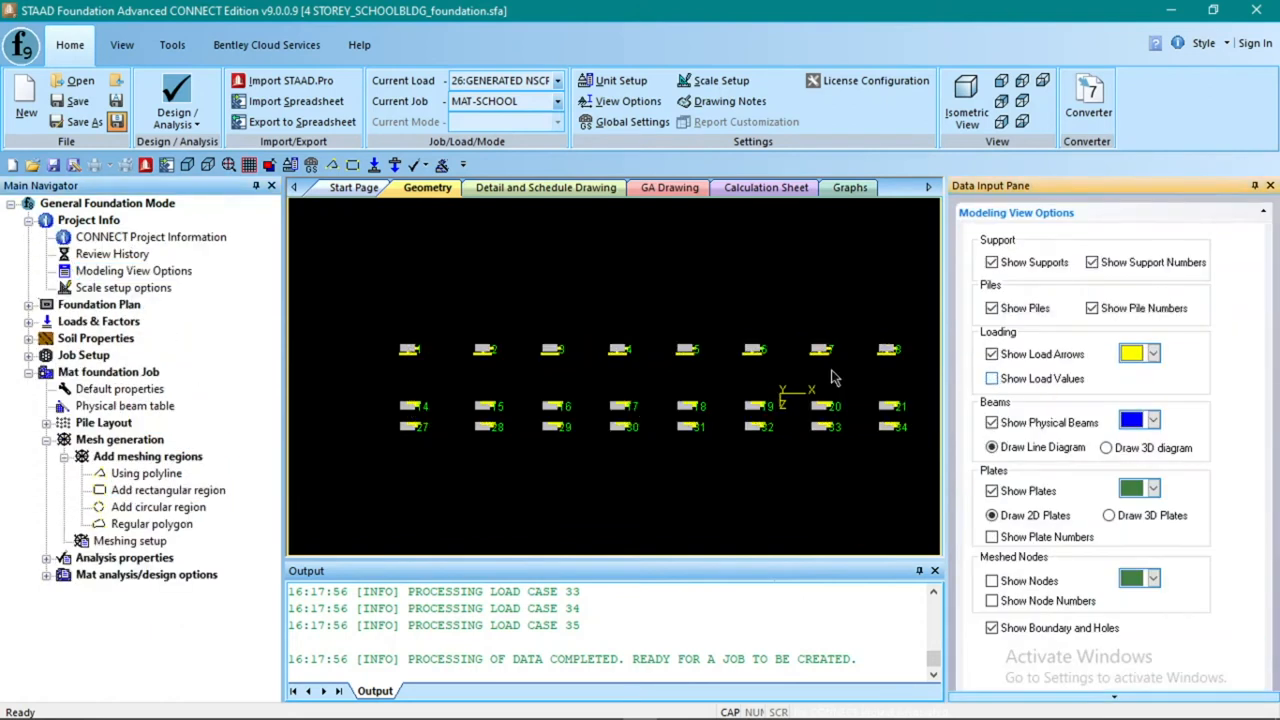
{"action": "left_click", "coordinate": [28, 220]}
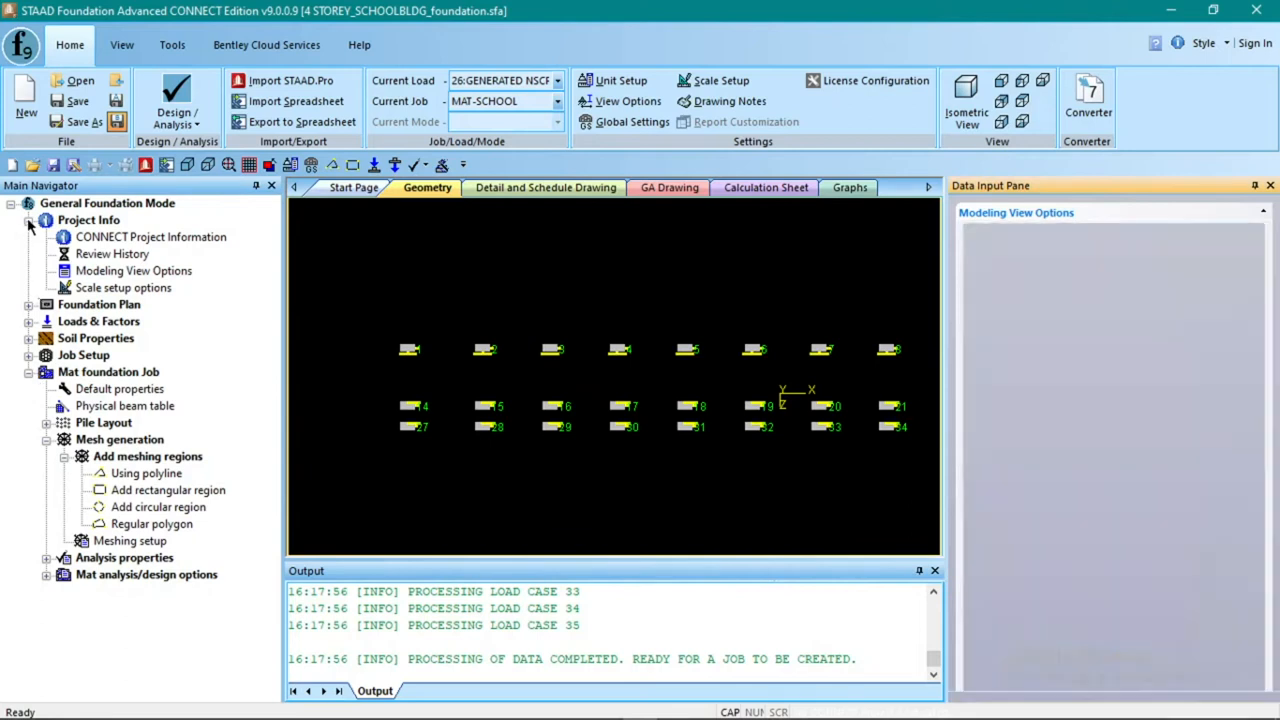
Reopen the rectangular region definition and place its top-left corner at X -1.3 m and Z 1.3 m
{"action": "left_click", "coordinate": [128, 423]}
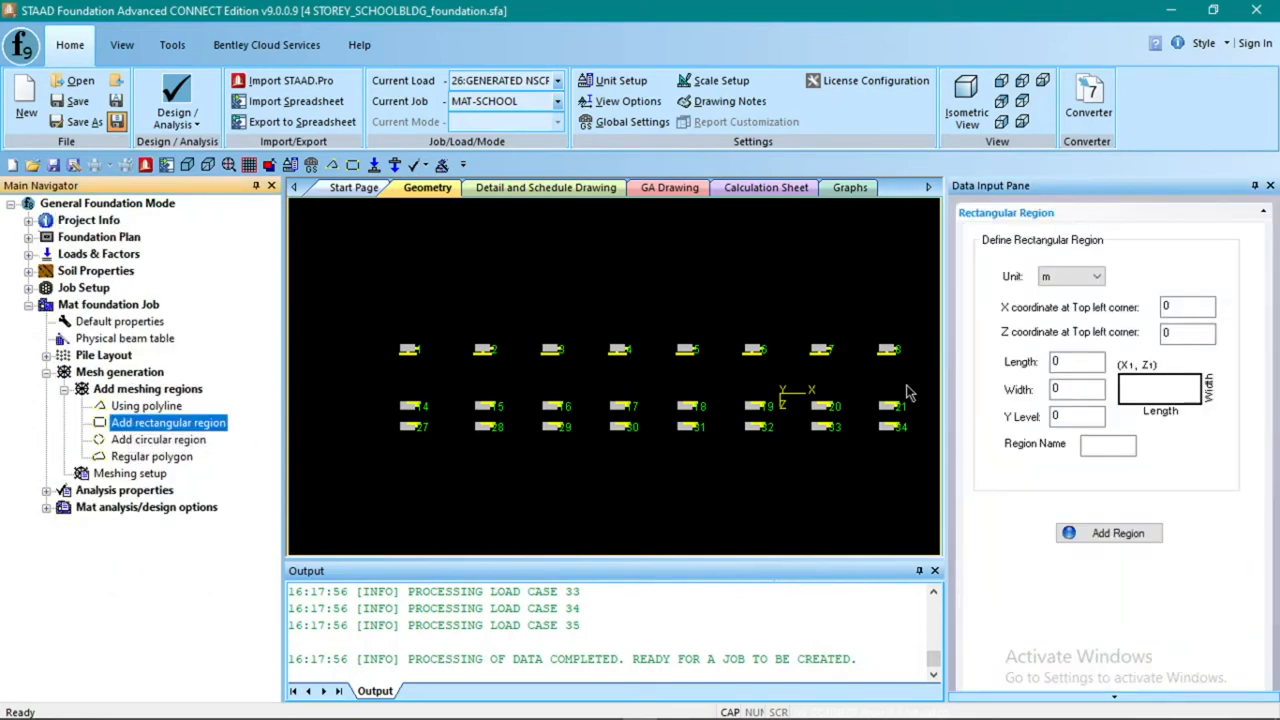
{"action": "left_click", "coordinate": [1181, 305]}
{"action": "left_click", "coordinate": [1185, 333]}
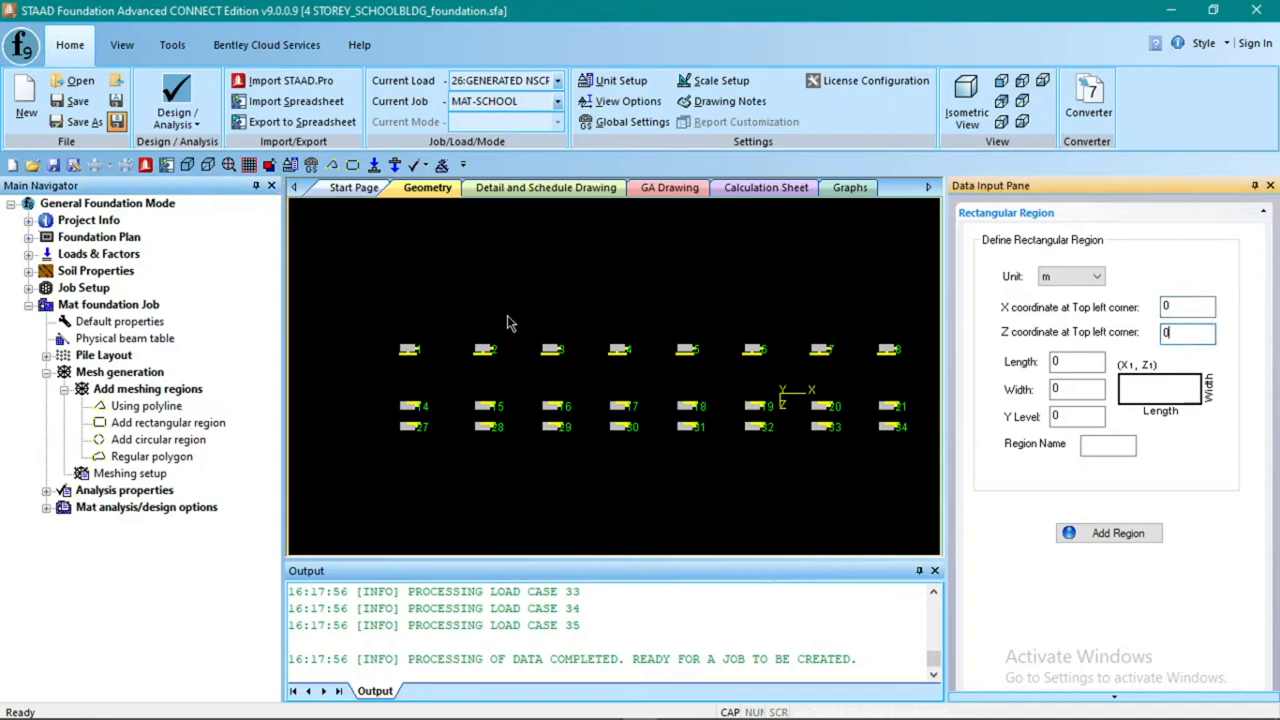
{"action": "scroll", "coordinate": [405, 350], "scroll_direction": "up", "scroll_amount": 3}
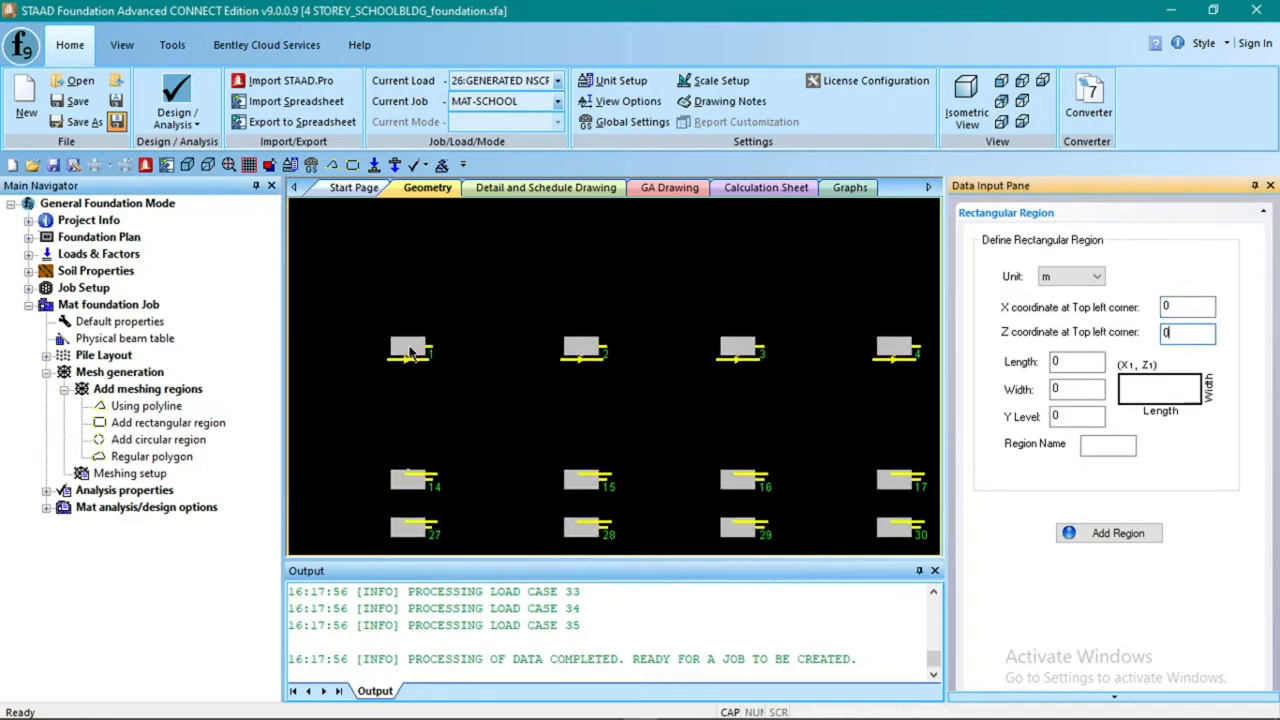
{"action": "scroll", "coordinate": [432, 345], "scroll_direction": "down", "scroll_amount": 2}
{"action": "scroll", "coordinate": [432, 345], "scroll_direction": "down", "scroll_amount": 3}
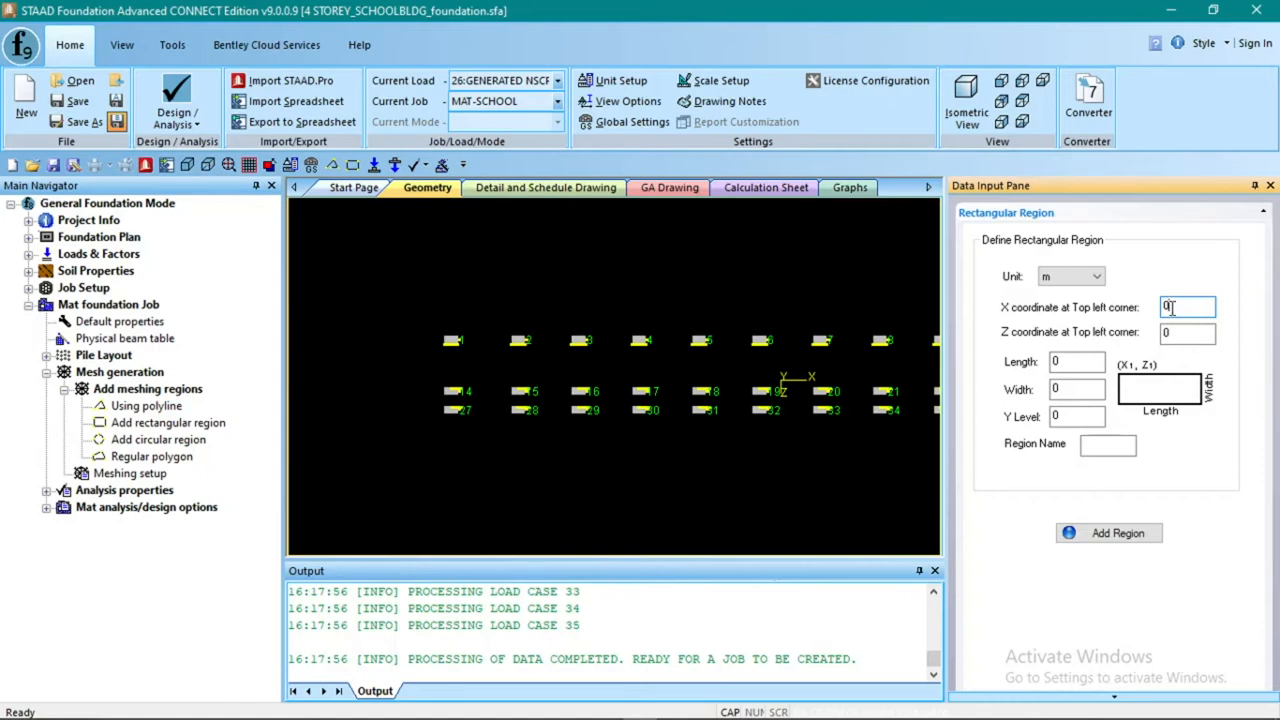
{"action": "left_click", "coordinate": [450, 342]}
{"action": "scroll", "coordinate": [450, 340], "scroll_direction": "up", "scroll_amount": 5}
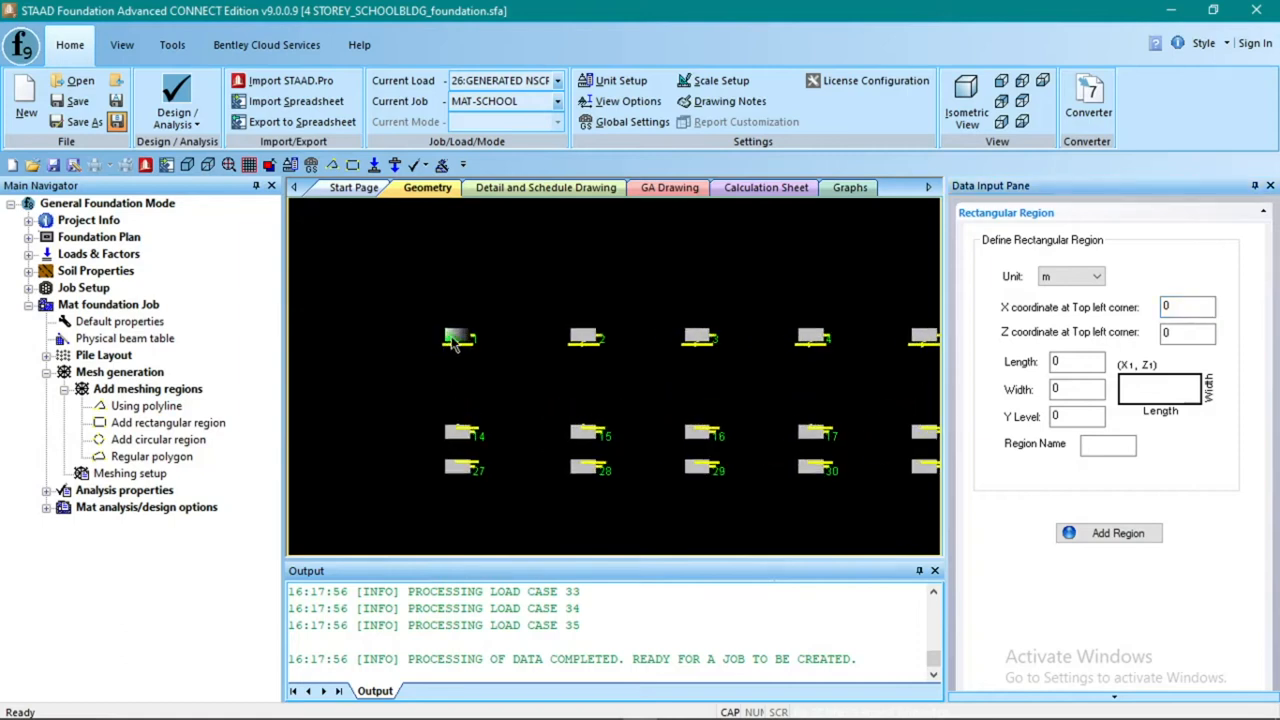
{"action": "scroll", "coordinate": [453, 335], "scroll_direction": "down", "scroll_amount": 3}
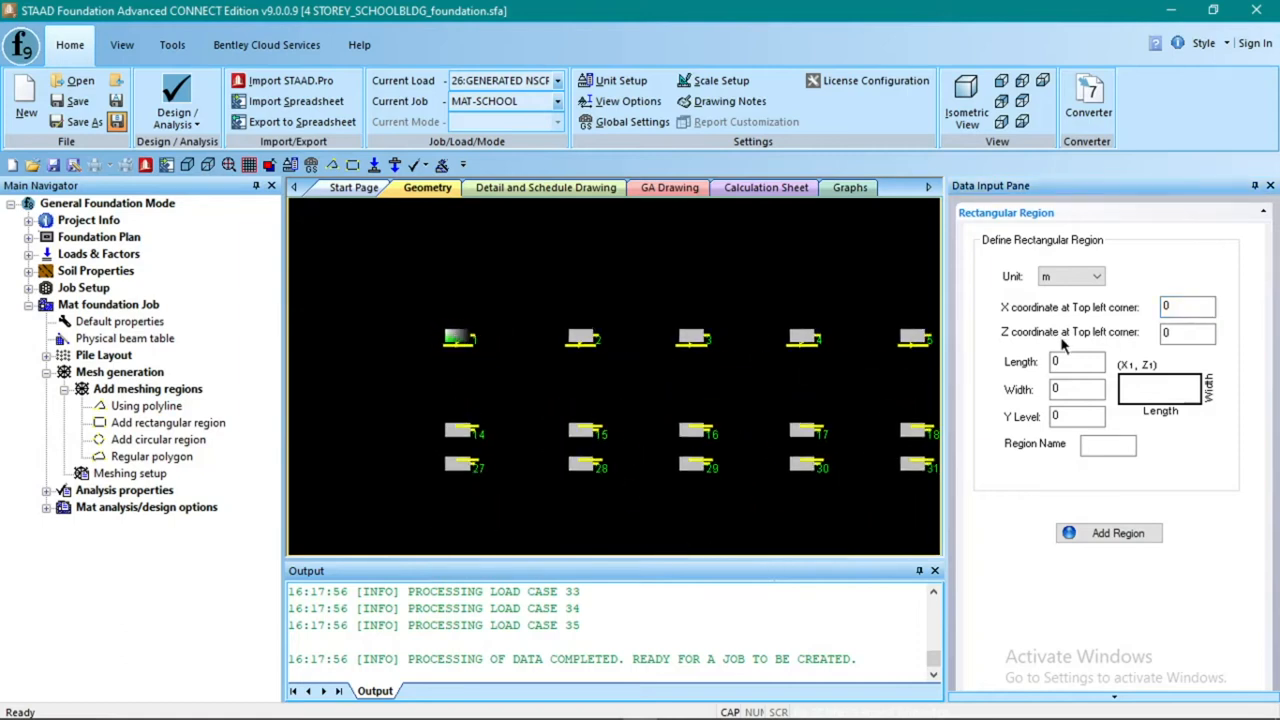
{"action": "left_click", "coordinate": [1183, 308]}
{"action": "left_click", "coordinate": [1175, 310]}
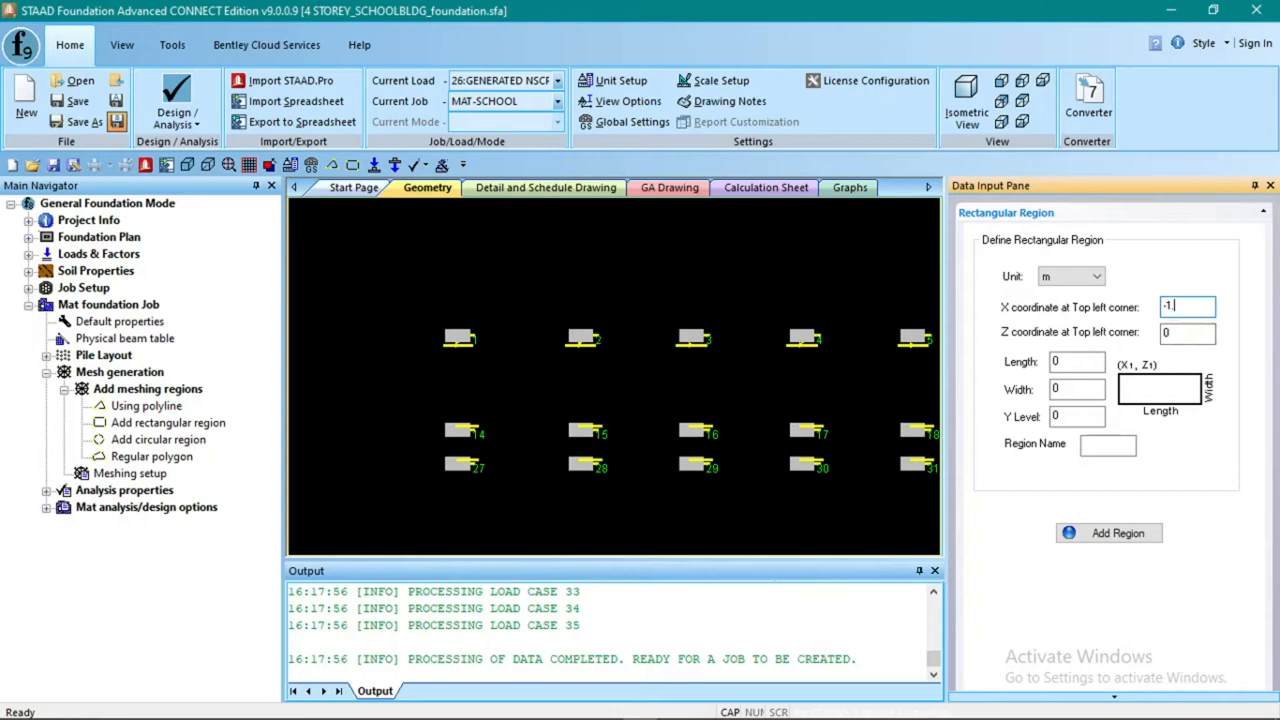
{"action": "key", "text": "Tab"}
Switch to the LOADGENERATION.xlsm workbook in Excel and select empty cell O5 on Sheet5
{"action": "scroll", "coordinate": [388, 295], "scroll_direction": "down", "scroll_amount": 1}
{"action": "scroll", "coordinate": [760, 362], "scroll_direction": "up", "scroll_amount": 4}
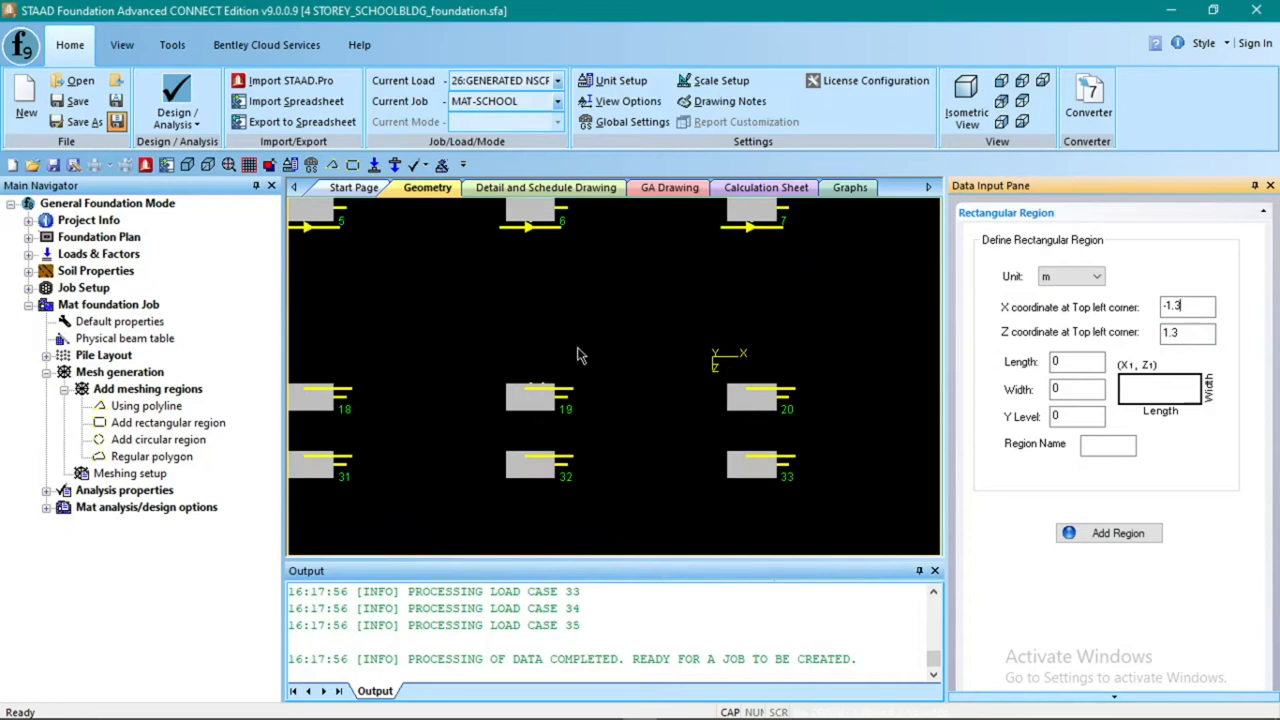
{"action": "scroll", "coordinate": [722, 405], "scroll_direction": "down", "scroll_amount": 4}
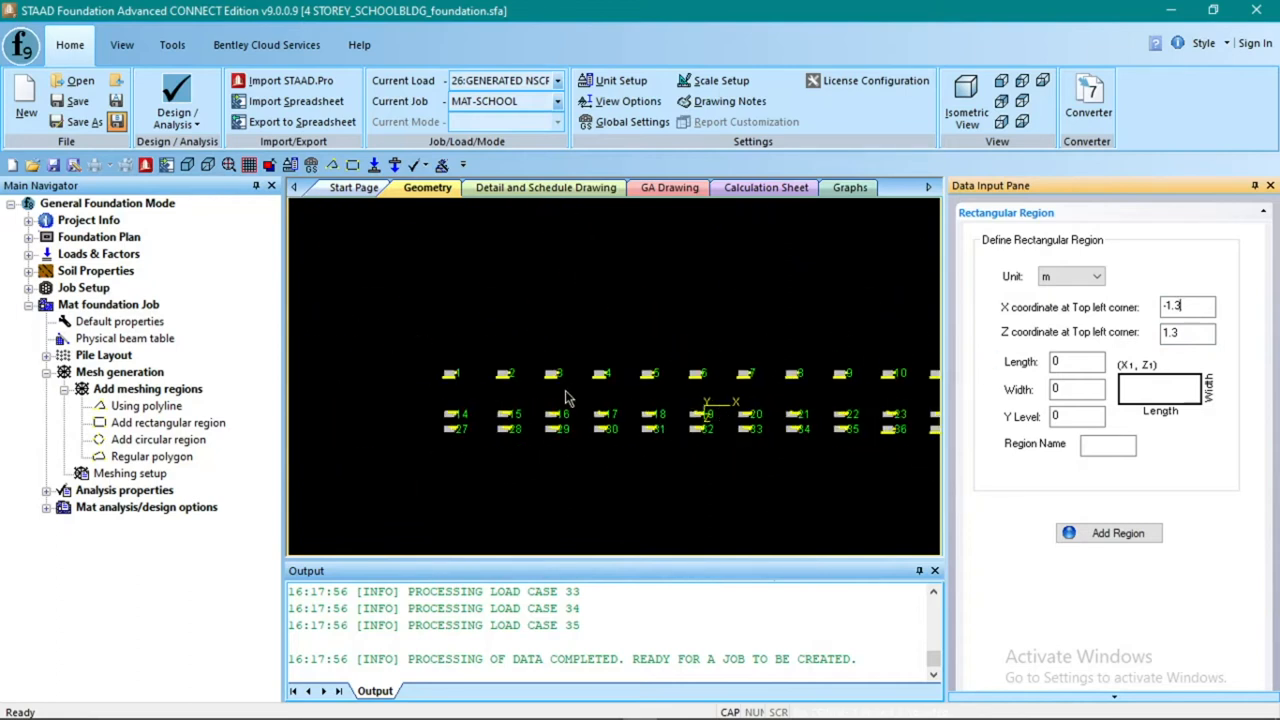
{"action": "scroll", "coordinate": [680, 420], "scroll_direction": "down", "scroll_amount": 2}
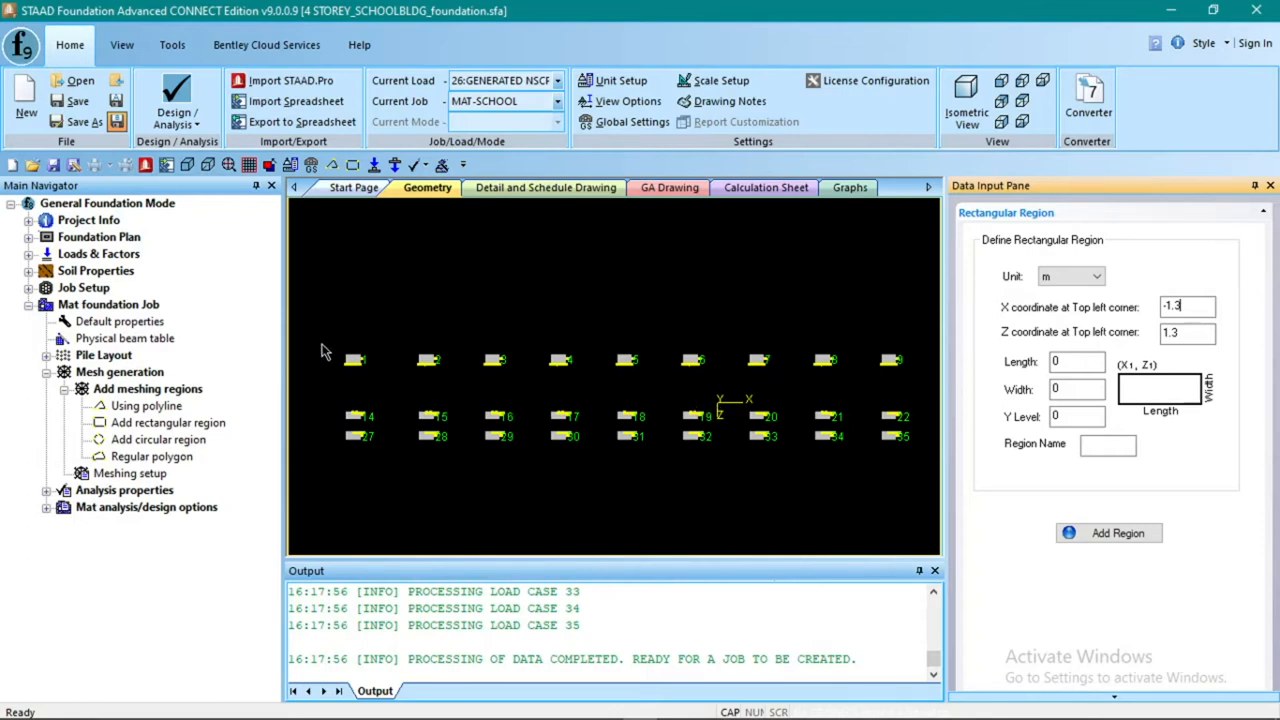
{"action": "left_click", "coordinate": [1060, 362]}
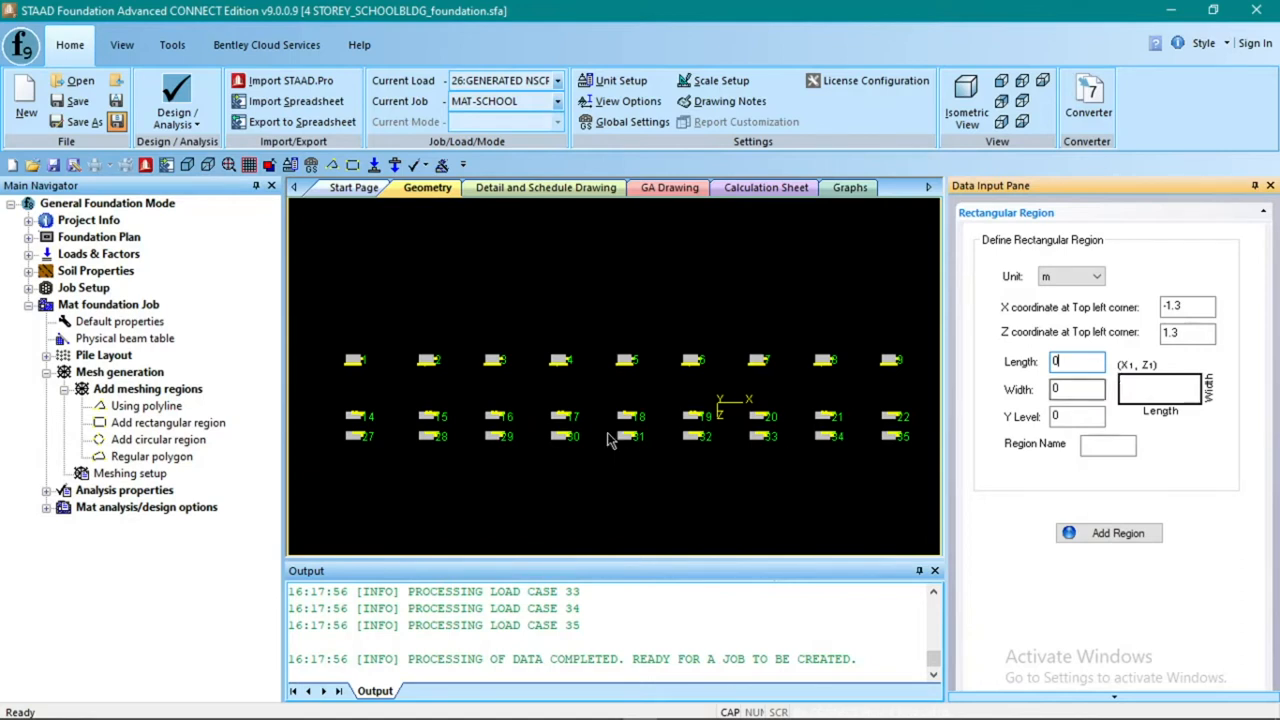
{"action": "left_click", "coordinate": [360, 707]}
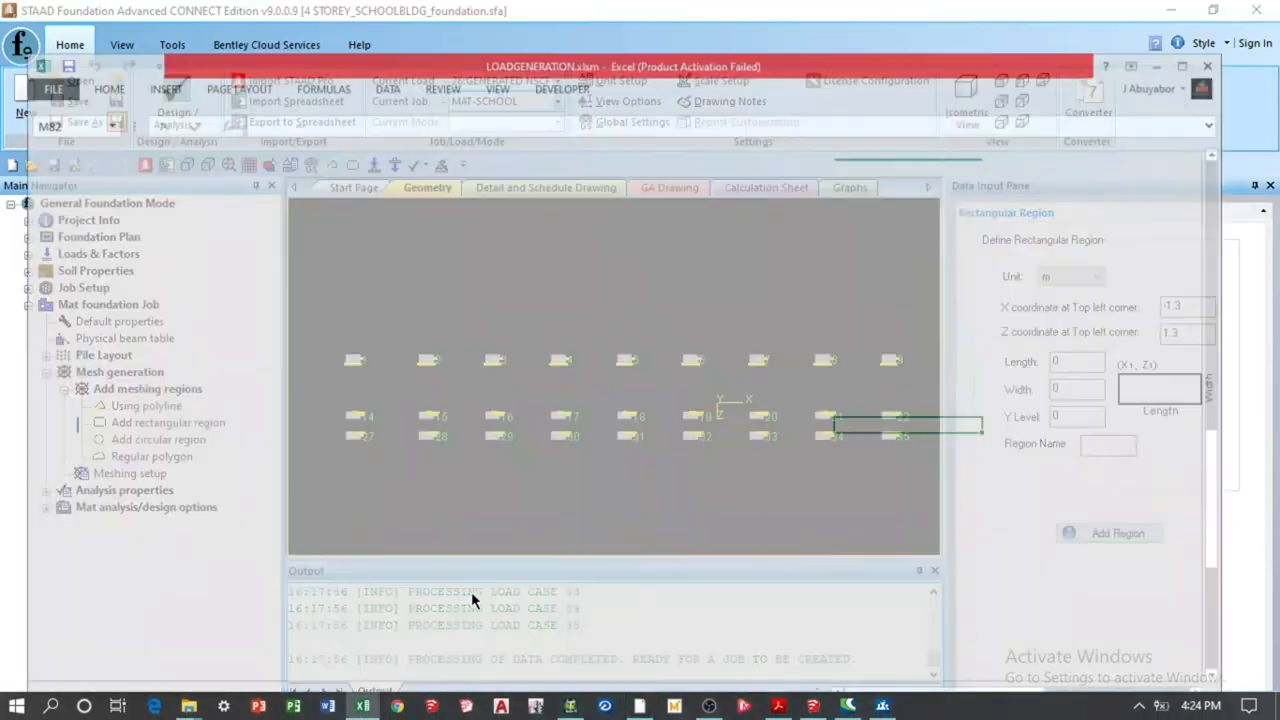
{"action": "left_click", "coordinate": [330, 684]}
{"action": "left_click", "coordinate": [808, 257]}
{"action": "left_click_drag", "start_coordinate": [914, 184], "coordinate": [913, 162]}
{"action": "left_click", "coordinate": [912, 165]}
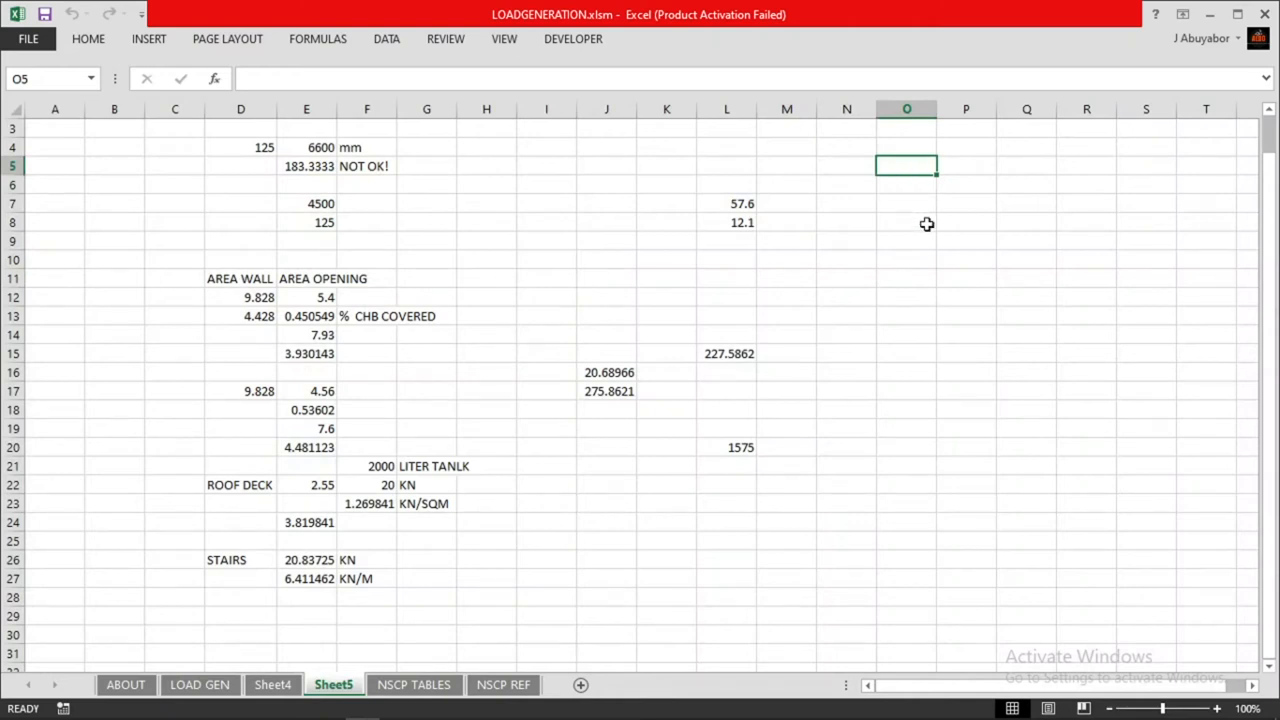
Calculate the region's length in O5 as =55+1.3*2 and its width in O6 as =9.5+1.3*2
{"action": "type", "text": "=55"}
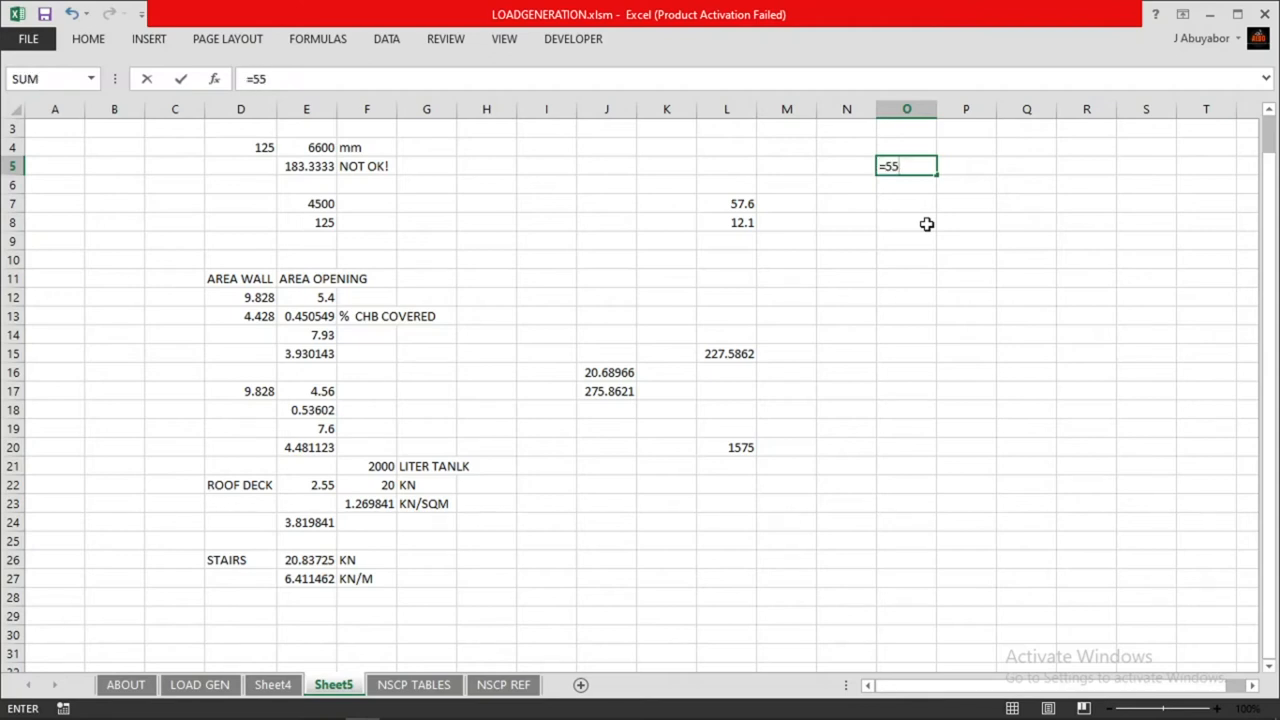
{"action": "type", "text": "+1.3*2"}
{"action": "key", "text": "Return"}
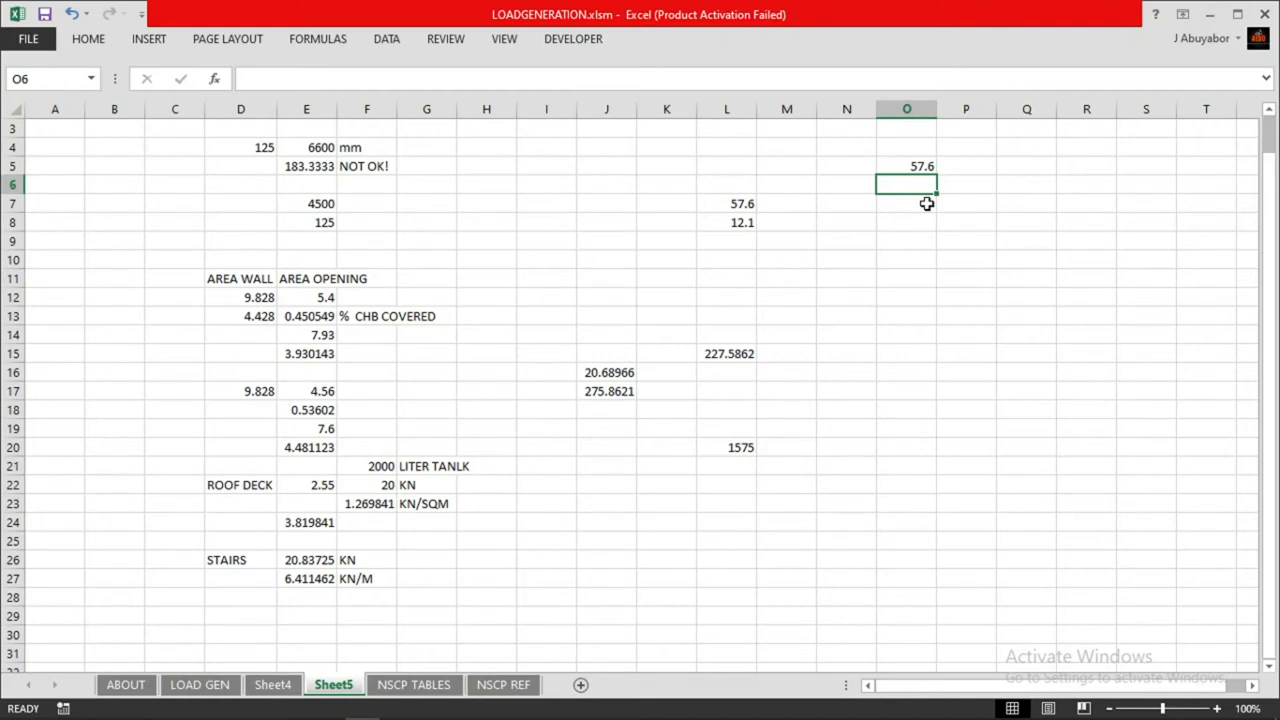
{"action": "type", "text": "=9.5+1.3*2"}
{"action": "key", "text": "Return"}
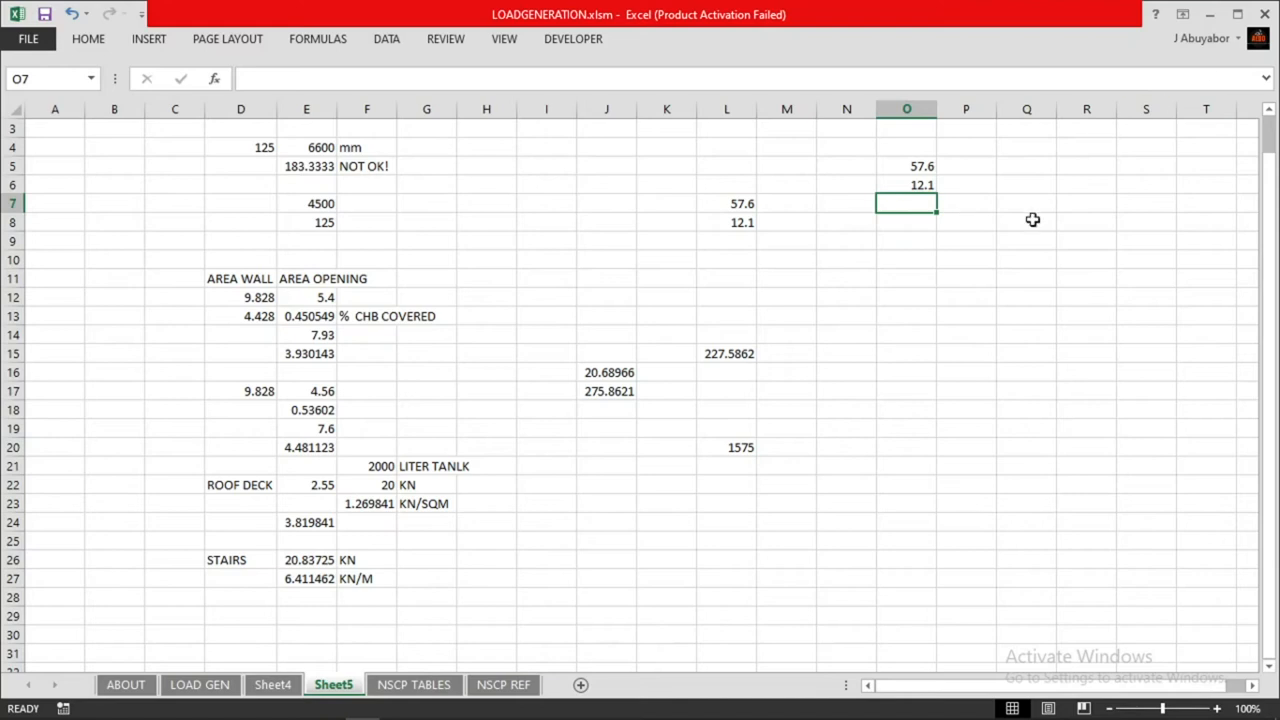
{"action": "left_click", "coordinate": [903, 165]}
{"action": "left_click", "coordinate": [906, 183]}
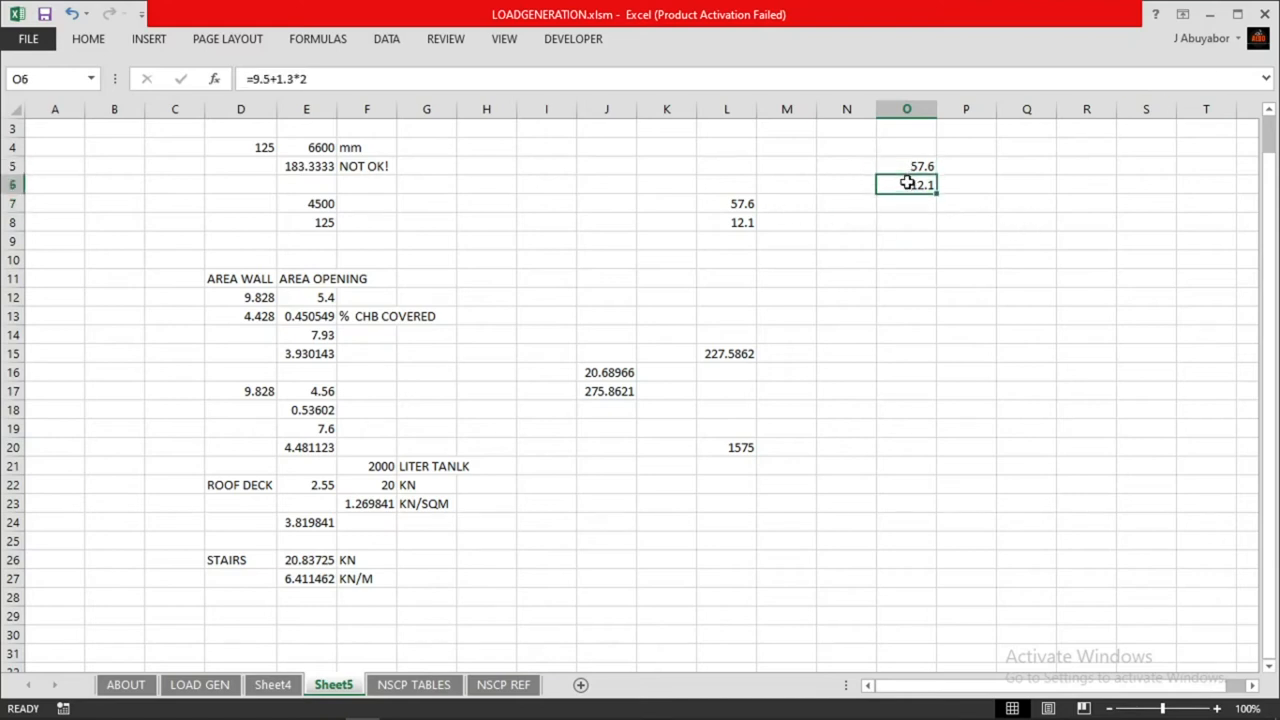
Switch back to STAAD Foundation Advanced and set the rectangular region's length to 57.6 m and width to 12.1 m
{"action": "key", "text": "alt+Tab"}
{"action": "left_click", "coordinate": [372, 296]}
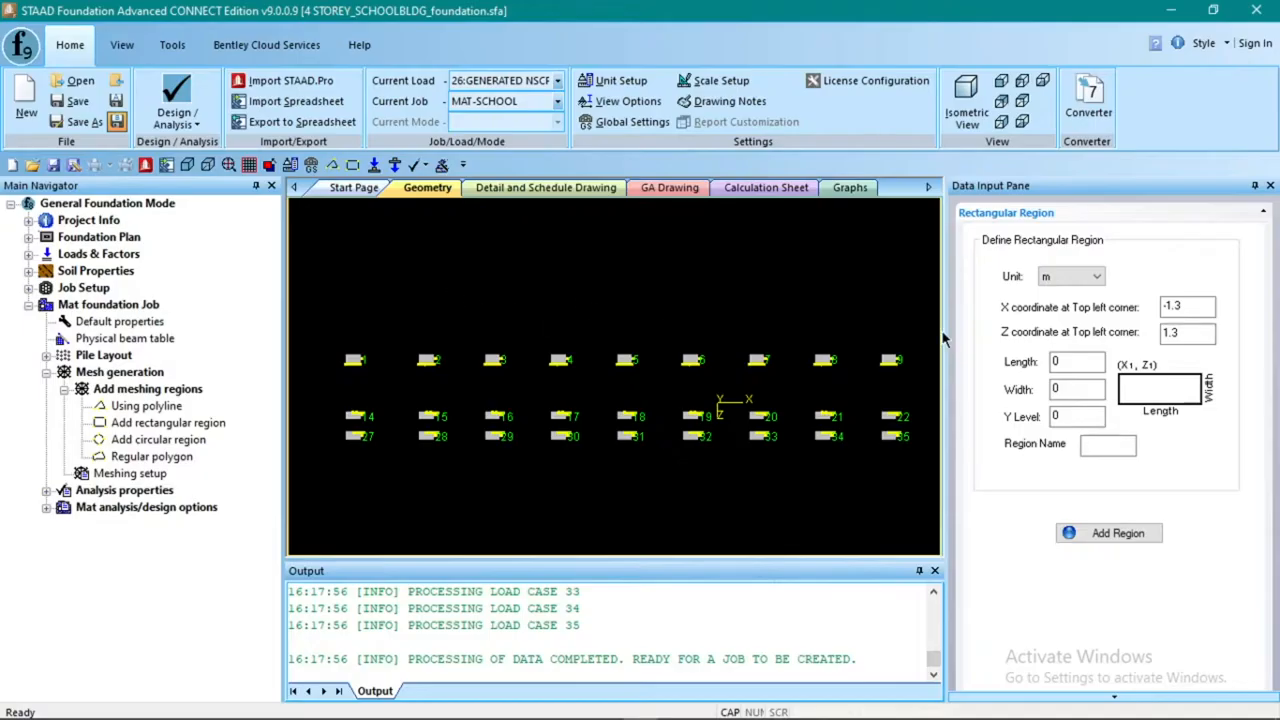
{"action": "left_click", "coordinate": [1062, 361]}
{"action": "type", "text": "57.6"}
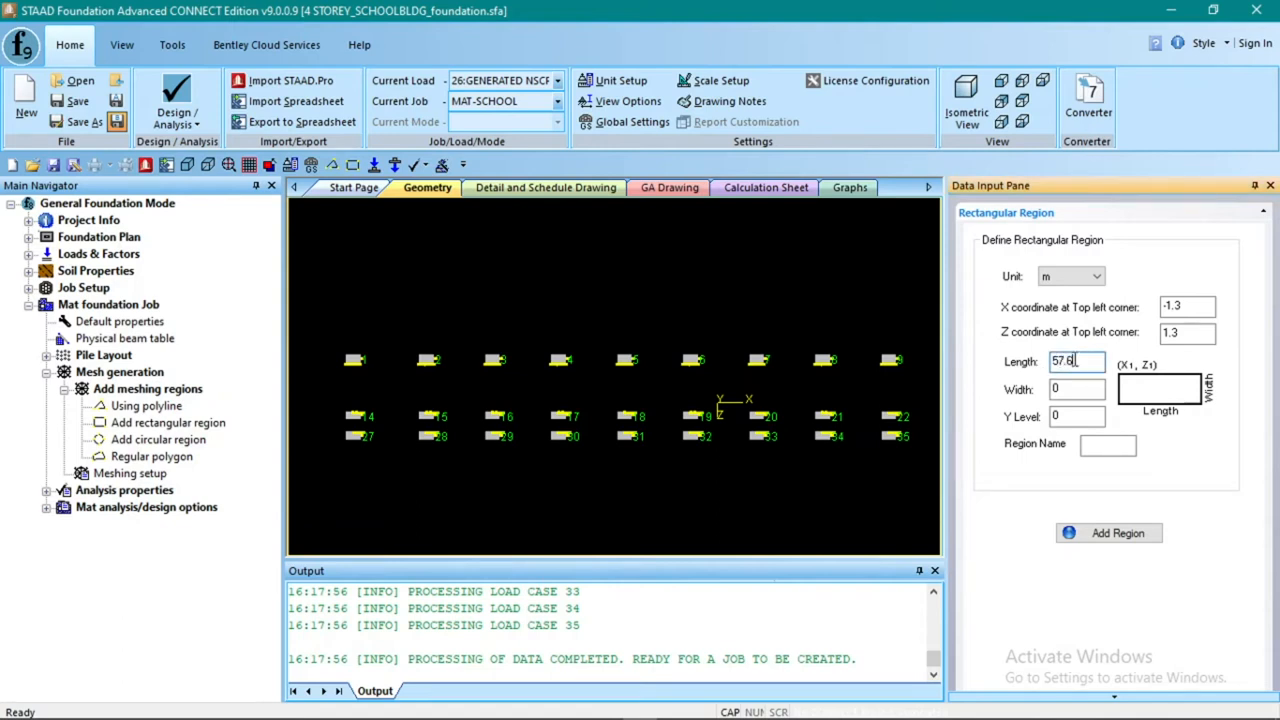
{"action": "key", "text": "Tab"}
{"action": "type", "text": "12.1"}
{"action": "key", "text": "Tab"}
Keep the Y level at 0, name the region MAT and add it to the model
{"action": "left_click", "coordinate": [1063, 415]}
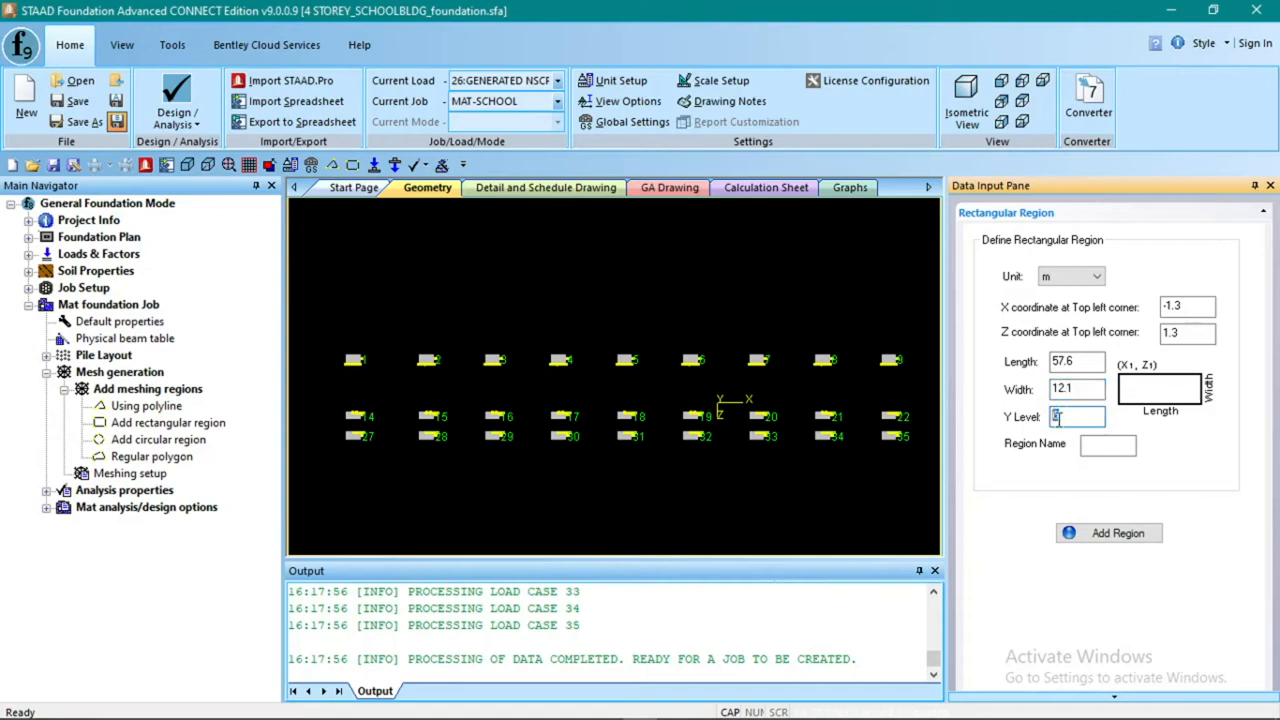
{"action": "left_click", "coordinate": [1094, 446]}
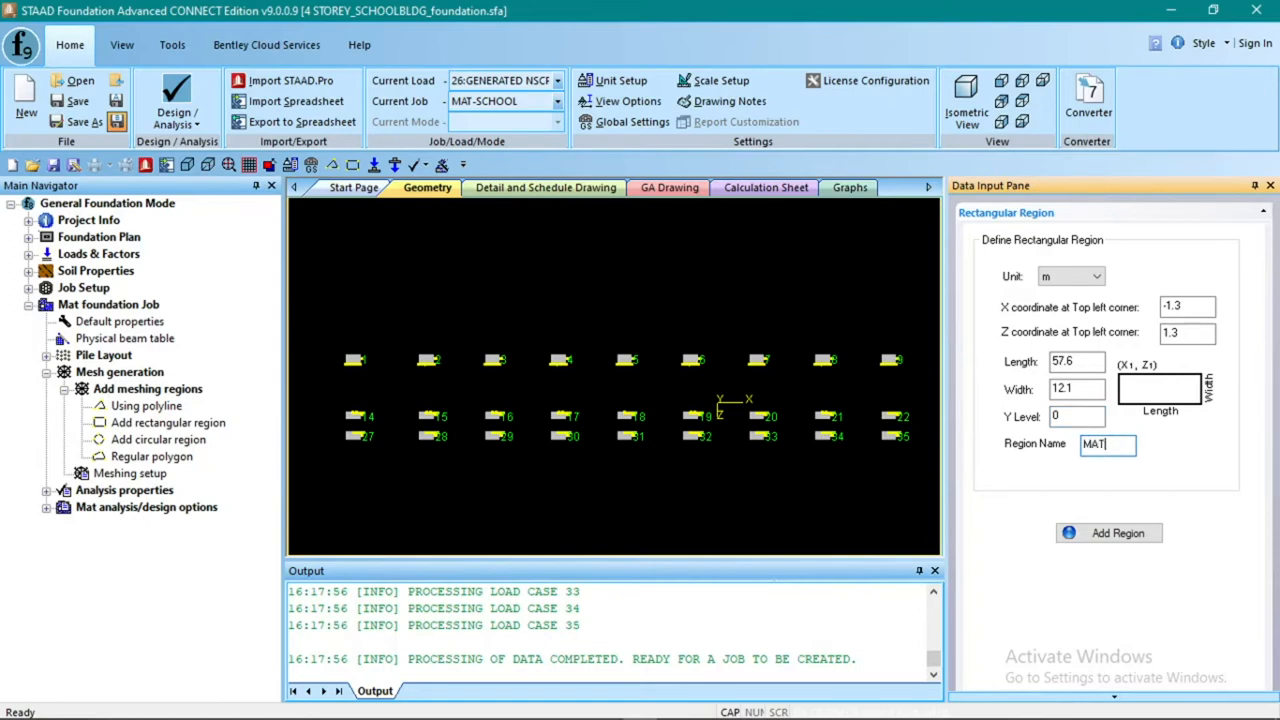
{"action": "key", "text": "BackSpace"}
{"action": "key", "text": "BackSpace"}
{"action": "type", "text": "AT"}
{"action": "left_click", "coordinate": [1114, 530]}
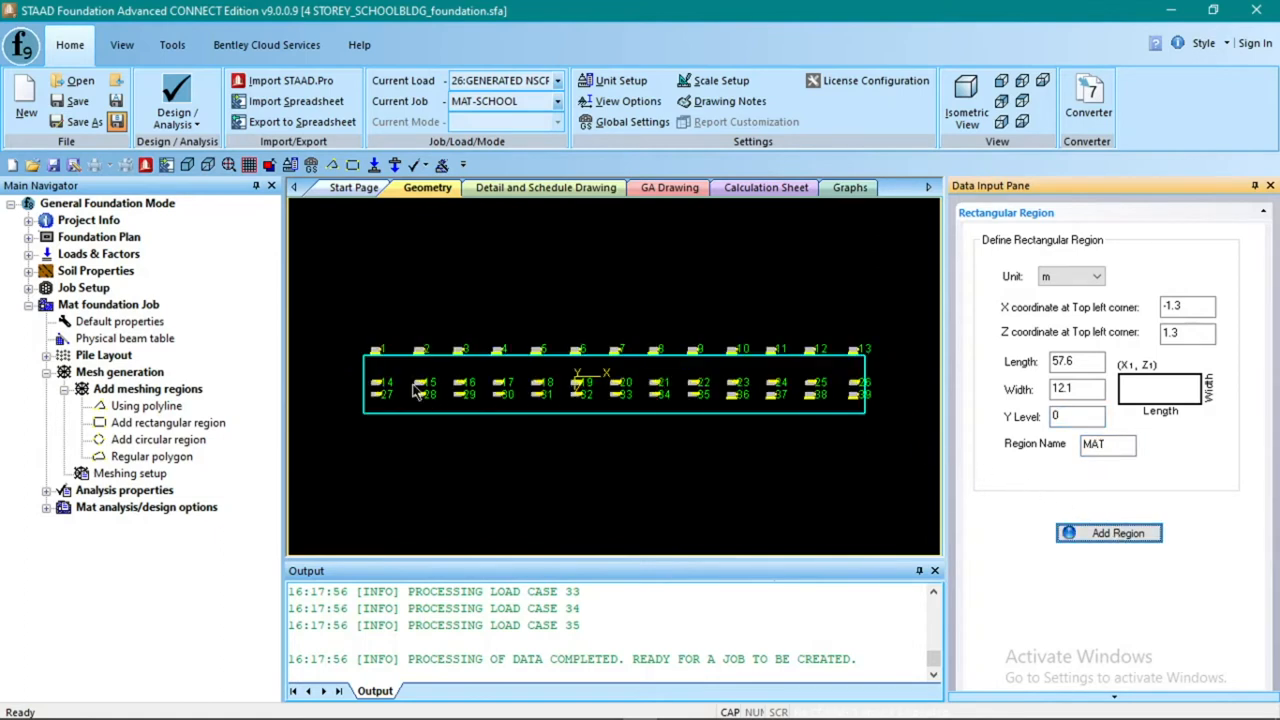
Change the top-left corner's Z coordinate to -1.3 m, rename the region MAT1 and add it
{"action": "left_click", "coordinate": [417, 412]}
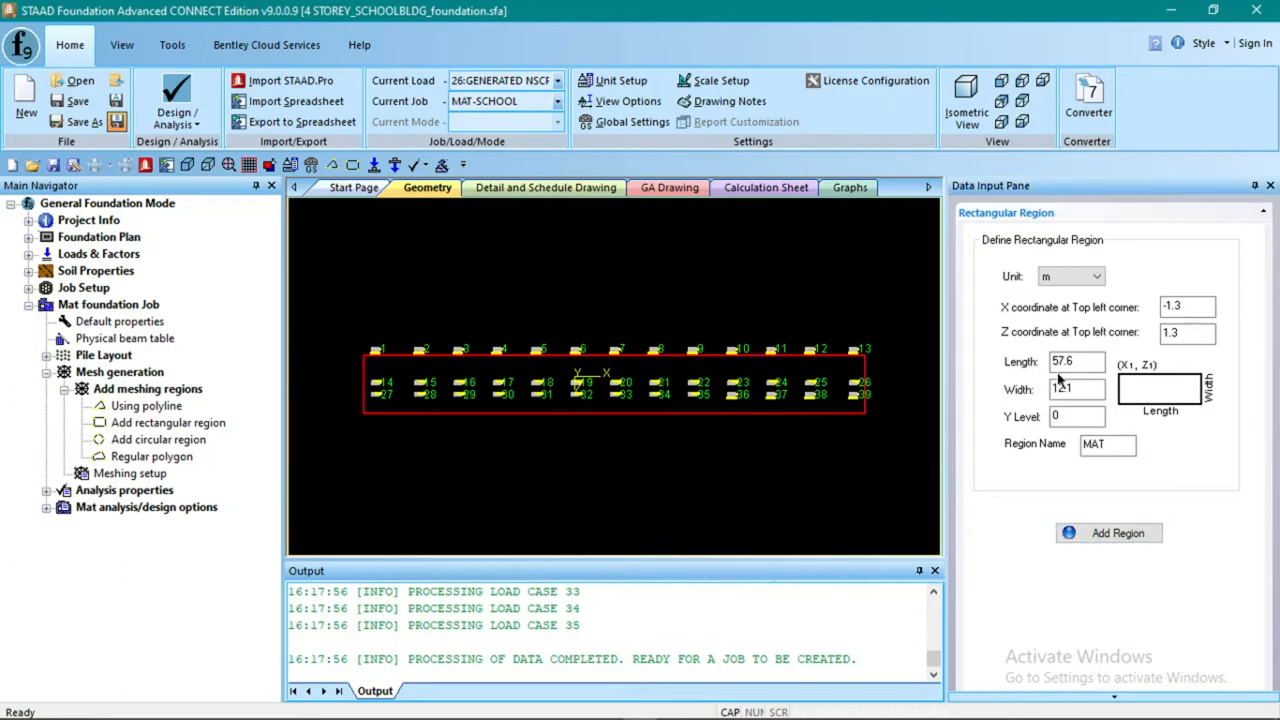
{"action": "left_click", "coordinate": [1183, 333]}
{"action": "scroll", "coordinate": [585, 384], "scroll_direction": "up", "scroll_amount": 5}
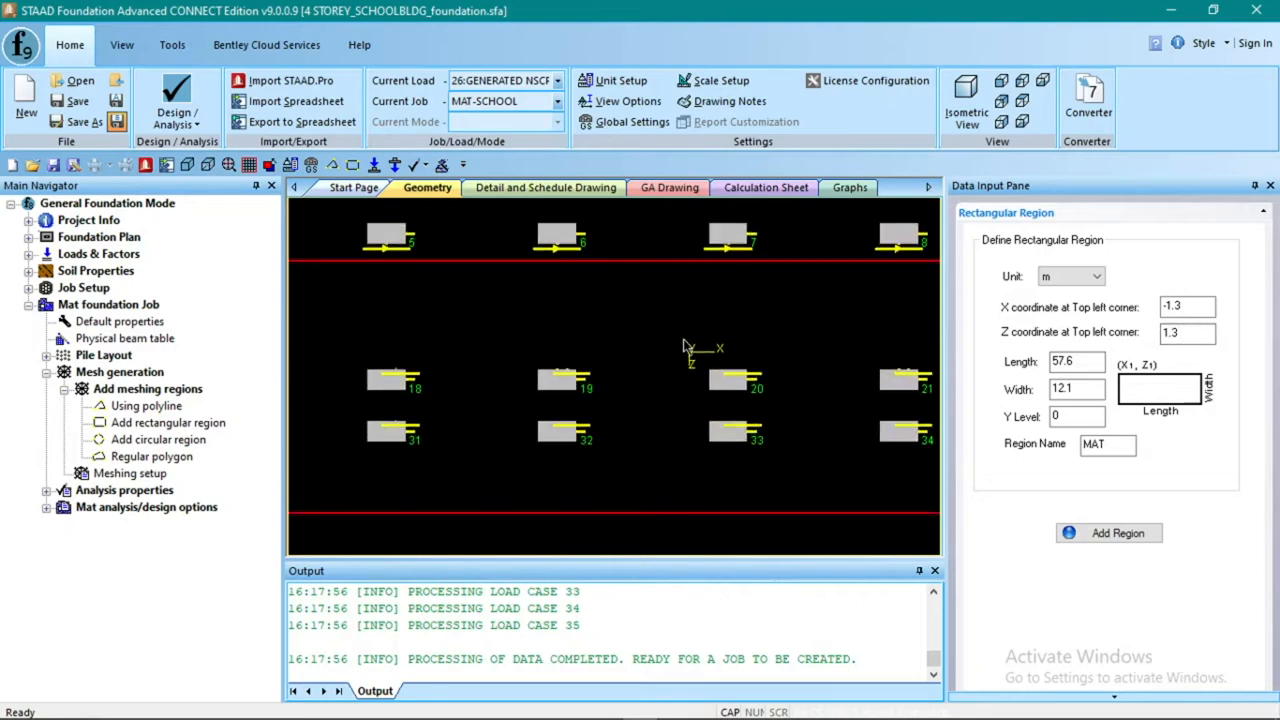
{"action": "scroll", "coordinate": [678, 352], "scroll_direction": "down", "scroll_amount": 5}
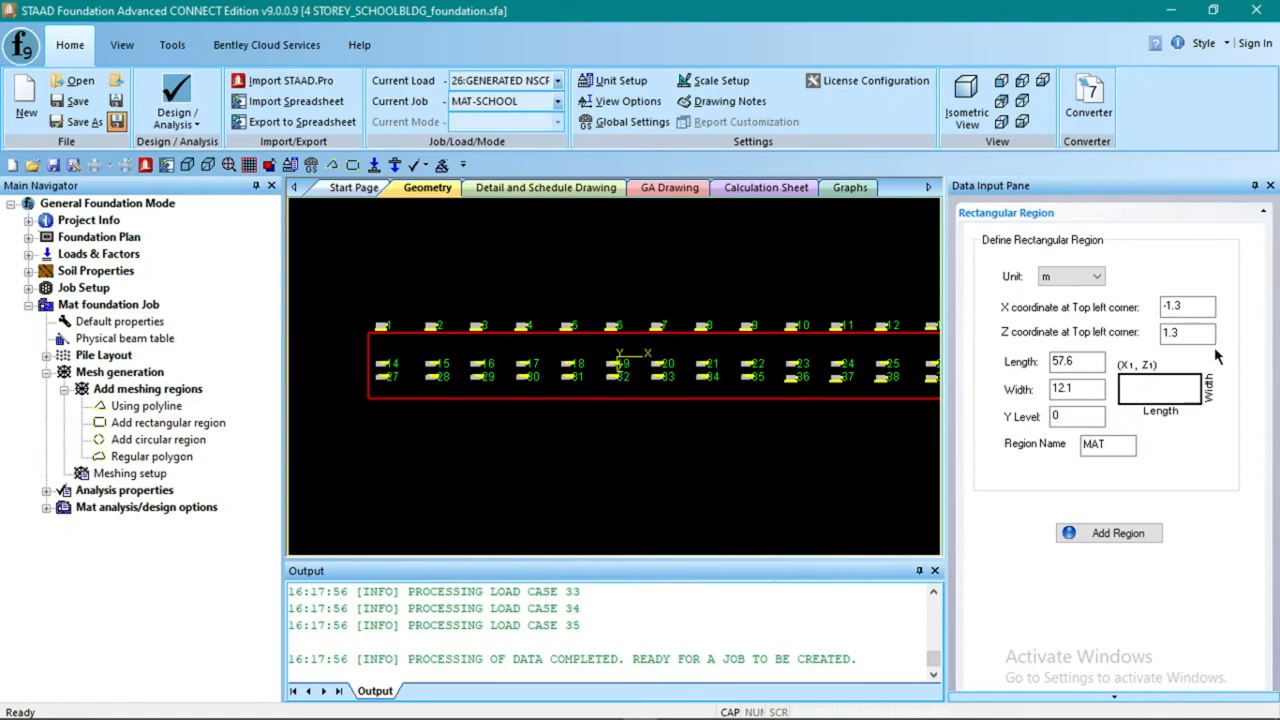
{"action": "left_click", "coordinate": [1186, 334]}
{"action": "key", "text": "Home"}
{"action": "type", "text": "-"}
{"action": "left_click", "coordinate": [1088, 362]}
{"action": "left_click", "coordinate": [1116, 448]}
{"action": "type", "text": "1"}
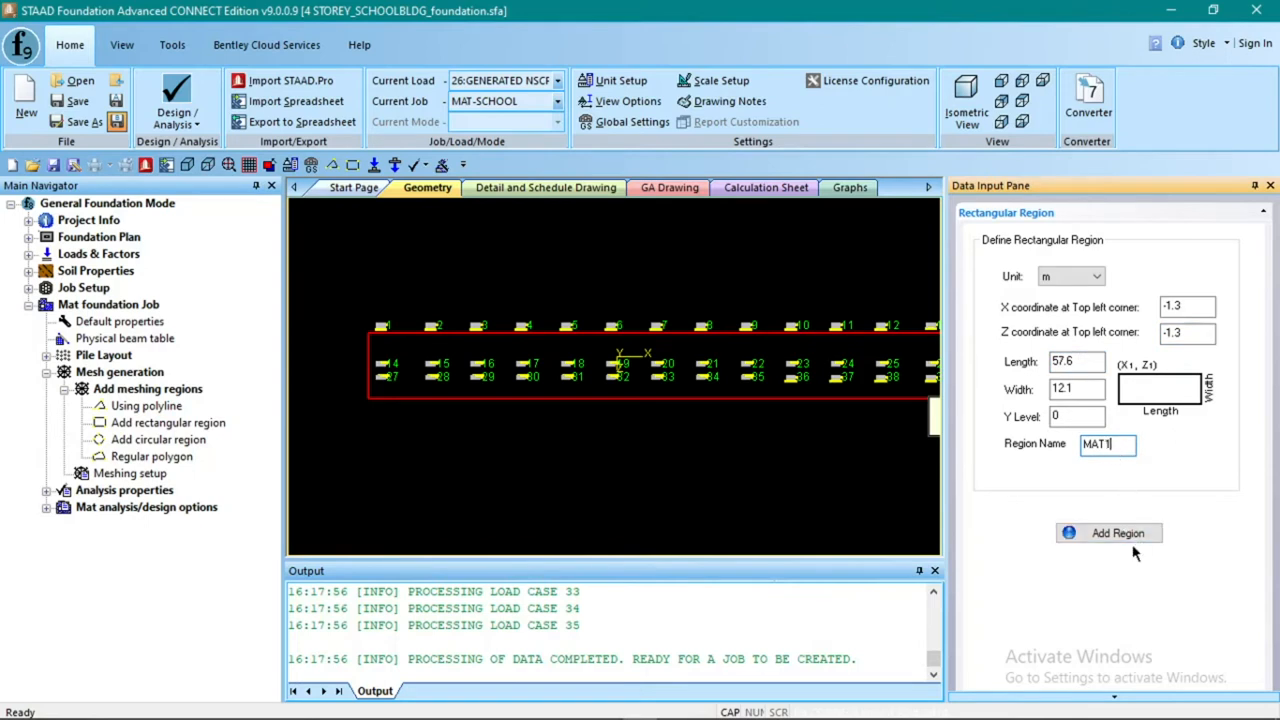
{"action": "left_click", "coordinate": [1124, 535]}
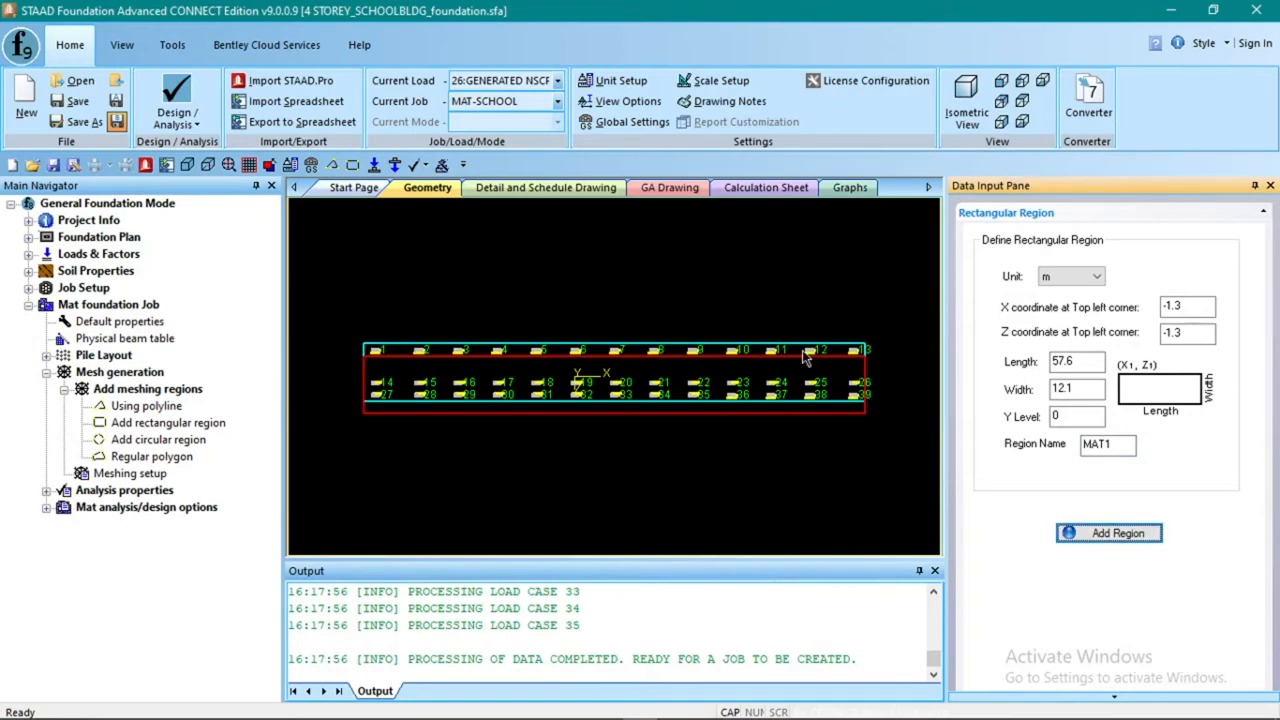
Delete the misplaced MAT region and check the remaining region's boundary around the columns
{"action": "left_click", "coordinate": [781, 444]}
{"action": "left_click", "coordinate": [801, 416]}
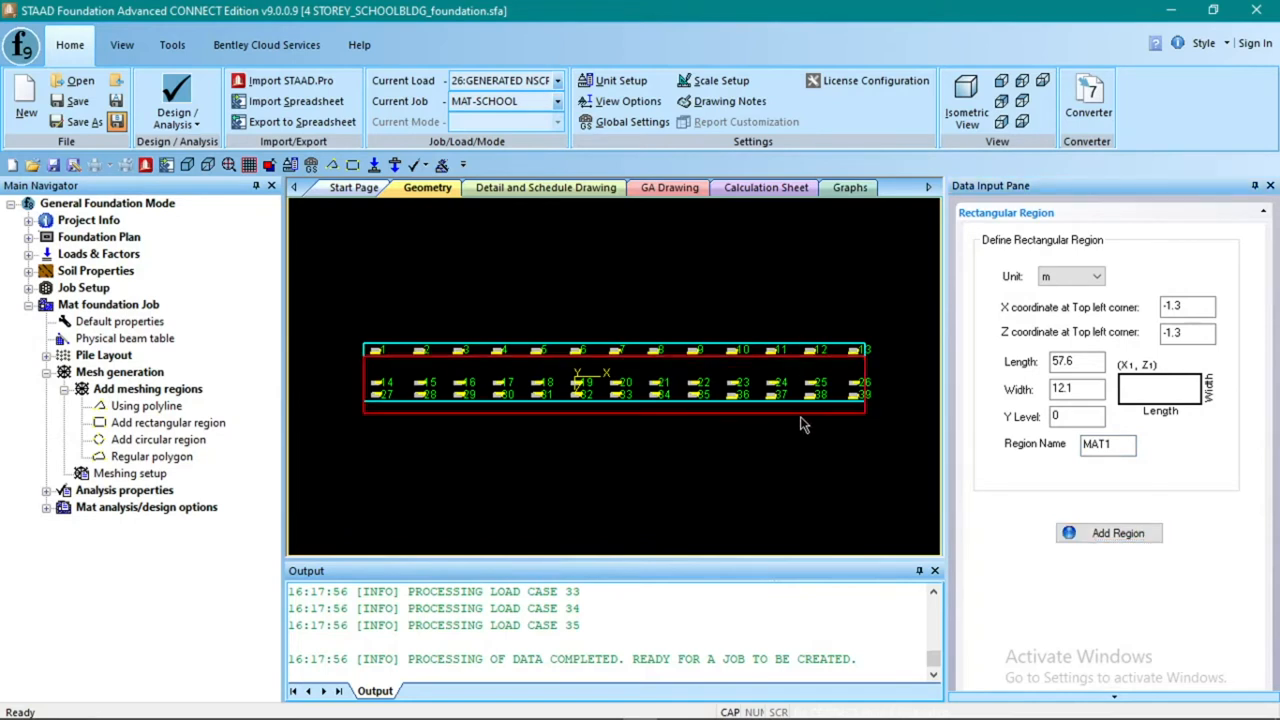
{"action": "key", "text": "Delete"}
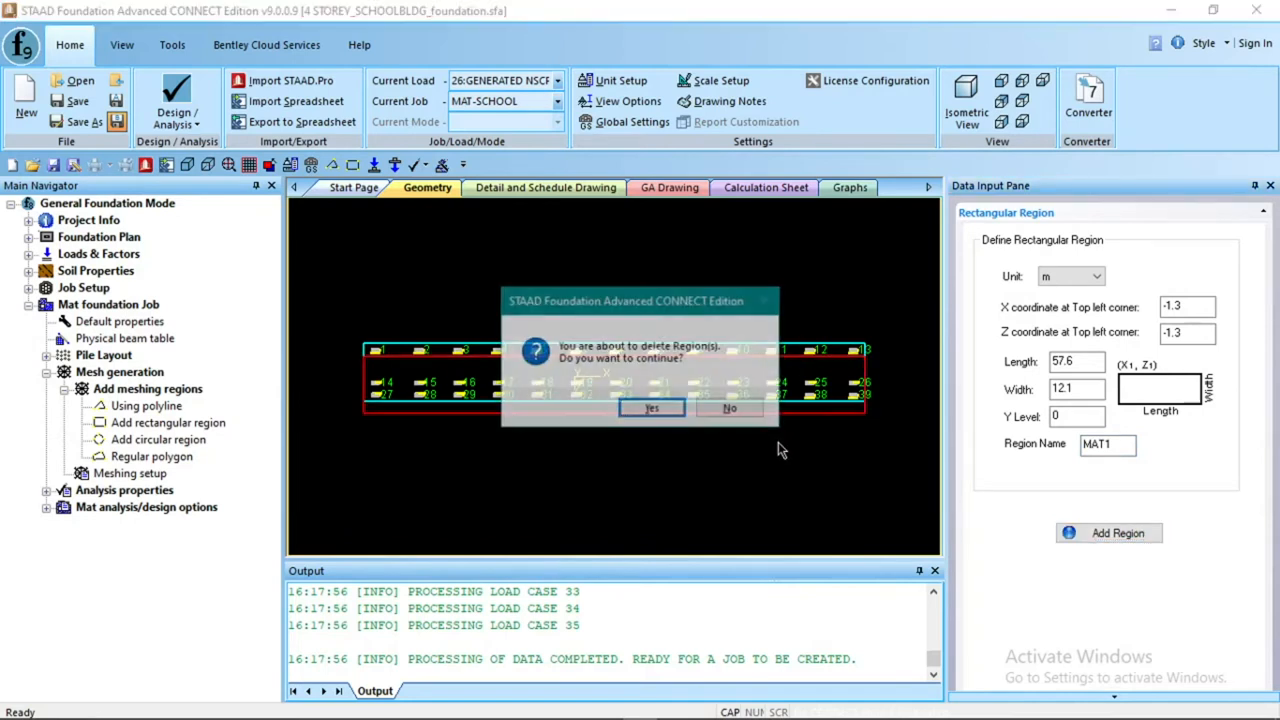
{"action": "left_click", "coordinate": [655, 412]}
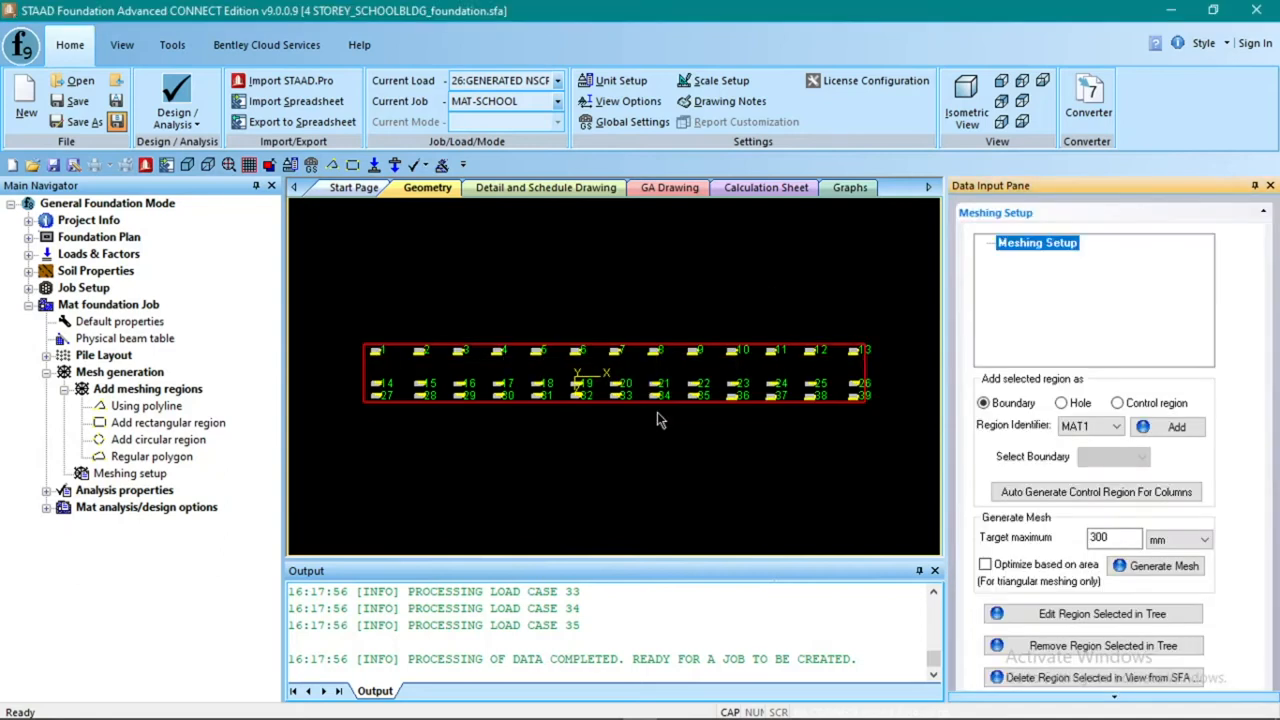
{"action": "scroll", "coordinate": [350, 355], "scroll_direction": "up", "scroll_amount": 5}
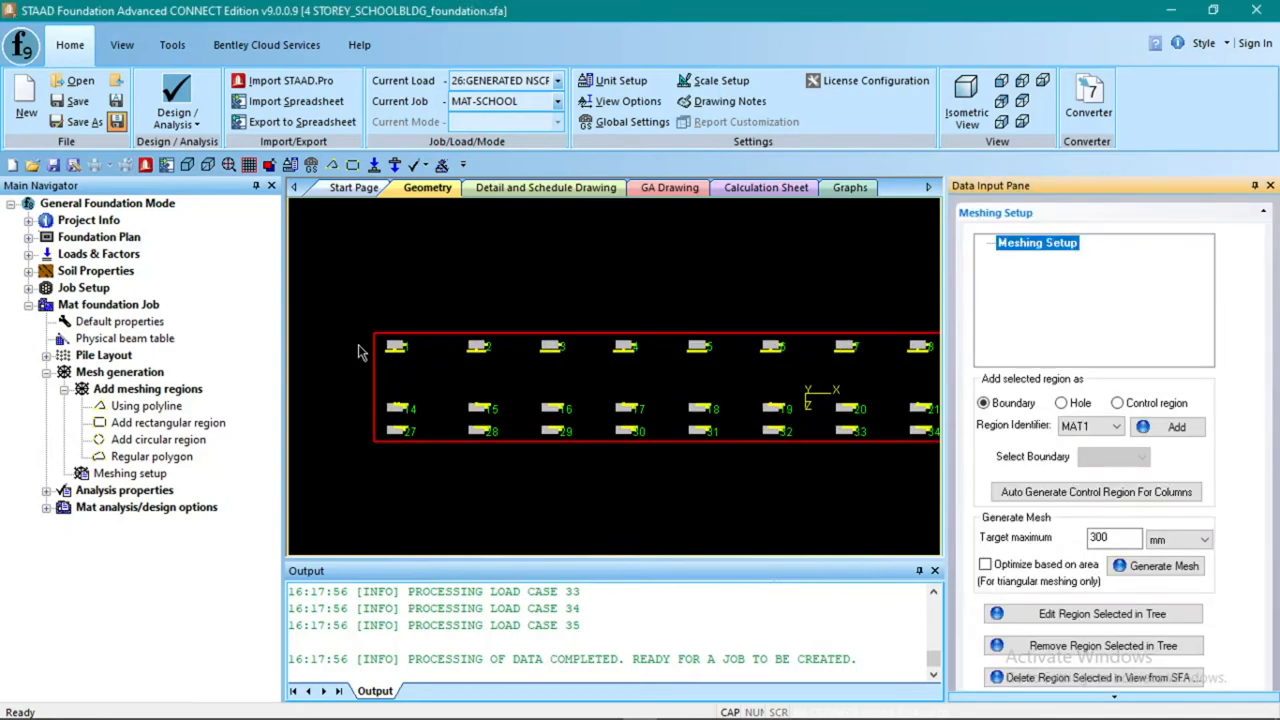
{"action": "scroll", "coordinate": [395, 344], "scroll_direction": "down", "scroll_amount": 2}
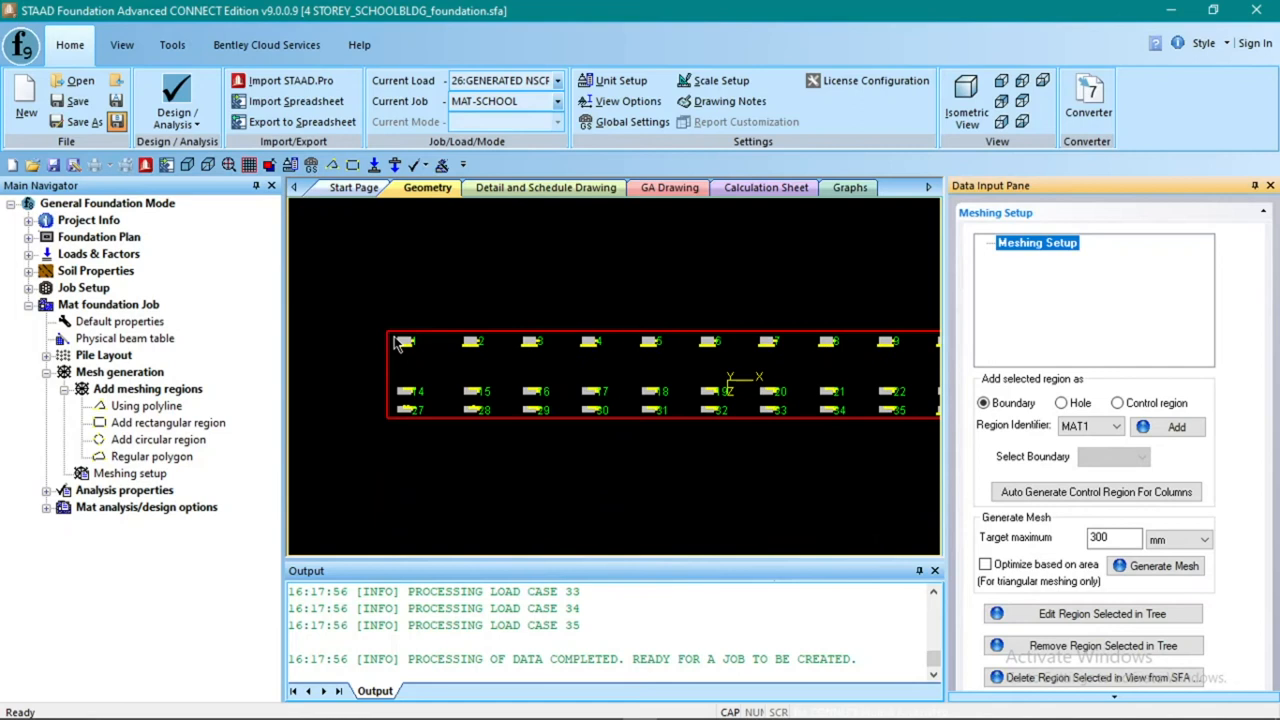
Check the region's extent around the columns and add MAT1 to the meshing setup as a boundary
{"action": "scroll", "coordinate": [404, 343], "scroll_direction": "up", "scroll_amount": 3}
{"action": "scroll", "coordinate": [383, 340], "scroll_direction": "down", "scroll_amount": 4}
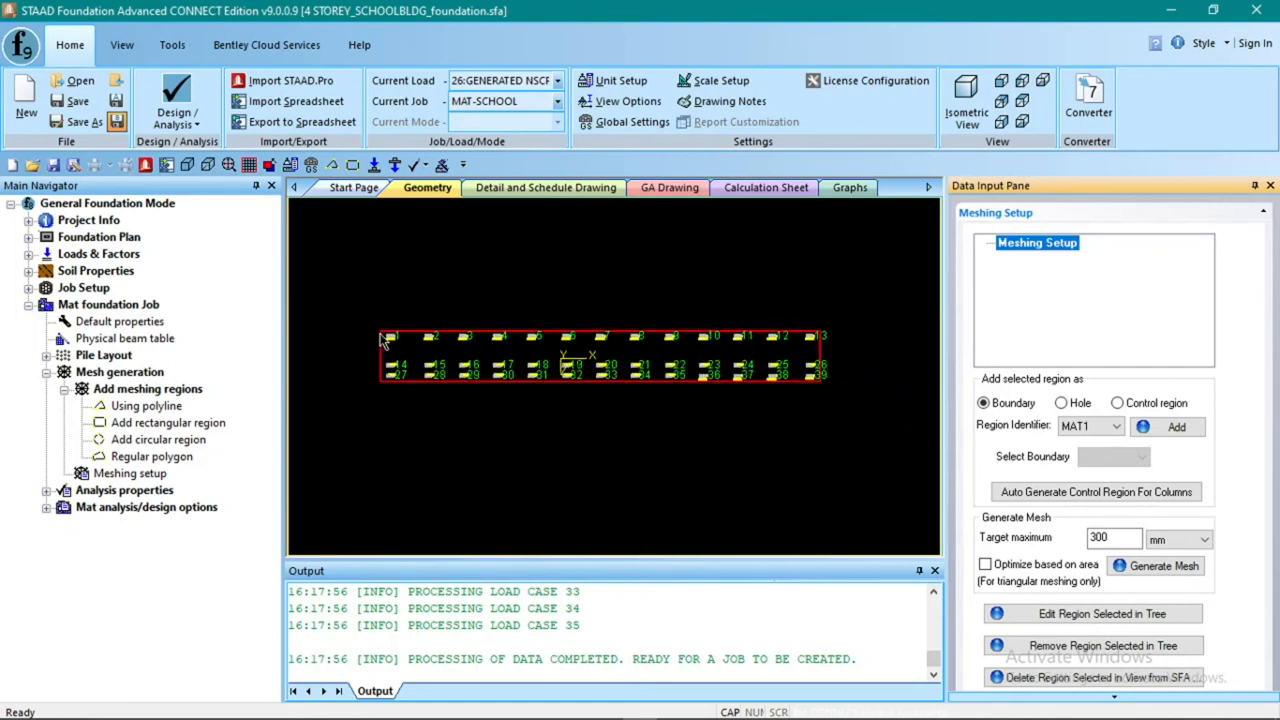
{"action": "scroll", "coordinate": [800, 345], "scroll_direction": "up", "scroll_amount": 4}
{"action": "scroll", "coordinate": [800, 348], "scroll_direction": "down", "scroll_amount": 2}
{"action": "scroll", "coordinate": [800, 345], "scroll_direction": "down", "scroll_amount": 5}
{"action": "scroll", "coordinate": [492, 351], "scroll_direction": "up", "scroll_amount": 4}
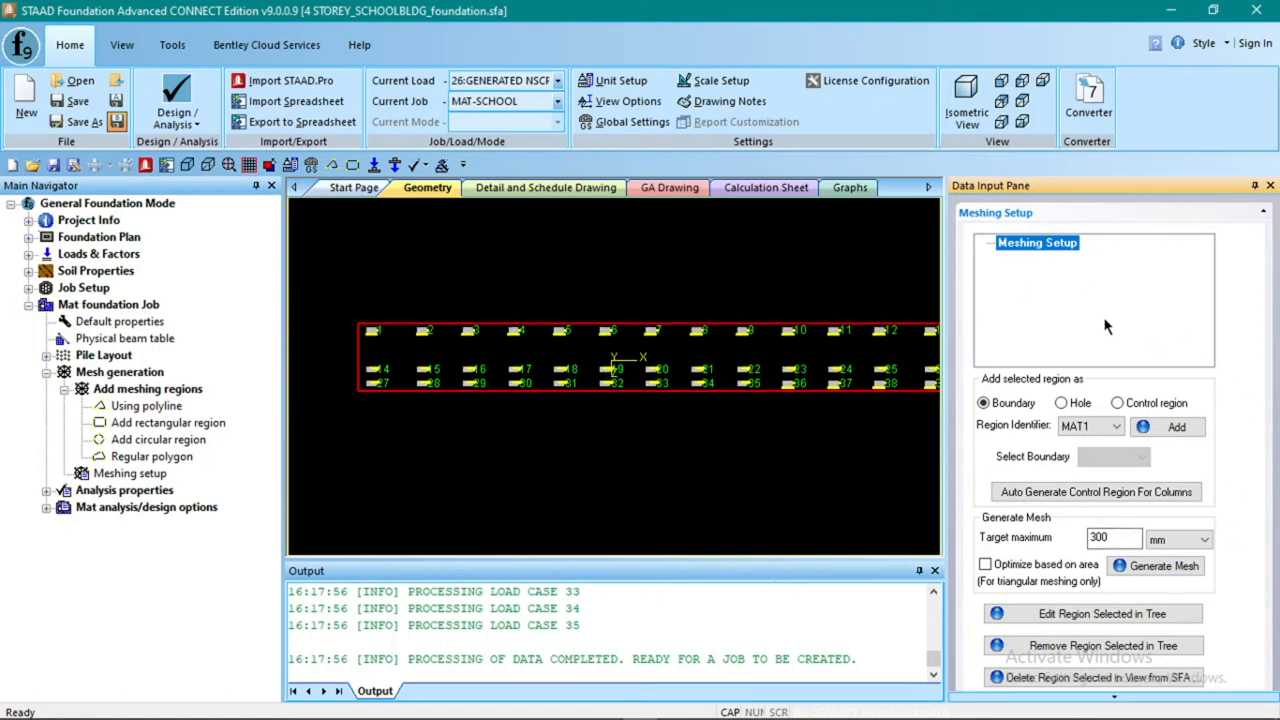
{"action": "left_click", "coordinate": [1110, 427]}
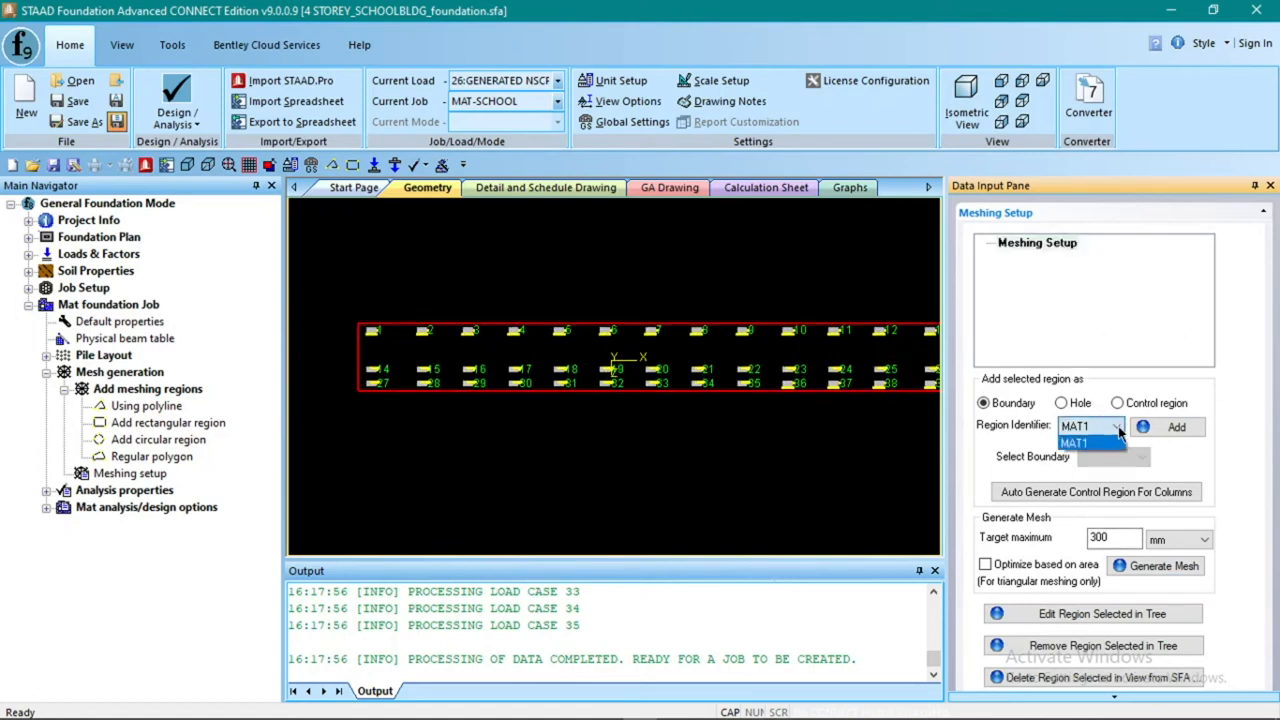
{"action": "left_click", "coordinate": [1092, 445]}
{"action": "left_click", "coordinate": [1170, 427]}
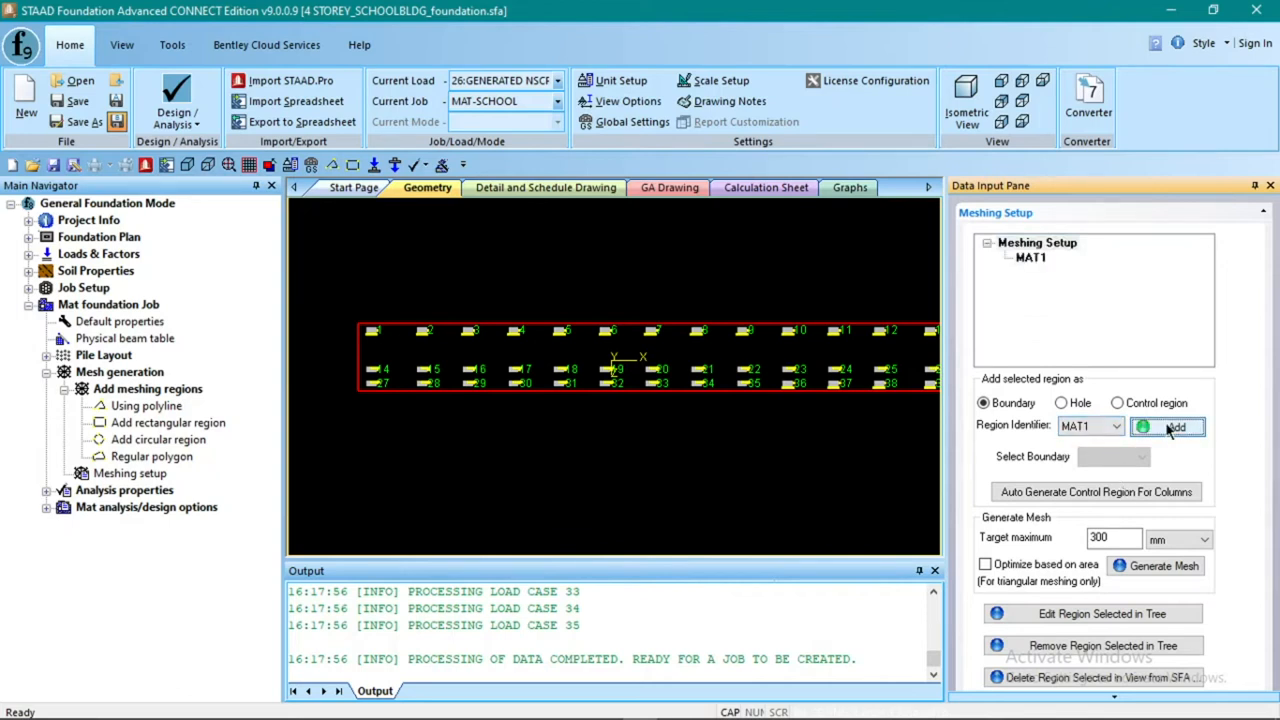
Select the MAT1 boundary and start generating its mesh with a target maximum element size of 300 mm
{"action": "left_click", "coordinate": [1032, 259]}
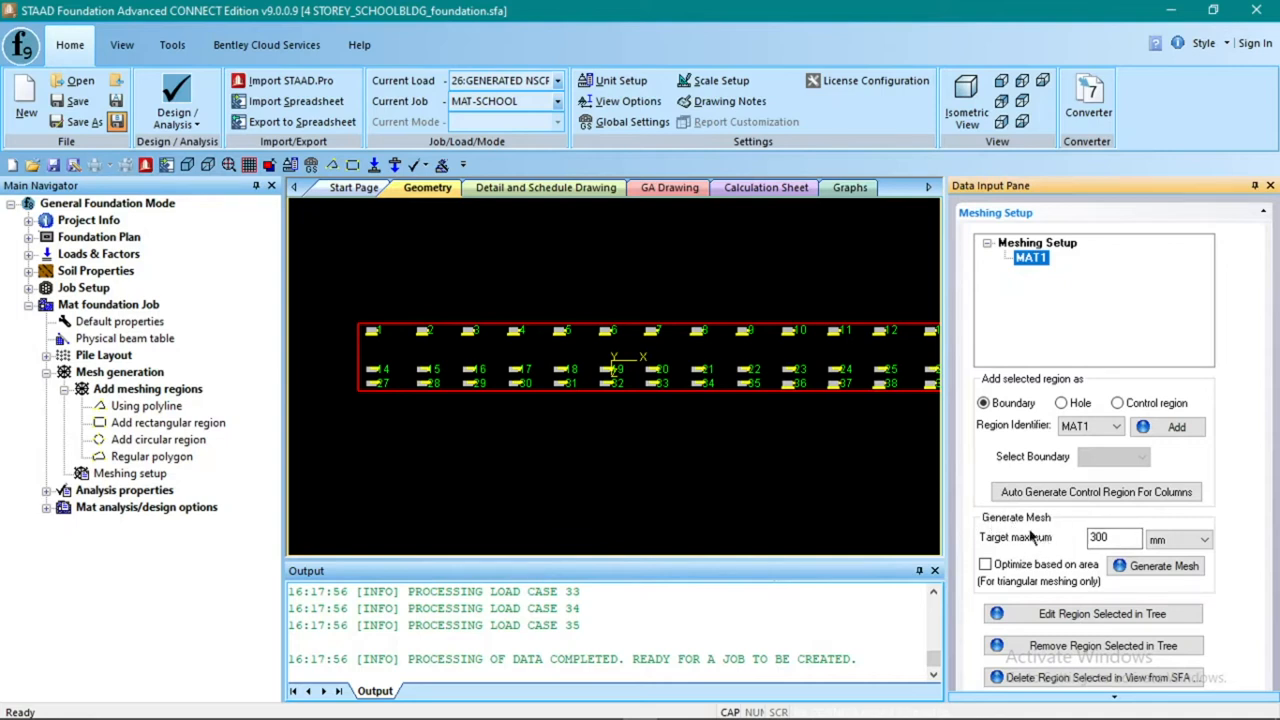
{"action": "left_click", "coordinate": [1114, 538]}
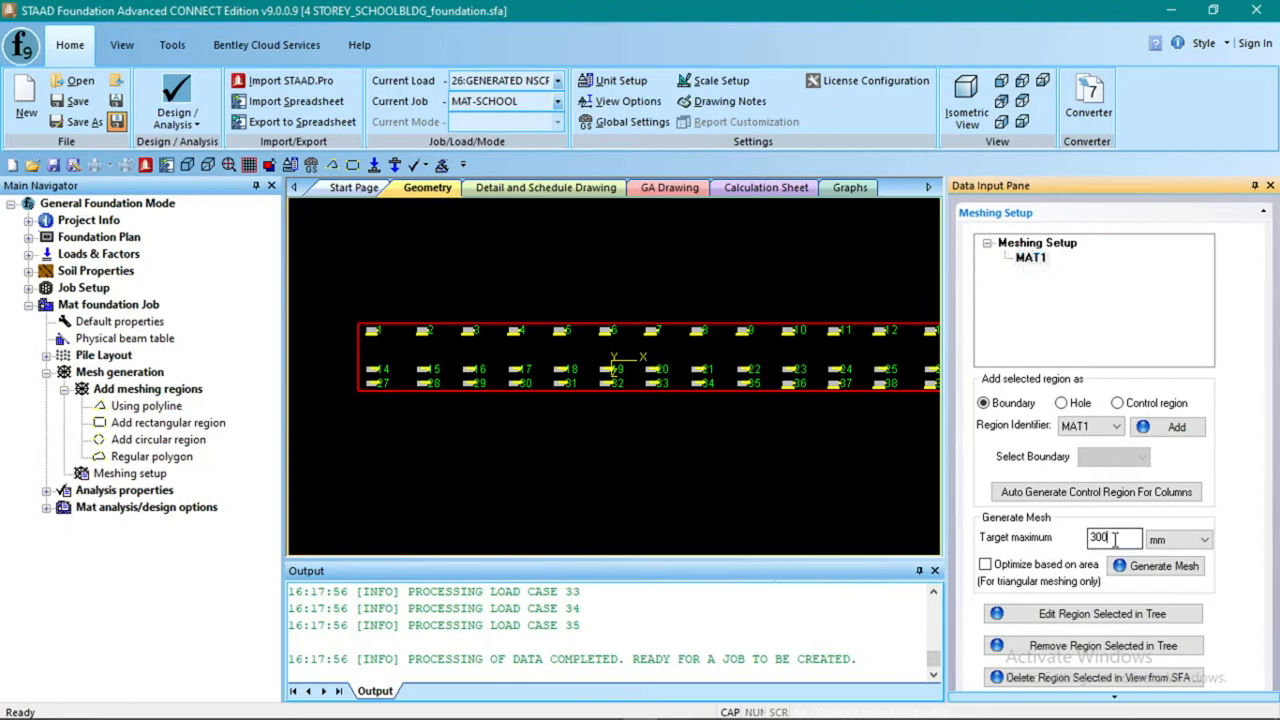
{"action": "left_click_drag", "start_coordinate": [1114, 538], "coordinate": [1080, 545]}
{"action": "left_click", "coordinate": [1116, 536]}
{"action": "left_click", "coordinate": [1158, 566]}
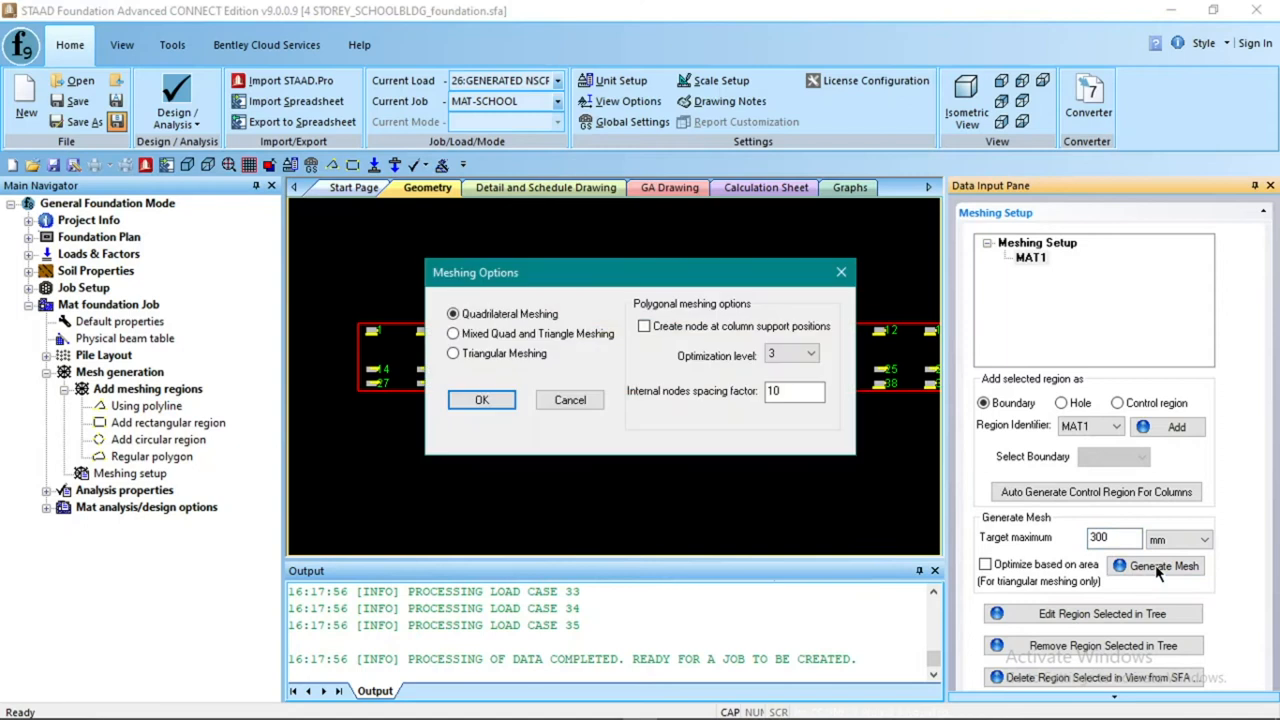
Choose quadrilateral meshing with optimization level 3 and internal nodes spacing factor 10, and generate the mat's mesh
{"action": "left_click_drag", "start_coordinate": [561, 280], "coordinate": [539, 283]}
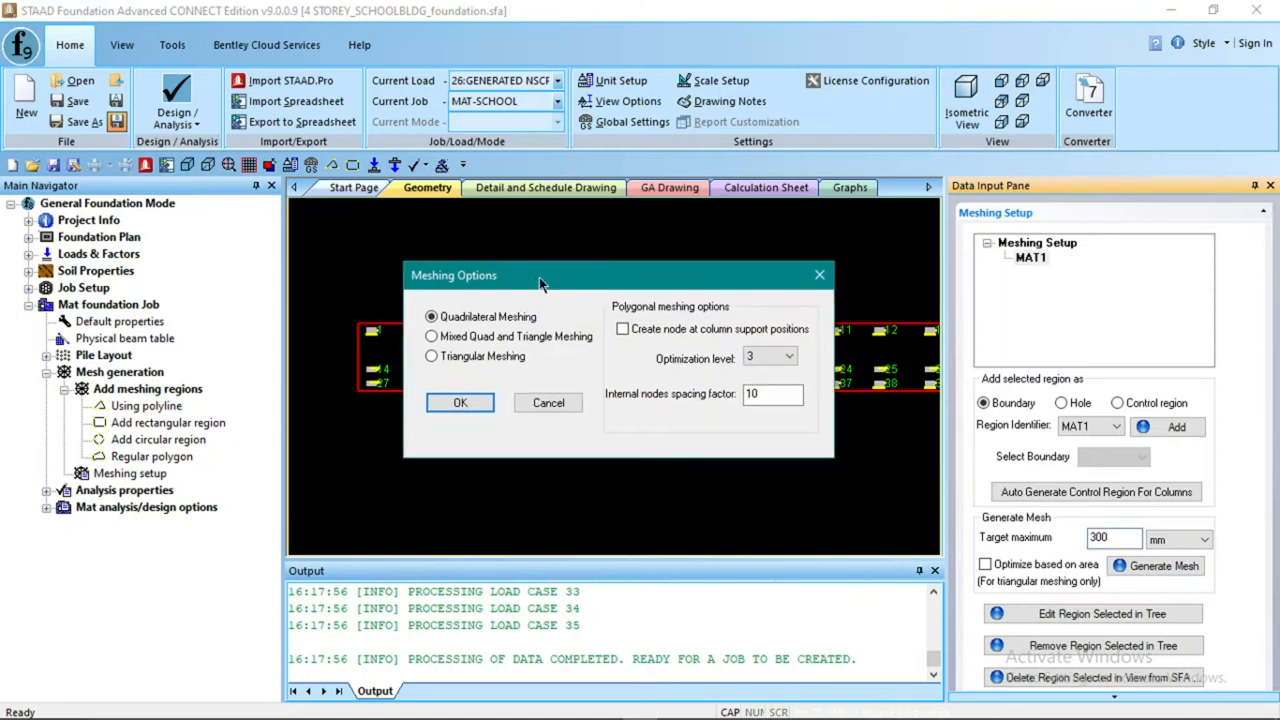
{"action": "left_click", "coordinate": [468, 357]}
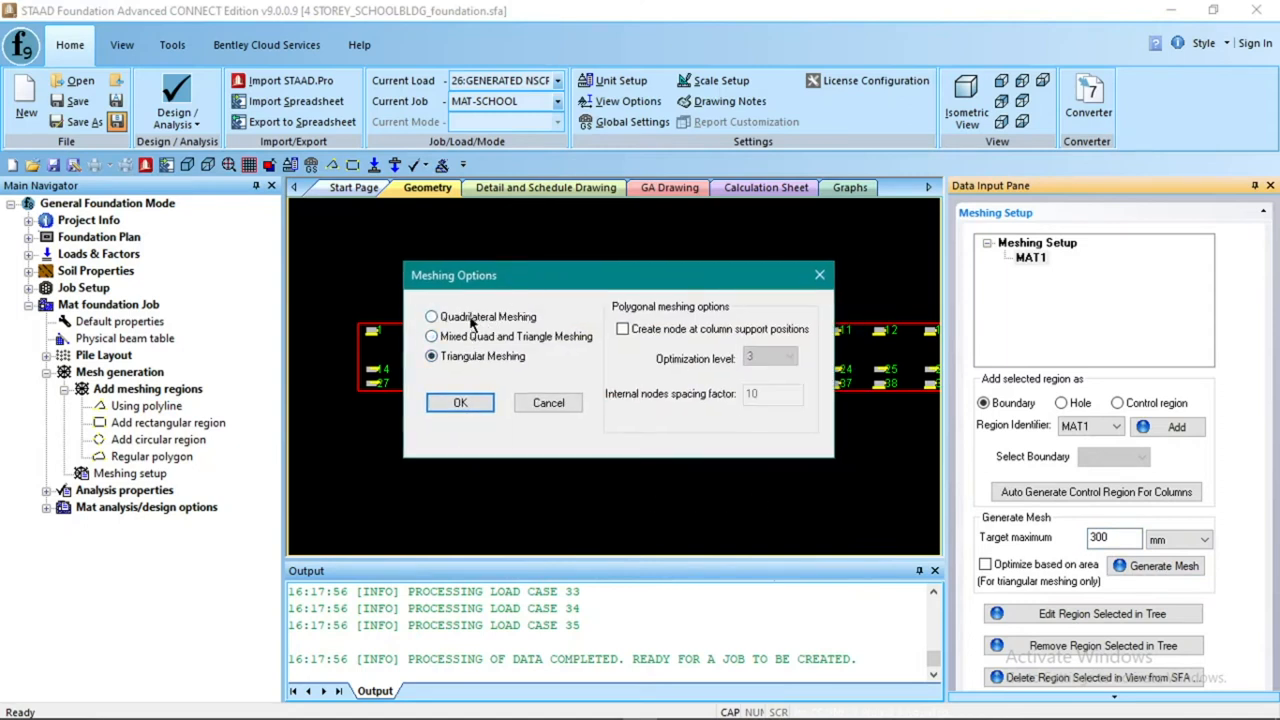
{"action": "left_click", "coordinate": [471, 318]}
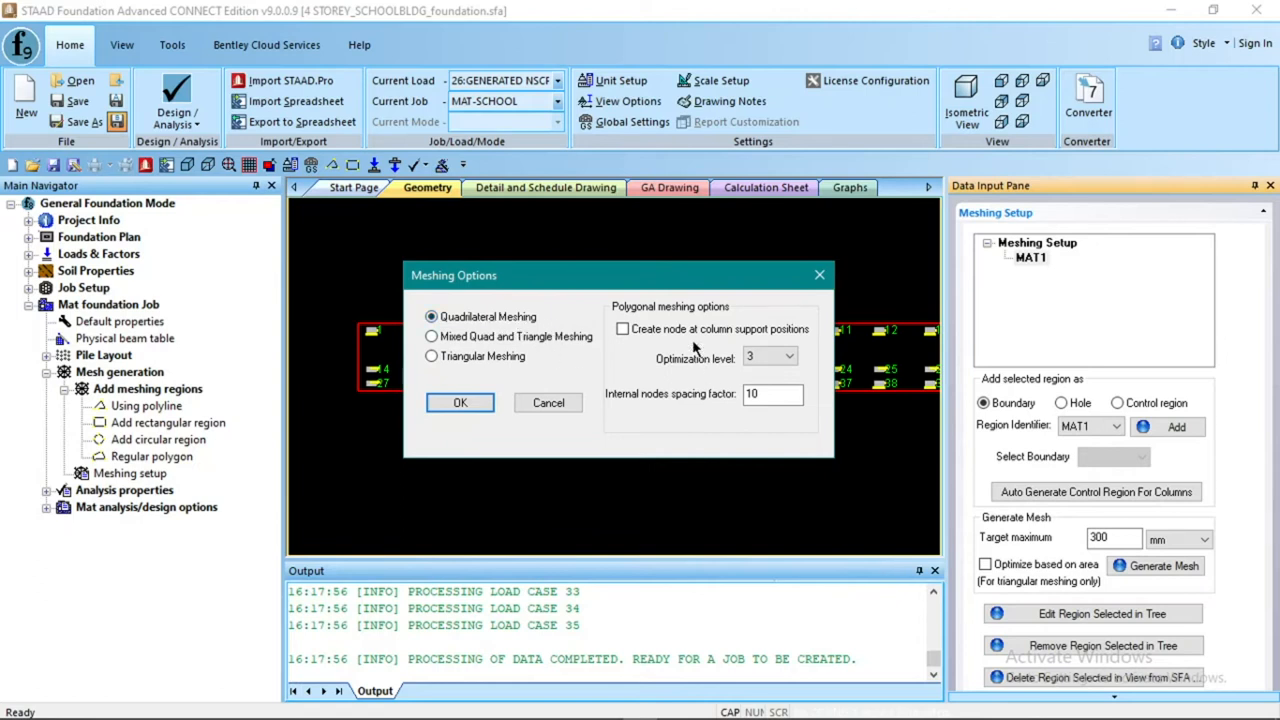
{"action": "left_click", "coordinate": [777, 360]}
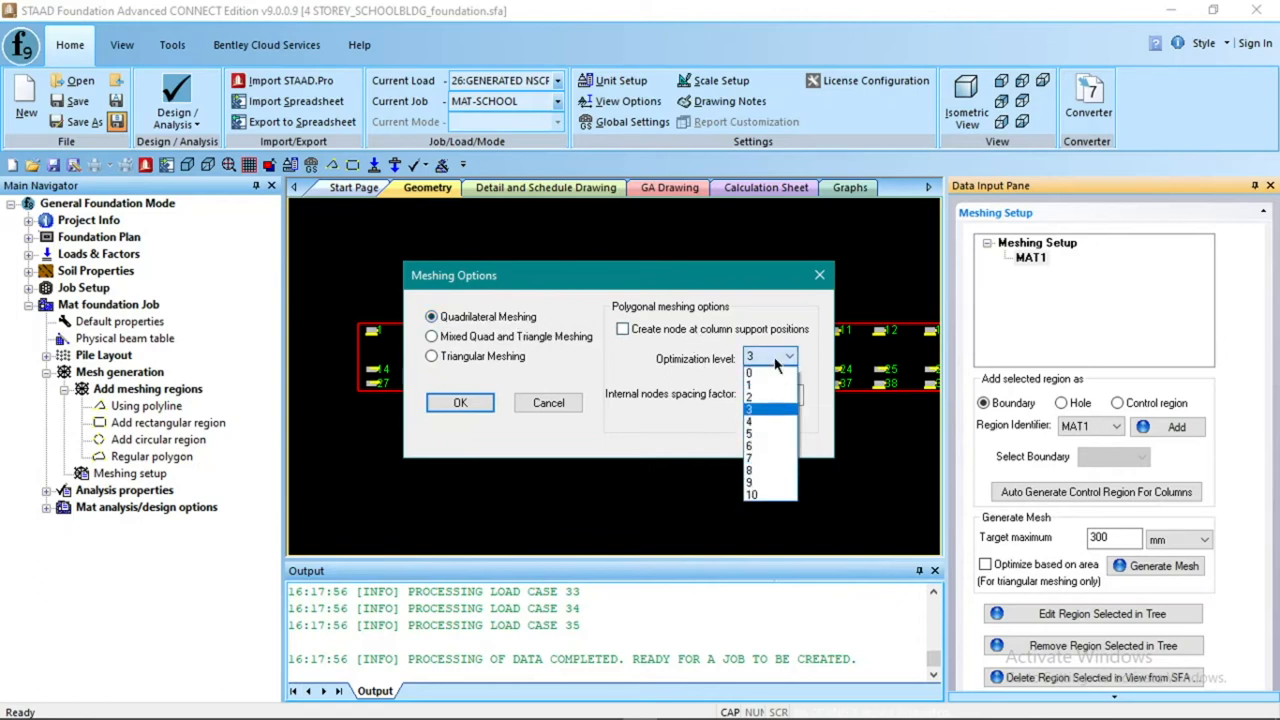
{"action": "left_click", "coordinate": [767, 356]}
{"action": "left_click", "coordinate": [767, 356]}
{"action": "left_click", "coordinate": [763, 410]}
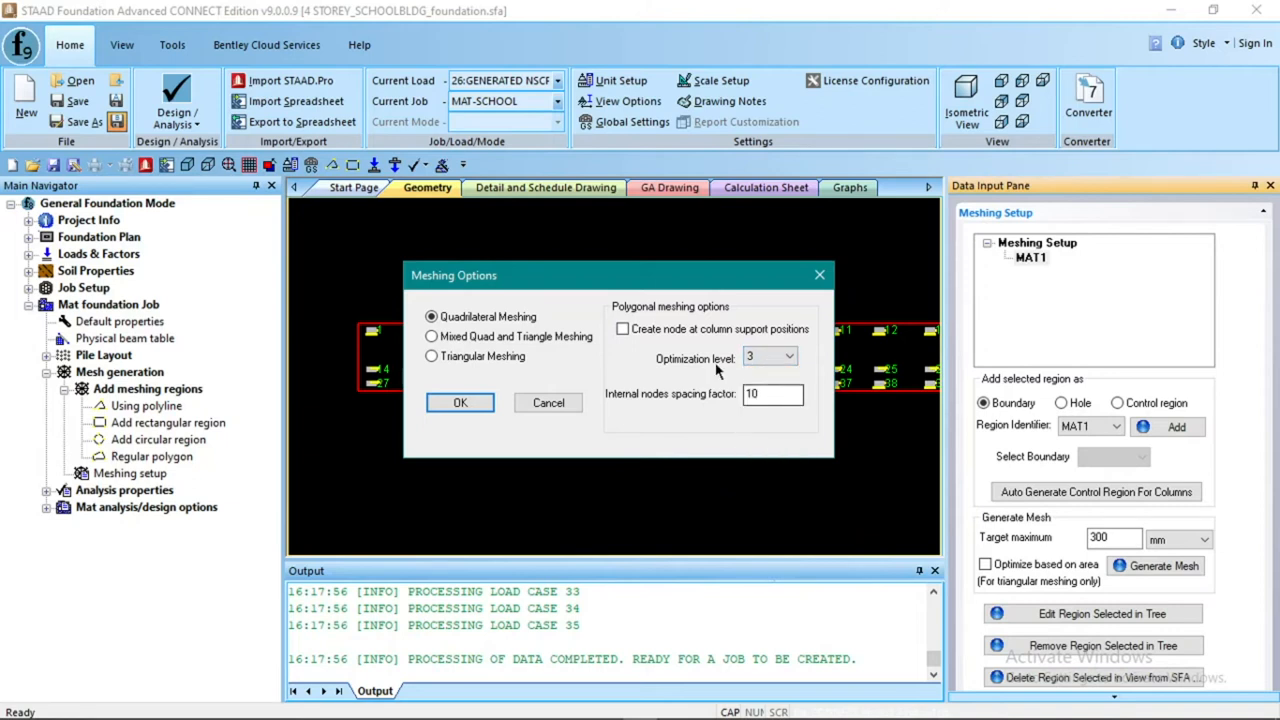
{"action": "left_click", "coordinate": [464, 400]}
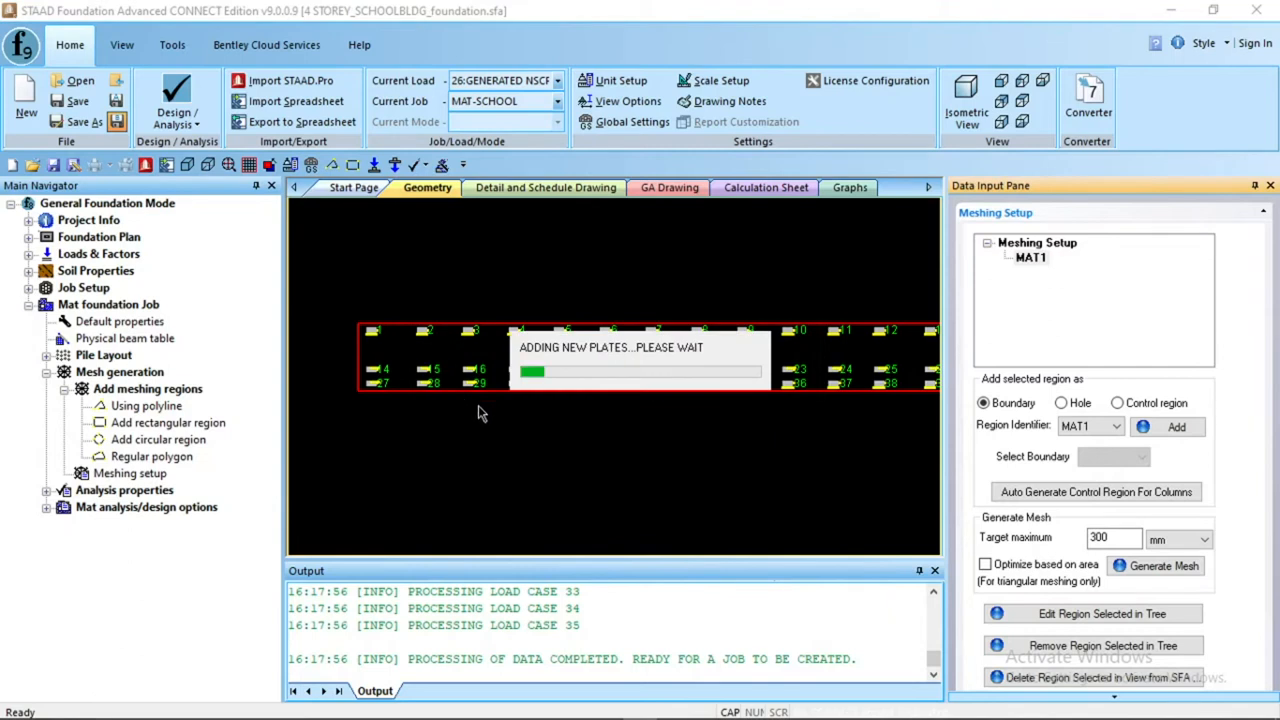
Enlarge the geometry view and examine the generated mesh around the columns near the mat's upper-left corner
{"action": "left_click_drag", "start_coordinate": [945, 393], "coordinate": [1027, 393]}
{"action": "scroll", "coordinate": [372, 333], "scroll_direction": "up", "scroll_amount": 4}
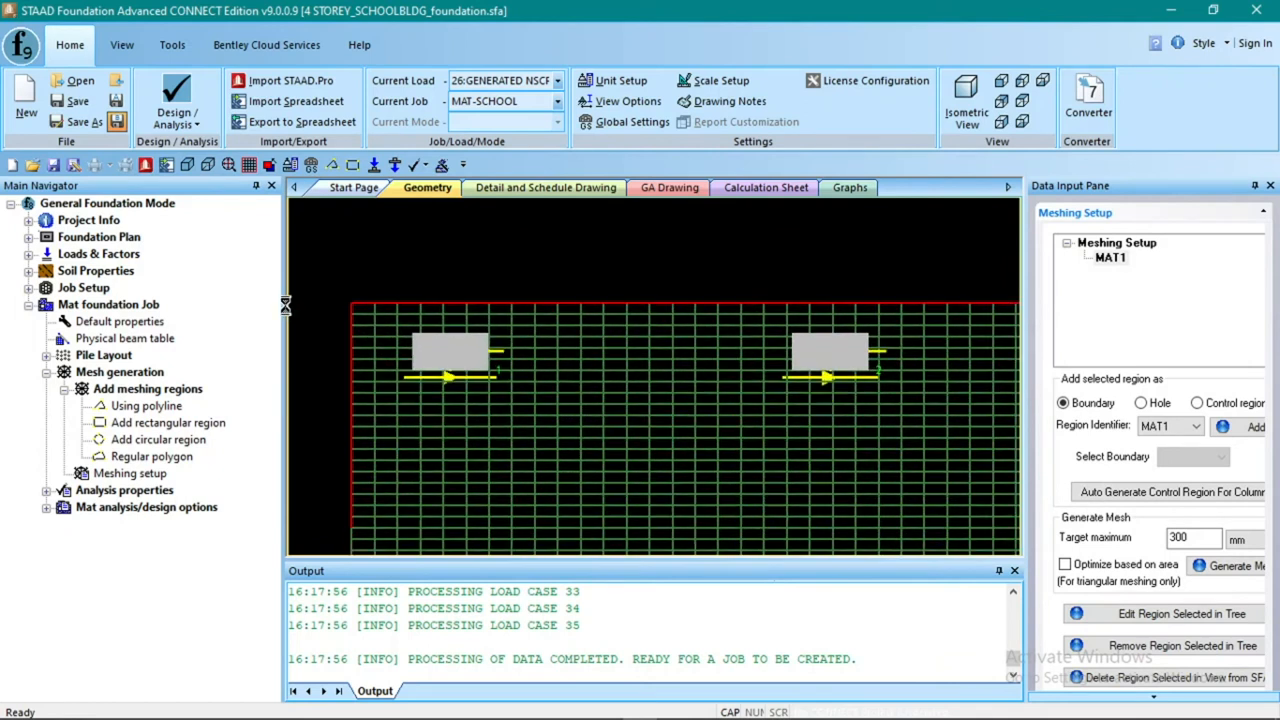
{"action": "scroll", "coordinate": [455, 282], "scroll_direction": "down", "scroll_amount": 3}
{"action": "scroll", "coordinate": [335, 270], "scroll_direction": "up", "scroll_amount": 5}
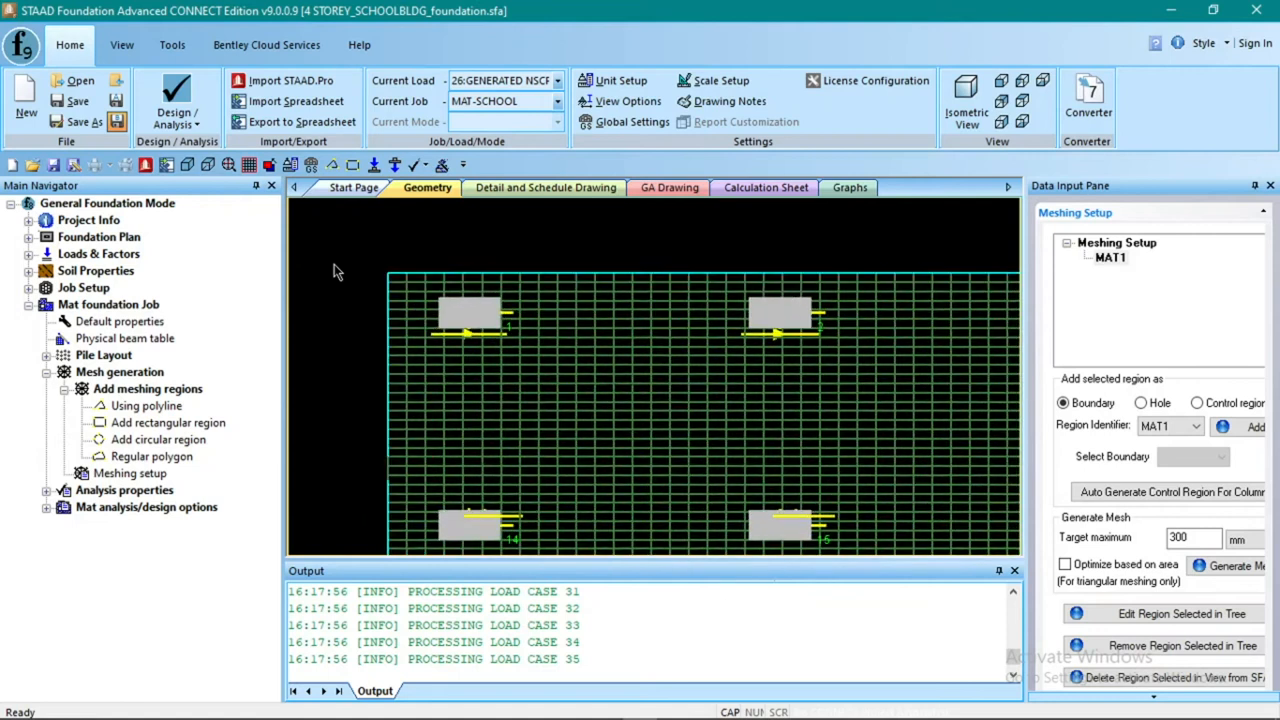
{"action": "scroll", "coordinate": [404, 290], "scroll_direction": "down", "scroll_amount": 8}
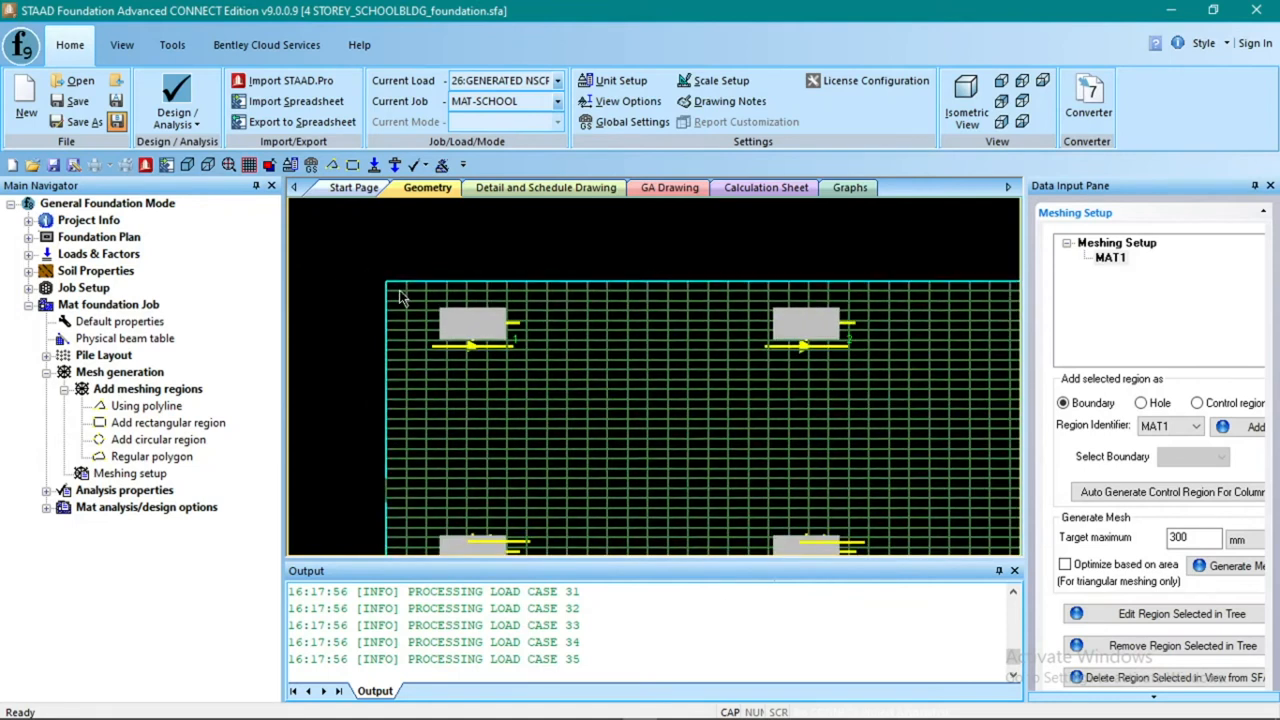
{"action": "scroll", "coordinate": [431, 341], "scroll_direction": "up", "scroll_amount": 4}
{"action": "scroll", "coordinate": [431, 341], "scroll_direction": "up", "scroll_amount": 4}
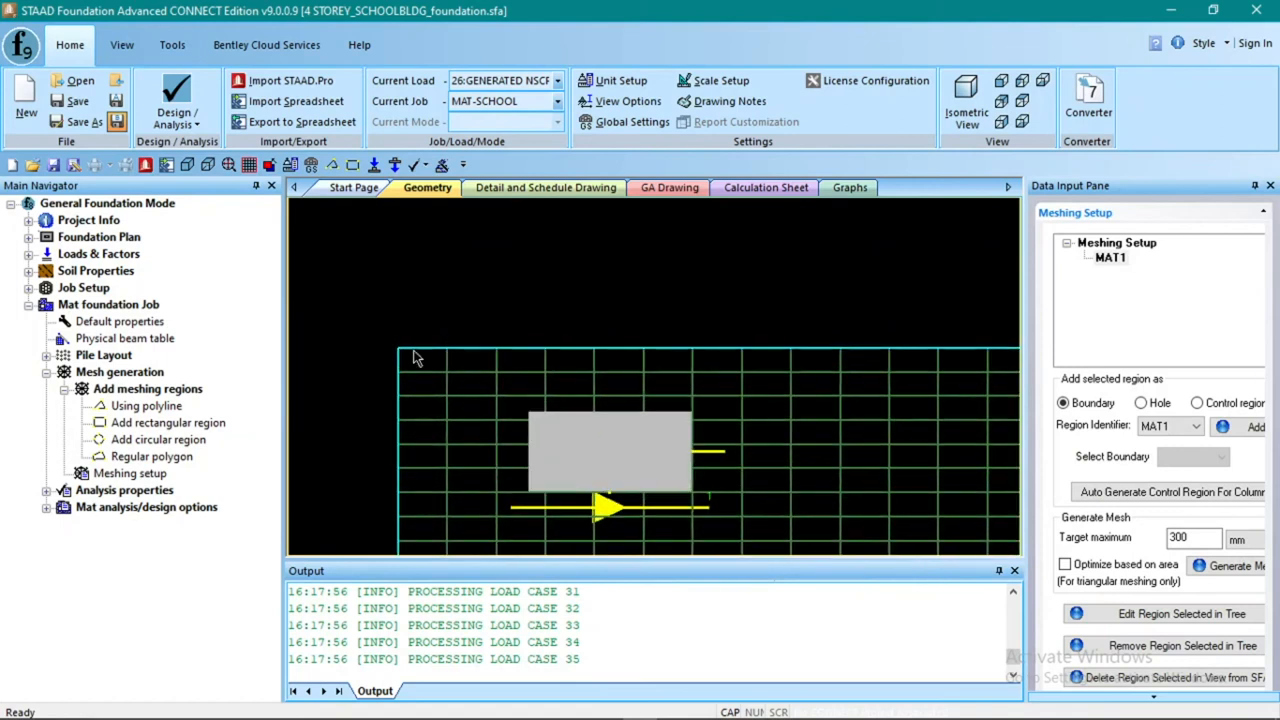
{"action": "scroll", "coordinate": [531, 370], "scroll_direction": "down", "scroll_amount": 4}
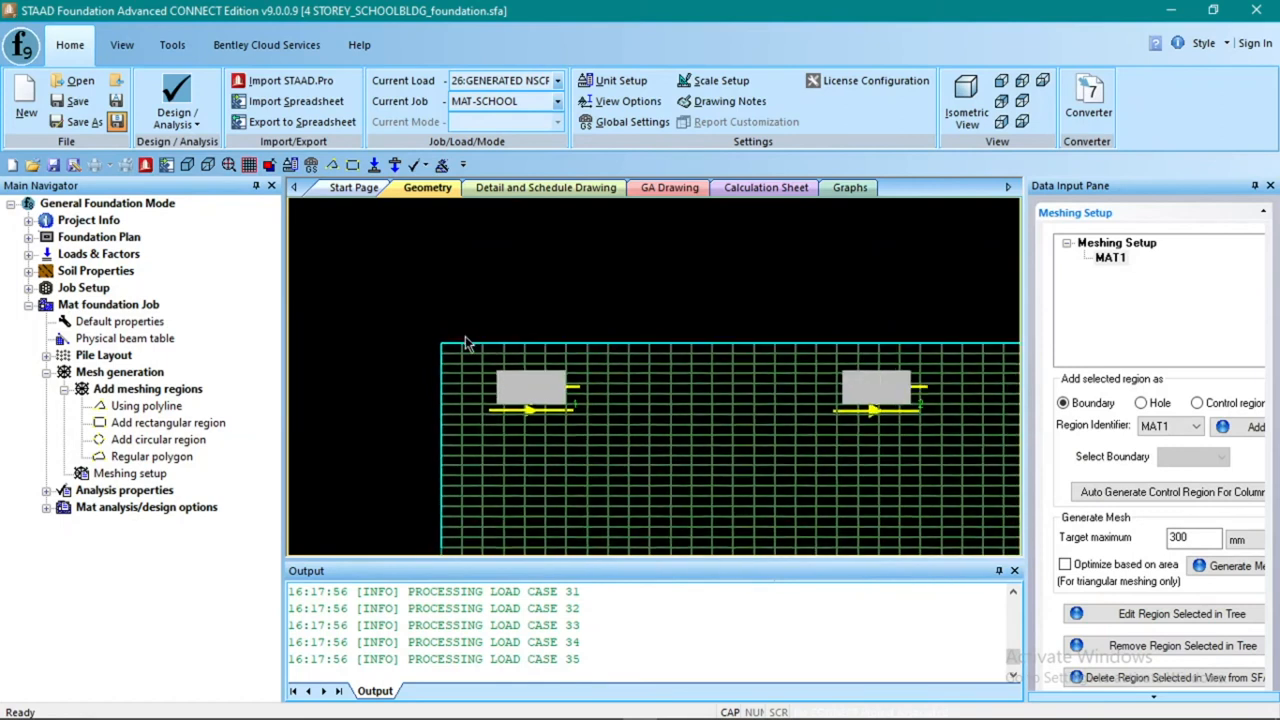
{"action": "scroll", "coordinate": [443, 343], "scroll_direction": "up", "scroll_amount": 3}
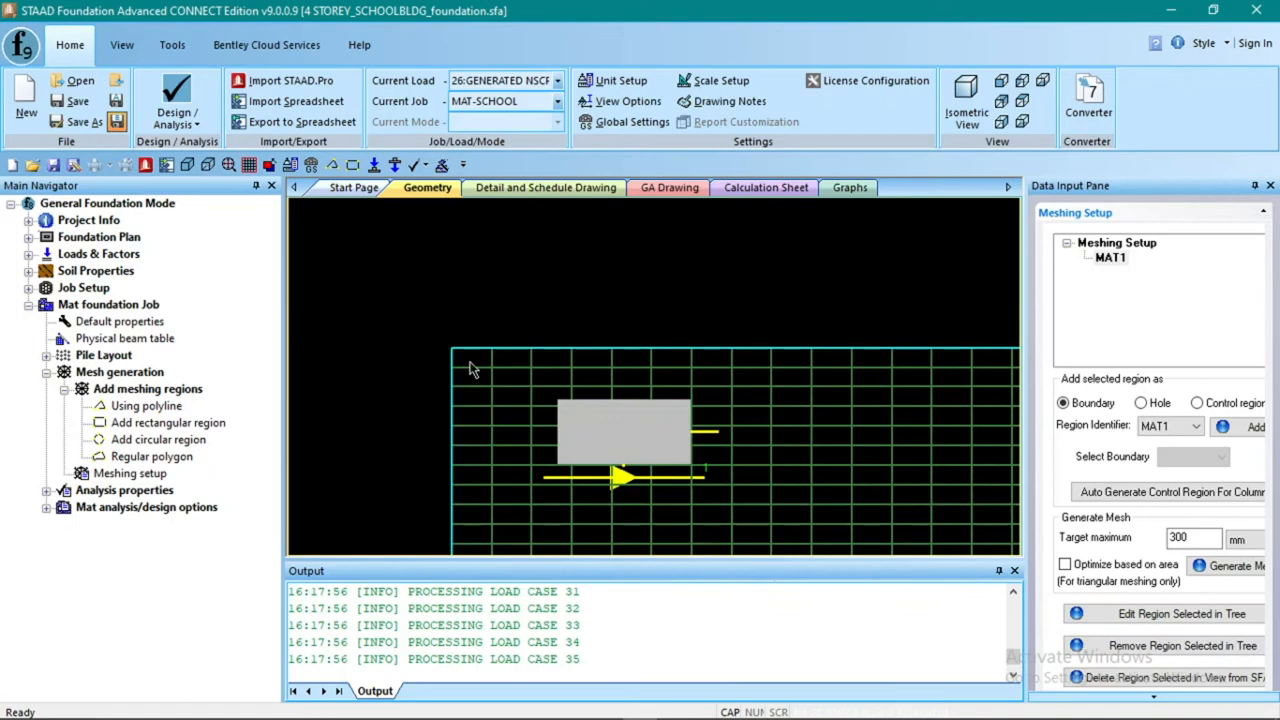
{"action": "scroll", "coordinate": [514, 355], "scroll_direction": "down", "scroll_amount": 2}
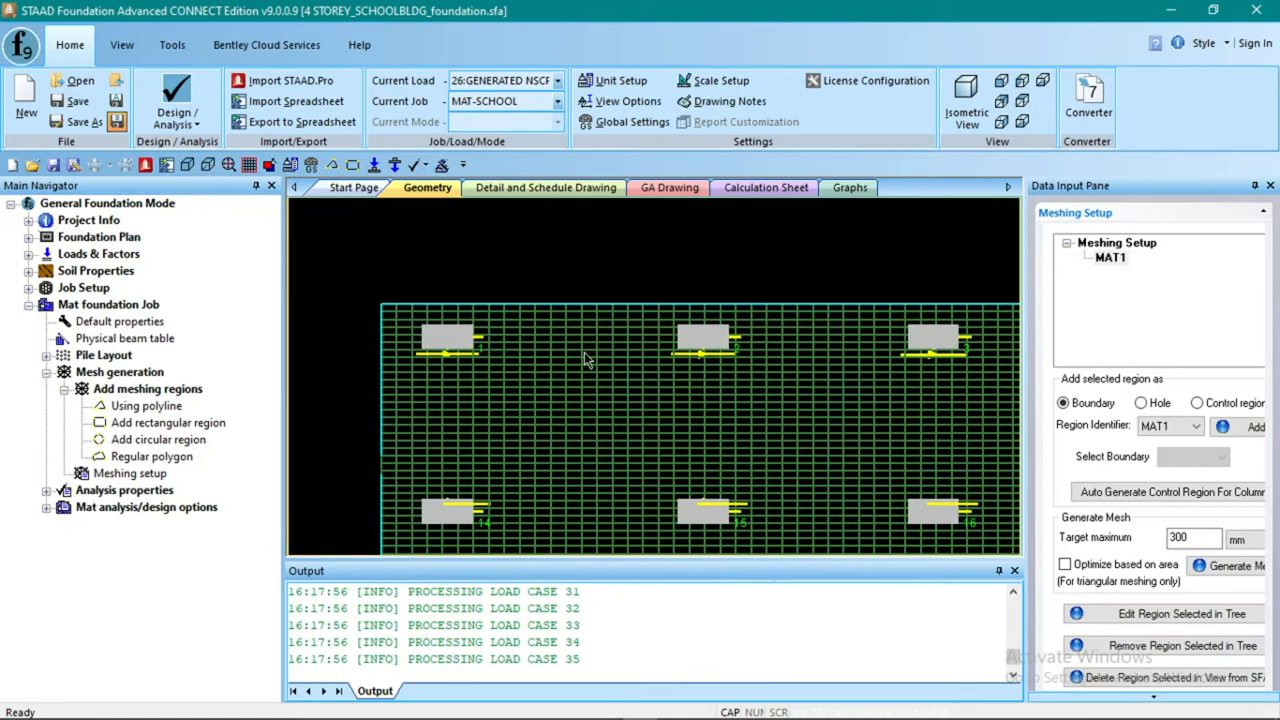
In the analysis properties, set both the analysis and design slab thickness of MAT1 to 600 mm
{"action": "left_click", "coordinate": [46, 373]}
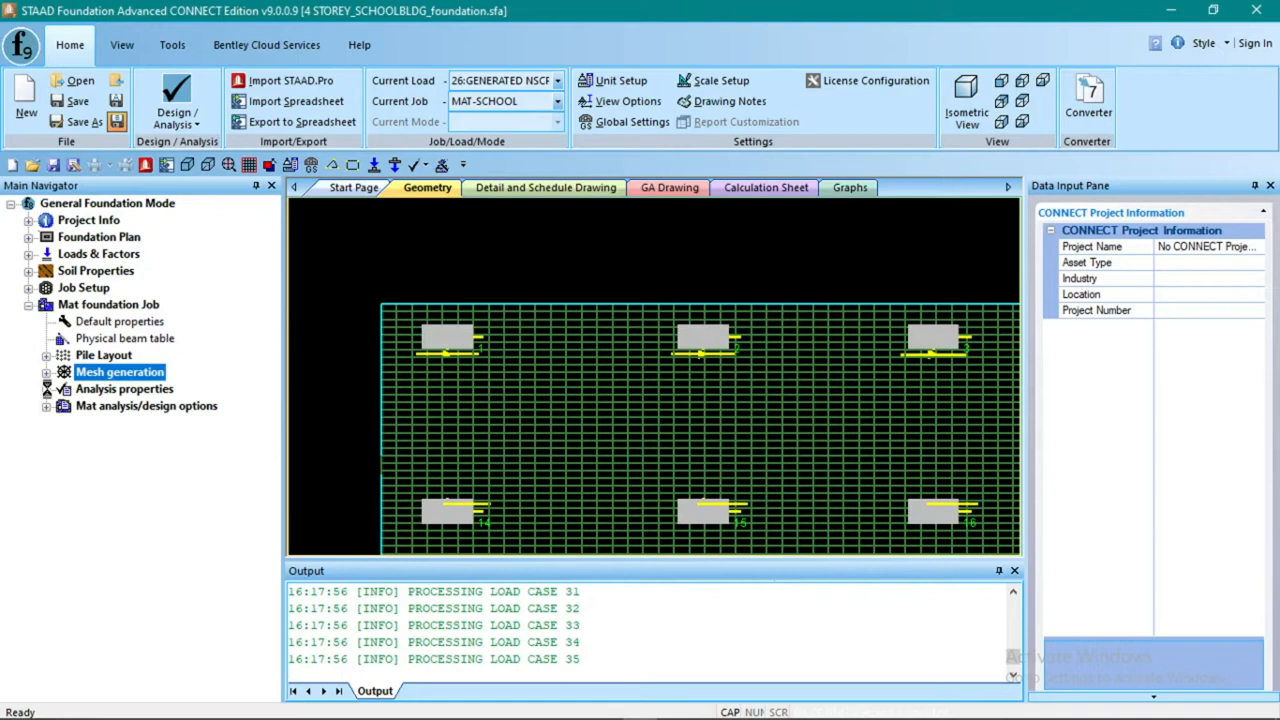
{"action": "left_click", "coordinate": [46, 389]}
{"action": "left_click", "coordinate": [108, 410]}
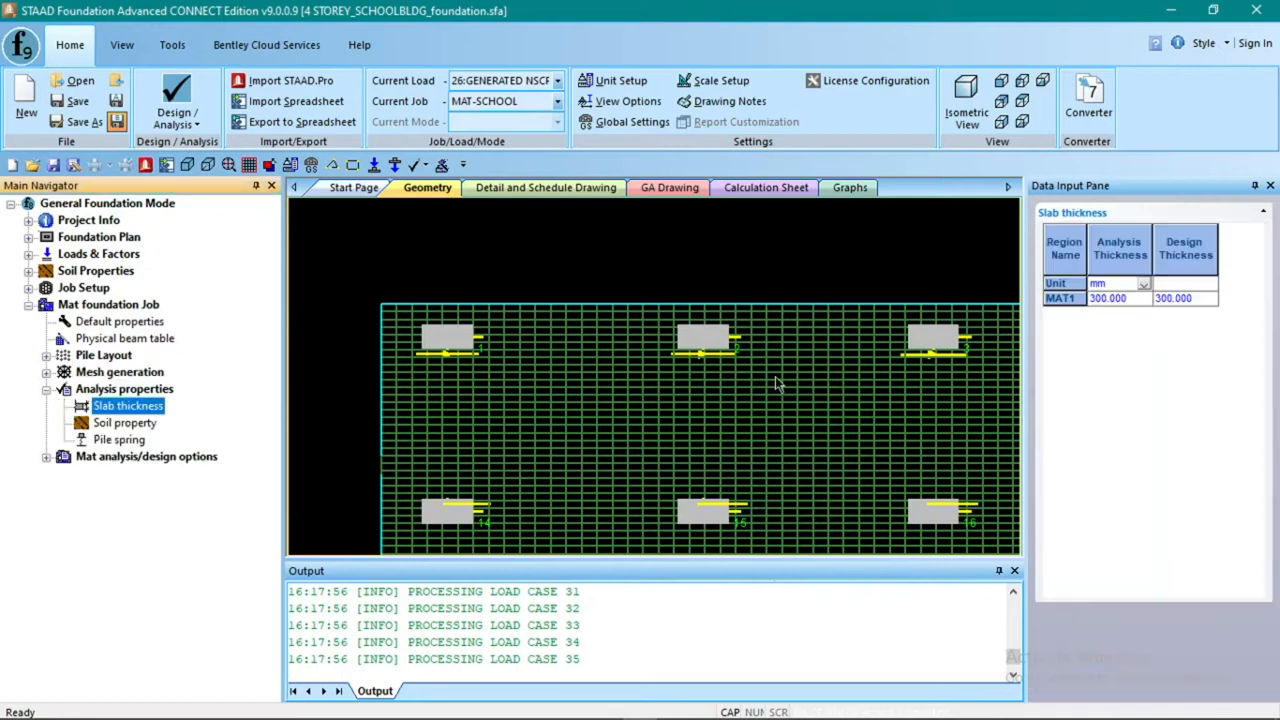
{"action": "left_click", "coordinate": [1097, 298]}
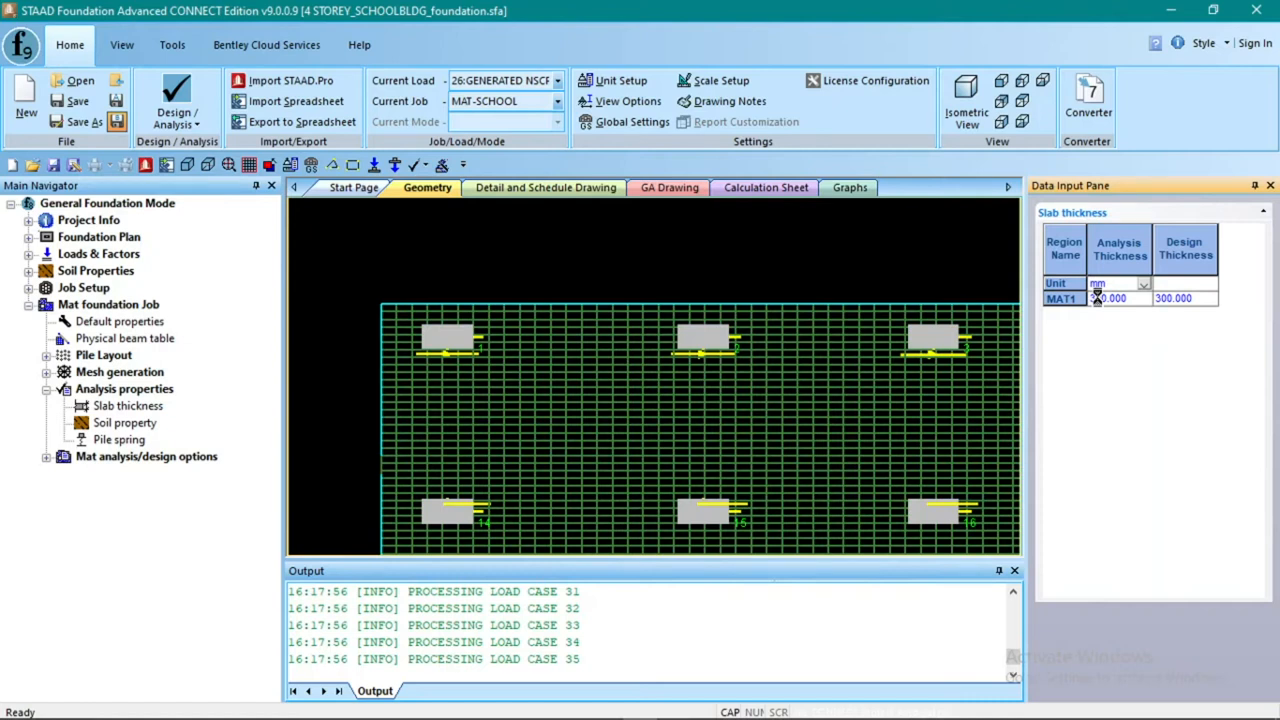
{"action": "left_click_drag", "start_coordinate": [1097, 298], "coordinate": [1086, 298]}
{"action": "type", "text": "6"}
{"action": "left_click", "coordinate": [1164, 298]}
{"action": "left_click_drag", "start_coordinate": [1165, 298], "coordinate": [1143, 300]}
{"action": "type", "text": "60"}
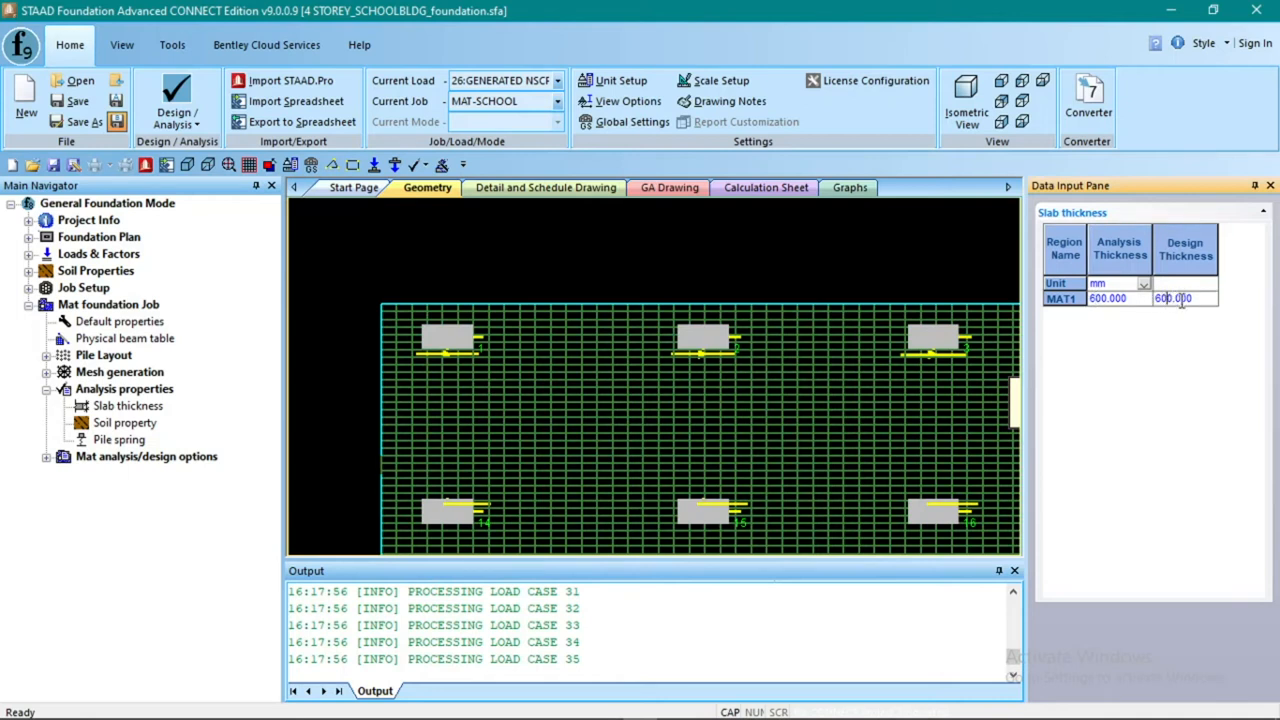
Set the soil density to 18 kN/m3 in the mat's soil properties
{"action": "left_click", "coordinate": [145, 425]}
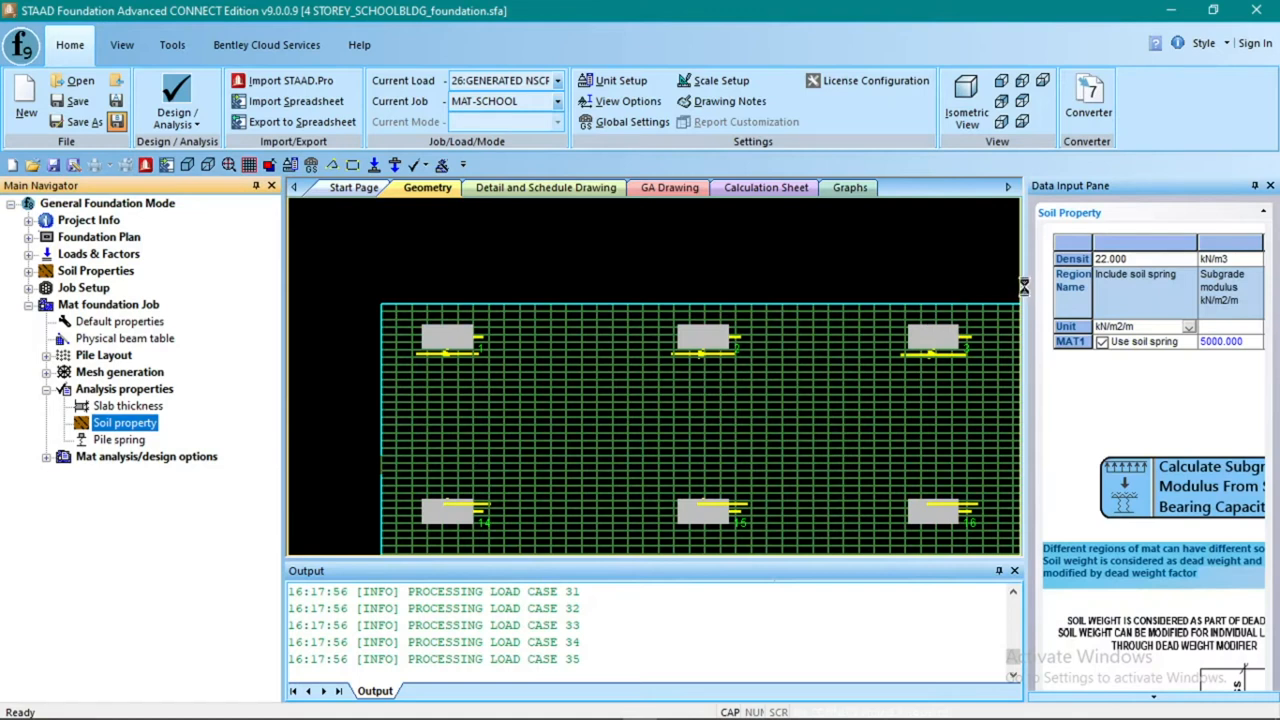
{"action": "double_click", "coordinate": [972, 258]}
{"action": "type", "text": "18"}
{"action": "left_click", "coordinate": [1027, 294]}
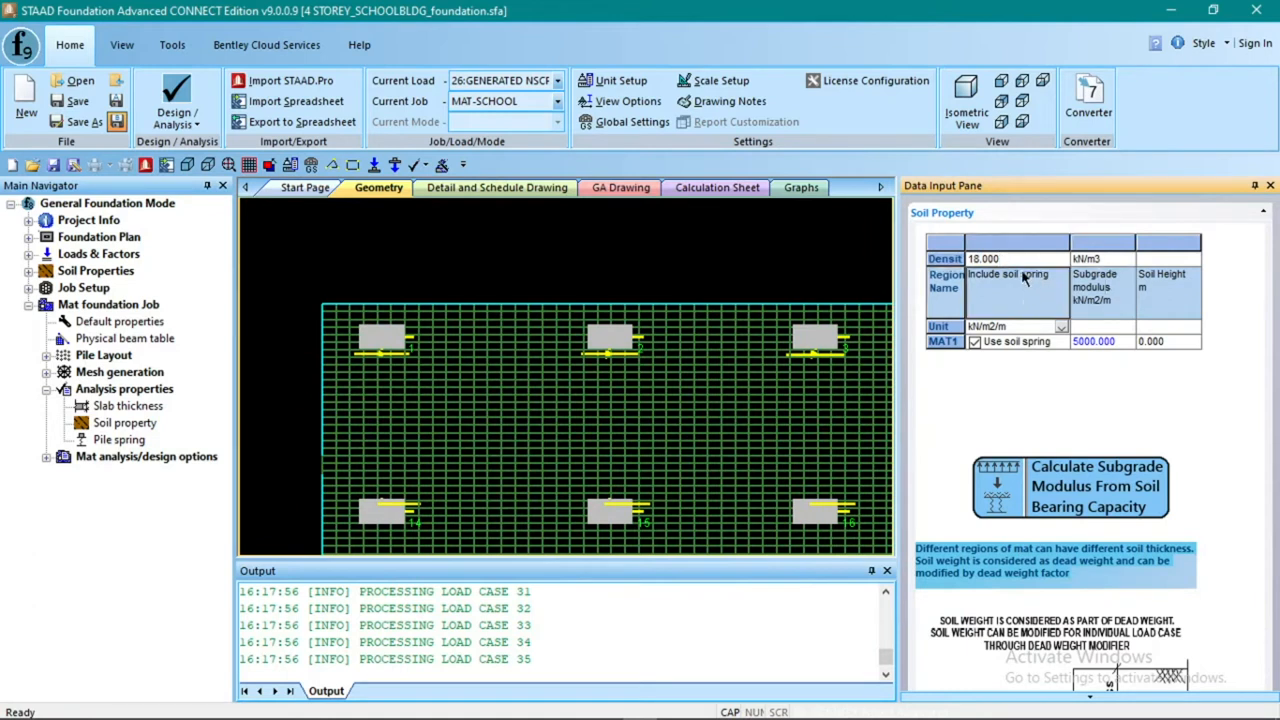
{"action": "left_click", "coordinate": [1012, 260]}
{"action": "left_click", "coordinate": [1117, 259]}
{"action": "left_click", "coordinate": [1043, 295]}
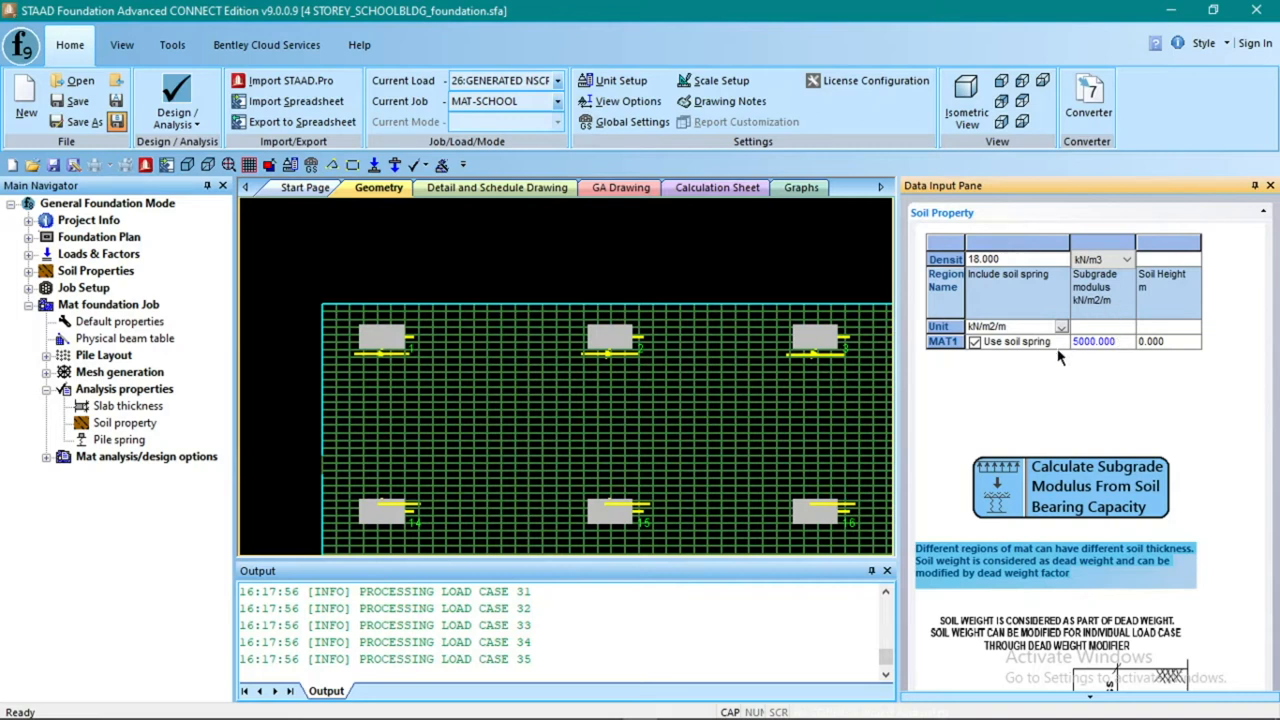
Calculate MAT1's subgrade modulus from a bearing capacity of 100 kN/m2, safety factor 3 and allowable settlement of 25 mm, and assign it
{"action": "left_click", "coordinate": [1104, 340]}
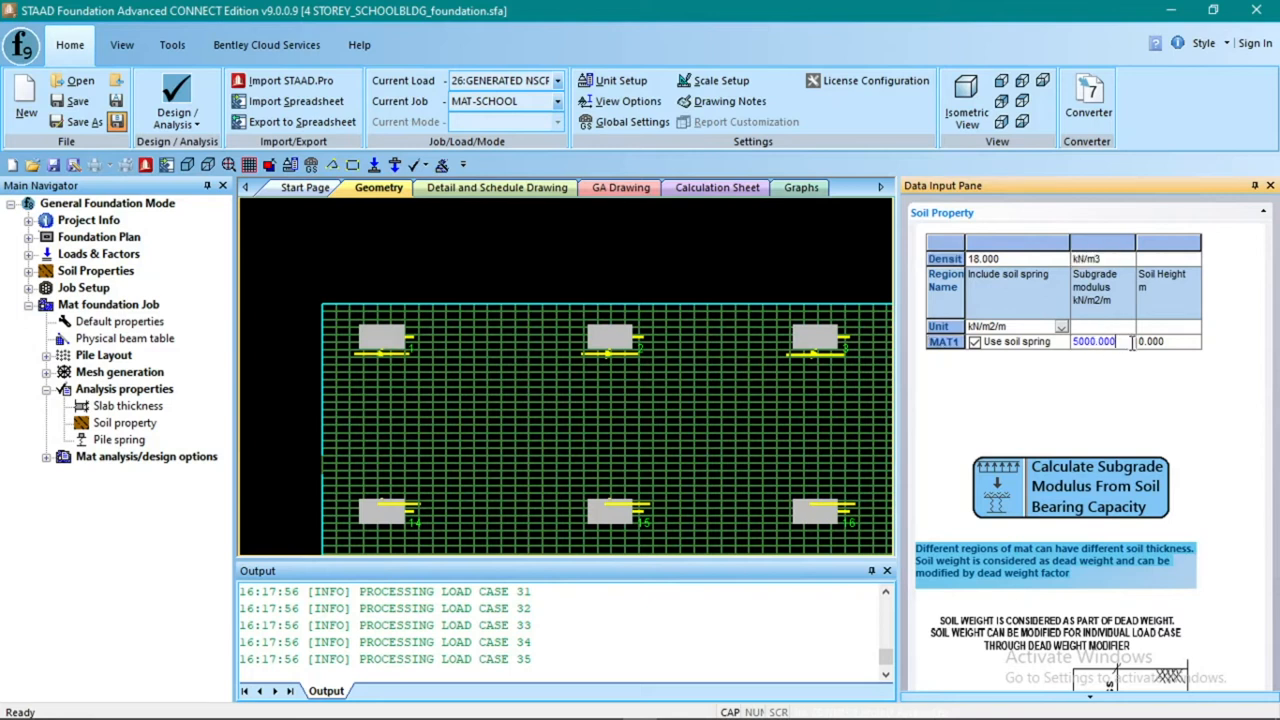
{"action": "left_click", "coordinate": [1078, 487]}
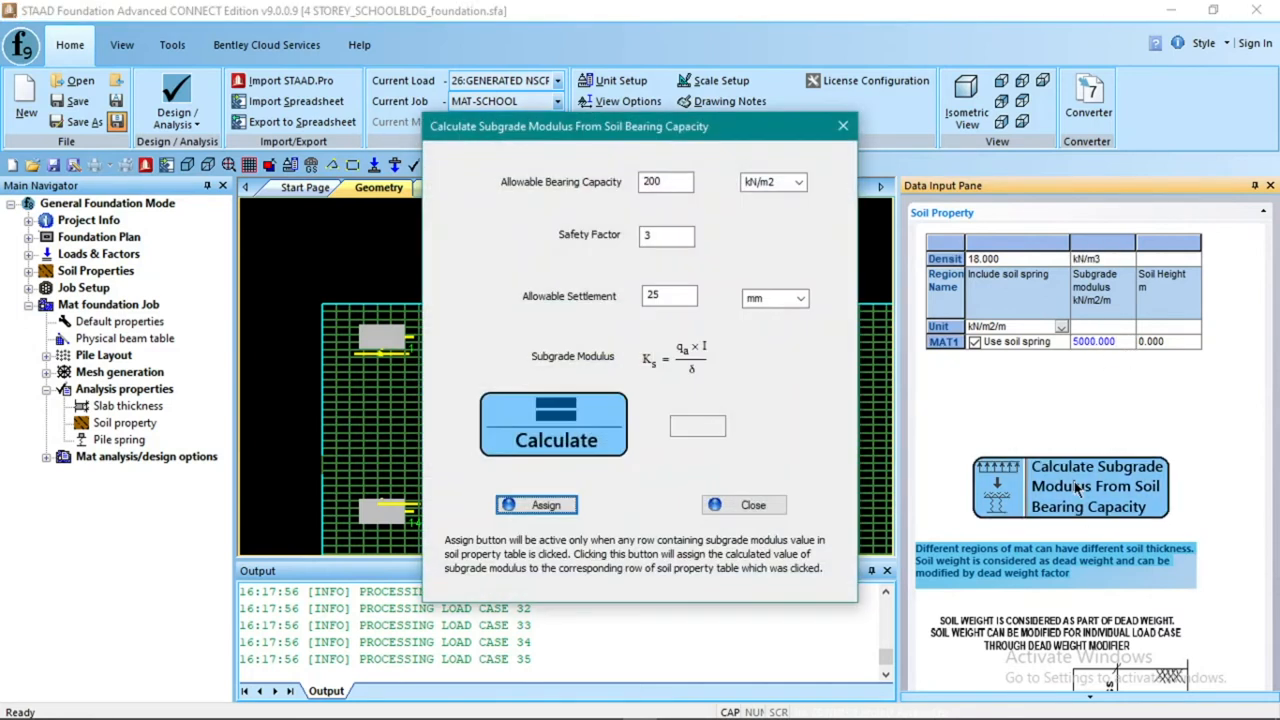
{"action": "left_click_drag", "start_coordinate": [666, 181], "coordinate": [632, 181]}
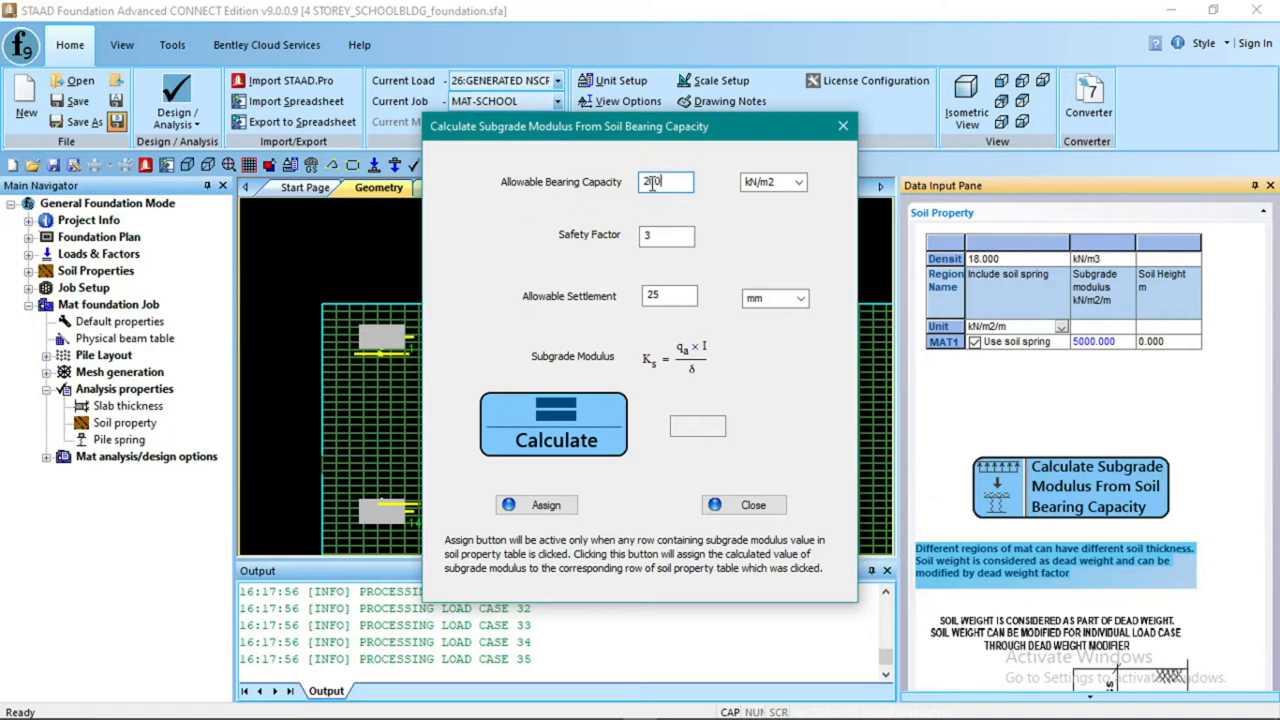
{"action": "type", "text": "1"}
{"action": "left_click", "coordinate": [670, 236]}
{"action": "left_click", "coordinate": [657, 293]}
{"action": "left_click_drag", "start_coordinate": [665, 295], "coordinate": [641, 290]}
{"action": "left_click", "coordinate": [551, 416]}
{"action": "left_click", "coordinate": [536, 505]}
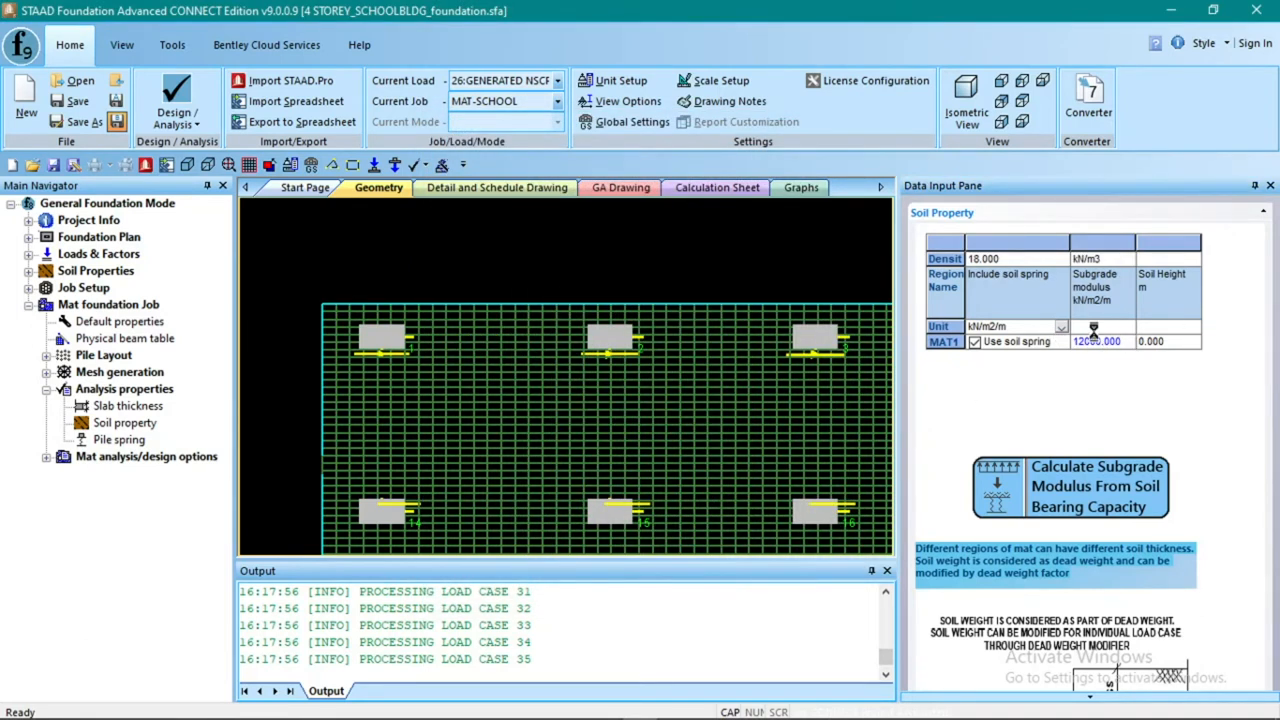
Set the soil height over MAT1 to 2 m
{"action": "left_click", "coordinate": [1176, 344]}
{"action": "type", "text": "2"}
{"action": "left_click", "coordinate": [1166, 332]}
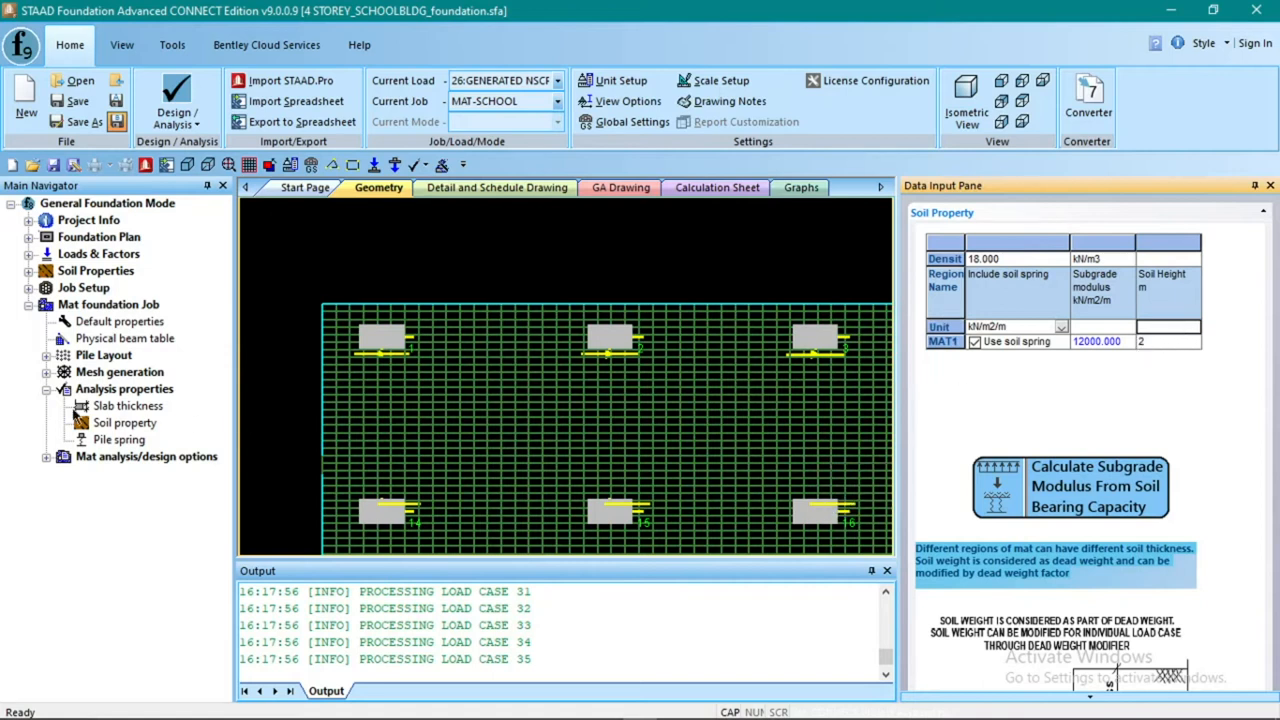
Run the mat foundation analysis and design from the mat analysis/design options
{"action": "left_click", "coordinate": [47, 389]}
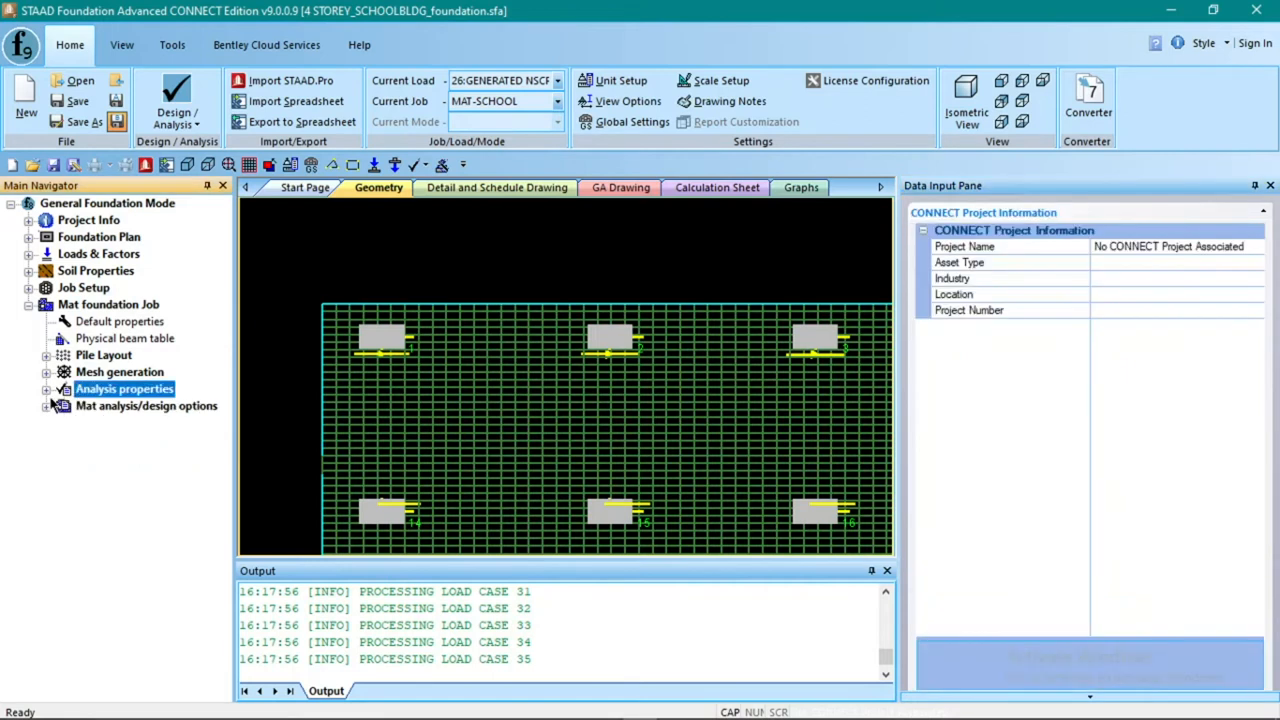
{"action": "left_click", "coordinate": [45, 406]}
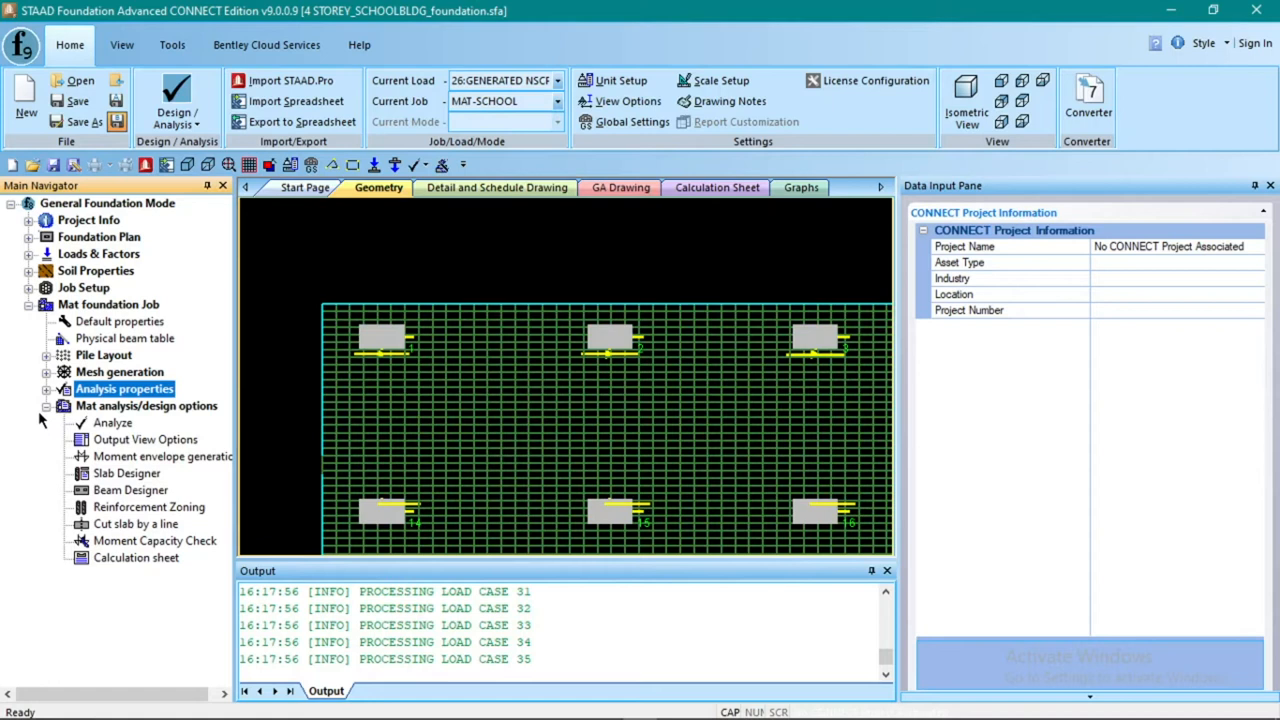
{"action": "left_click", "coordinate": [110, 426]}
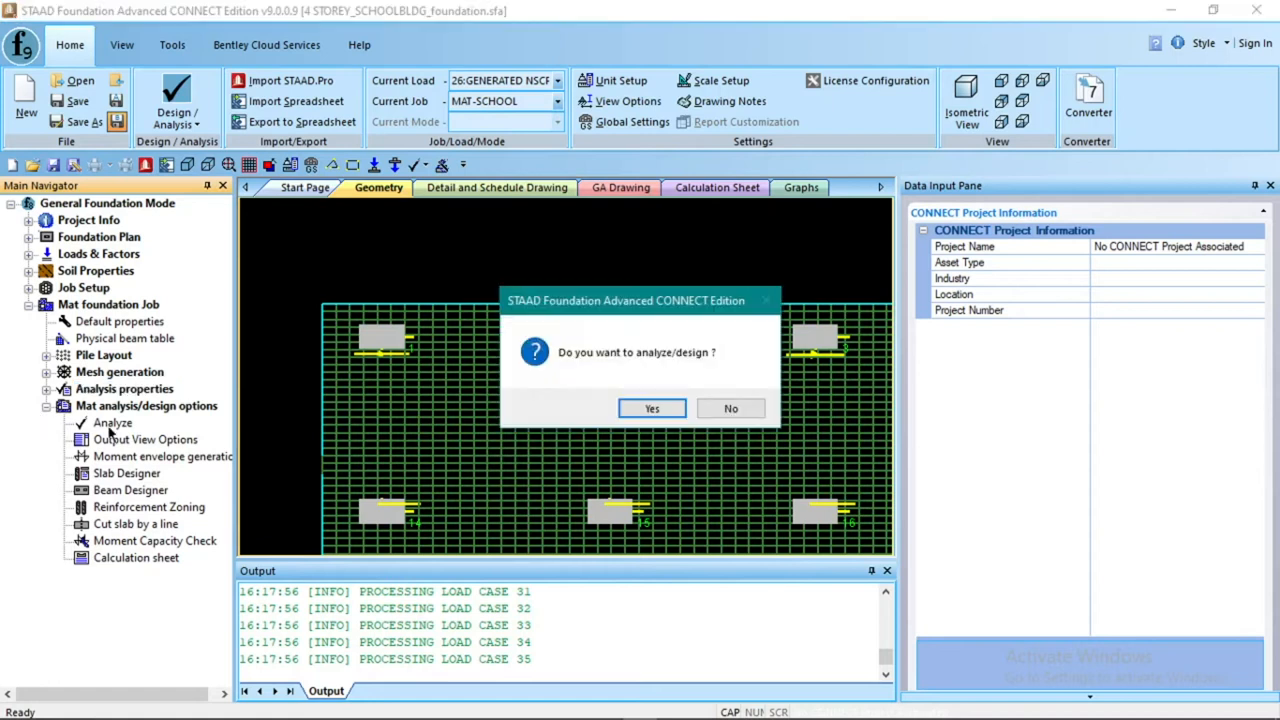
{"action": "left_click", "coordinate": [649, 411]}
{"action": "left_click", "coordinate": [659, 400]}
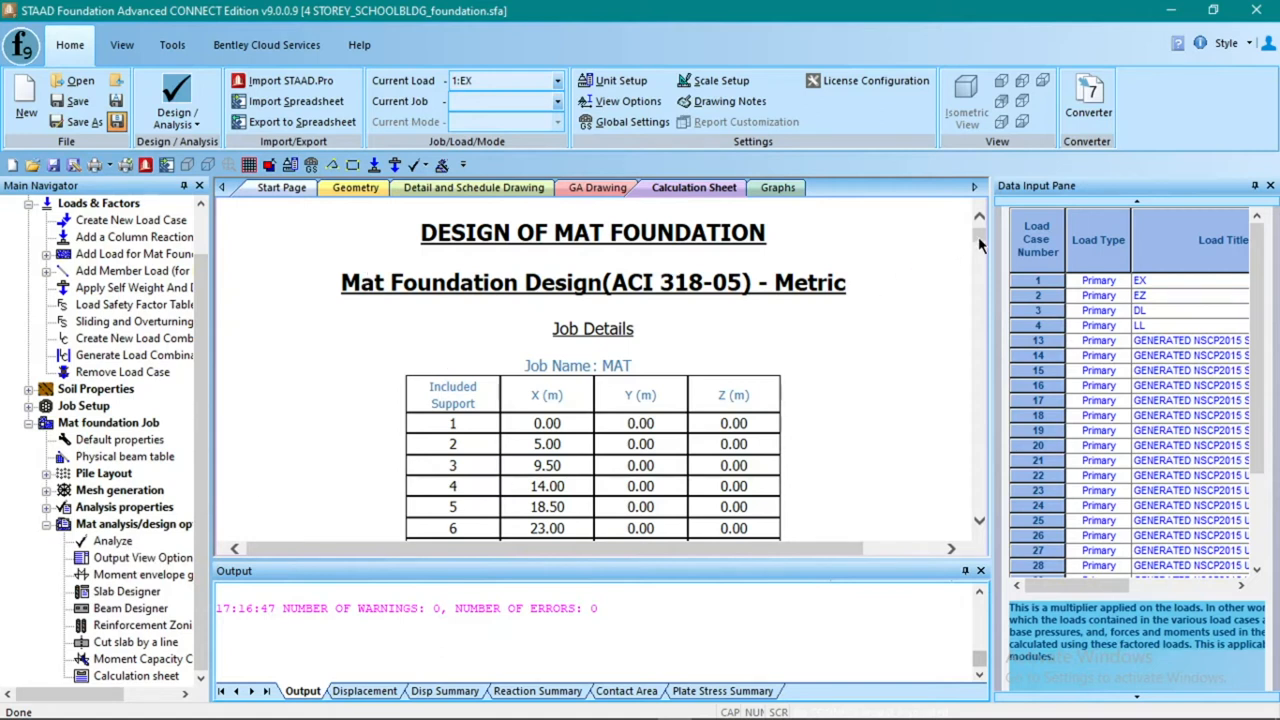
Review the calculation sheet from the column reactions applied on the mat down to the mat self weight
{"action": "mouse_move", "coordinate": [978, 236]}
{"action": "left_mouse_down"}
{"action": "mouse_move", "coordinate": [979, 250]}
{"action": "mouse_move", "coordinate": [986, 220]}
{"action": "mouse_move", "coordinate": [978, 512]}
{"action": "mouse_move", "coordinate": [988, 233]}
{"action": "left_mouse_up"}
{"action": "scroll", "coordinate": [839, 372], "scroll_direction": "down", "scroll_amount": 12}
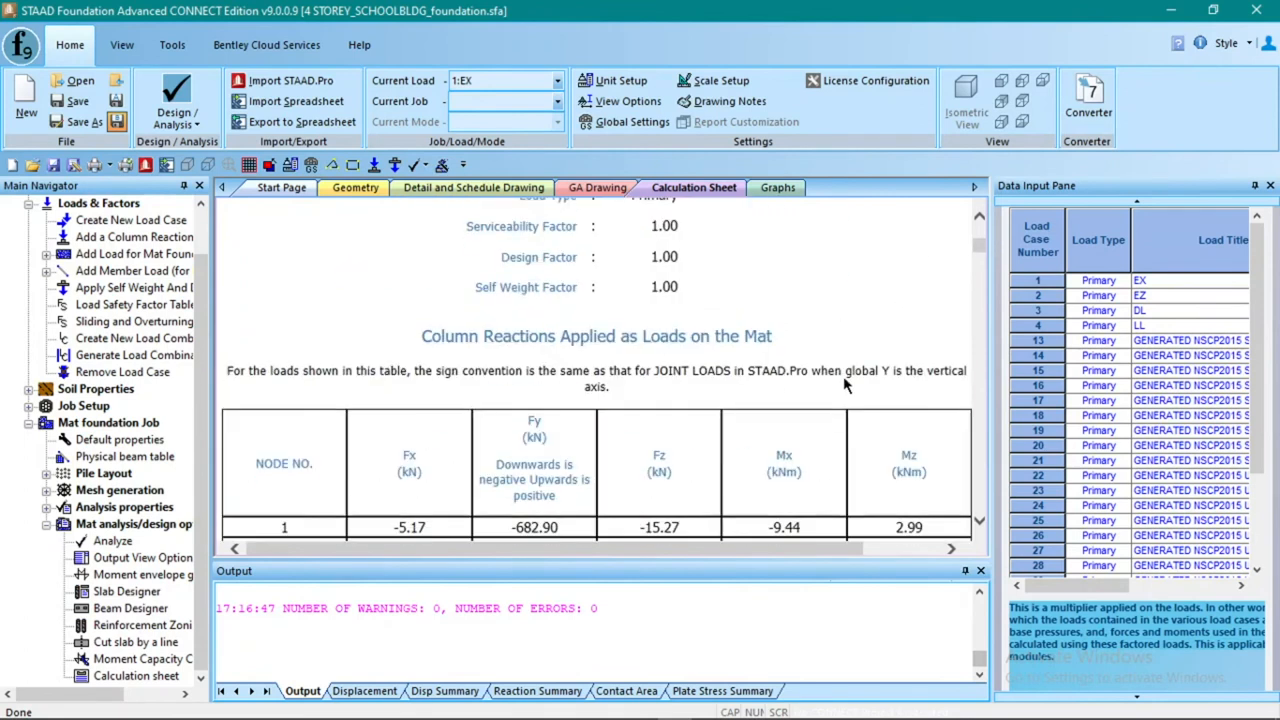
{"action": "scroll", "coordinate": [841, 378], "scroll_direction": "down", "scroll_amount": 4}
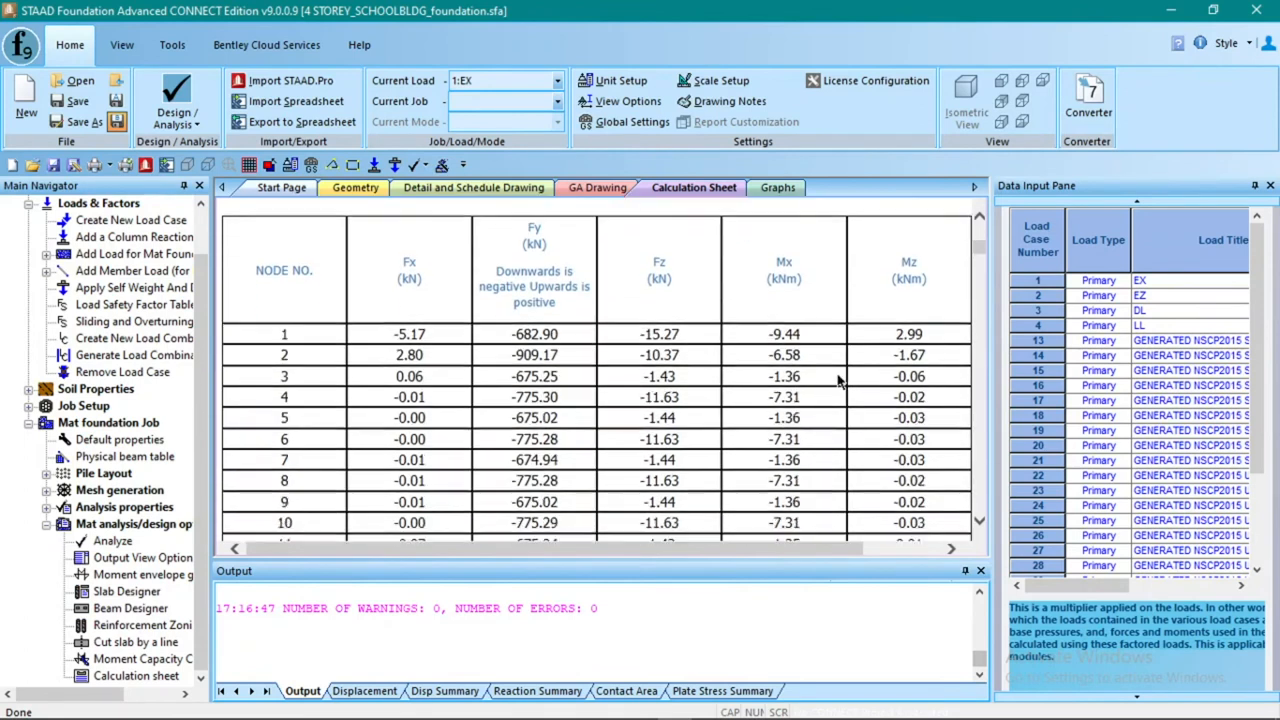
{"action": "scroll", "coordinate": [839, 380], "scroll_direction": "down", "scroll_amount": 18}
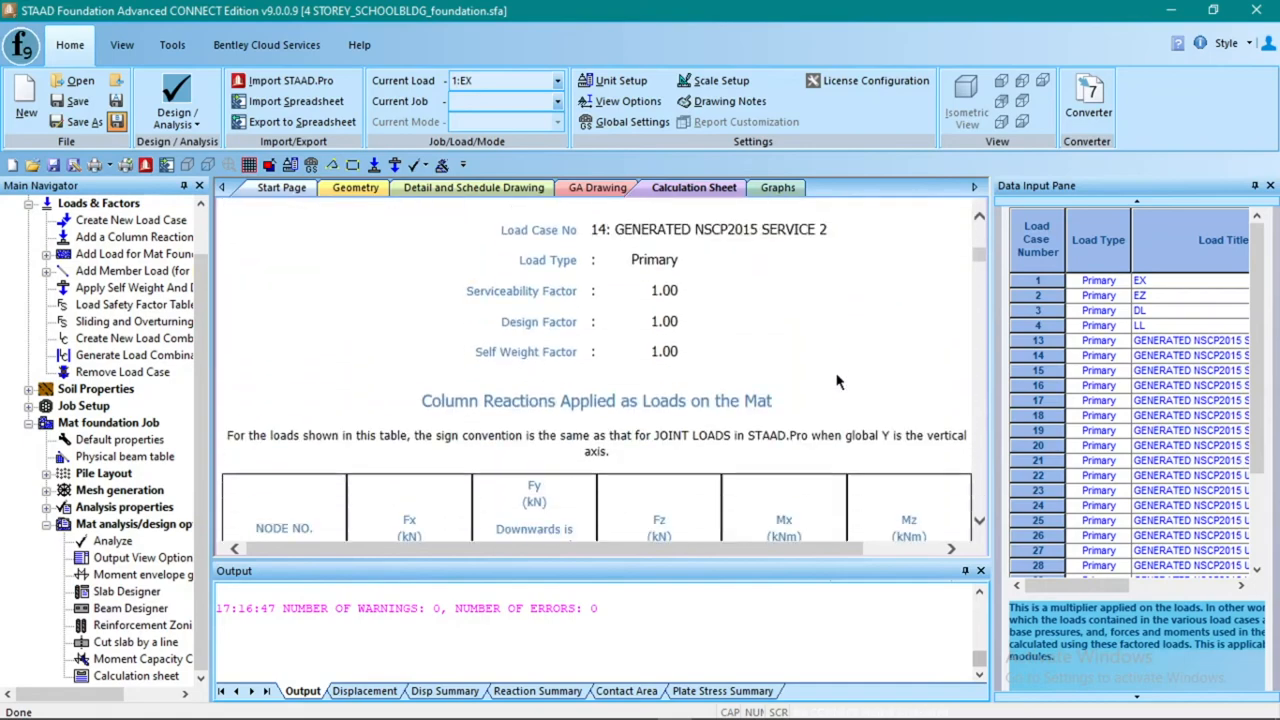
{"action": "scroll", "coordinate": [839, 377], "scroll_direction": "down", "scroll_amount": 5}
{"action": "left_click_drag", "start_coordinate": [979, 262], "coordinate": [973, 505]}
{"action": "scroll", "coordinate": [868, 480], "scroll_direction": "up", "scroll_amount": 1}
{"action": "scroll", "coordinate": [868, 480], "scroll_direction": "down", "scroll_amount": 1}
{"action": "left_click_drag", "start_coordinate": [690, 447], "coordinate": [768, 453]}
{"action": "left_click", "coordinate": [782, 450]}
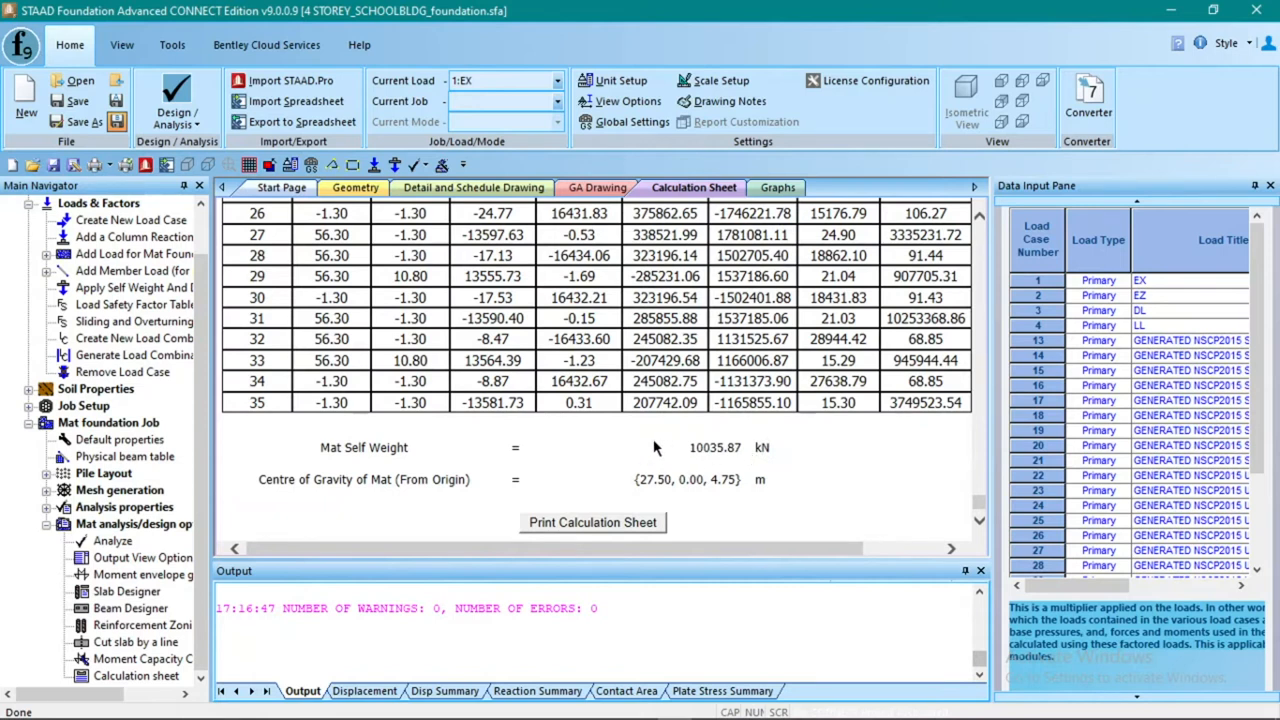
Examine the closing load case results and mat self weight in the calculation sheet, ending back at its beginning
{"action": "scroll", "coordinate": [900, 477], "scroll_direction": "up", "scroll_amount": 2}
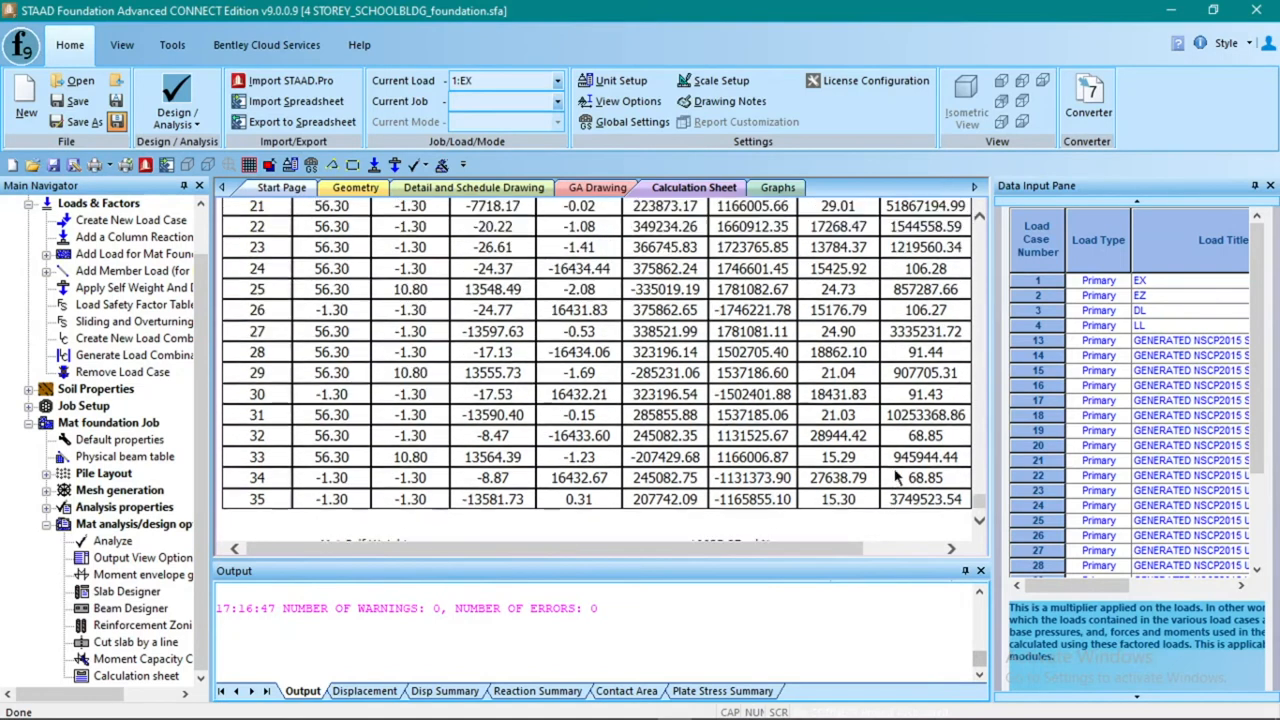
{"action": "scroll", "coordinate": [890, 480], "scroll_direction": "down", "scroll_amount": 2}
{"action": "scroll", "coordinate": [888, 480], "scroll_direction": "up", "scroll_amount": 5}
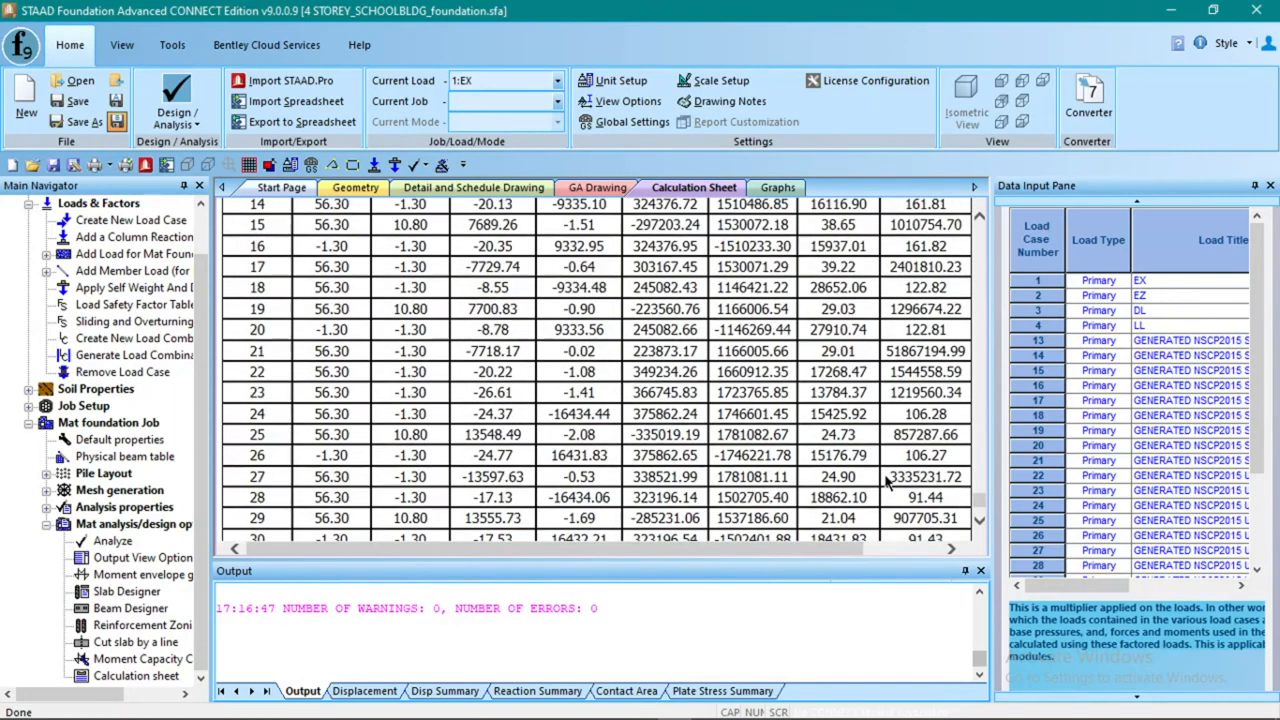
{"action": "scroll", "coordinate": [840, 495], "scroll_direction": "down", "scroll_amount": 5}
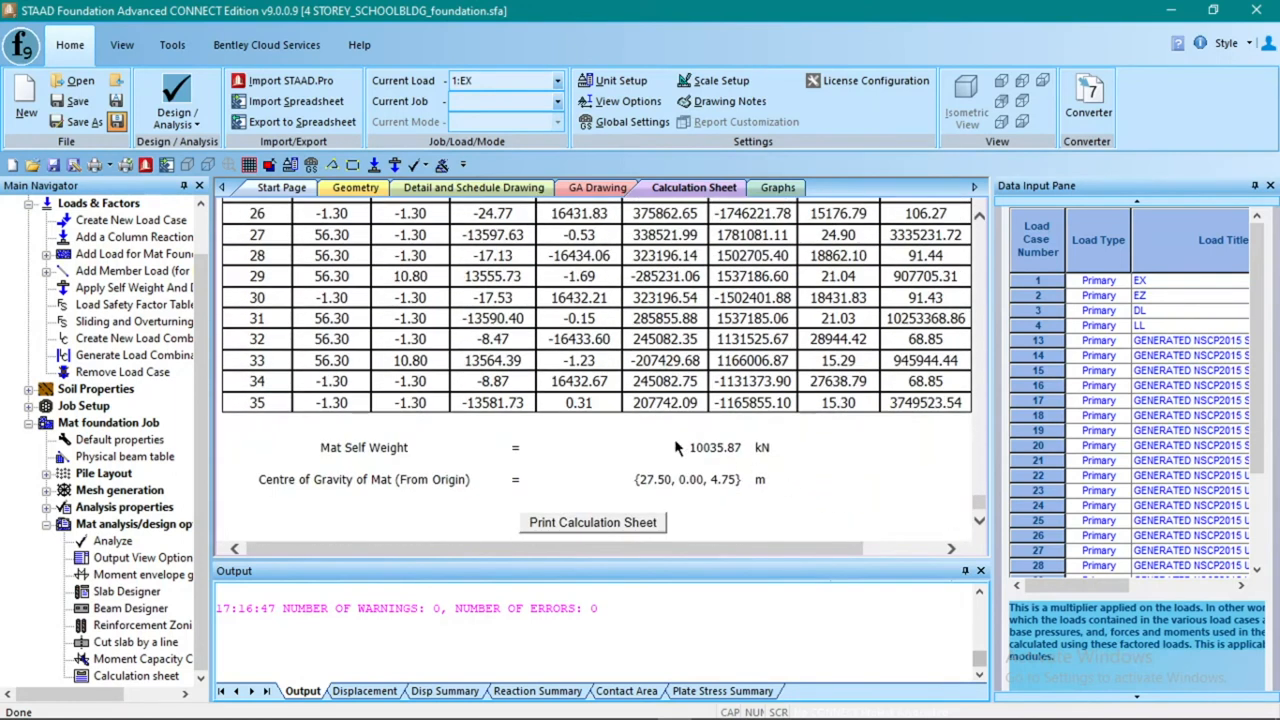
{"action": "left_click_drag", "start_coordinate": [686, 449], "coordinate": [772, 452]}
{"action": "left_click", "coordinate": [784, 458]}
{"action": "mouse_move", "coordinate": [978, 508]}
{"action": "left_mouse_down"}
{"action": "mouse_move", "coordinate": [978, 497]}
{"action": "mouse_move", "coordinate": [978, 508]}
{"action": "left_mouse_up"}
{"action": "left_click_drag", "start_coordinate": [683, 448], "coordinate": [758, 460]}
{"action": "left_click_drag", "start_coordinate": [692, 450], "coordinate": [766, 464]}
{"action": "left_click", "coordinate": [786, 452]}
{"action": "left_click_drag", "start_coordinate": [974, 505], "coordinate": [977, 228]}
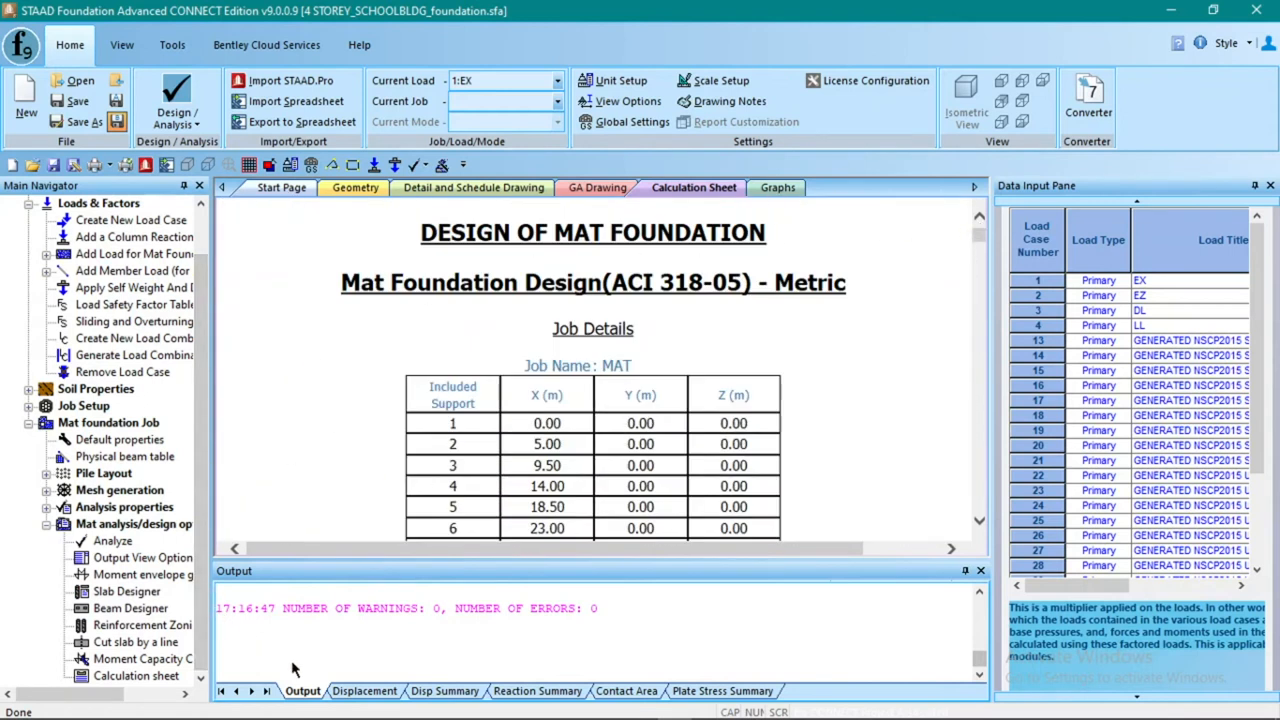
Look through the analysis output tables for plate stress, contact area, reactions and displacements
{"action": "left_click", "coordinate": [477, 663]}
{"action": "left_click", "coordinate": [716, 691]}
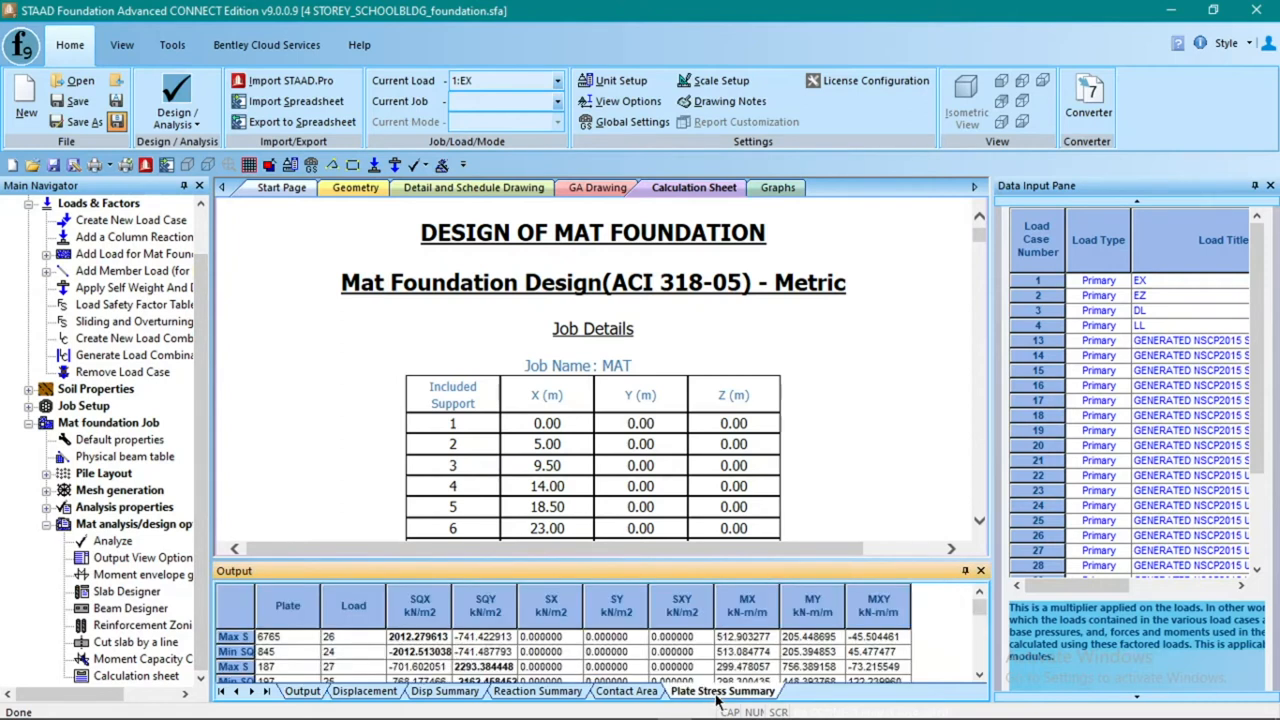
{"action": "left_click", "coordinate": [638, 692]}
{"action": "left_click", "coordinate": [568, 695]}
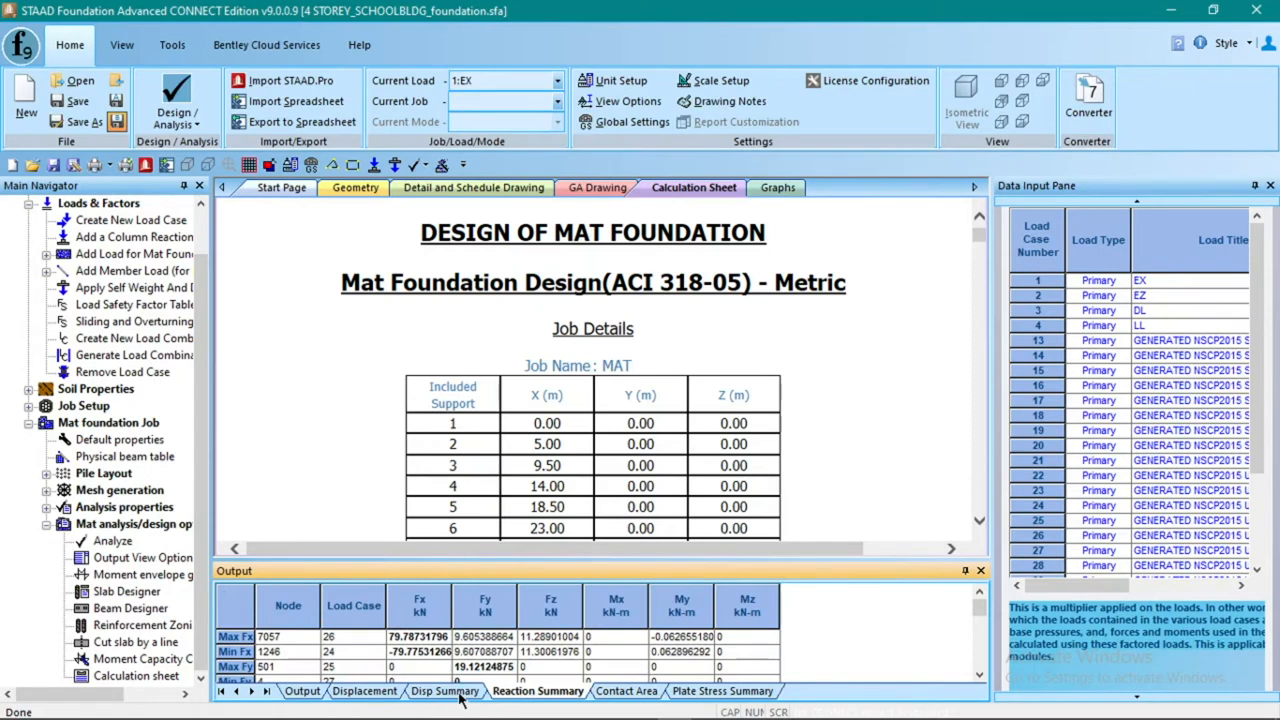
{"action": "left_click", "coordinate": [458, 695]}
{"action": "left_click", "coordinate": [390, 694]}
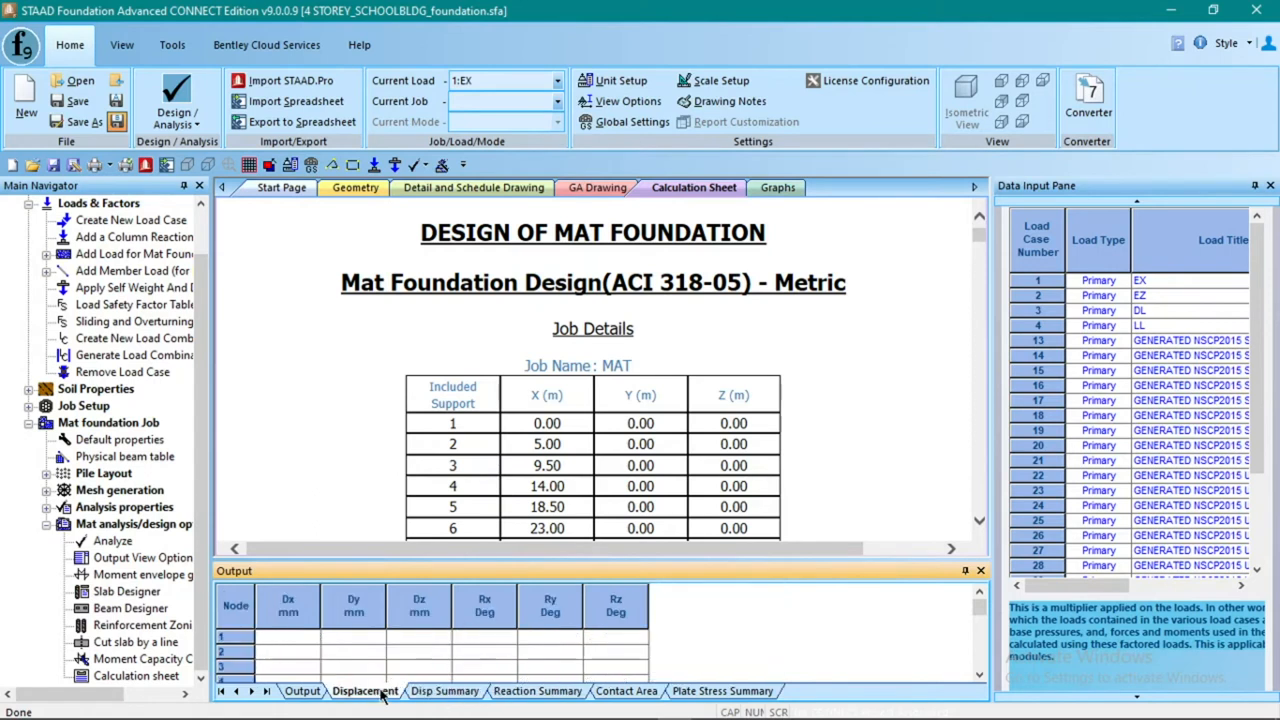
{"action": "left_click", "coordinate": [303, 694]}
Examine the plate stress summary's shear, membrane stress and moment columns, including SQX, SQY, MX, MY and MXY
{"action": "left_click", "coordinate": [714, 694]}
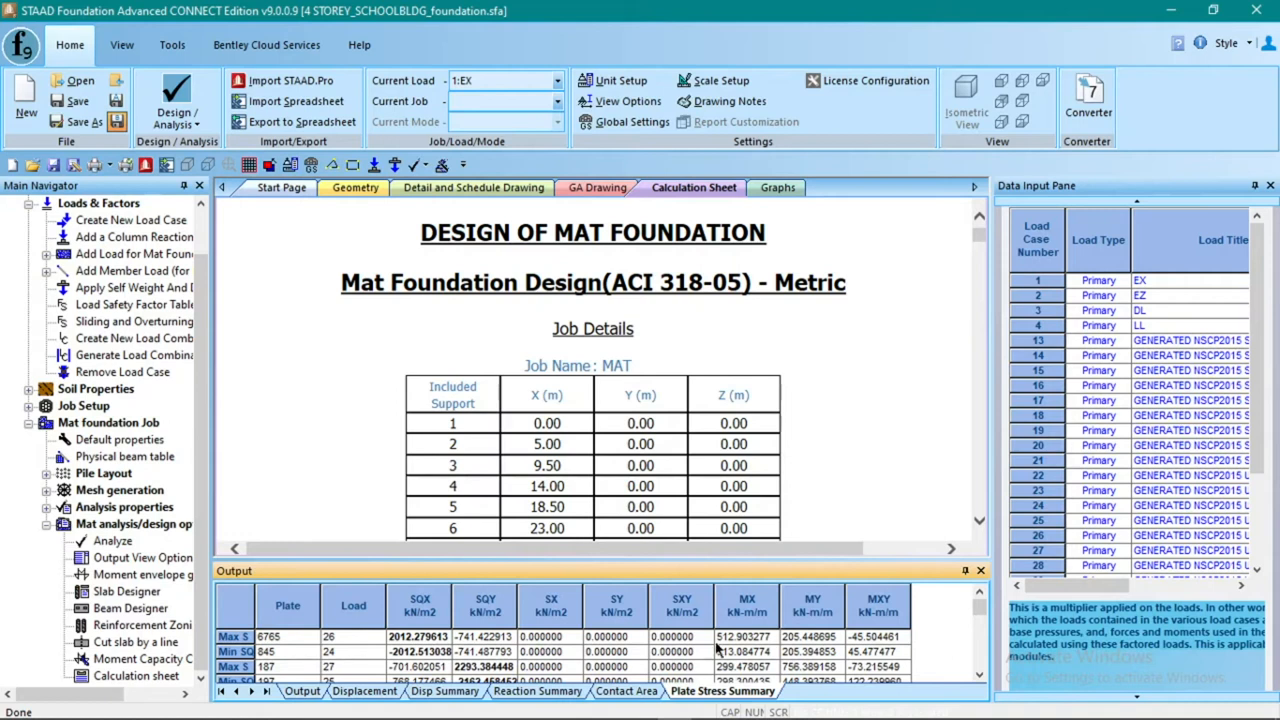
{"action": "left_click", "coordinate": [421, 606]}
{"action": "left_click", "coordinate": [485, 610]}
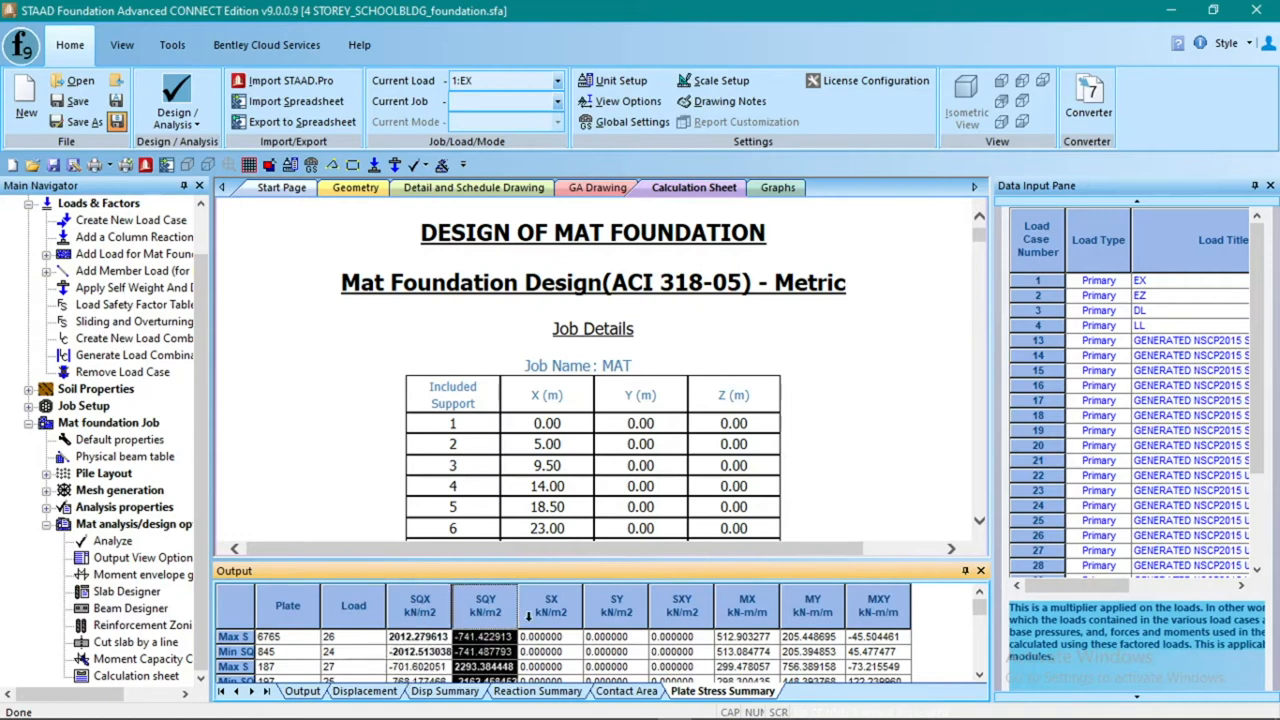
{"action": "left_click", "coordinate": [563, 610]}
{"action": "left_click", "coordinate": [619, 611]}
{"action": "left_click", "coordinate": [556, 606]}
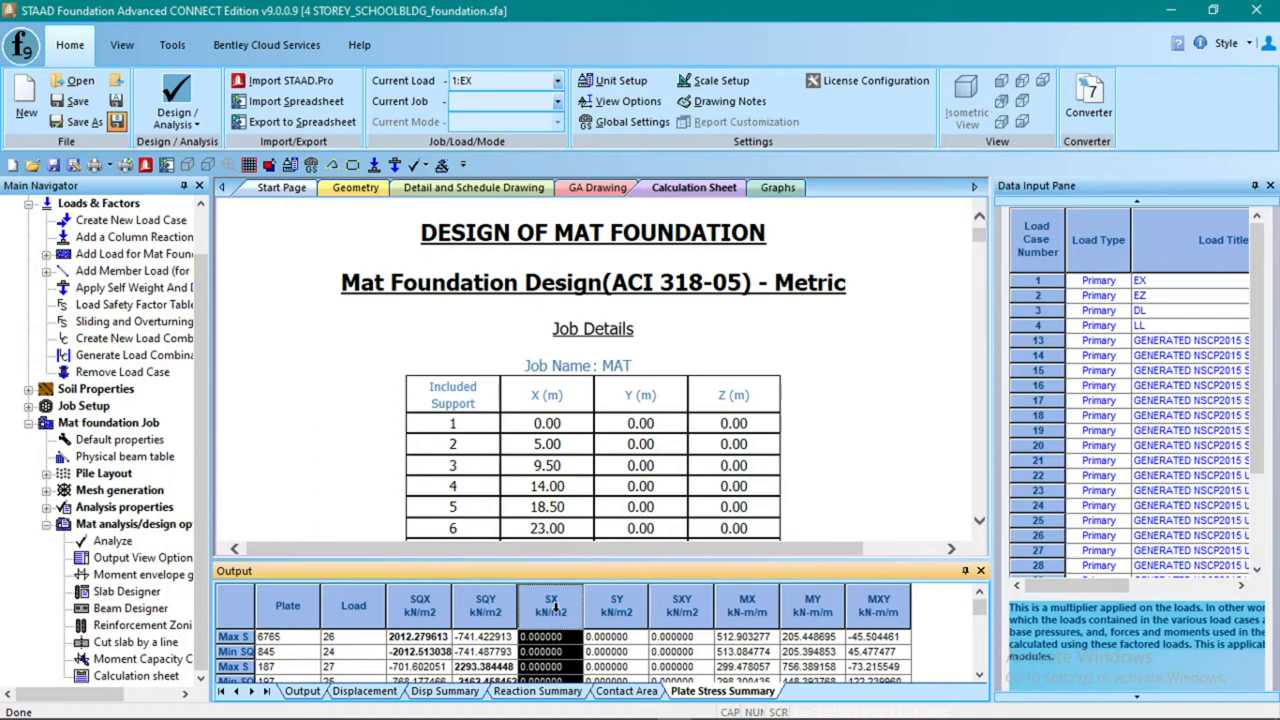
{"action": "left_click", "coordinate": [420, 601]}
{"action": "left_click", "coordinate": [497, 610]}
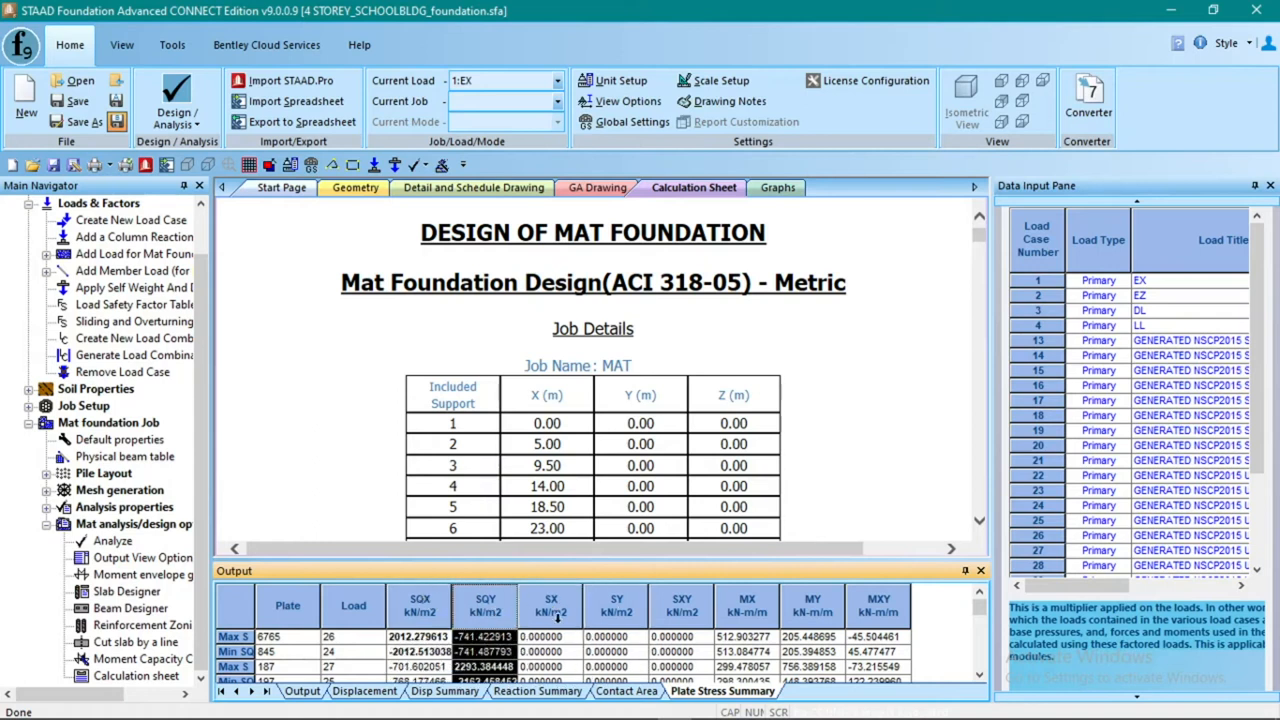
{"action": "left_click", "coordinate": [748, 605]}
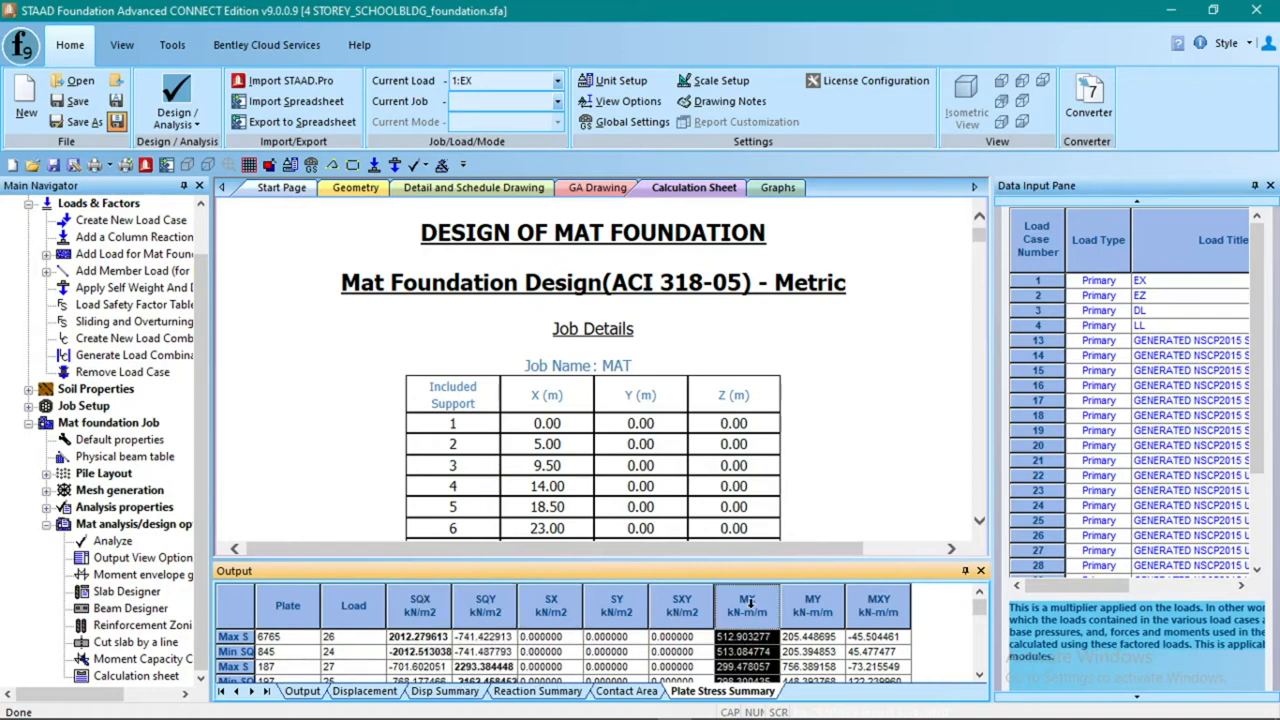
{"action": "left_click", "coordinate": [804, 612]}
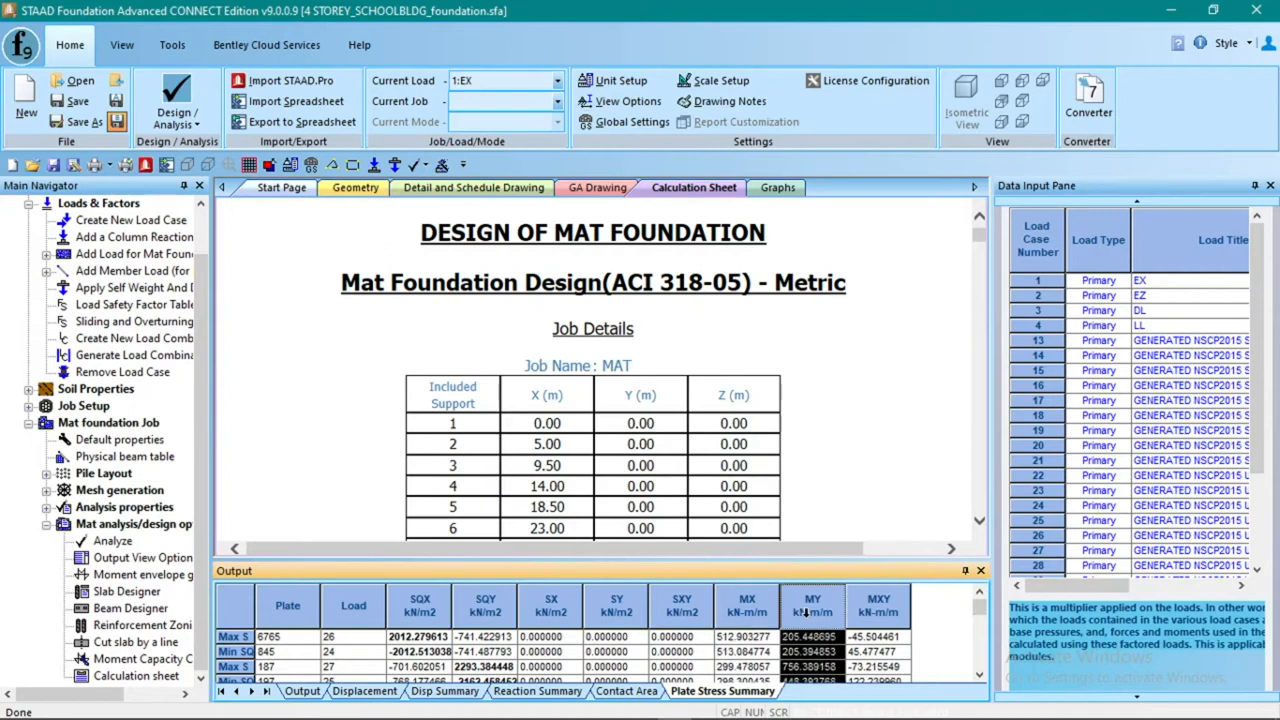
{"action": "left_click", "coordinate": [877, 612]}
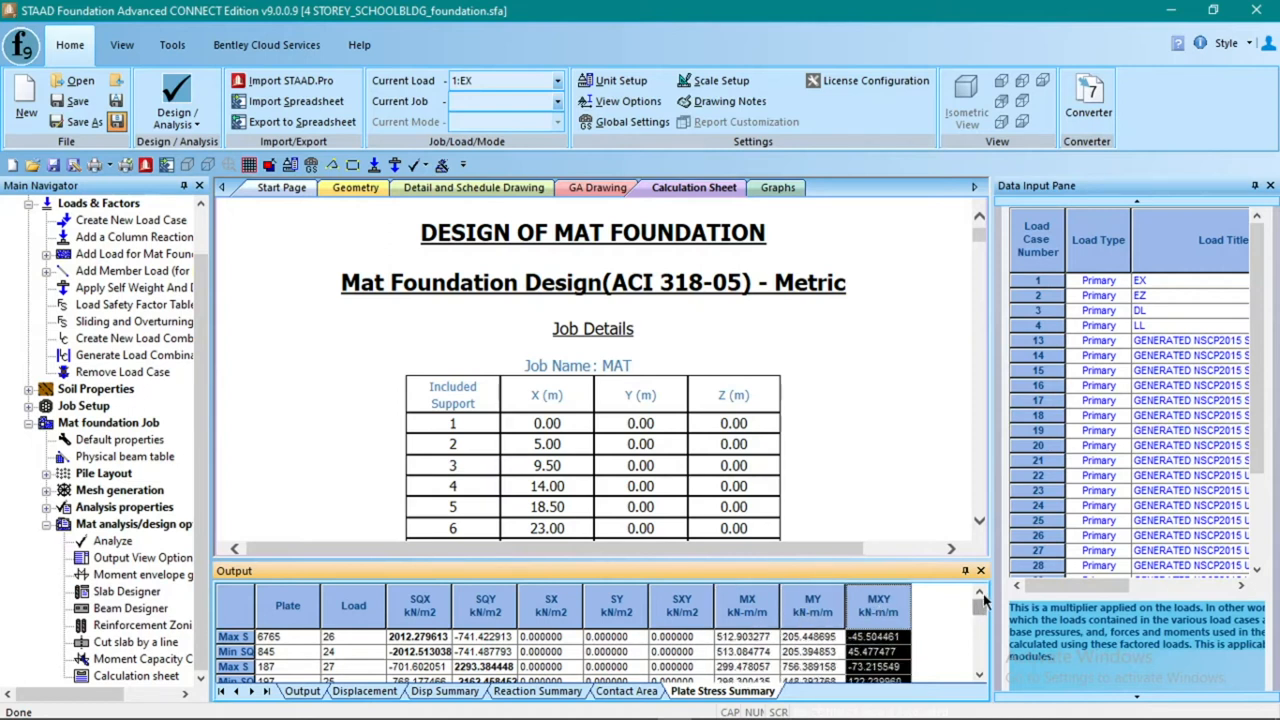
{"action": "mouse_move", "coordinate": [979, 609]}
{"action": "left_mouse_down"}
{"action": "mouse_move", "coordinate": [980, 656]}
{"action": "mouse_move", "coordinate": [981, 604]}
{"action": "left_mouse_up"}
{"action": "left_click", "coordinate": [457, 604]}
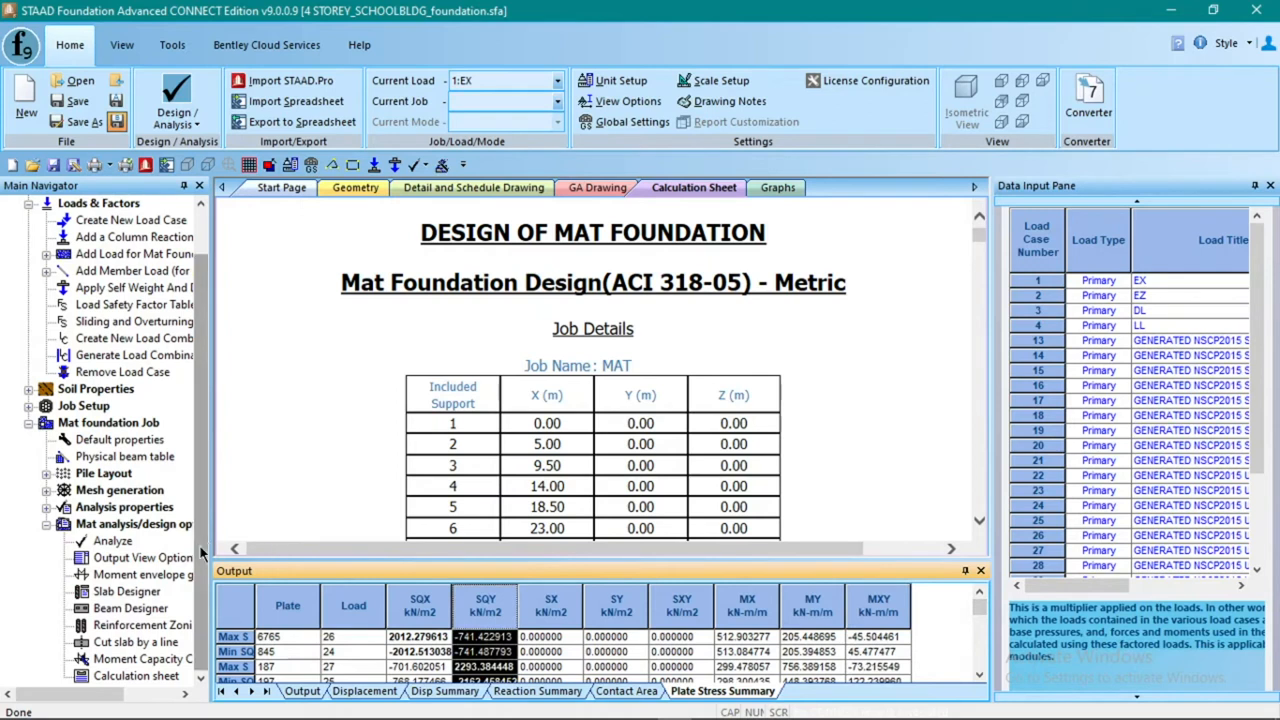
Display the mat geometry with its analysis results and set the displacement result scale to 0.002
{"action": "left_click", "coordinate": [156, 562]}
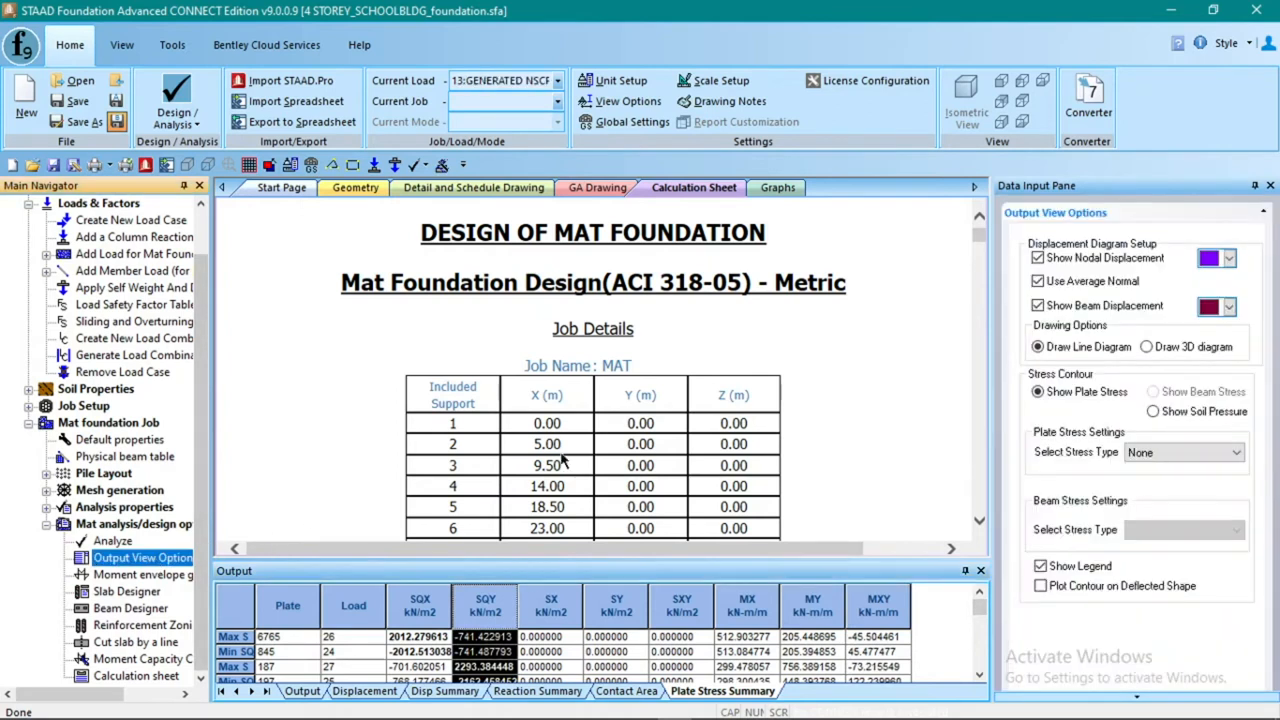
{"action": "left_click", "coordinate": [355, 188]}
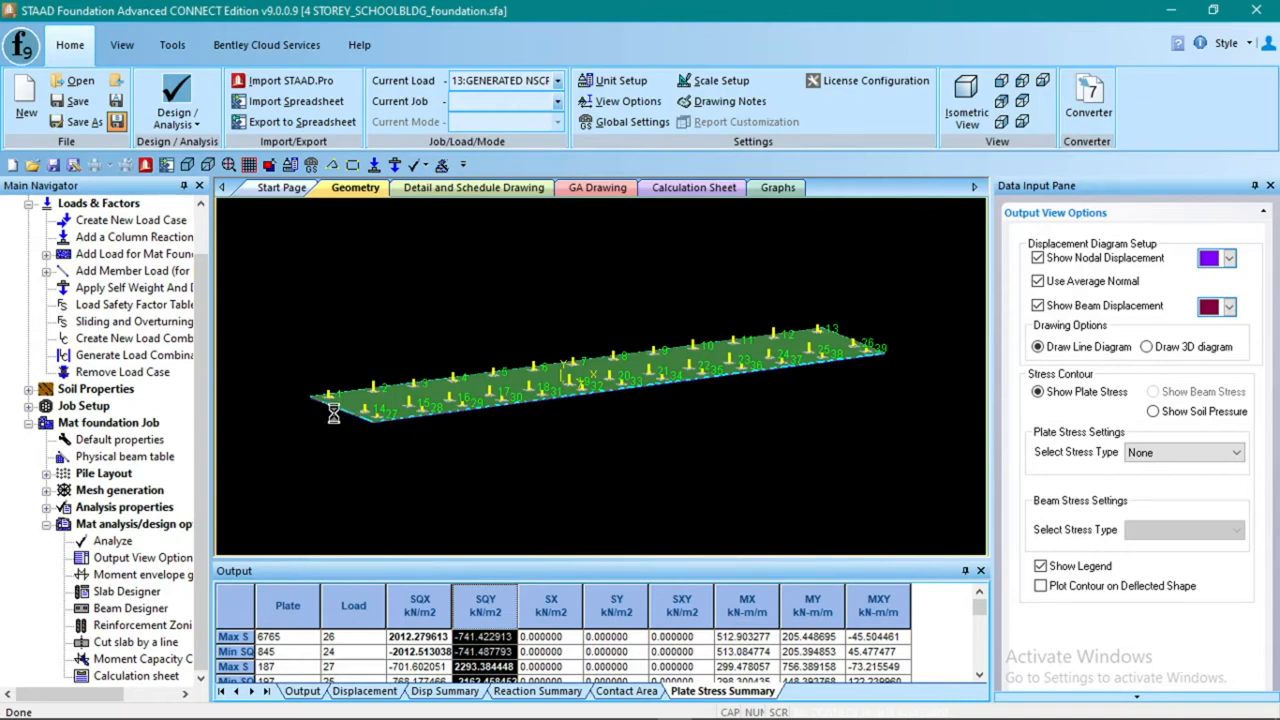
{"action": "scroll", "coordinate": [350, 445], "scroll_direction": "up", "scroll_amount": 1}
{"action": "scroll", "coordinate": [350, 440], "scroll_direction": "up", "scroll_amount": 1}
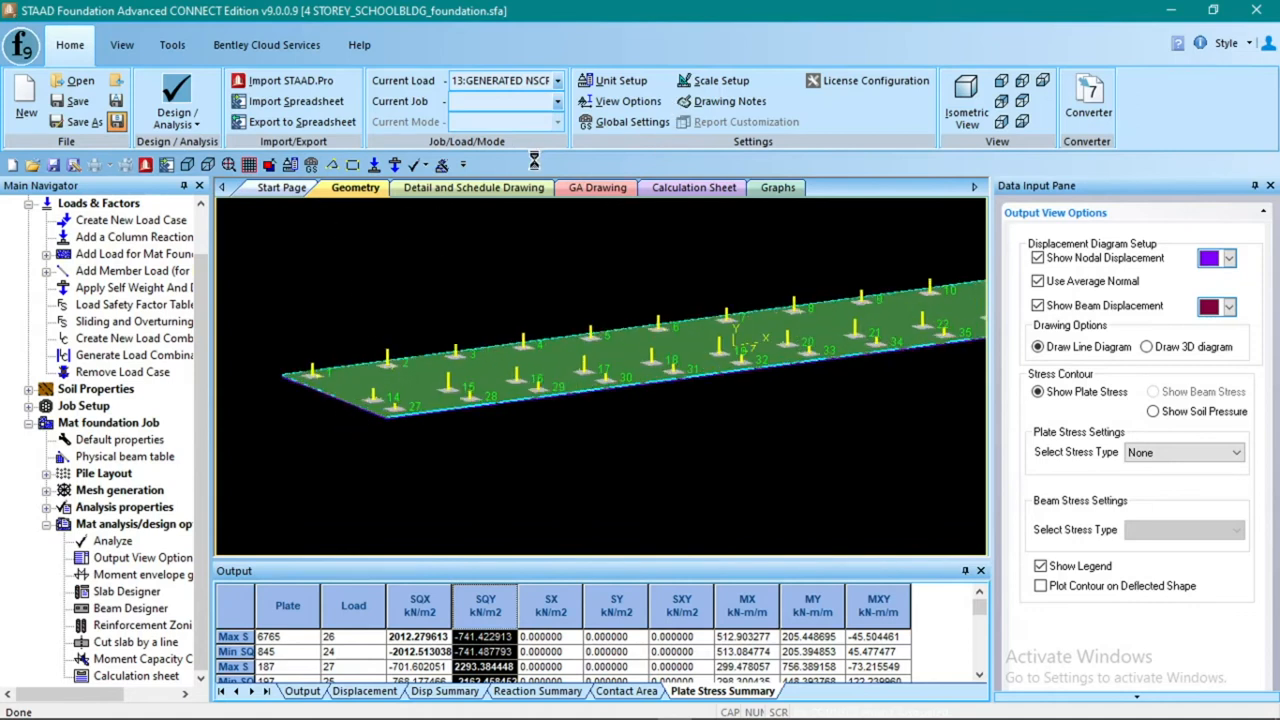
{"action": "left_click", "coordinate": [717, 80]}
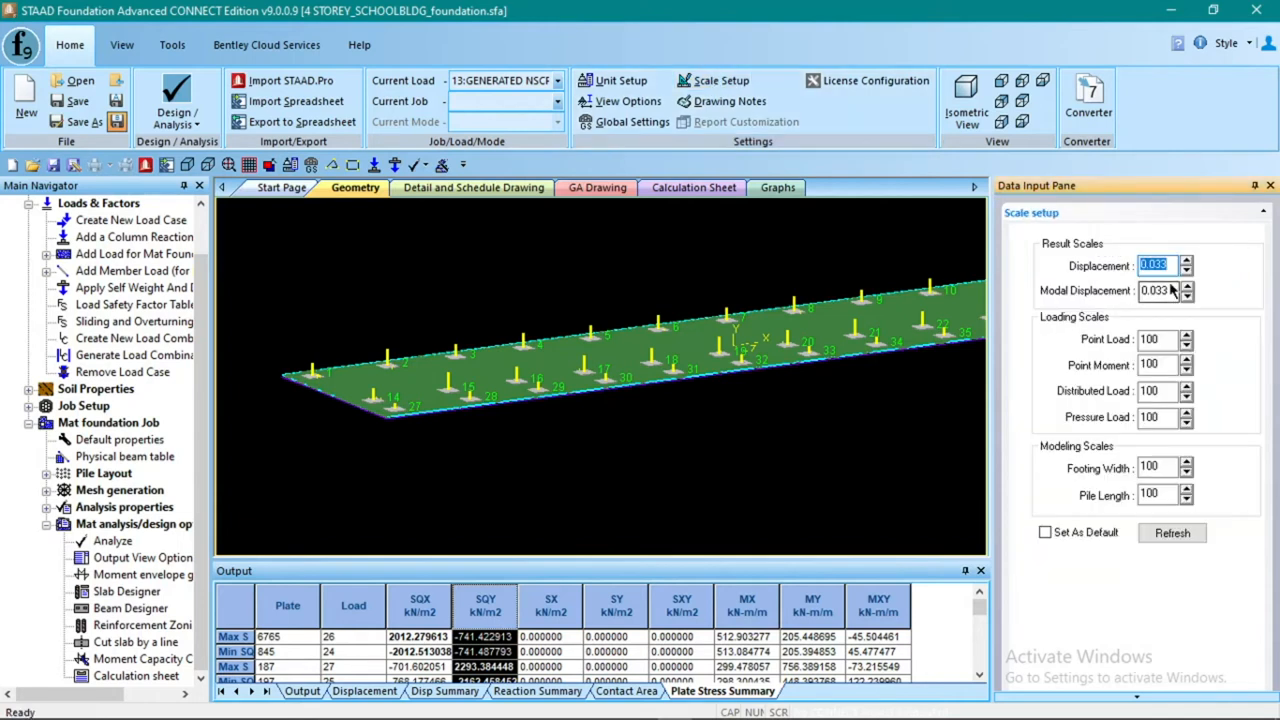
{"action": "left_click", "coordinate": [1186, 271]}
{"action": "left_click", "coordinate": [1186, 271]}
{"action": "left_click", "coordinate": [1185, 270]}
{"action": "left_click", "coordinate": [1184, 270]}
{"action": "left_click", "coordinate": [1185, 271]}
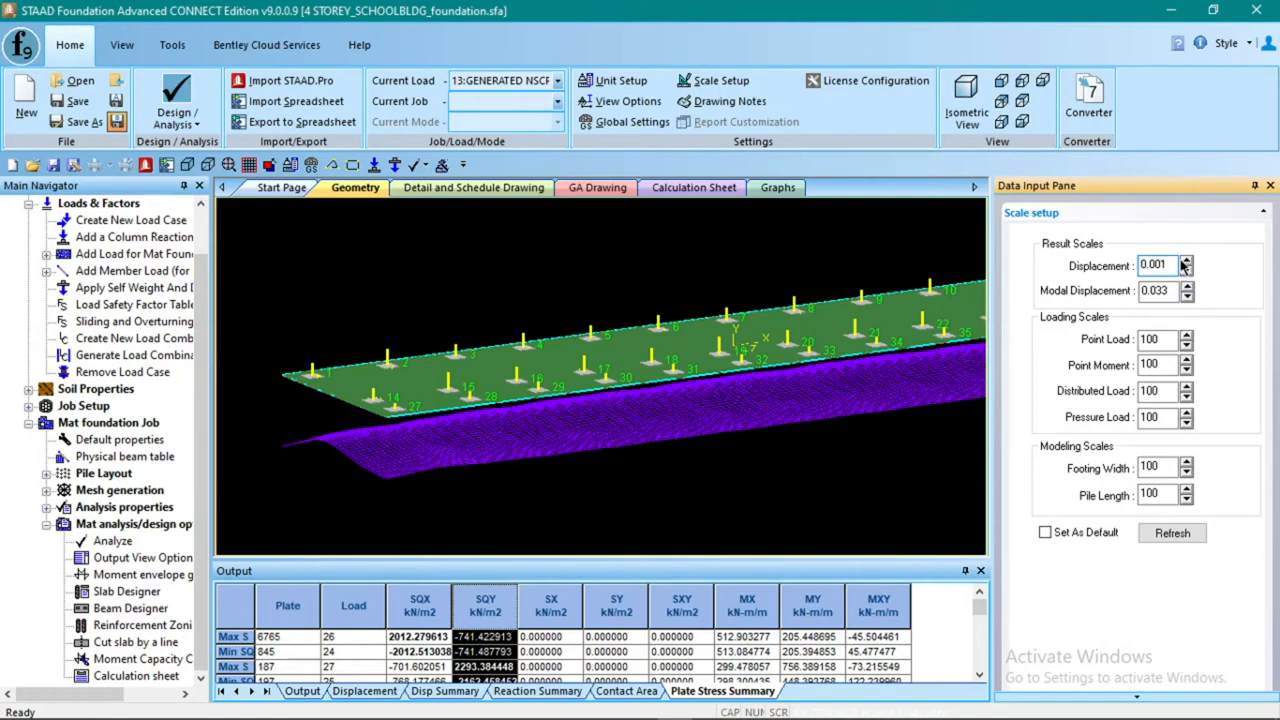
{"action": "left_click", "coordinate": [1186, 262]}
Set the modal displacement scale to 0.02 and refresh the model display
{"action": "left_click", "coordinate": [1186, 295]}
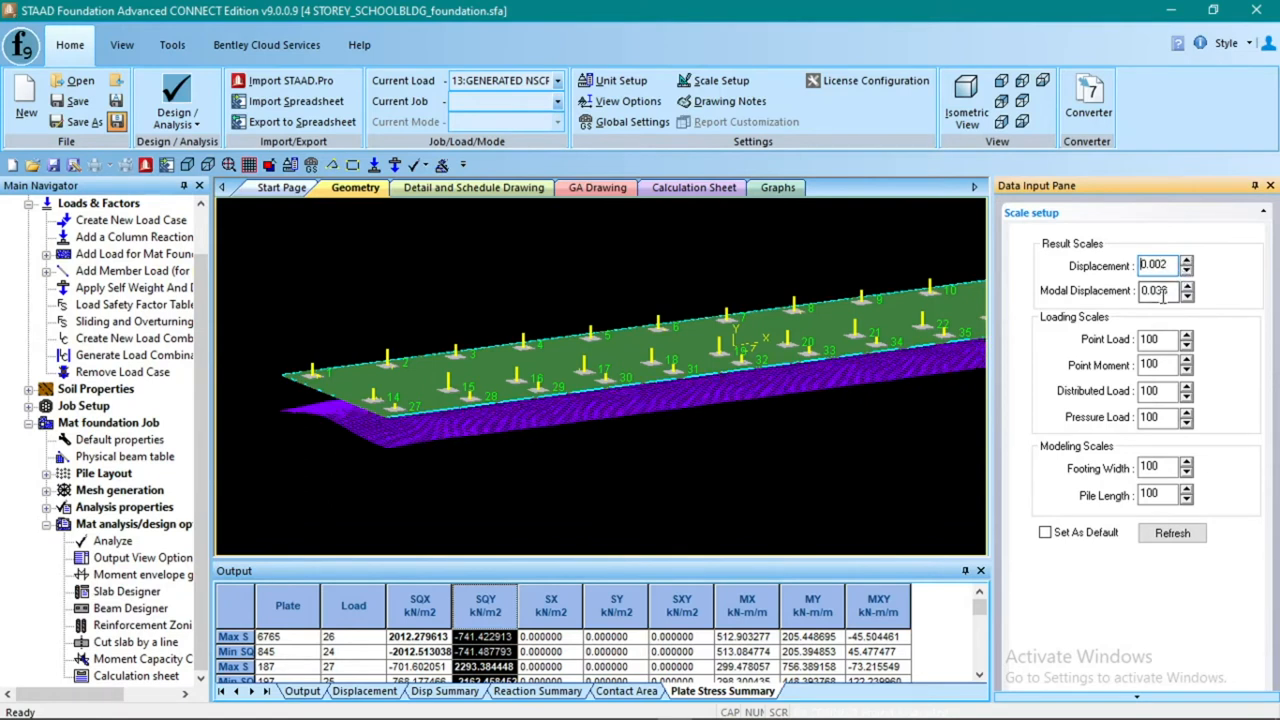
{"action": "left_click", "coordinate": [1186, 296]}
{"action": "left_click", "coordinate": [1186, 285]}
{"action": "left_click", "coordinate": [1186, 285]}
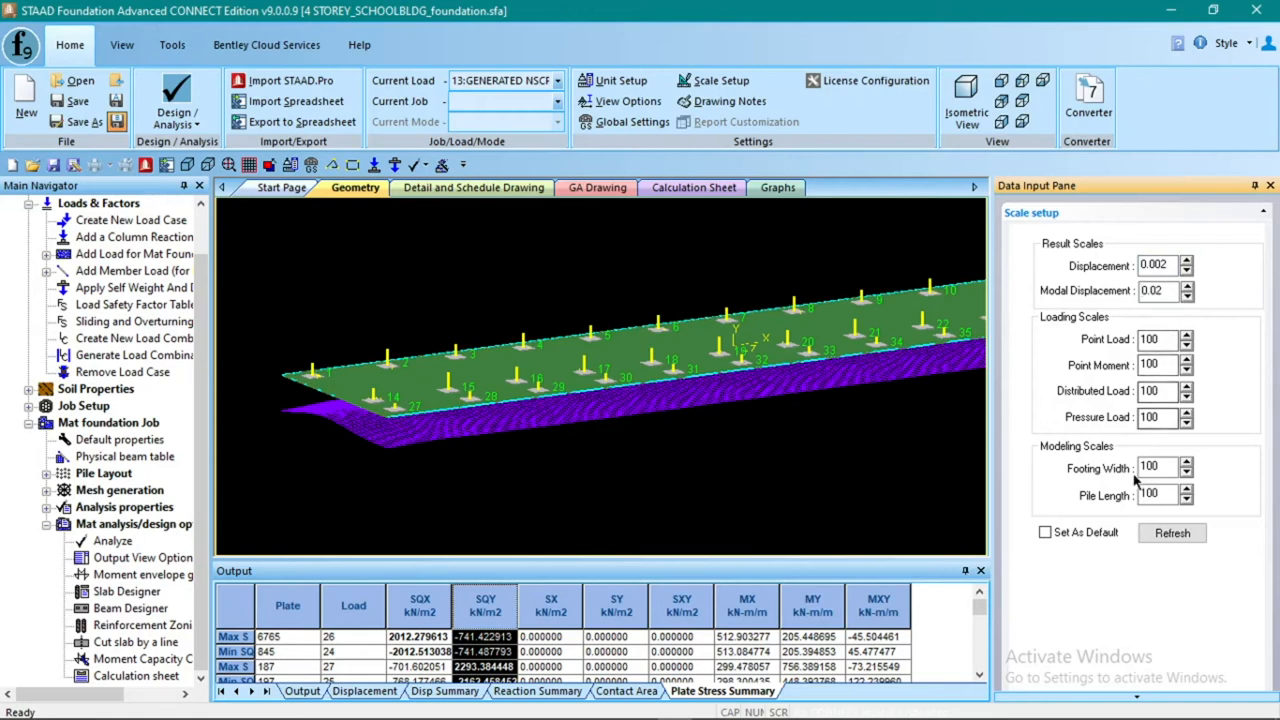
{"action": "left_click", "coordinate": [1170, 533]}
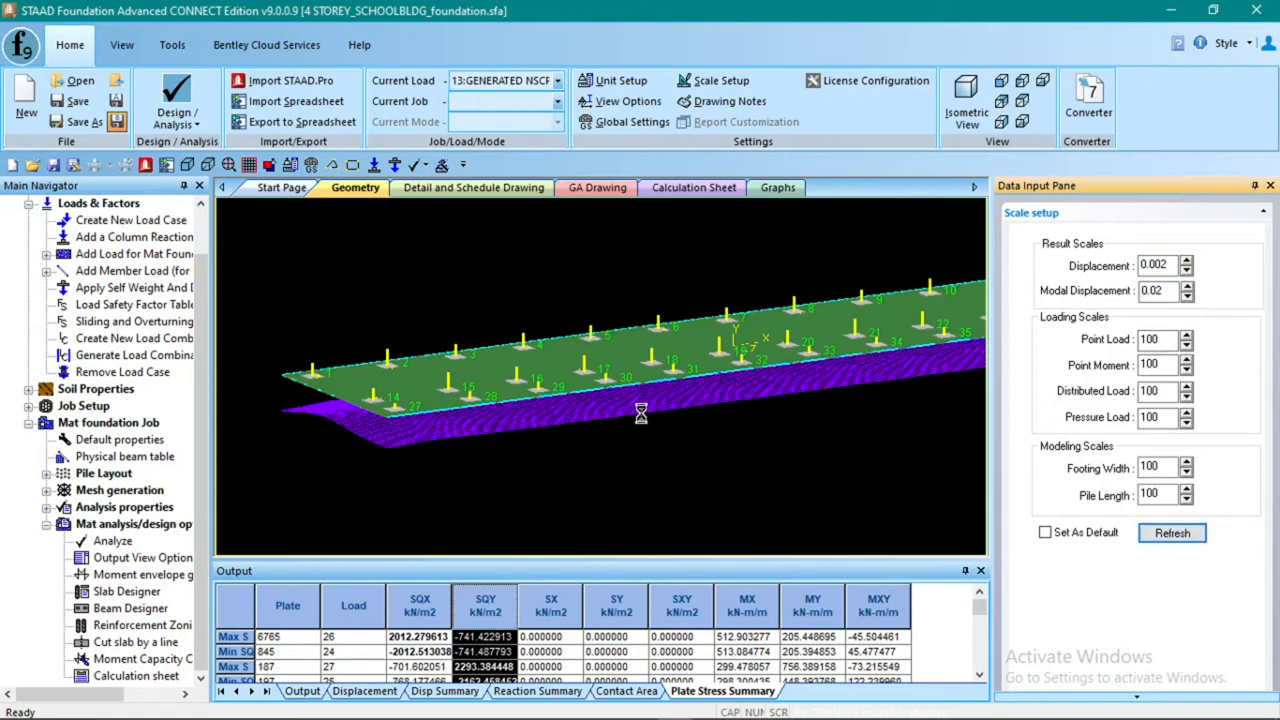
Show the plate stress contour on the mat with Global MX as the stress type
{"action": "left_click", "coordinate": [143, 557]}
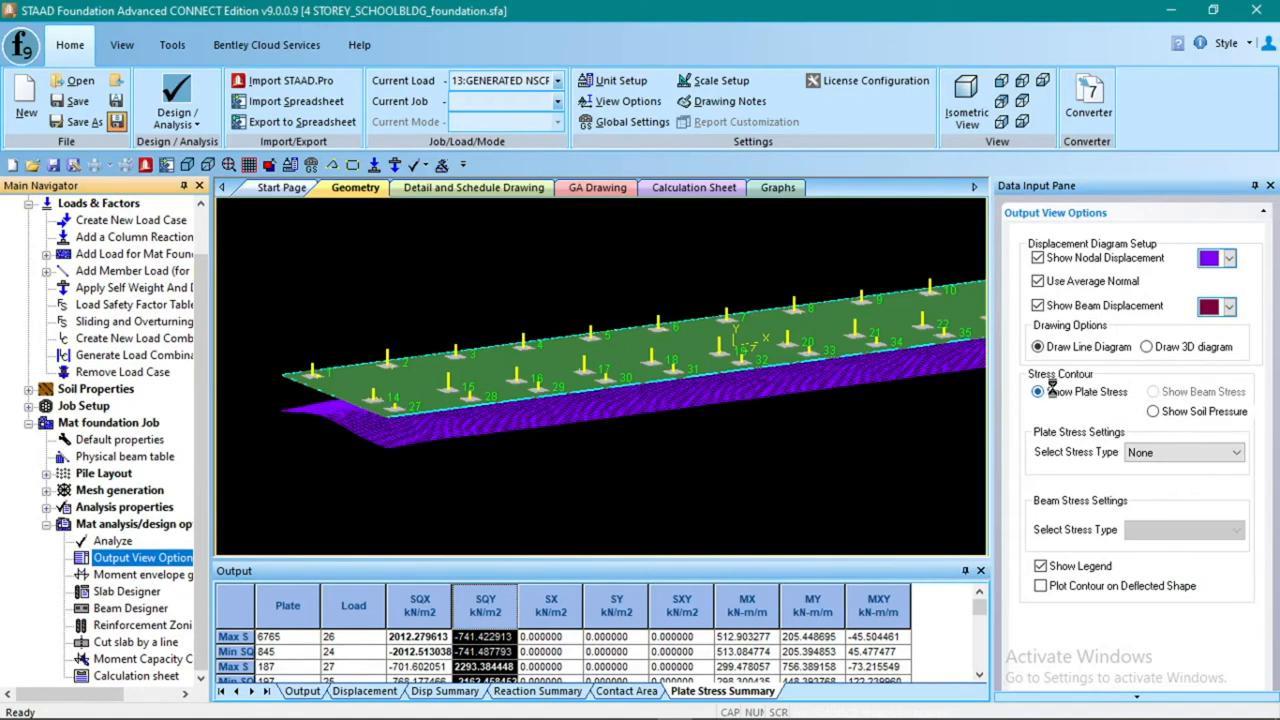
{"action": "left_click", "coordinate": [1222, 451]}
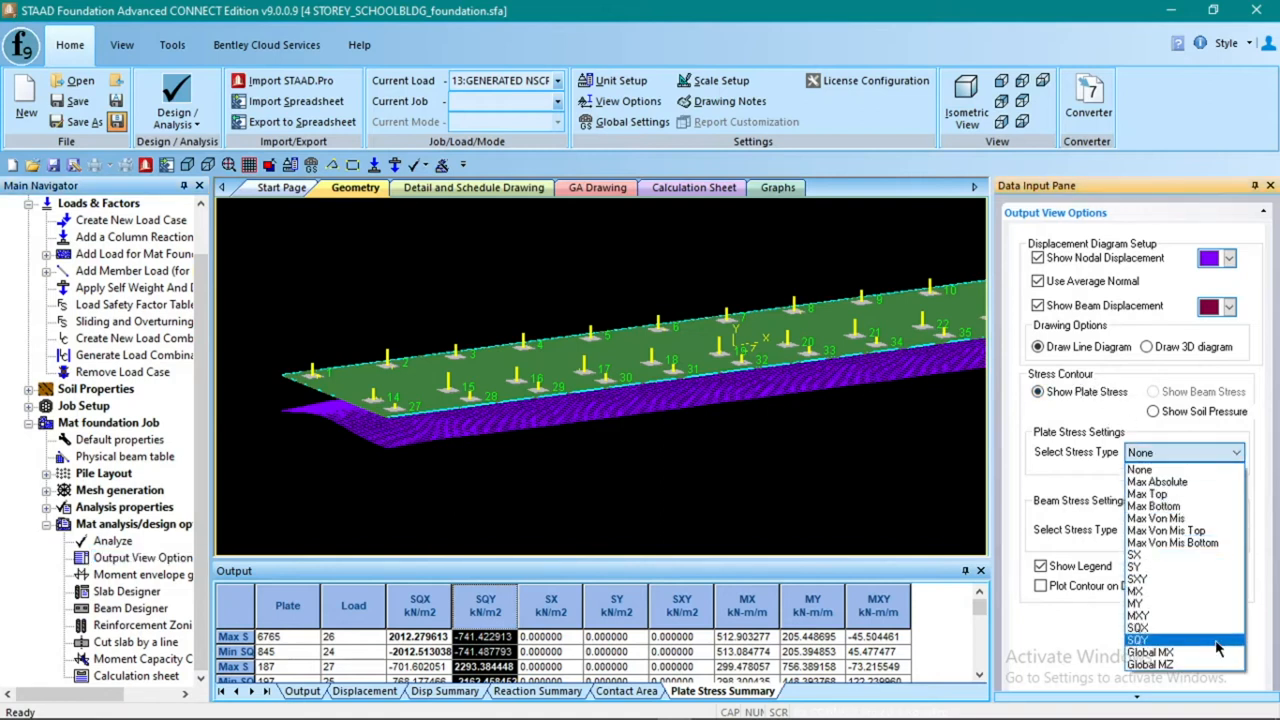
{"action": "left_click", "coordinate": [1218, 651]}
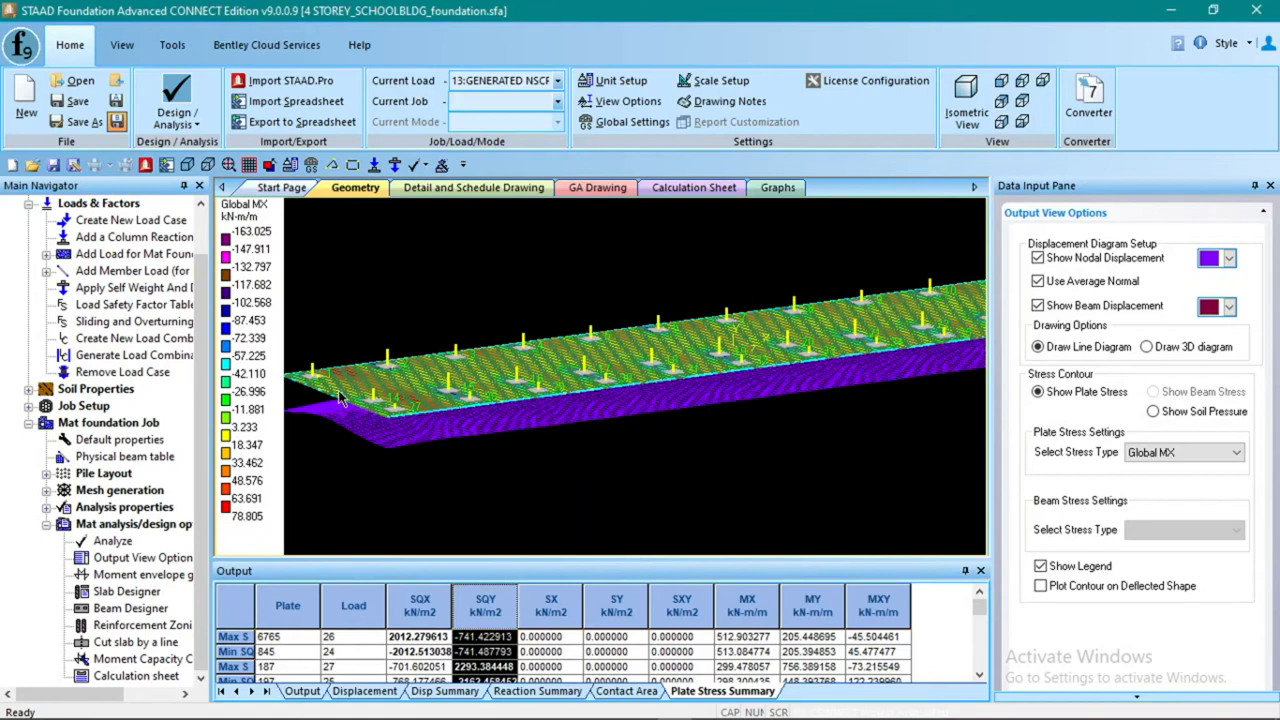
{"action": "scroll", "coordinate": [339, 390], "scroll_direction": "up", "scroll_amount": 1}
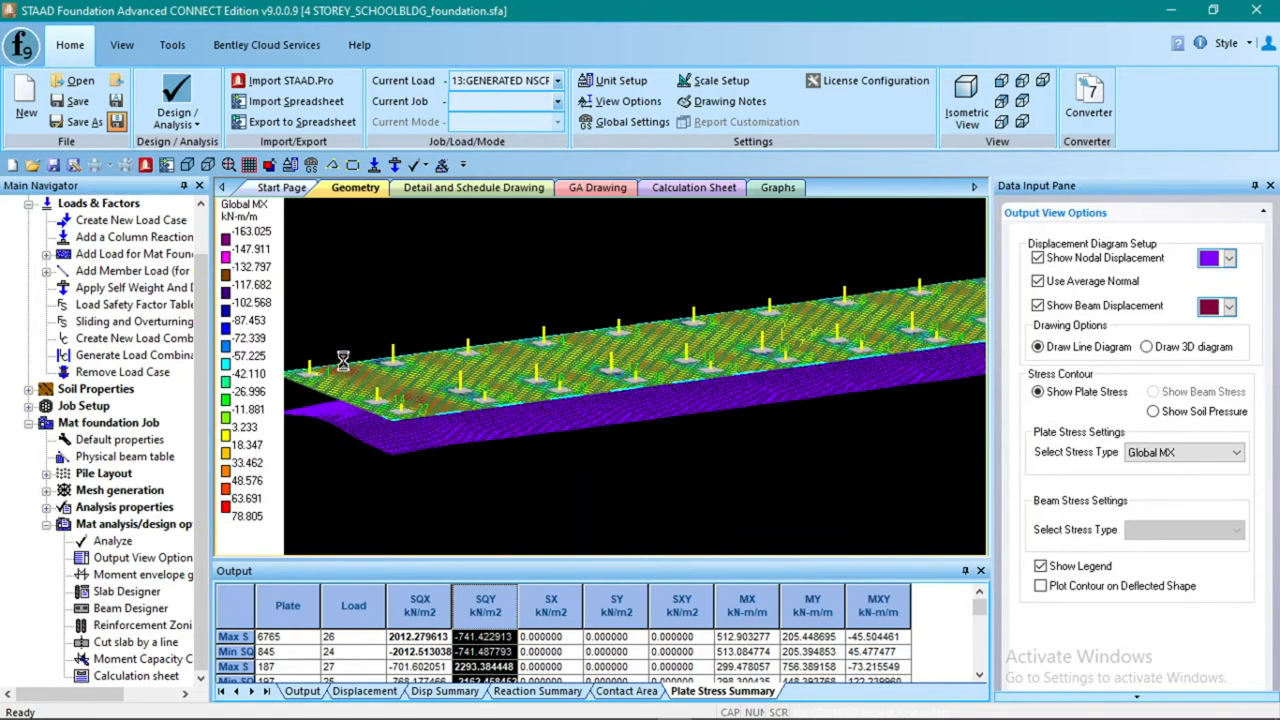
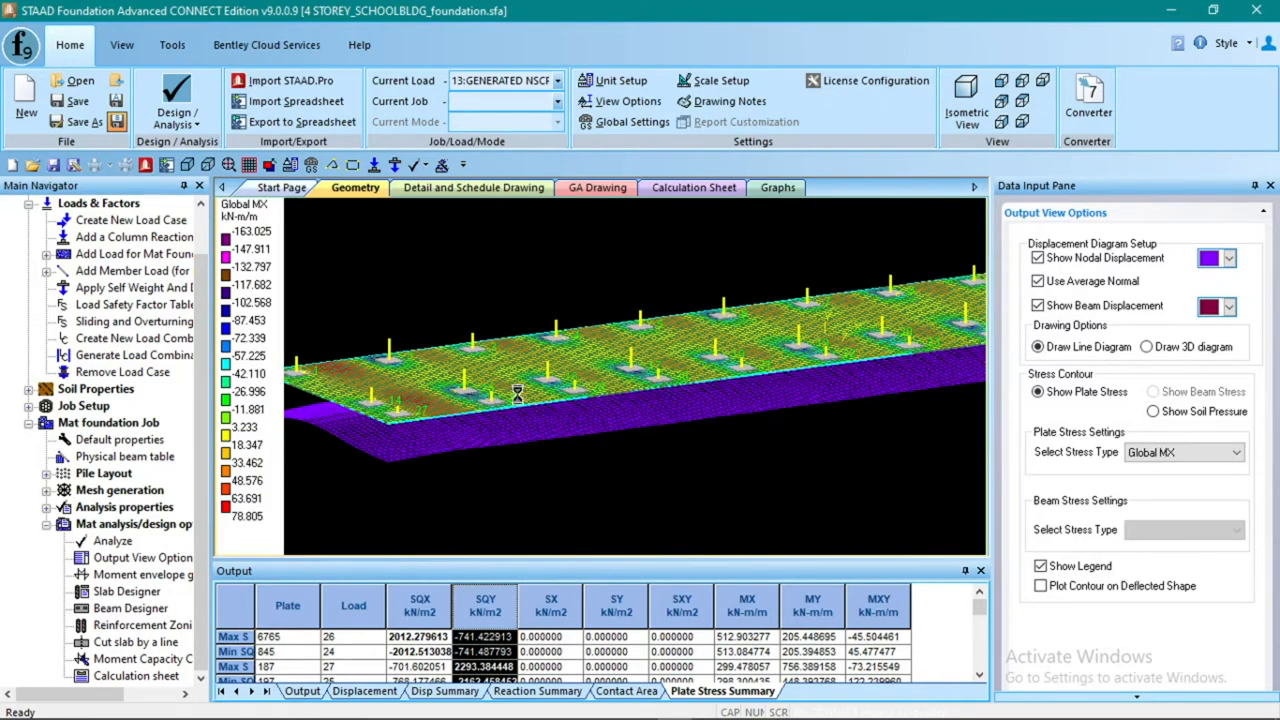
Switch the mat's plate stress contour to Global MZ as the stress type
{"action": "scroll", "coordinate": [490, 410], "scroll_direction": "down", "scroll_amount": 1}
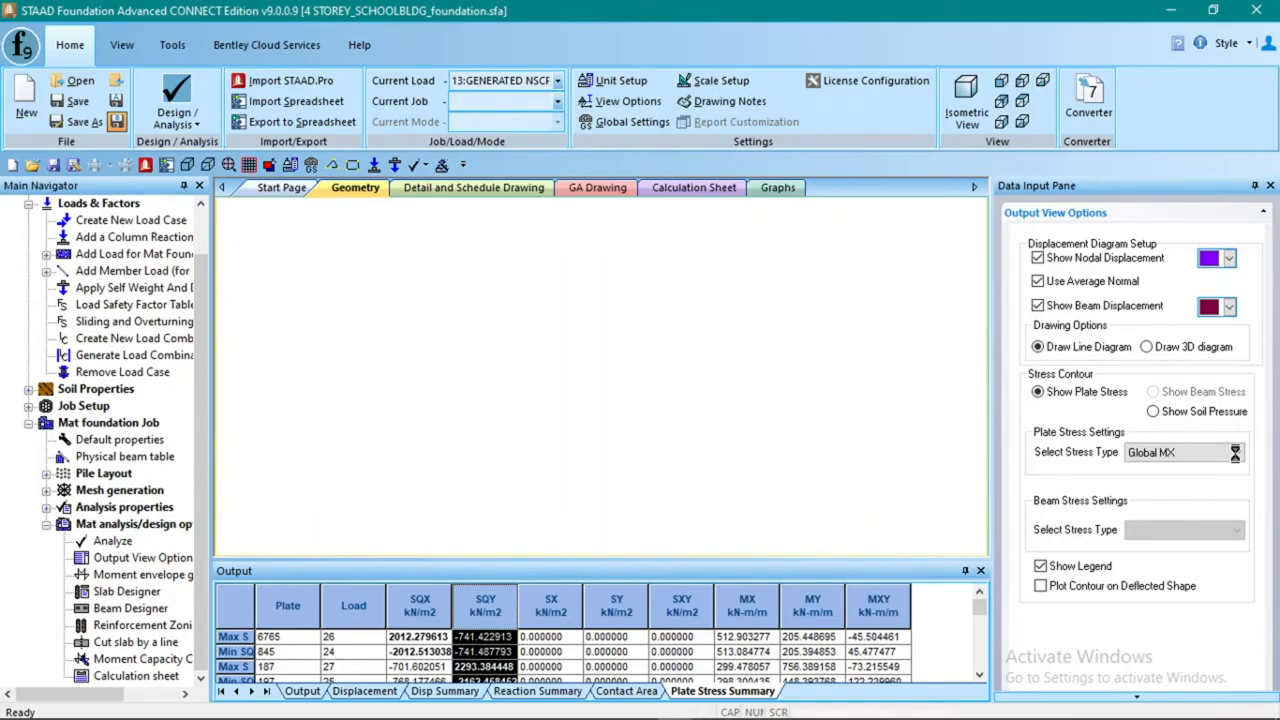
{"action": "left_click", "coordinate": [1237, 453]}
{"action": "left_click", "coordinate": [1208, 664]}
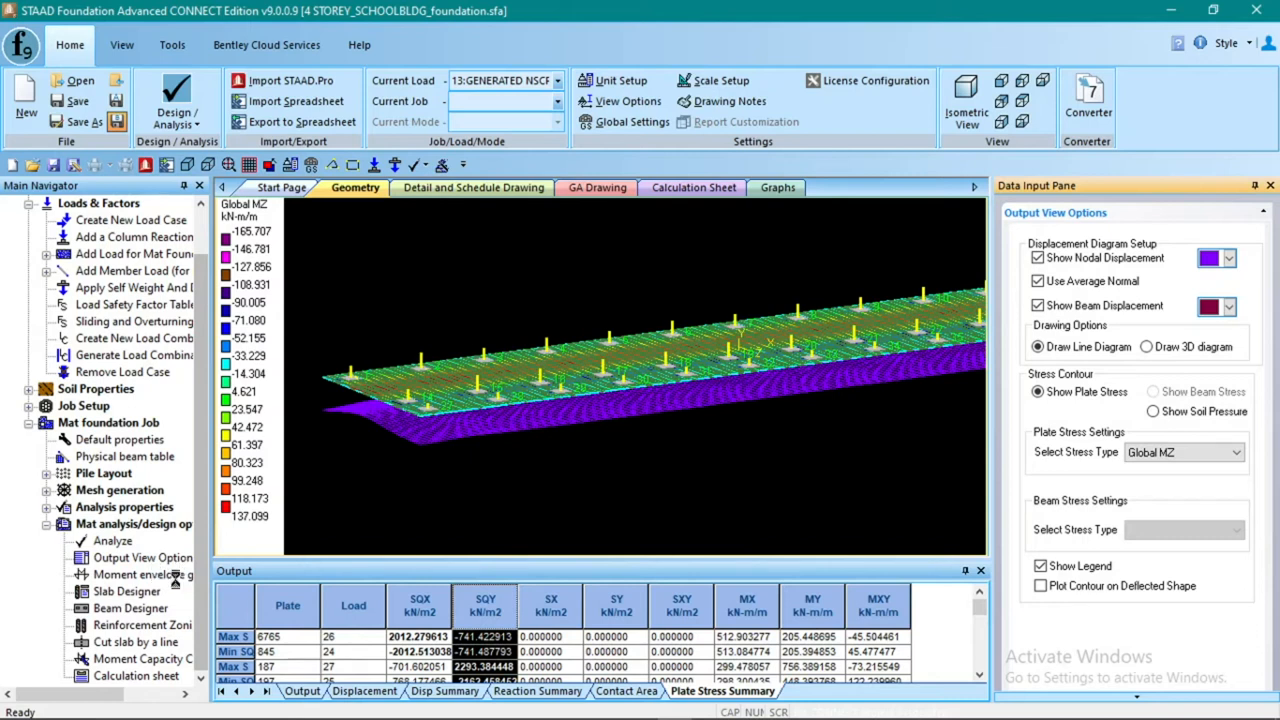
Start moment envelope generation for the MAT panel with the longitudinal axis along global X
{"action": "left_click", "coordinate": [168, 577]}
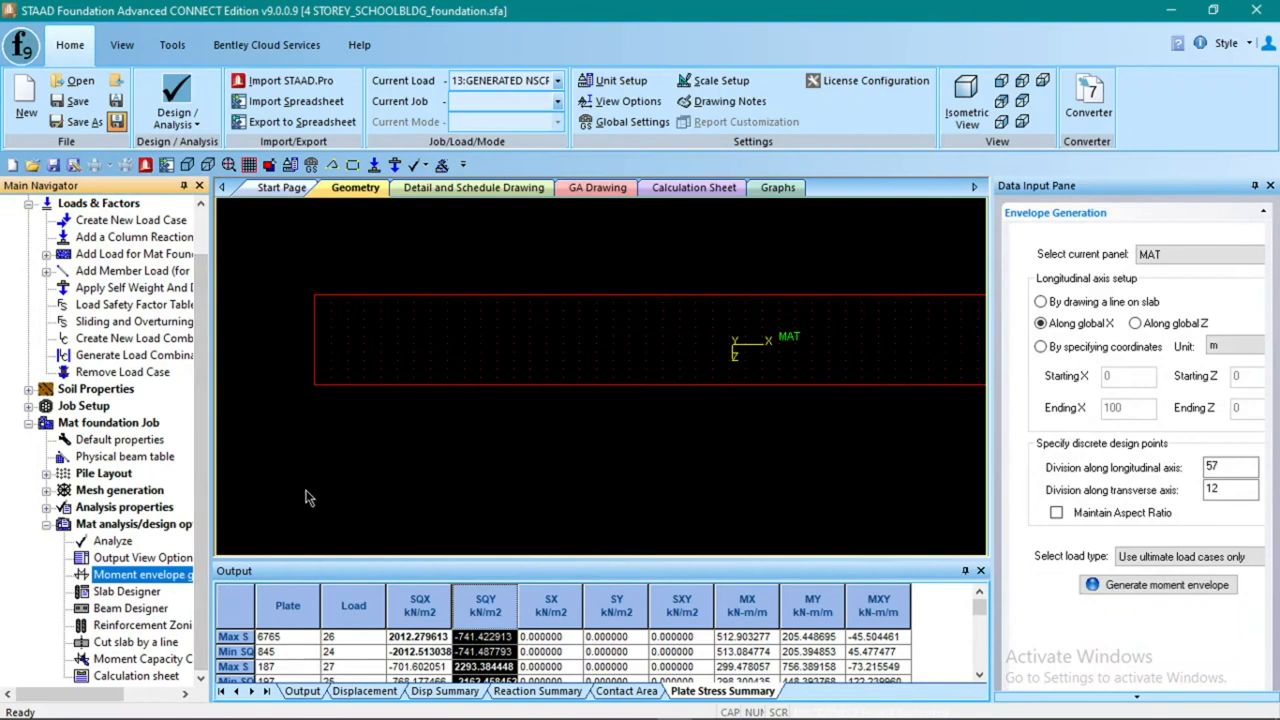
{"action": "scroll", "coordinate": [447, 409], "scroll_direction": "down", "scroll_amount": 1}
{"action": "scroll", "coordinate": [640, 443], "scroll_direction": "down", "scroll_amount": 3}
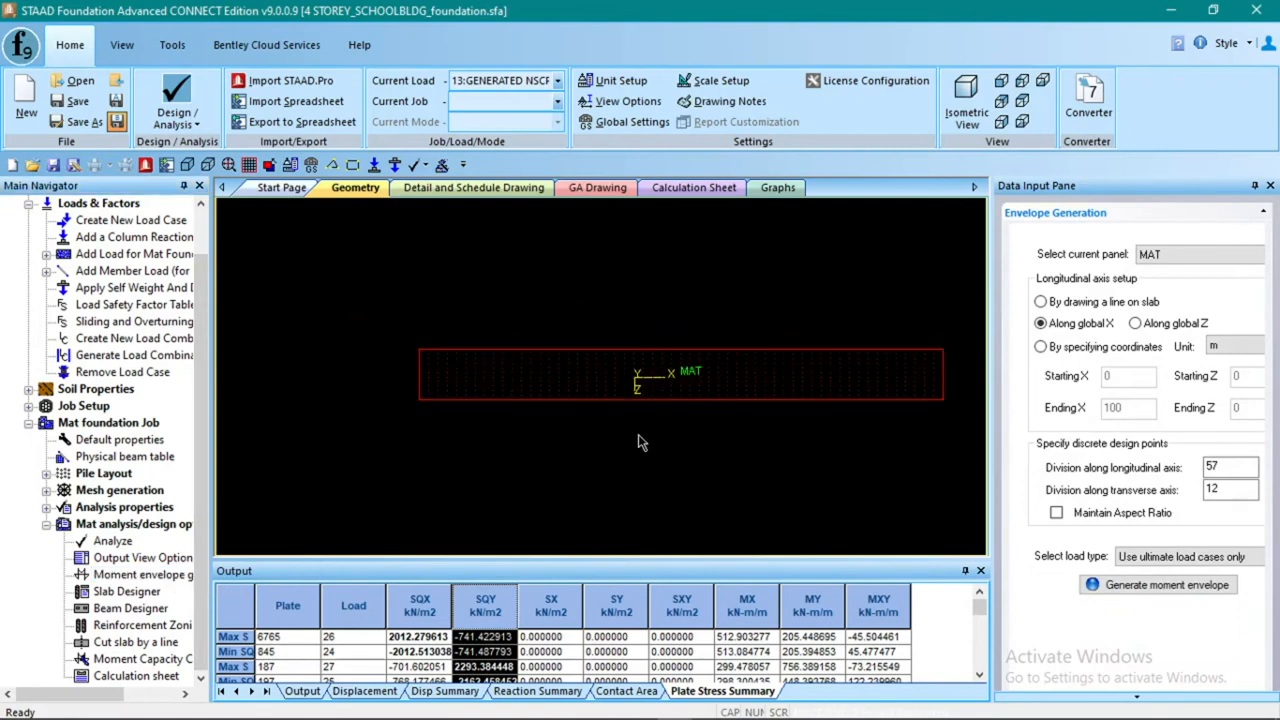
{"action": "scroll", "coordinate": [677, 434], "scroll_direction": "up", "scroll_amount": 2}
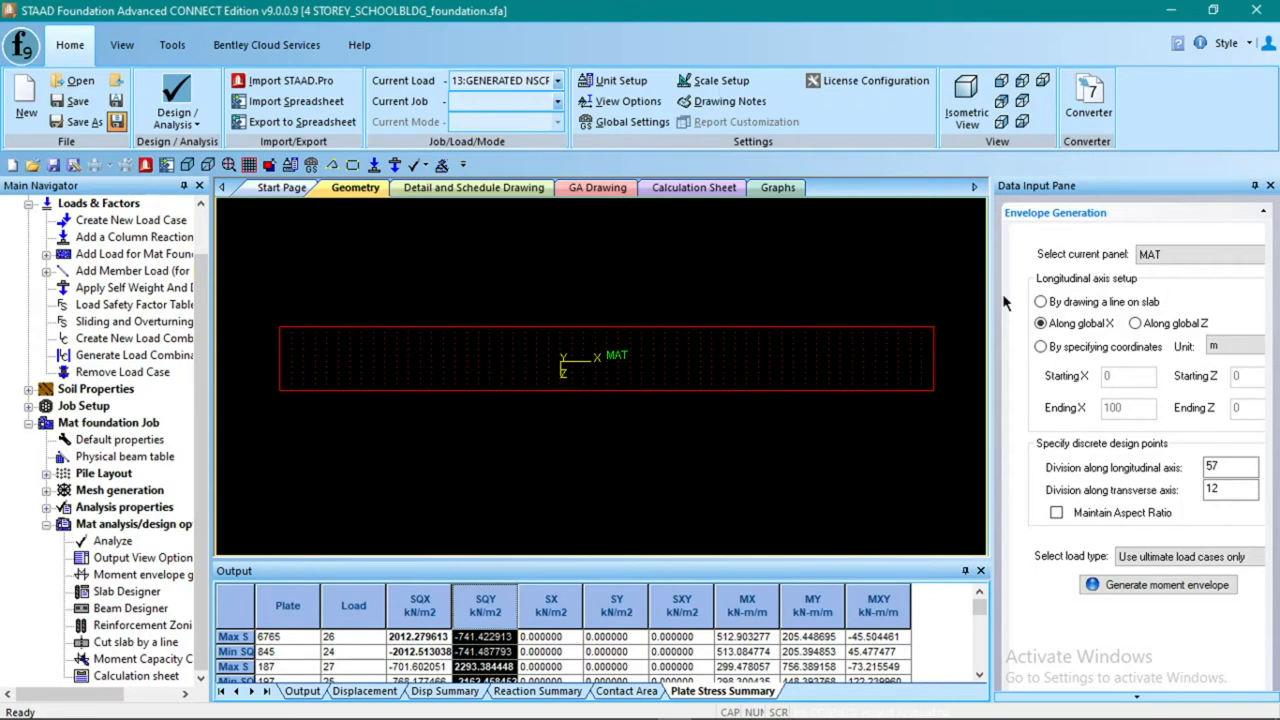
{"action": "left_click", "coordinate": [1171, 254]}
{"action": "left_click", "coordinate": [1182, 268]}
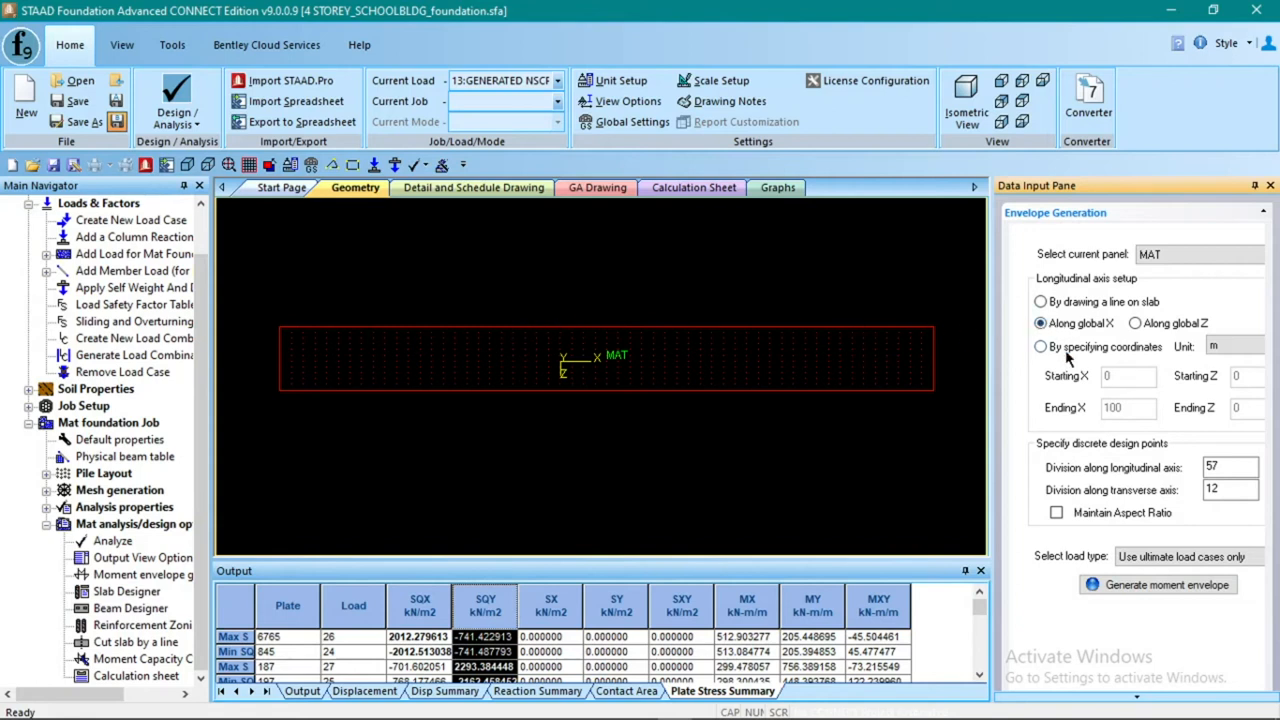
{"action": "left_click", "coordinate": [1133, 324]}
{"action": "left_click", "coordinate": [1050, 325]}
{"action": "left_click_drag", "start_coordinate": [990, 354], "coordinate": [952, 358]}
Set the envelope's design point divisions to 60 along both the longitudinal and transverse axes
{"action": "left_click", "coordinate": [1196, 466]}
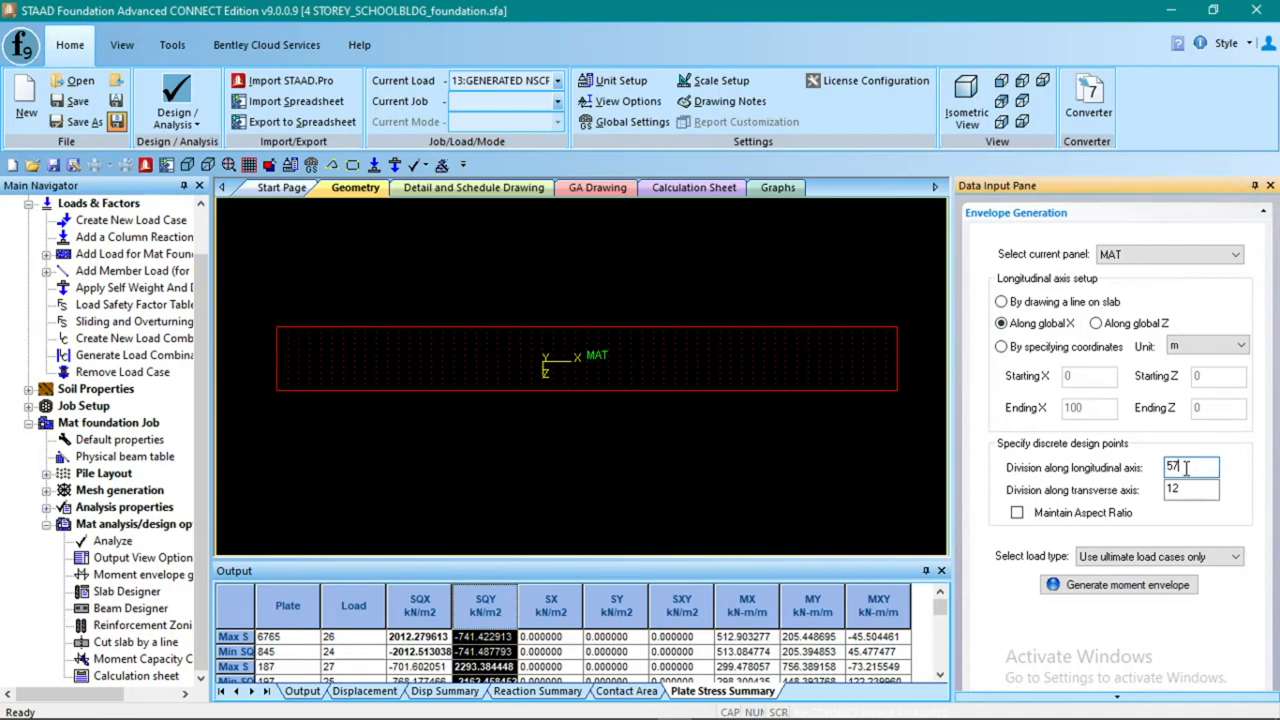
{"action": "left_click", "coordinate": [1186, 466]}
{"action": "left_click", "coordinate": [1188, 487]}
{"action": "left_click_drag", "start_coordinate": [1183, 470], "coordinate": [1159, 474]}
{"action": "type", "text": "60"}
{"action": "key", "text": "Tab"}
{"action": "type", "text": "60"}
{"action": "left_click", "coordinate": [1195, 465]}
Set the load type to use all load cases and generate the mat's moment envelope
{"action": "left_click", "coordinate": [1222, 558]}
{"action": "left_click", "coordinate": [1178, 587]}
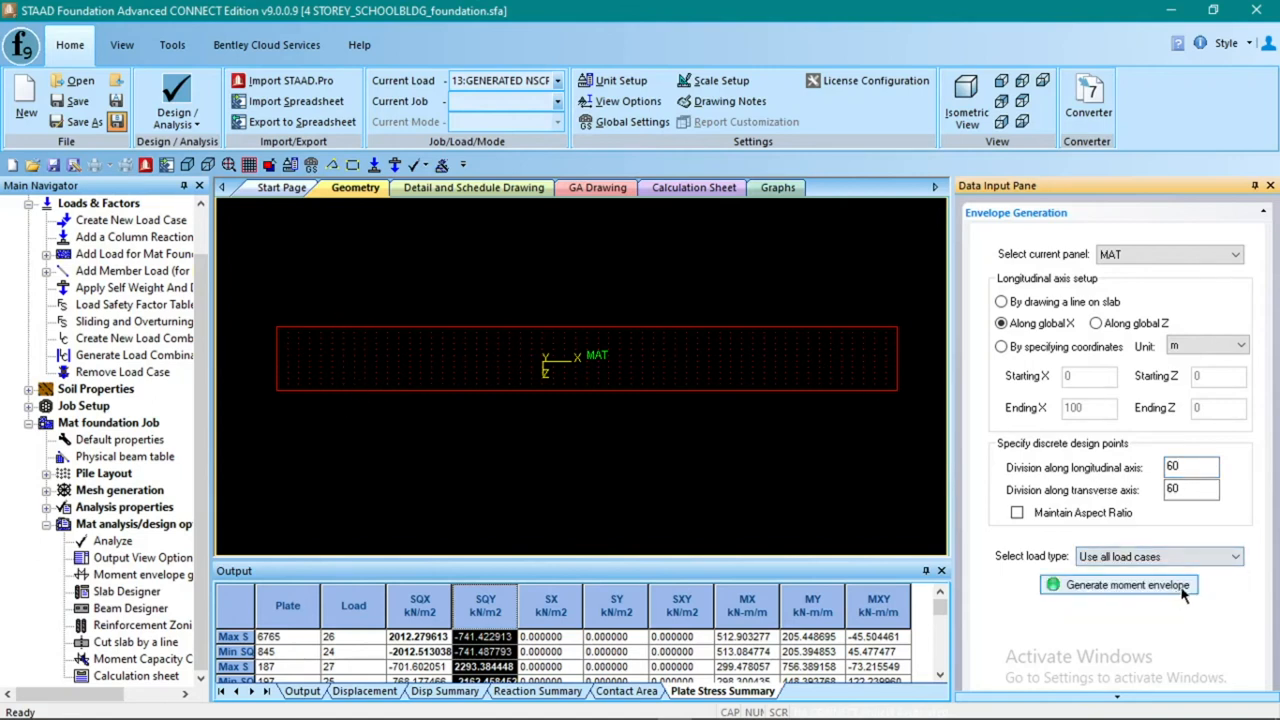
{"action": "left_click", "coordinate": [1122, 587]}
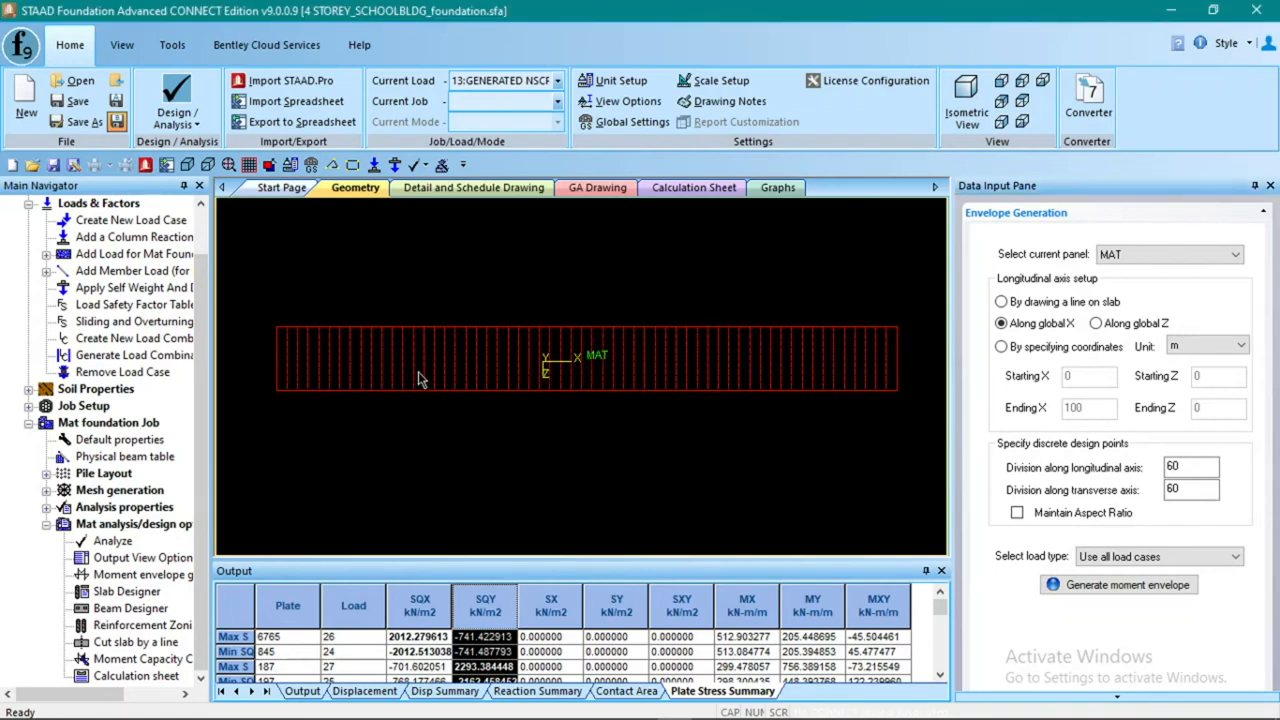
{"action": "scroll", "coordinate": [288, 367], "scroll_direction": "up", "scroll_amount": 1}
{"action": "scroll", "coordinate": [288, 374], "scroll_direction": "down", "scroll_amount": 2}
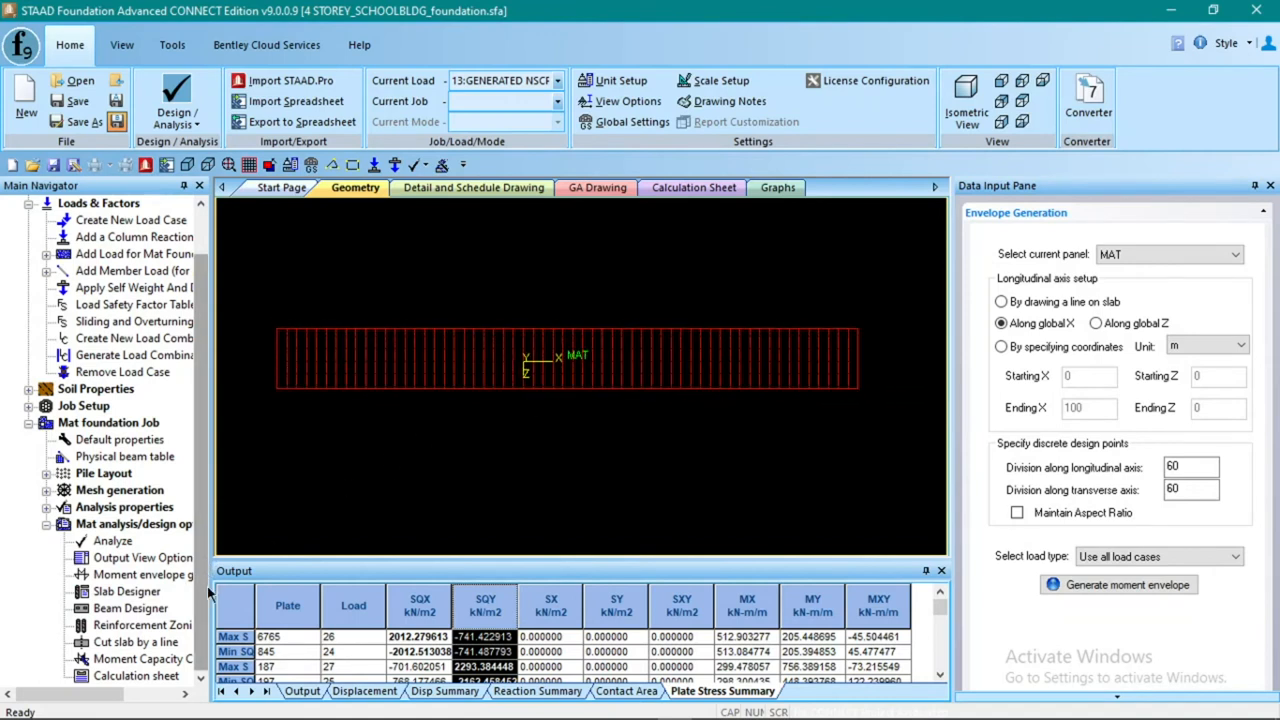
Open the Slab Designer and specify grades of Fy 276 N/mm2 and Fc 20 N/mm2
{"action": "left_click", "coordinate": [155, 596]}
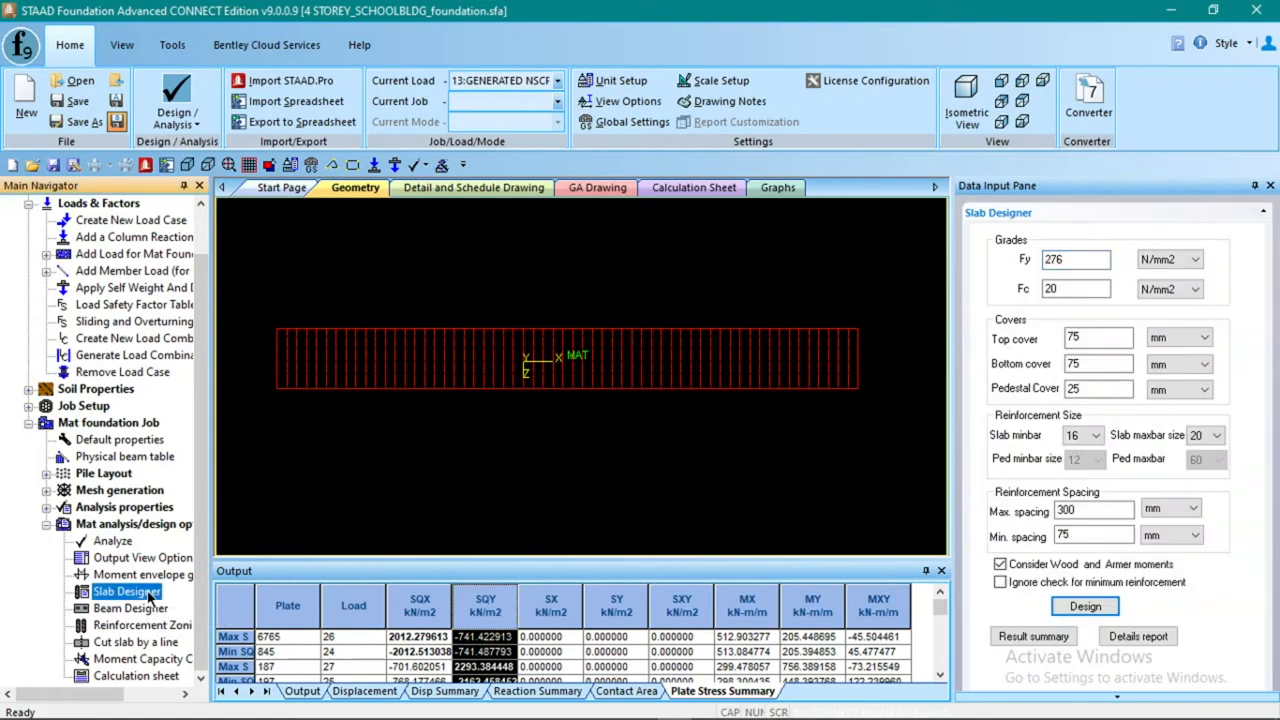
{"action": "left_click", "coordinate": [1069, 260]}
{"action": "left_click", "coordinate": [1081, 286]}
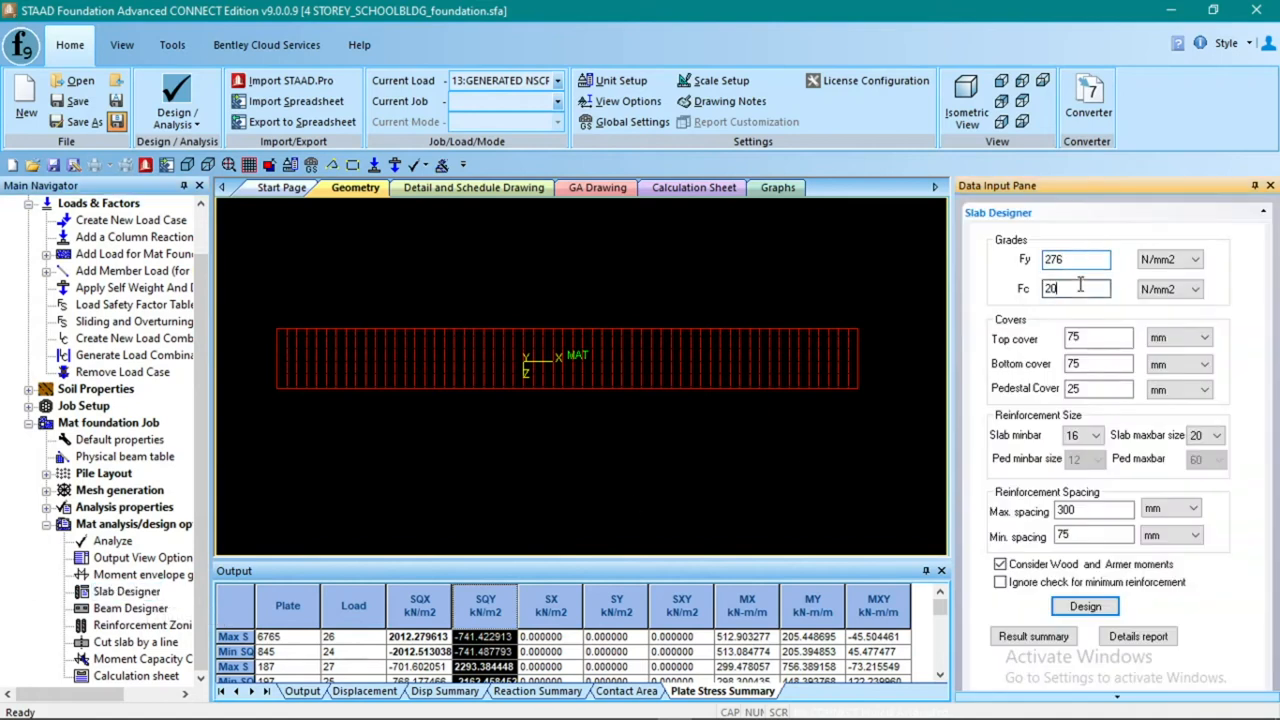
{"action": "left_click_drag", "start_coordinate": [1079, 260], "coordinate": [1037, 260]}
{"action": "type", "text": "276"}
{"action": "left_click", "coordinate": [1078, 288]}
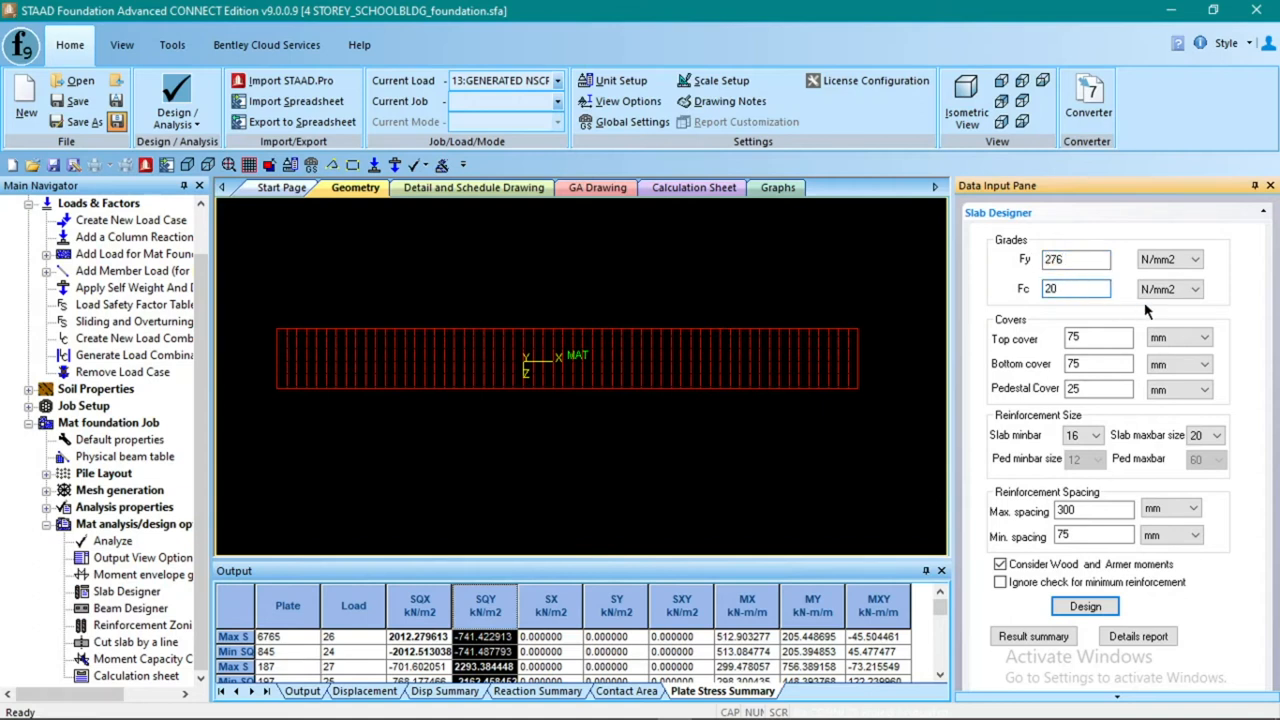
Keep 75 mm top and bottom covers and a 25 mm pedestal cover, with slab bar sizes from 16 to 20
{"action": "left_click", "coordinate": [1098, 363]}
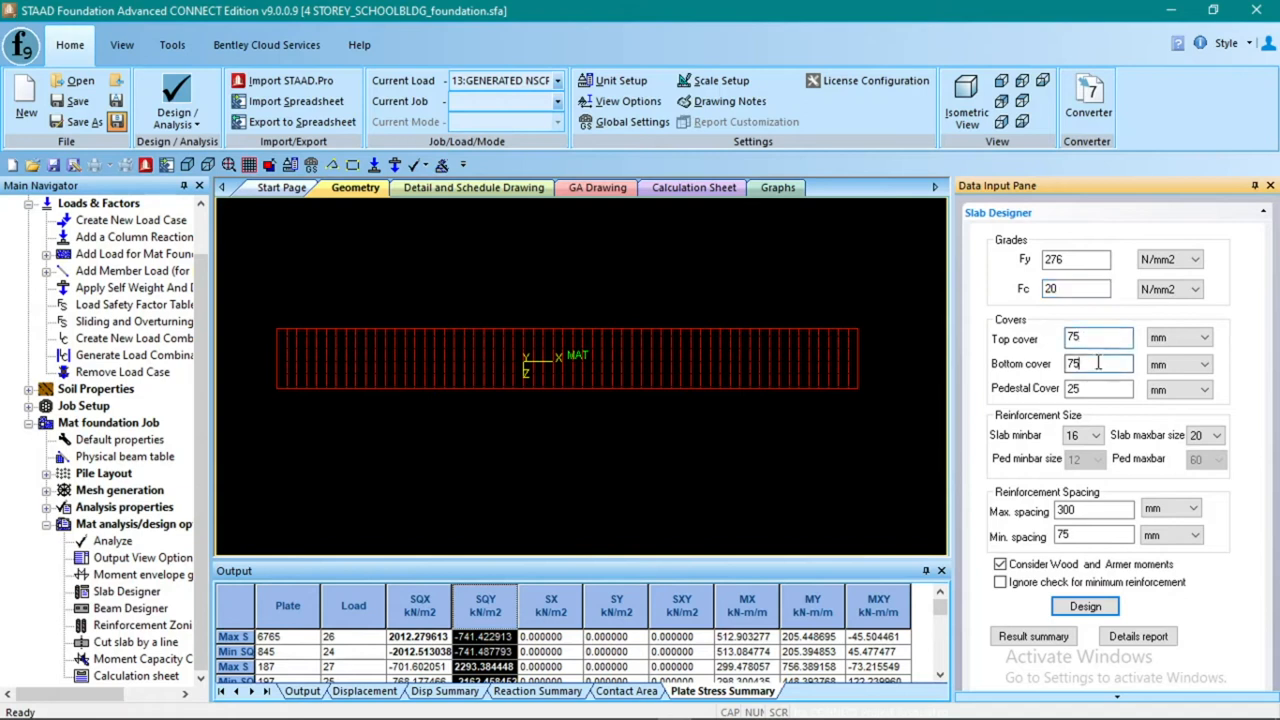
{"action": "left_click", "coordinate": [1098, 336]}
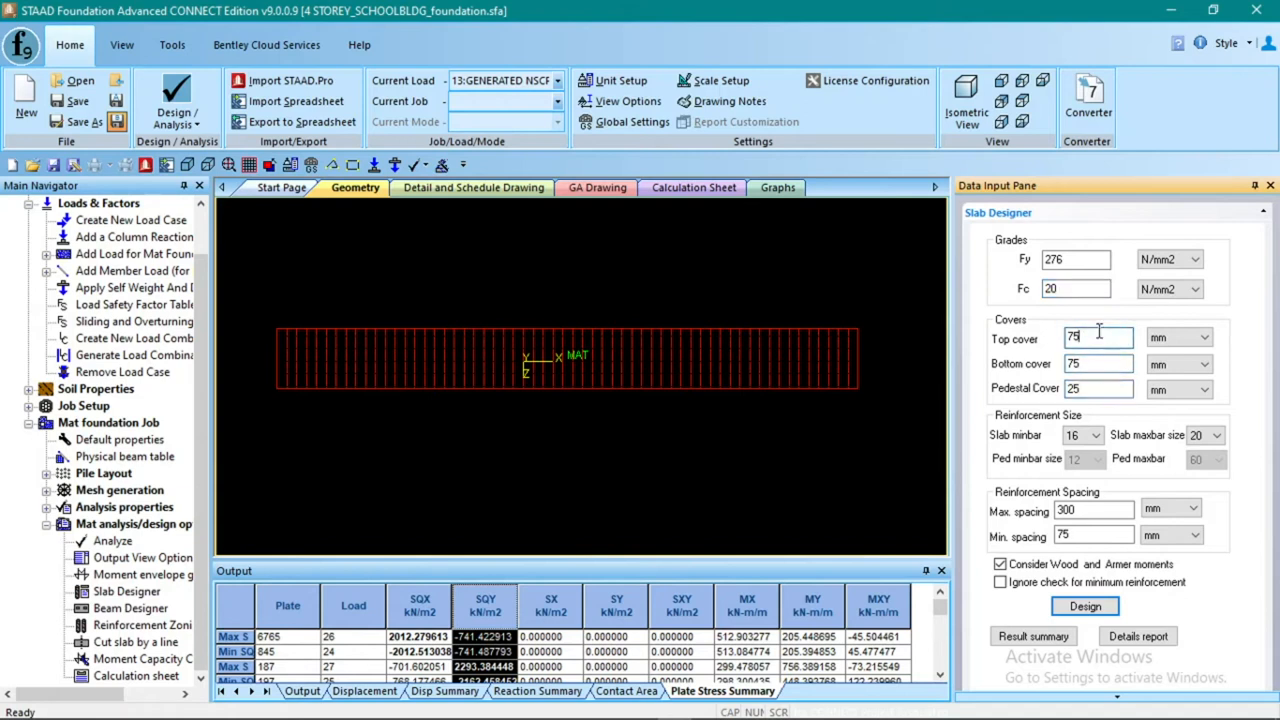
{"action": "left_click", "coordinate": [1096, 390]}
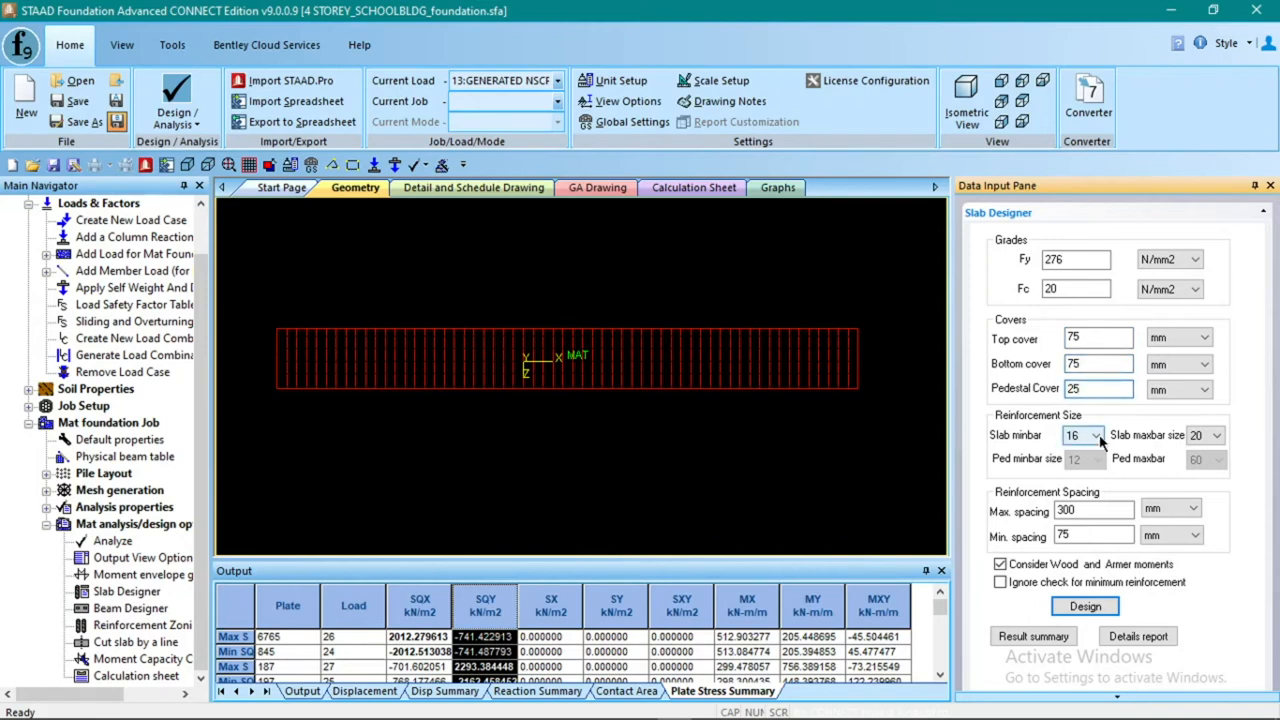
{"action": "left_click", "coordinate": [1098, 437]}
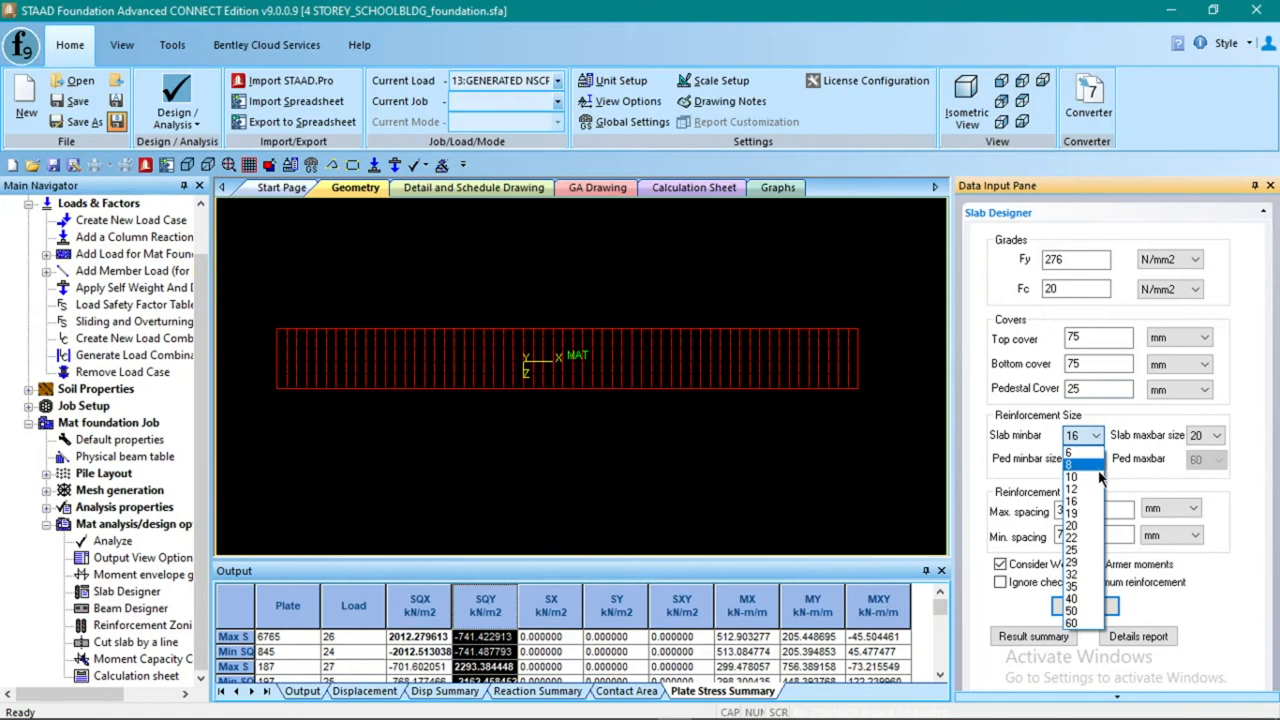
{"action": "left_click", "coordinate": [1096, 501]}
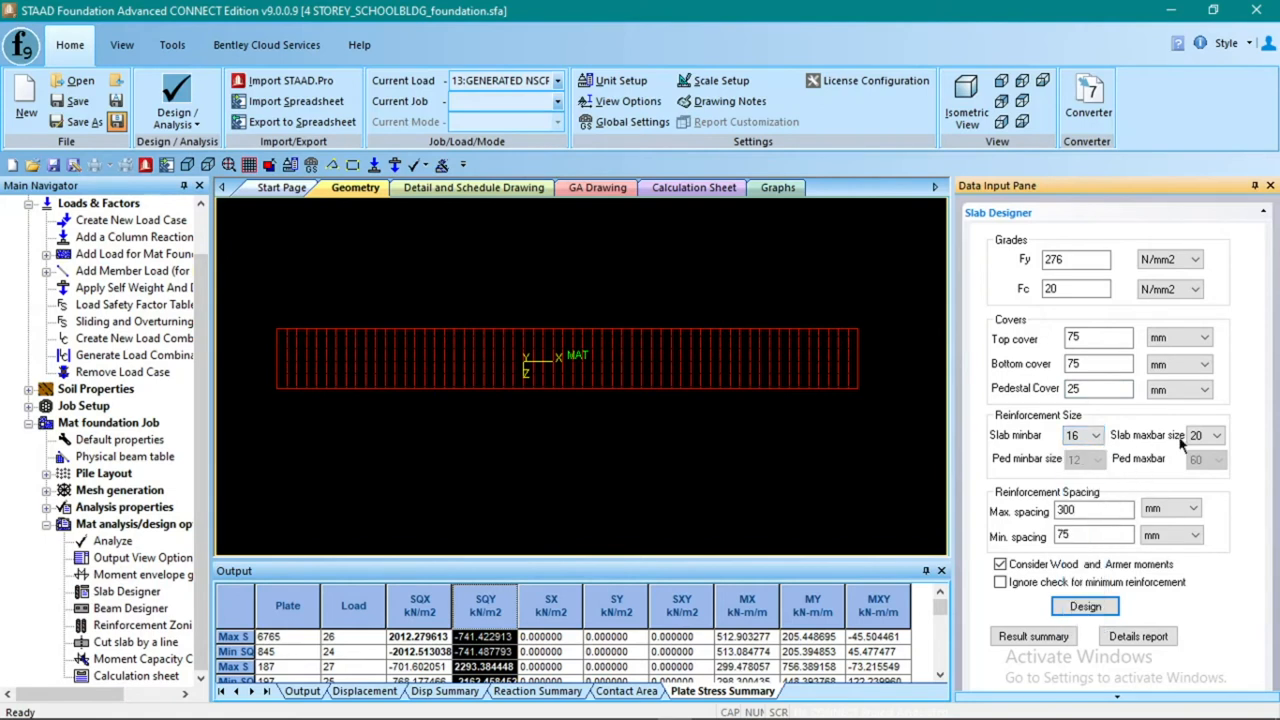
{"action": "left_click", "coordinate": [1216, 436]}
{"action": "left_click", "coordinate": [1216, 436]}
Set the maximum reinforcement spacing to 450 mm, ignore the minimum reinforcement check and run the slab design
{"action": "left_click_drag", "start_coordinate": [1134, 514], "coordinate": [1024, 530]}
{"action": "type", "text": "450"}
{"action": "left_click", "coordinate": [1083, 537]}
{"action": "left_click", "coordinate": [1088, 607]}
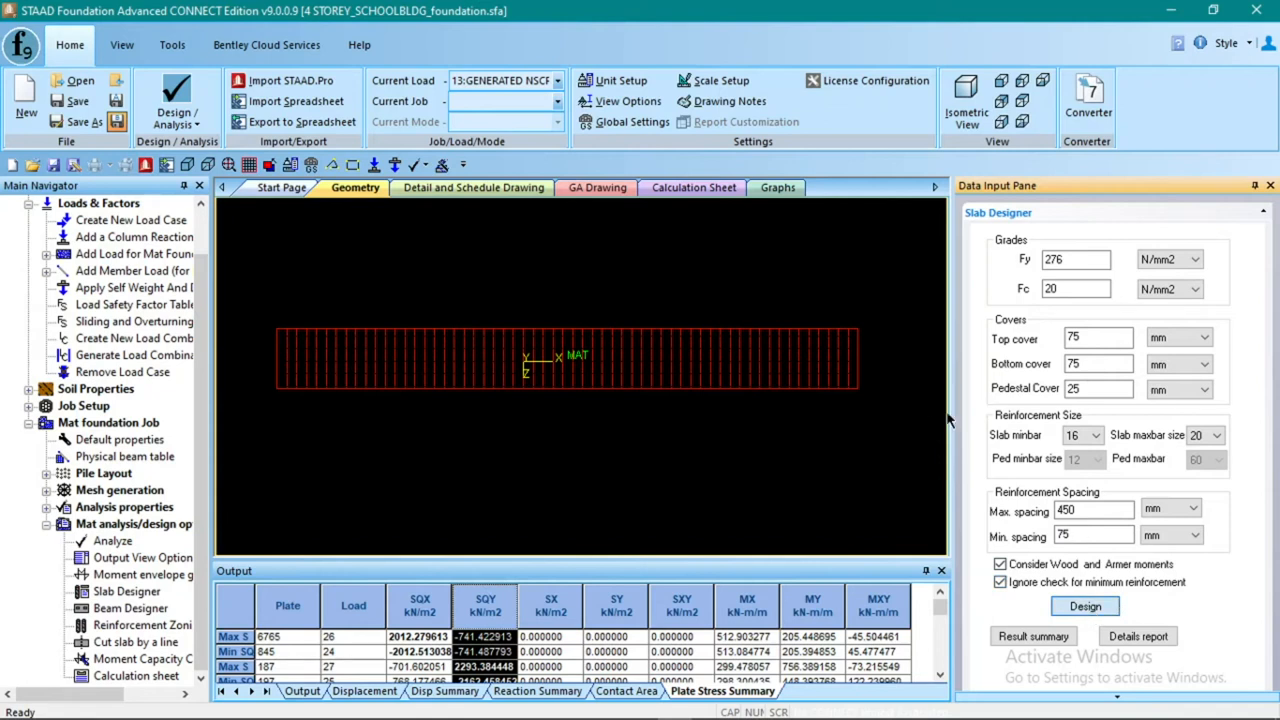
{"action": "left_click", "coordinate": [730, 408]}
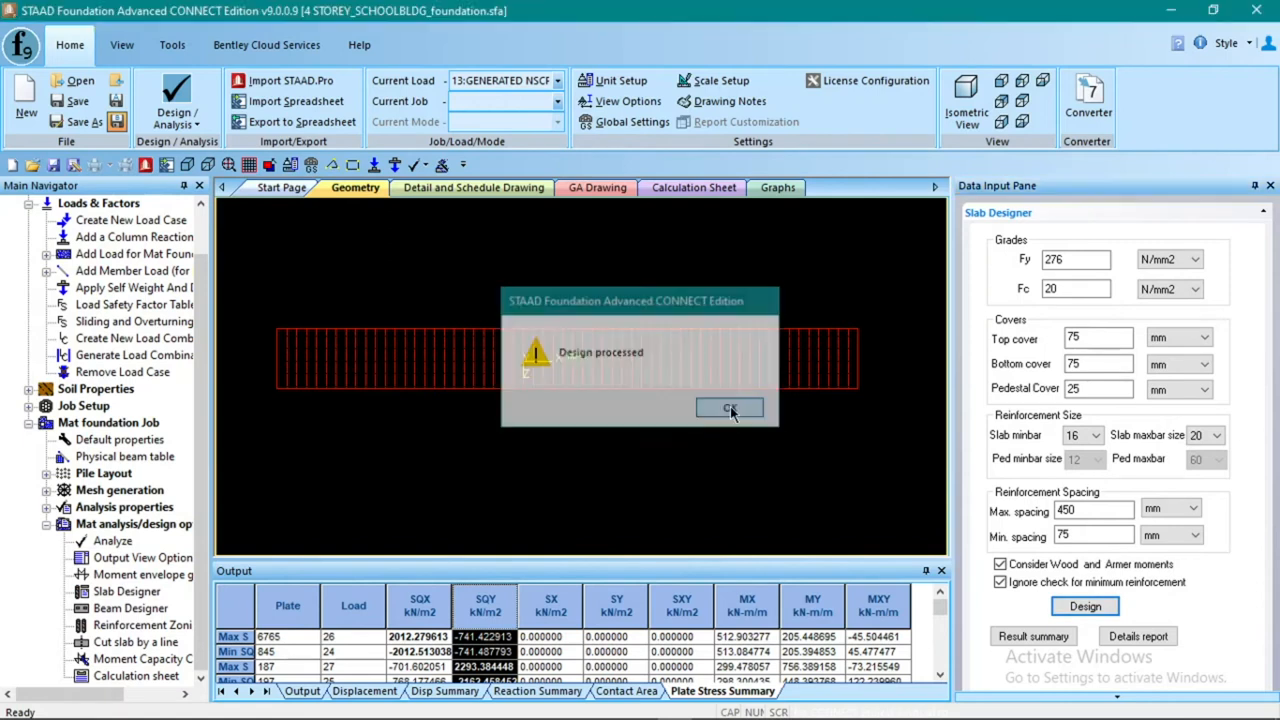
Review the required reinforcement summary for the longitudinal and transverse top and bottom faces, and close it
{"action": "left_click", "coordinate": [1033, 637]}
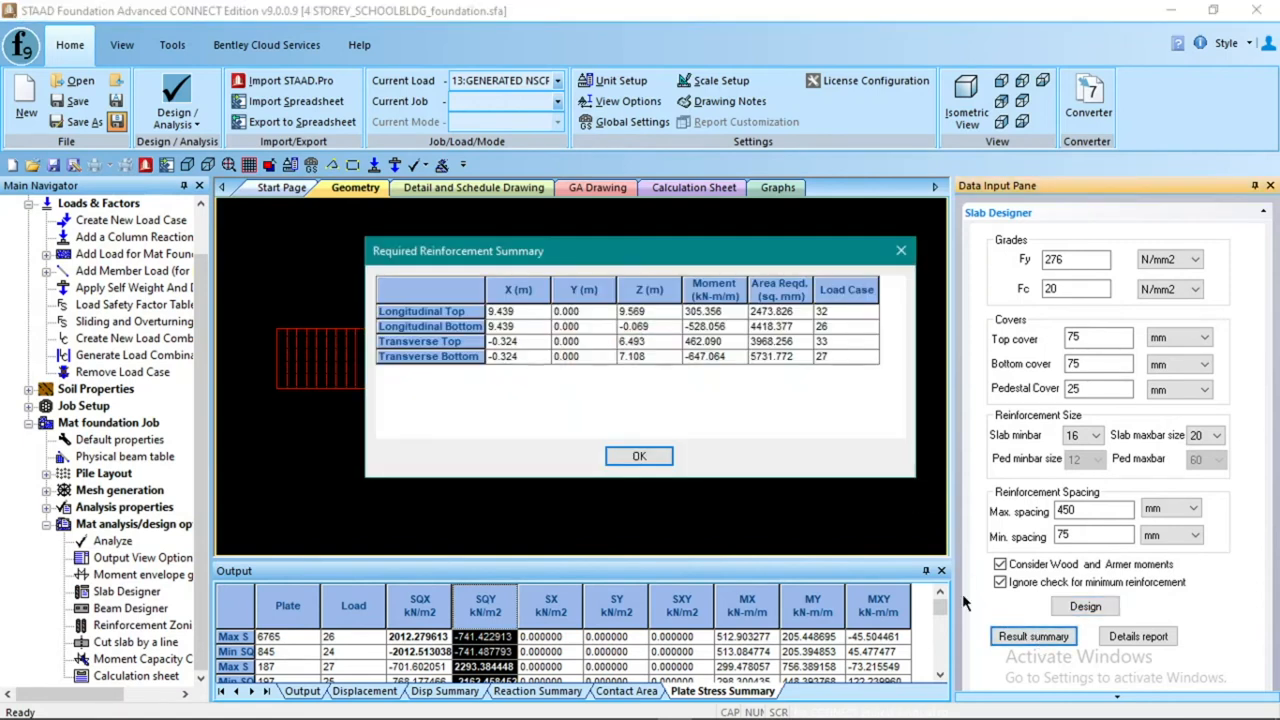
{"action": "left_click", "coordinate": [428, 313]}
{"action": "left_click", "coordinate": [634, 456]}
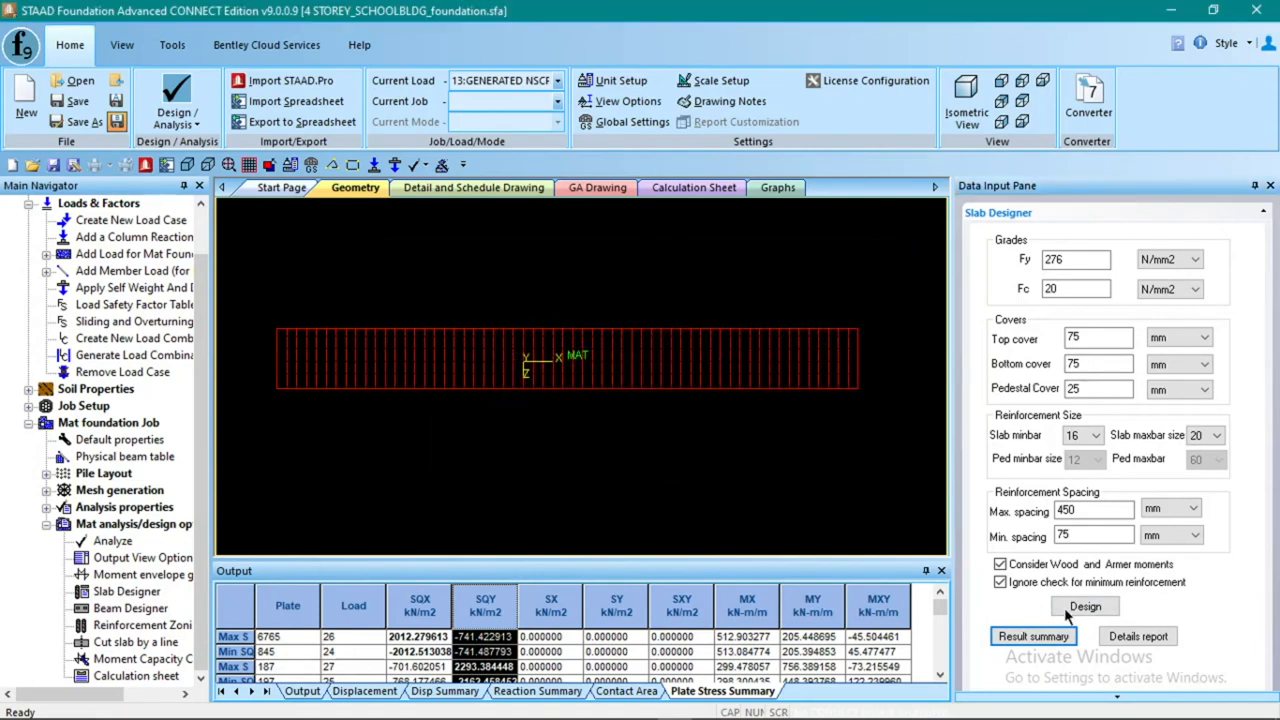
Examine the detailed slab design report's grid point moments for longitudinal and transverse reinforcement on the top and bottom sides
{"action": "left_click", "coordinate": [1145, 640]}
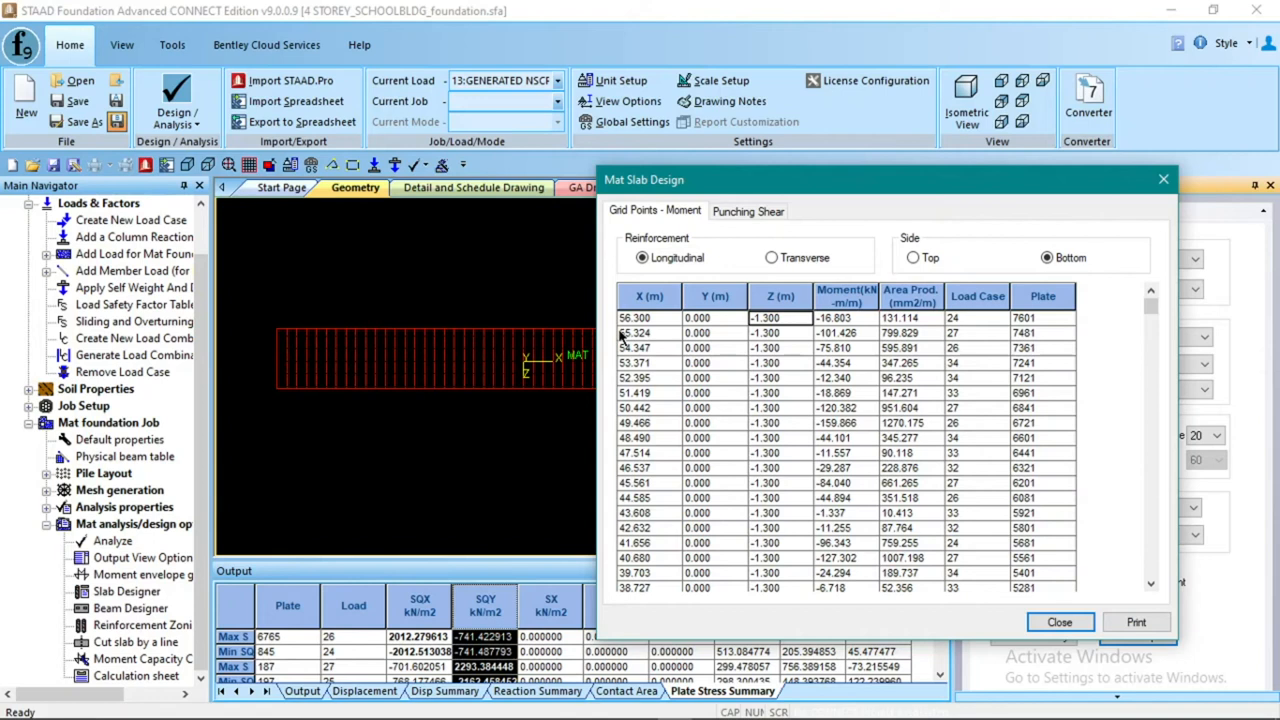
{"action": "left_click_drag", "start_coordinate": [930, 200], "coordinate": [684, 193]}
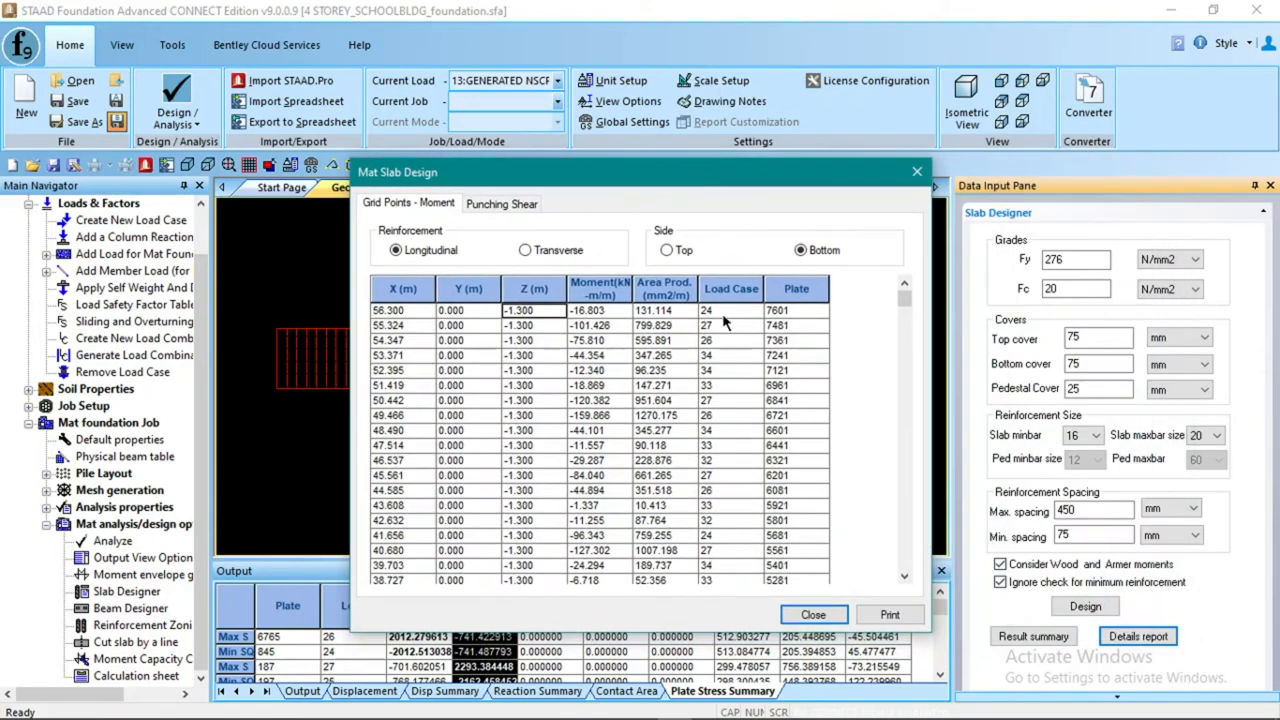
{"action": "left_click", "coordinate": [668, 314]}
{"action": "left_click", "coordinate": [667, 251]}
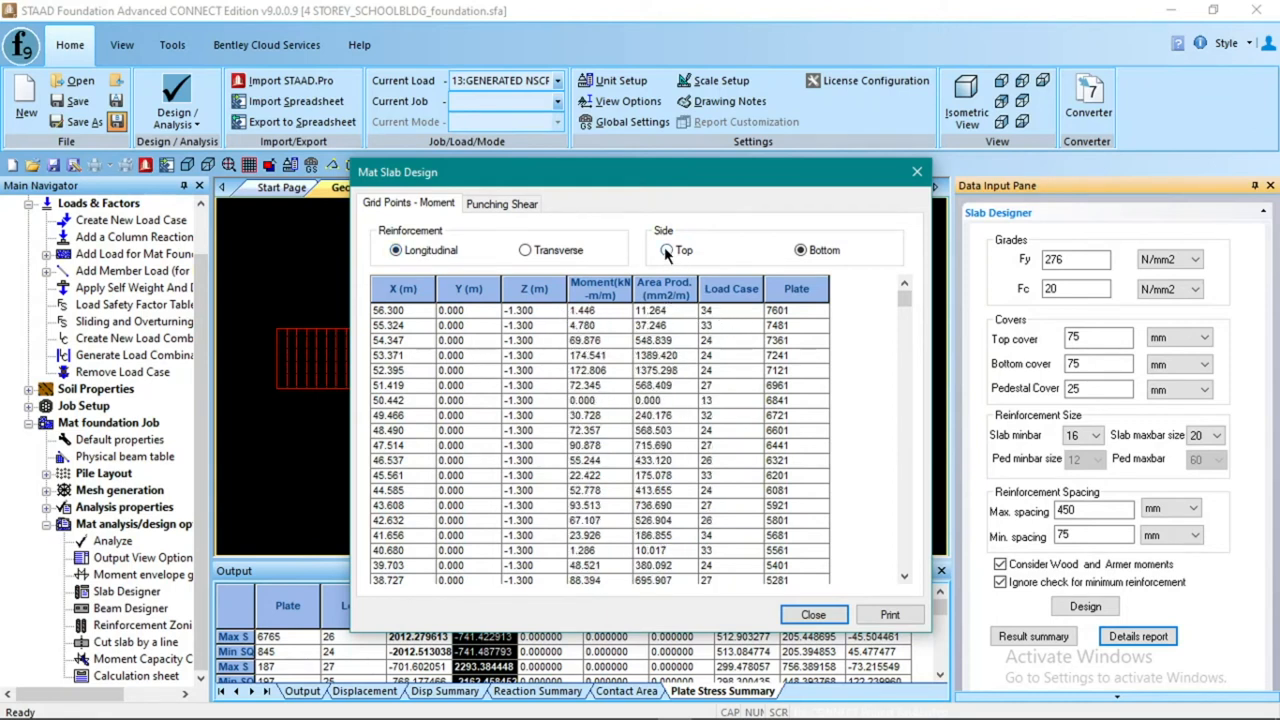
{"action": "left_click", "coordinate": [667, 250]}
{"action": "left_click", "coordinate": [688, 314]}
{"action": "left_click", "coordinate": [525, 251]}
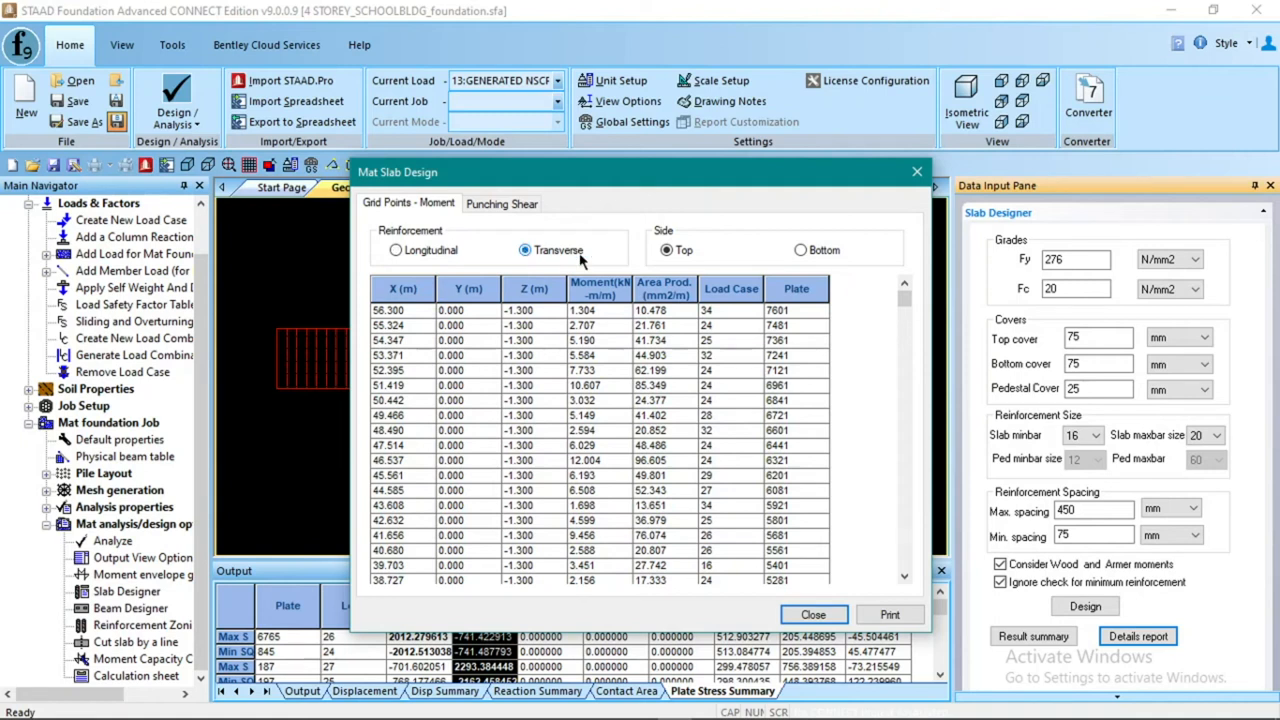
{"action": "left_click", "coordinate": [800, 251]}
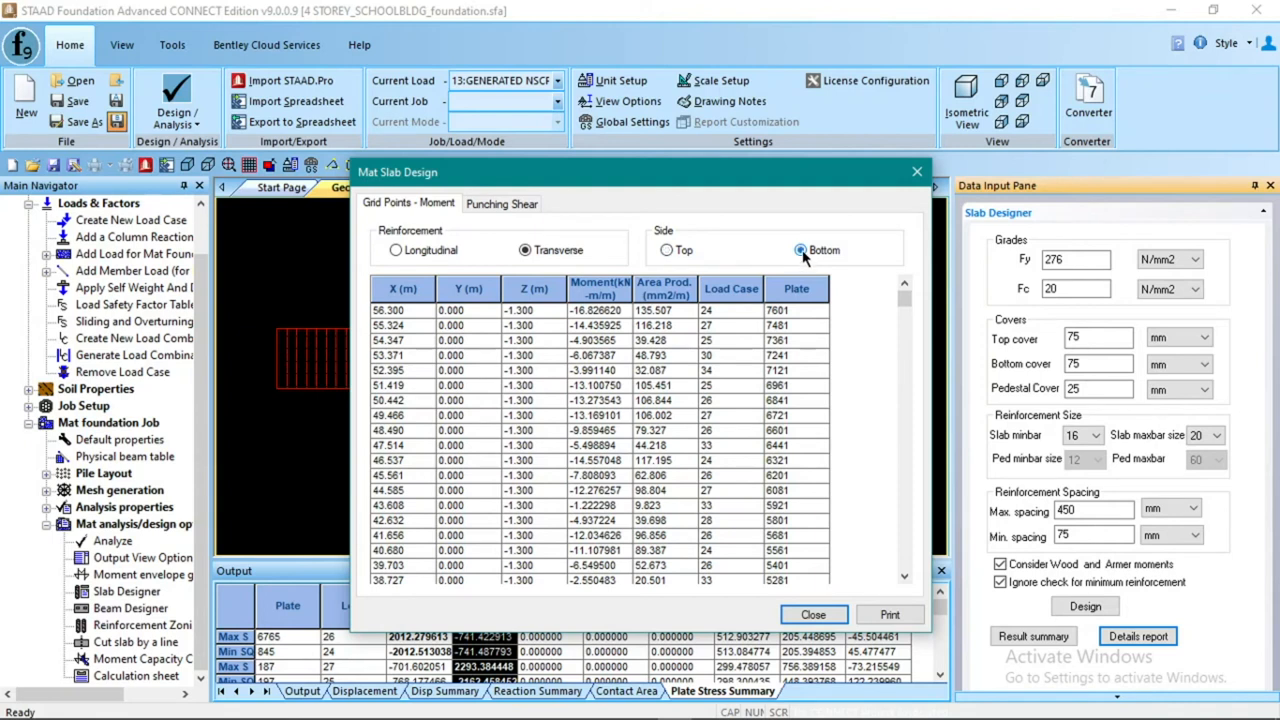
Review the columns' punching shear results in the mat slab design report and close the report
{"action": "left_click", "coordinate": [500, 204]}
{"action": "left_click_drag", "start_coordinate": [893, 435], "coordinate": [893, 458]}
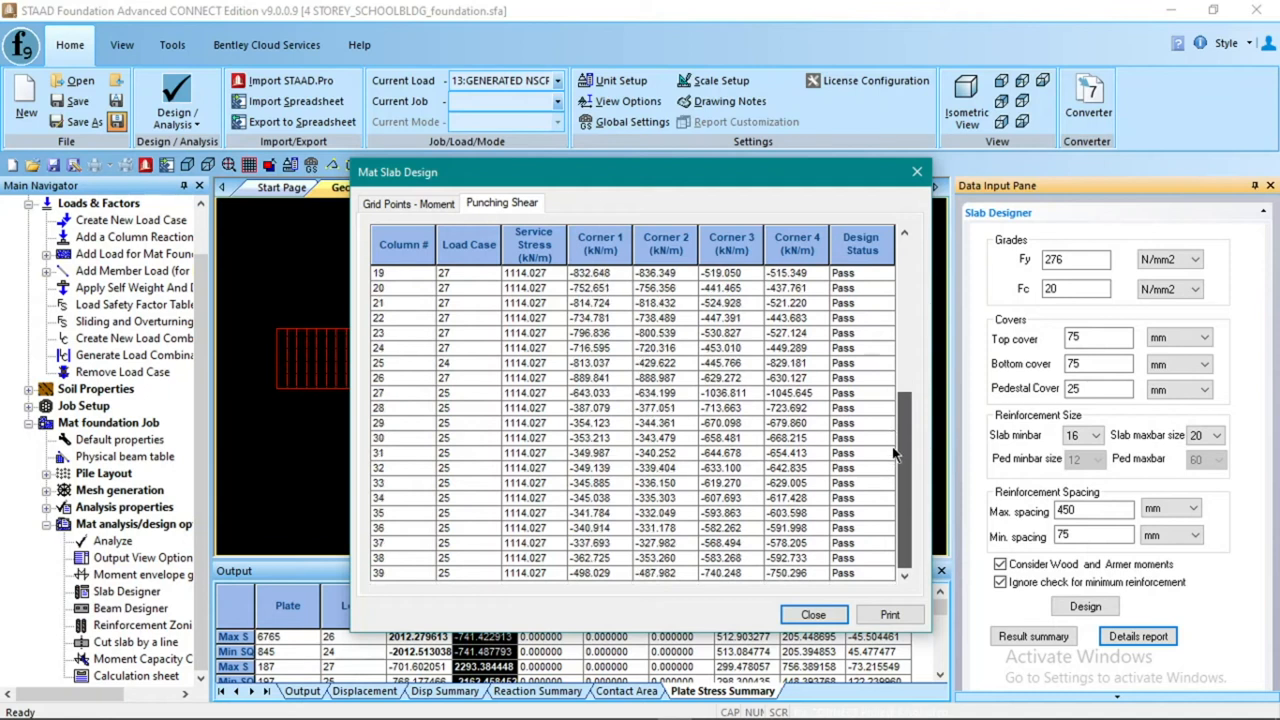
{"action": "left_click", "coordinate": [810, 614]}
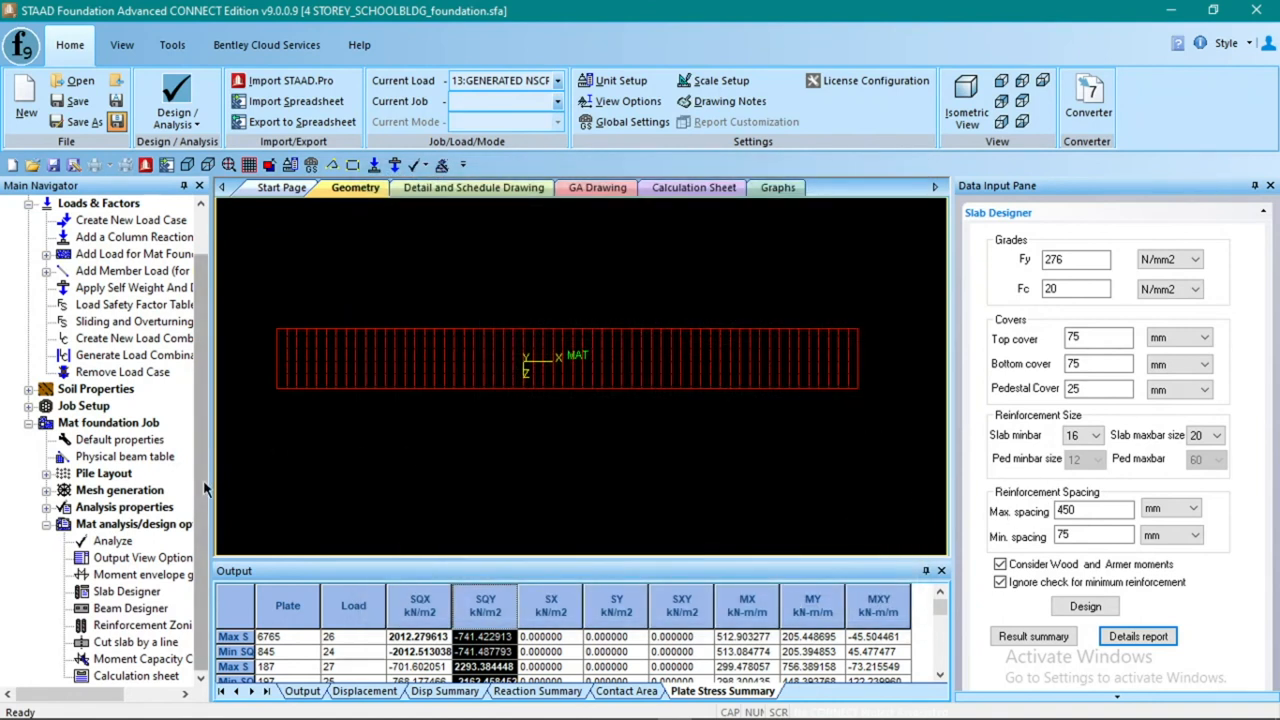
View the Beam Designer's reinforcement size, stirrup and clear cover settings
{"action": "left_click", "coordinate": [130, 608]}
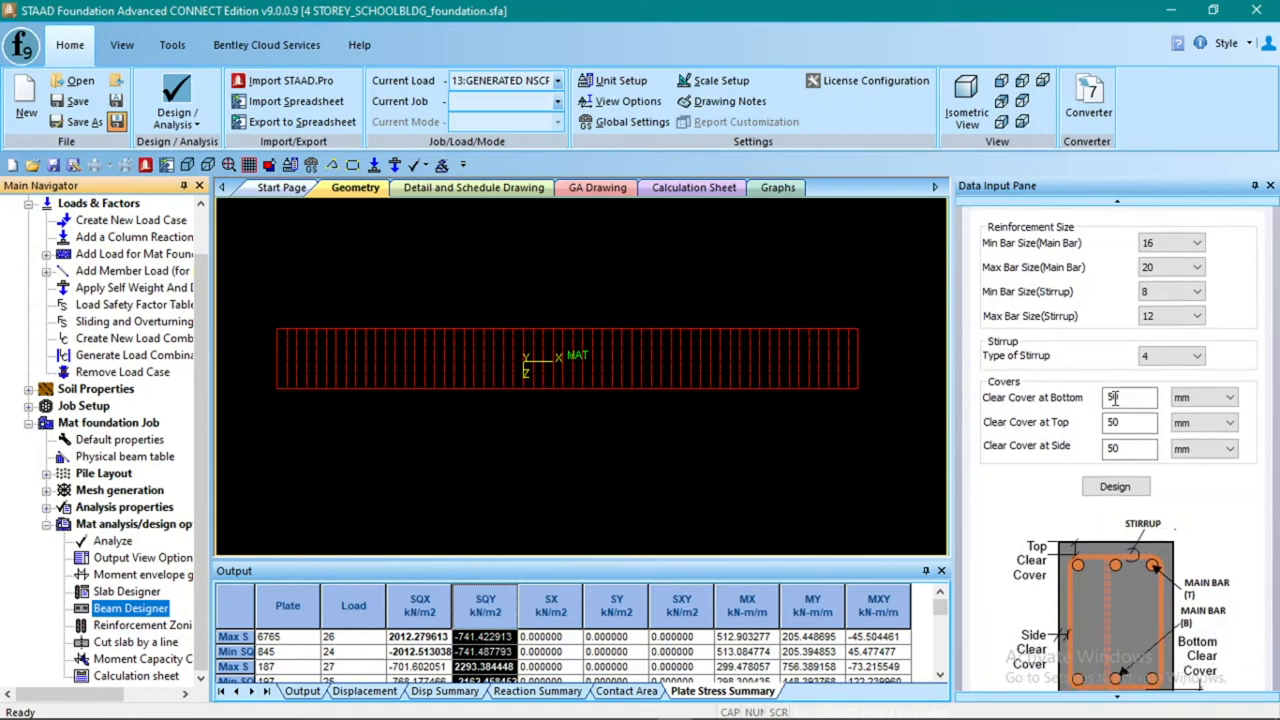
{"action": "scroll", "coordinate": [1045, 456], "scroll_direction": "up", "scroll_amount": 1}
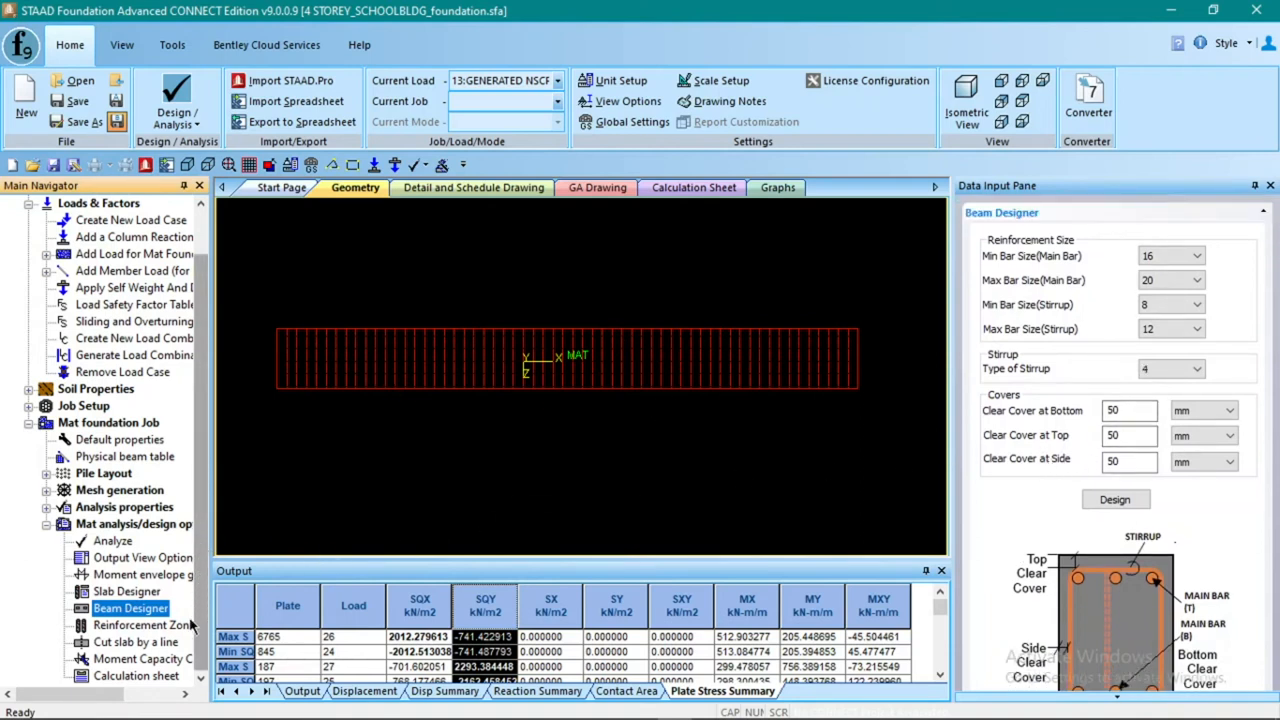
Open the mat's reinforcement zoning settings and look through the available current zones
{"action": "left_click", "coordinate": [148, 625]}
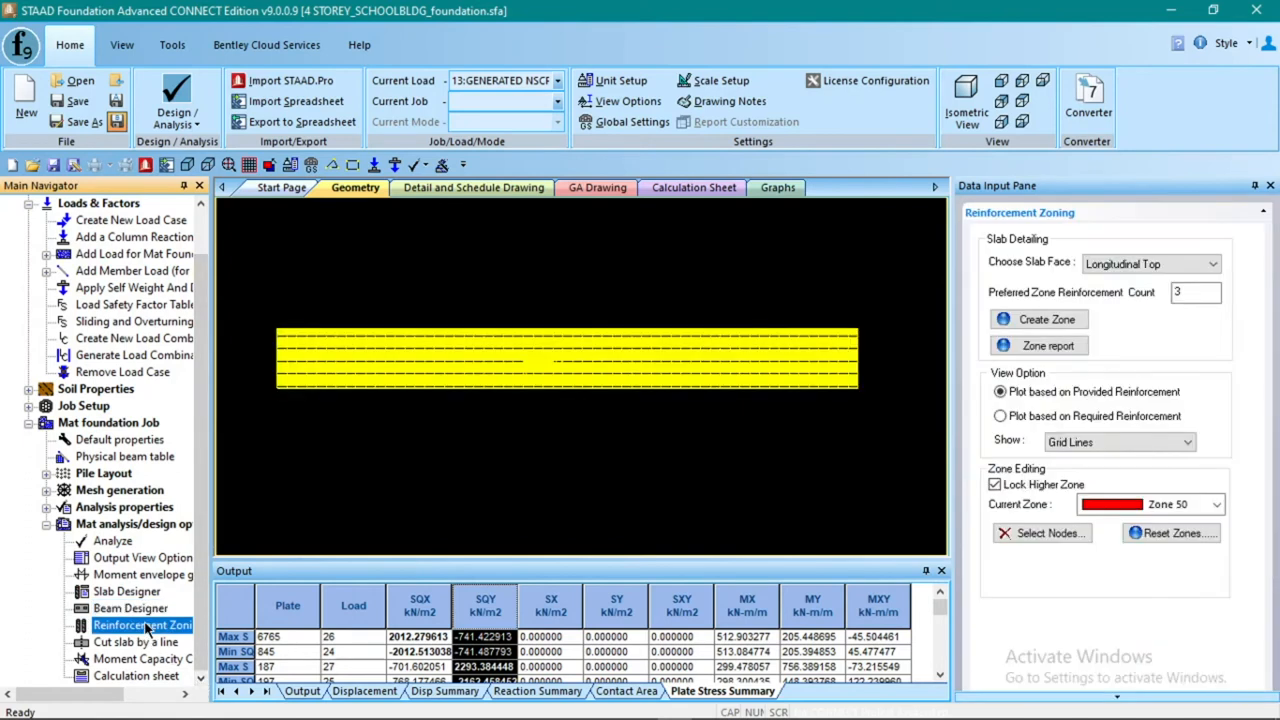
{"action": "left_click", "coordinate": [886, 257]}
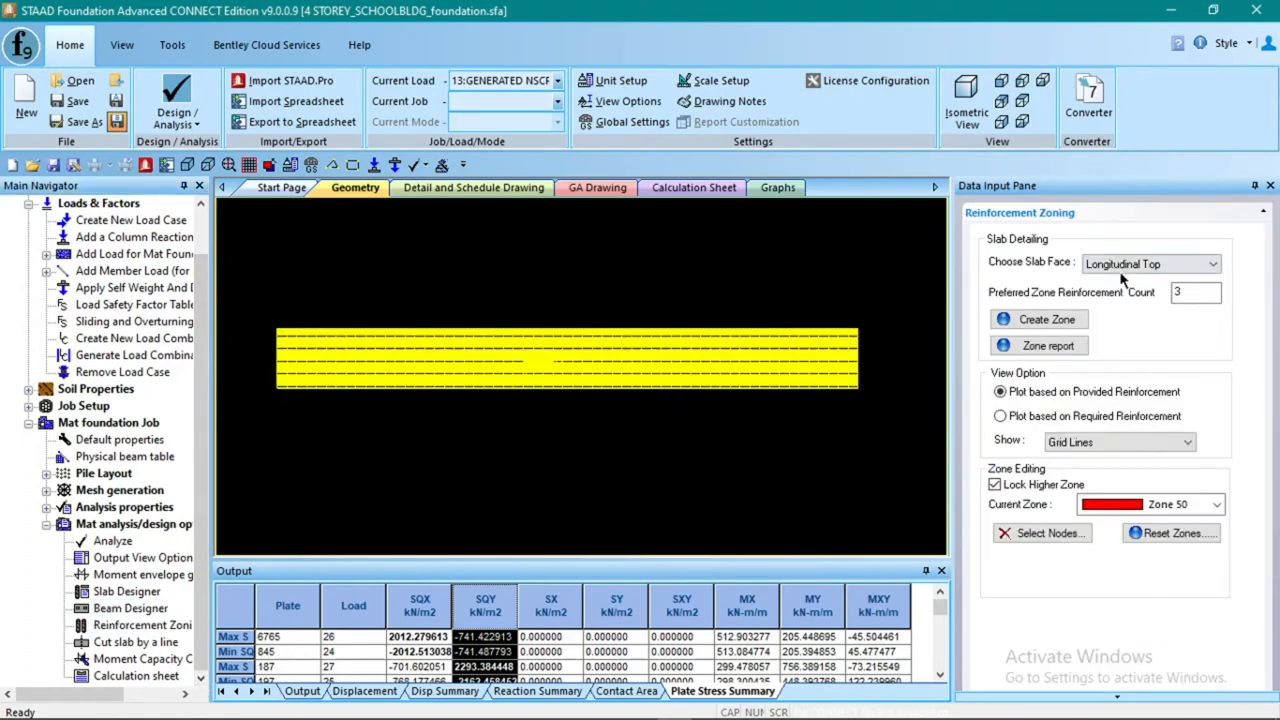
{"action": "left_click", "coordinate": [1216, 504]}
{"action": "scroll", "coordinate": [1218, 580], "scroll_direction": "down", "scroll_amount": 15}
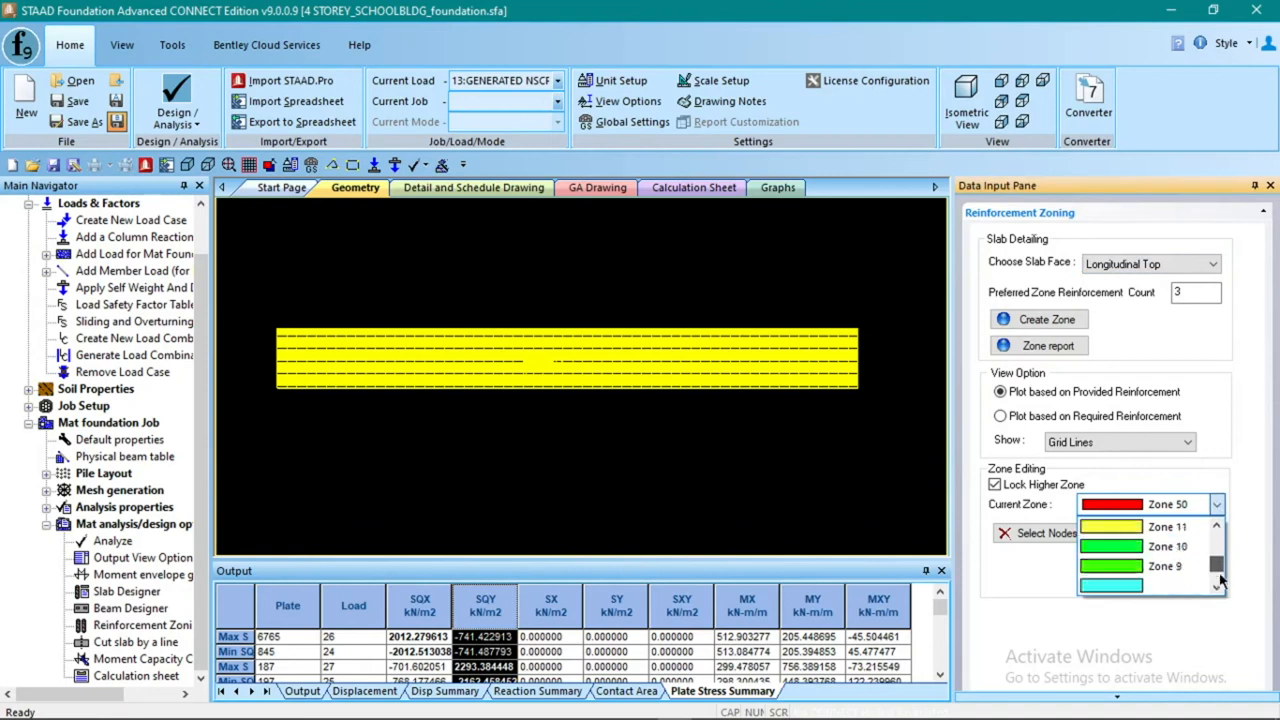
{"action": "left_click", "coordinate": [1043, 604]}
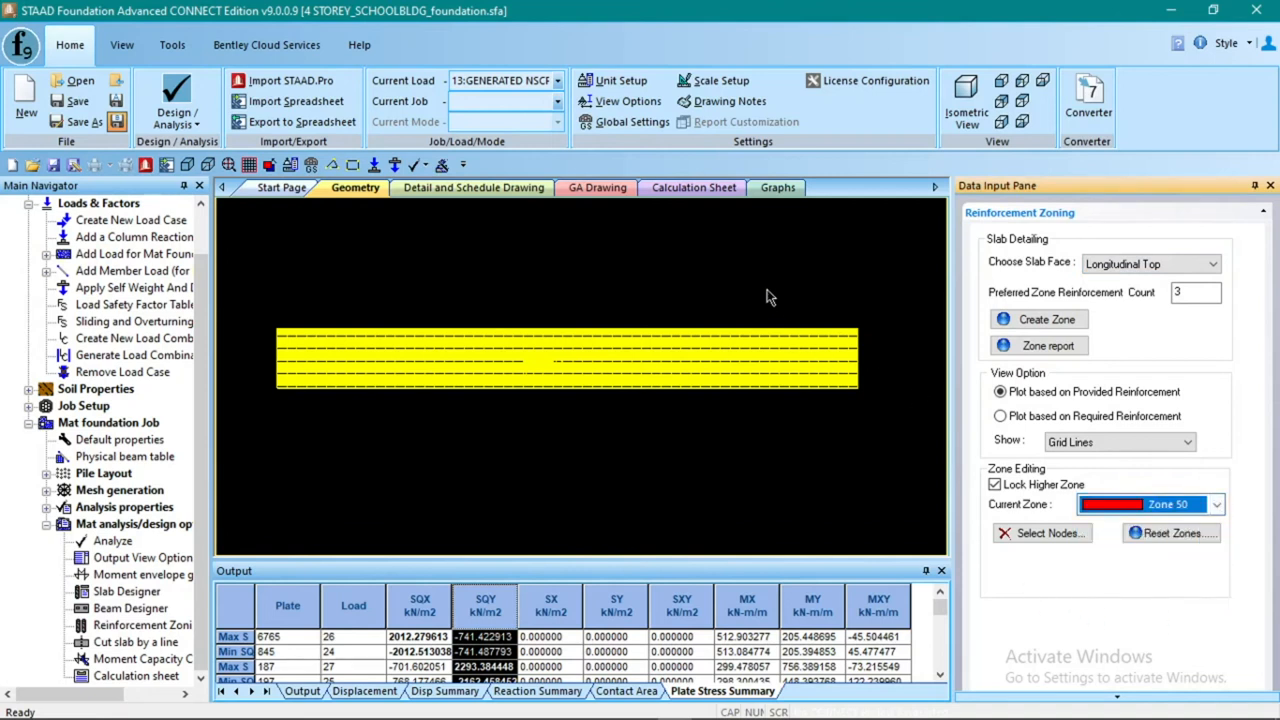
Create reinforcement zones for the Longitudinal Top slab face with a preferred zone reinforcement count of 5
{"action": "left_click", "coordinate": [1216, 266]}
{"action": "left_click", "coordinate": [1140, 243]}
{"action": "left_click", "coordinate": [1150, 265]}
{"action": "left_click", "coordinate": [1132, 281]}
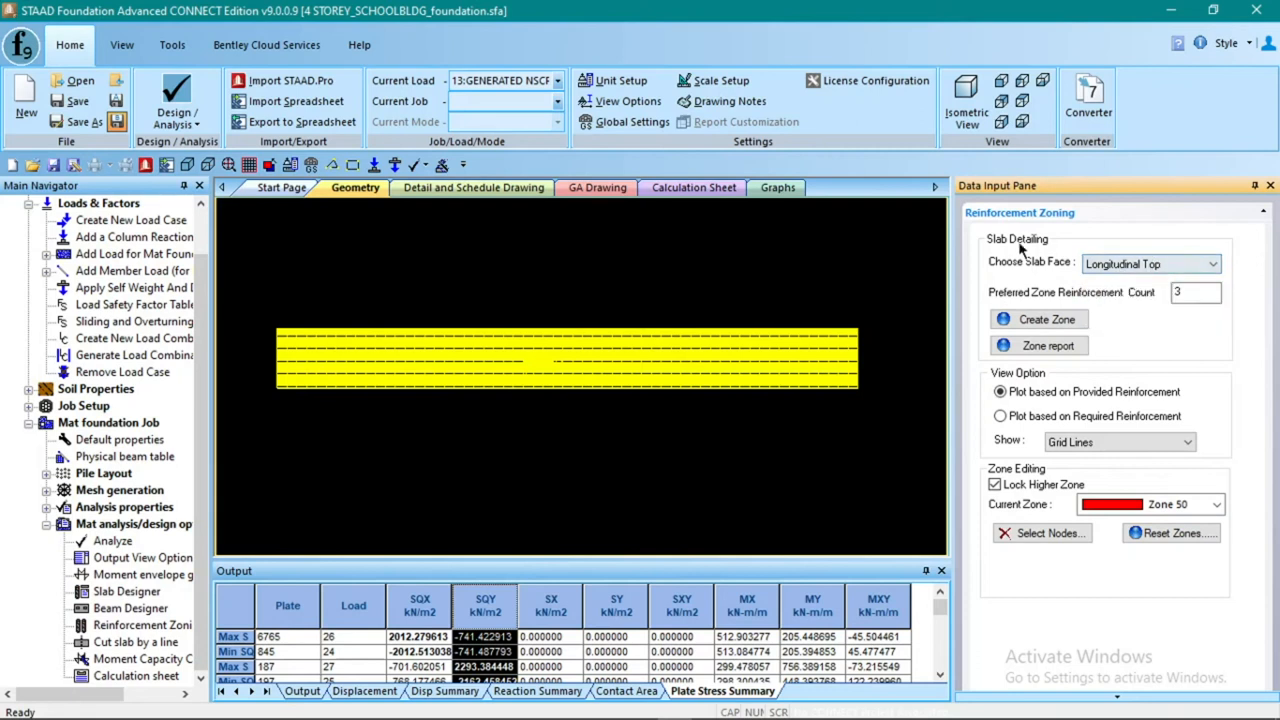
{"action": "double_click", "coordinate": [1214, 290]}
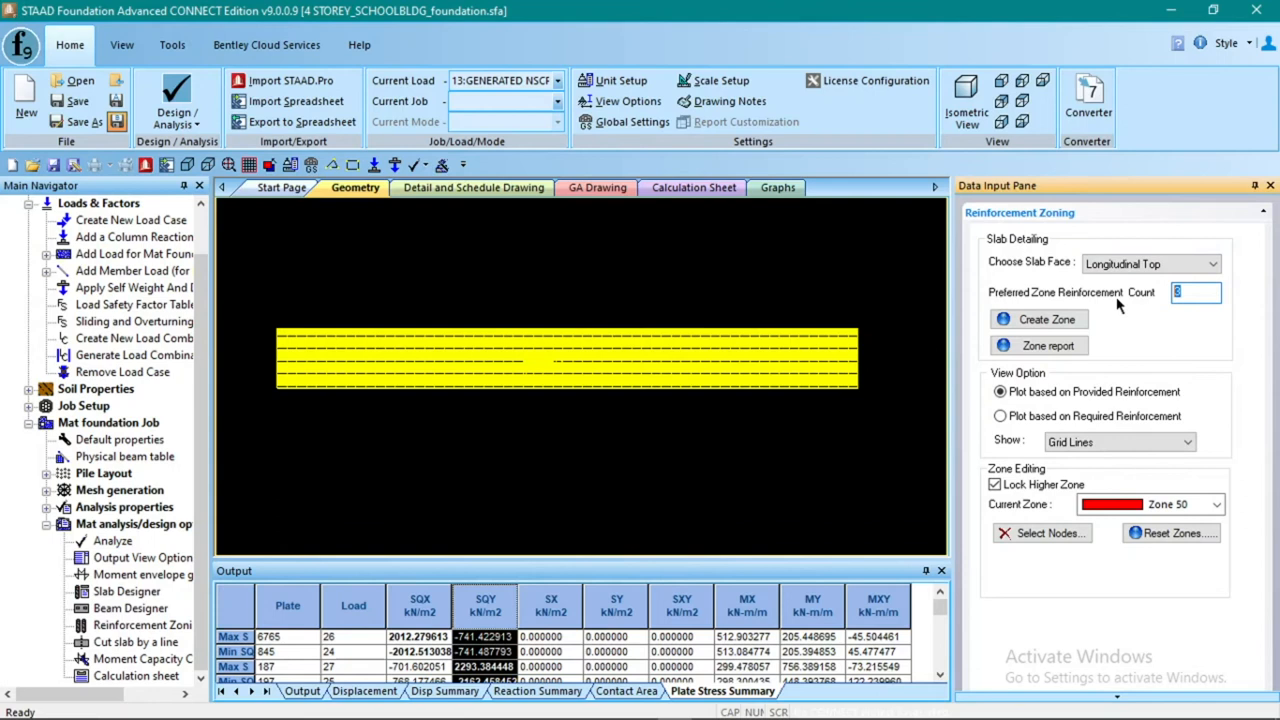
{"action": "type", "text": "5"}
{"action": "left_click", "coordinate": [1042, 320]}
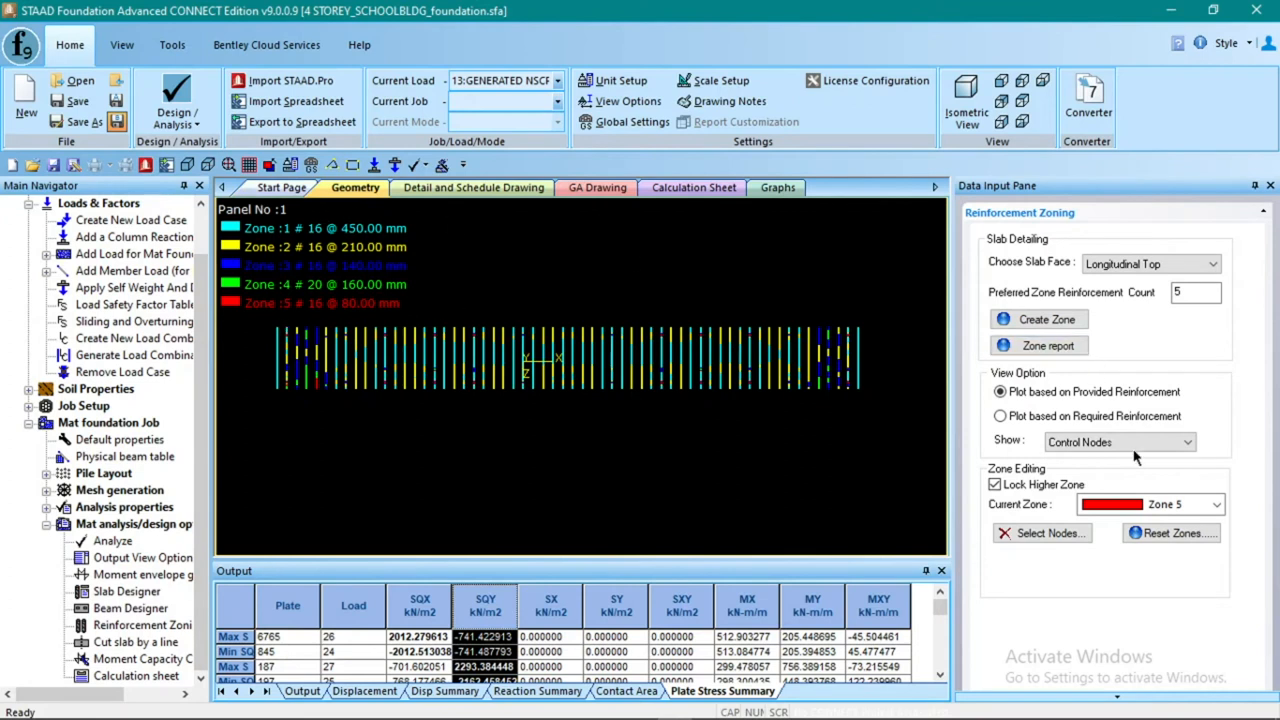
Examine the Longitudinal Top reinforcement zones along the mat against the zone colour legend
{"action": "left_click", "coordinate": [1159, 529]}
{"action": "scroll", "coordinate": [230, 223], "scroll_direction": "up", "scroll_amount": 1}
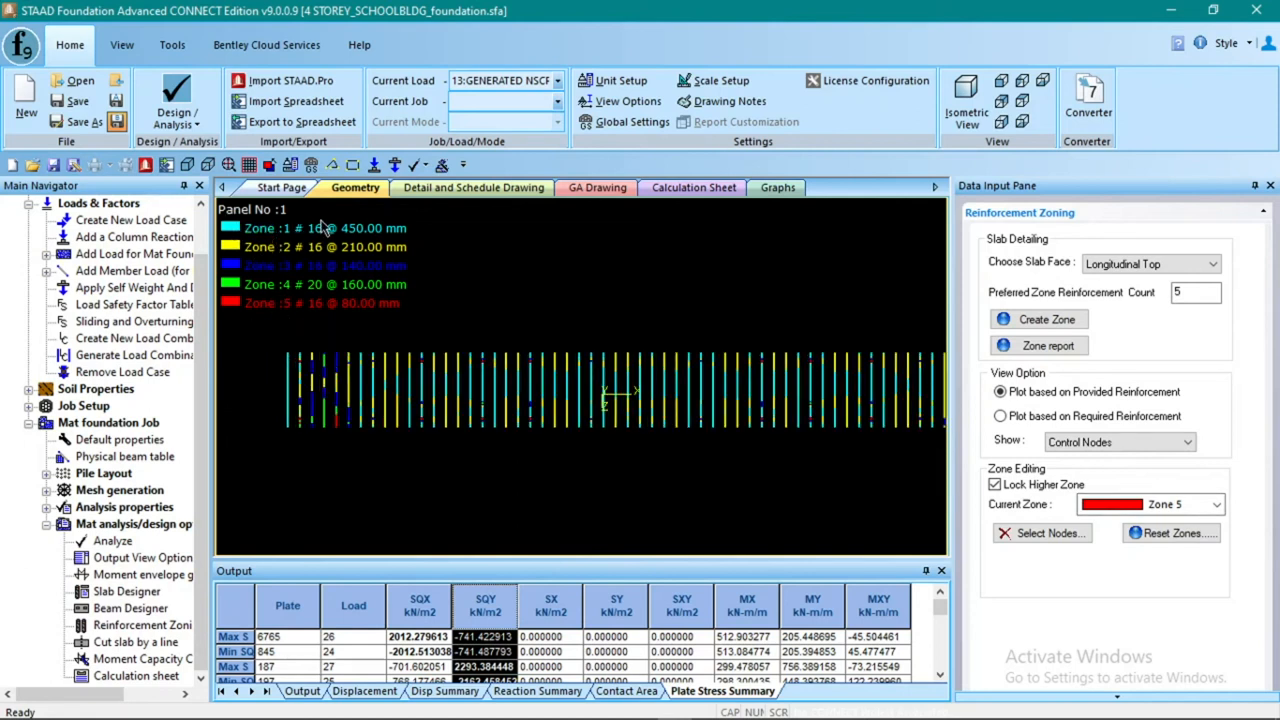
{"action": "scroll", "coordinate": [482, 388], "scroll_direction": "down", "scroll_amount": 1}
{"action": "scroll", "coordinate": [482, 388], "scroll_direction": "down", "scroll_amount": 1}
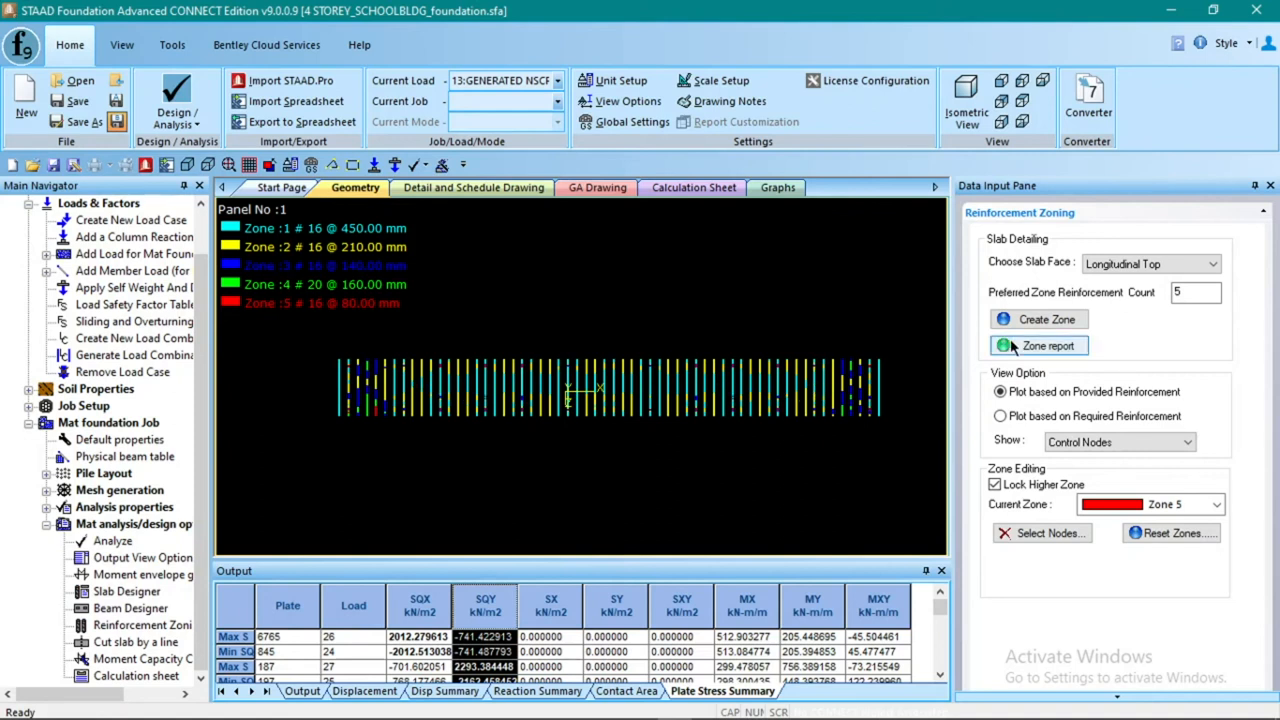
{"action": "left_click", "coordinate": [1117, 264]}
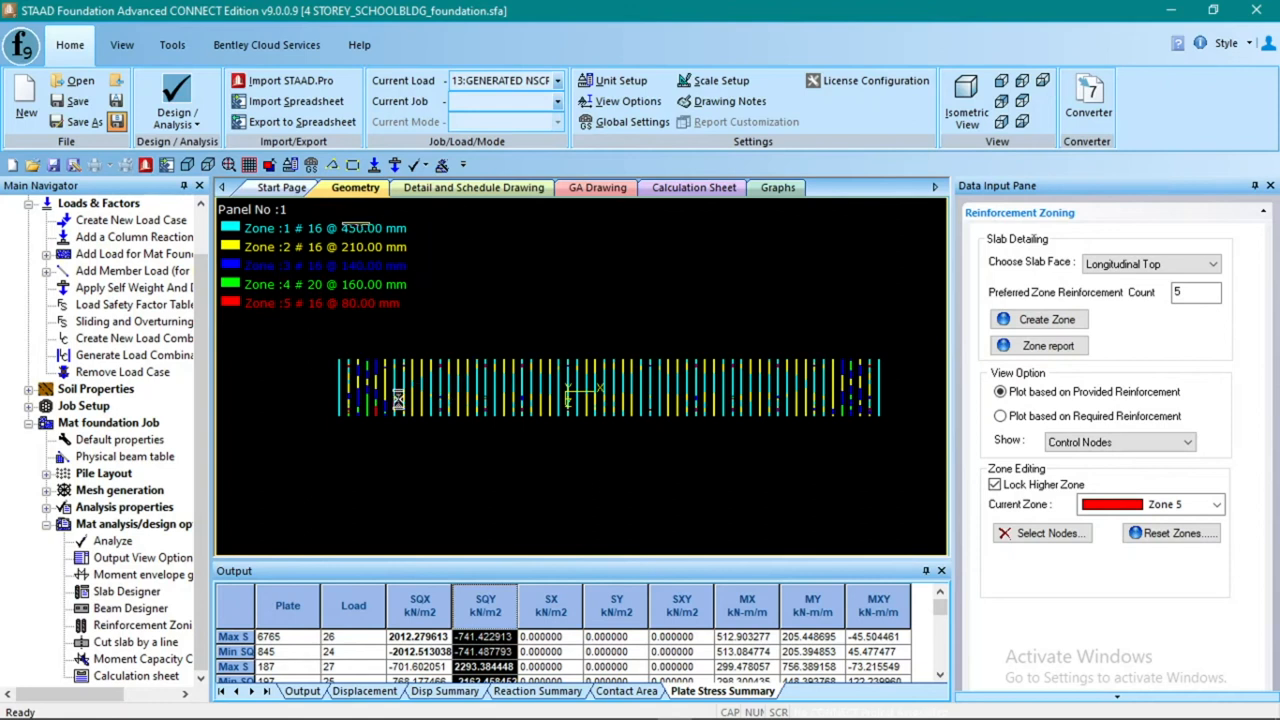
{"action": "scroll", "coordinate": [372, 388], "scroll_direction": "up", "scroll_amount": 2}
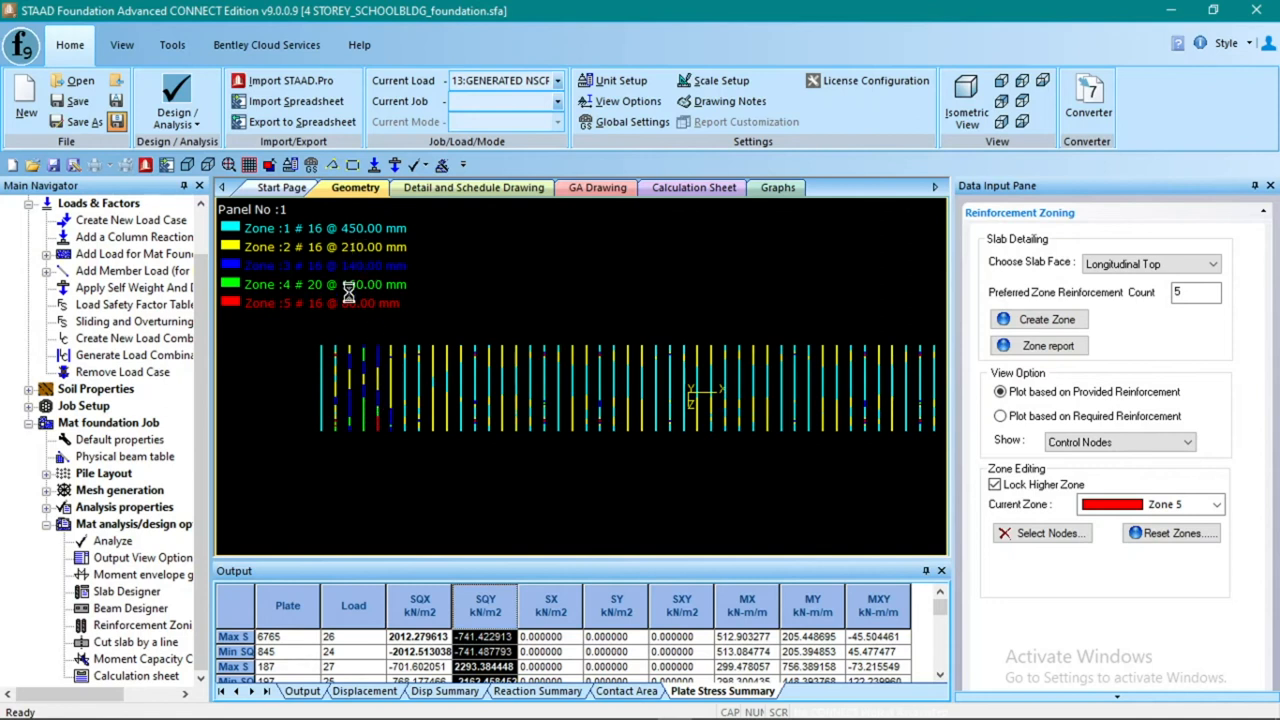
Create reinforcement zones for the Longitudinal Bottom slab face and view the whole mat
{"action": "left_click", "coordinate": [1213, 265]}
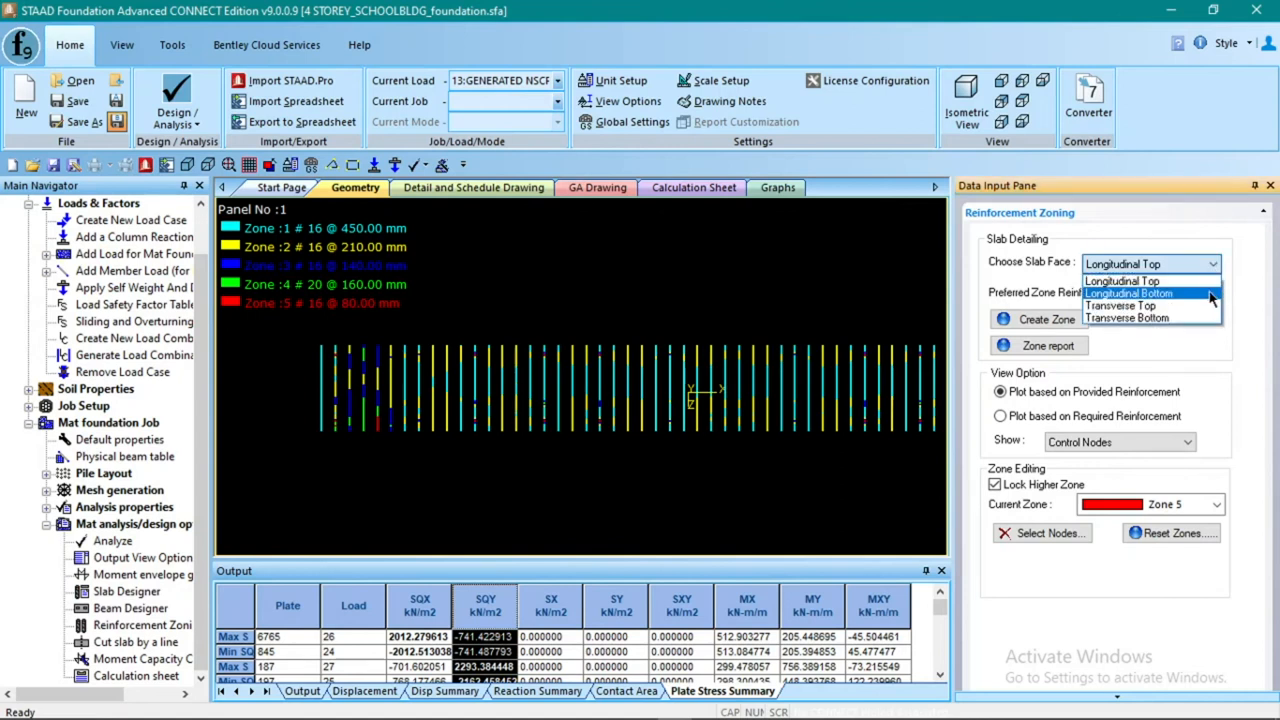
{"action": "left_click", "coordinate": [1210, 292]}
{"action": "left_click", "coordinate": [1048, 320]}
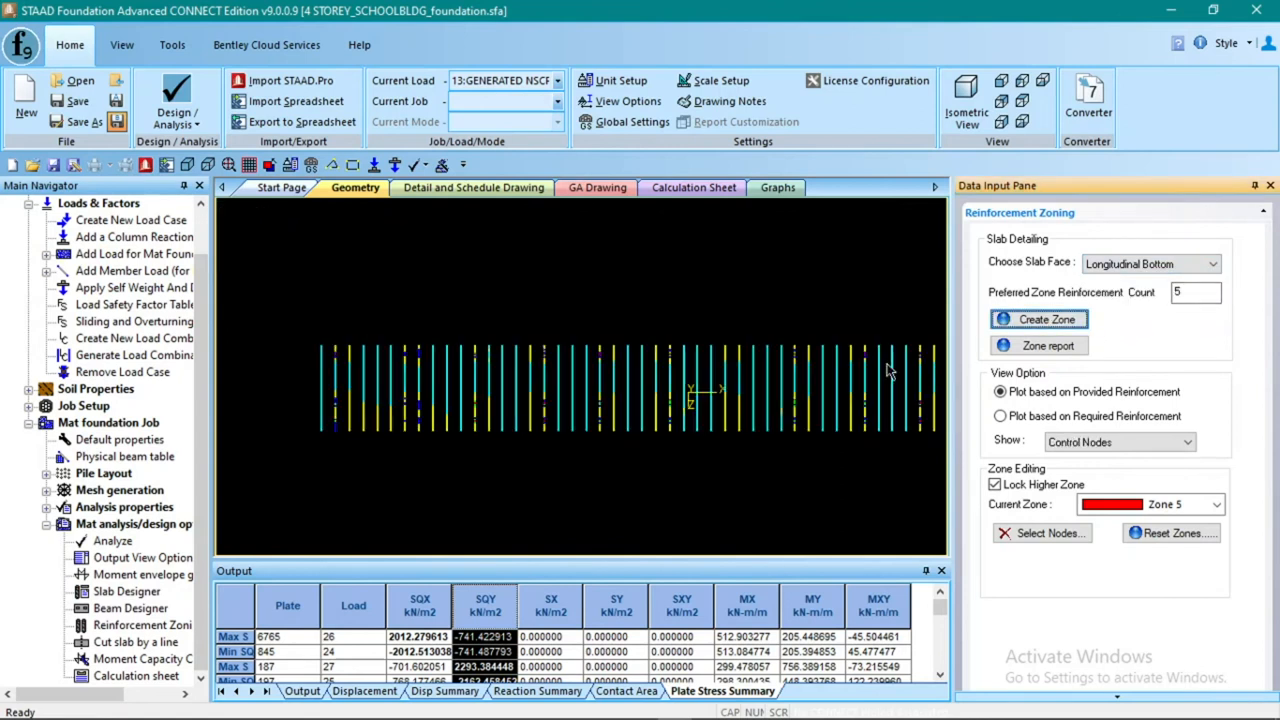
{"action": "scroll", "coordinate": [658, 398], "scroll_direction": "down", "scroll_amount": 1}
{"action": "middle_click_drag", "start_coordinate": [731, 446], "coordinate": [596, 431]}
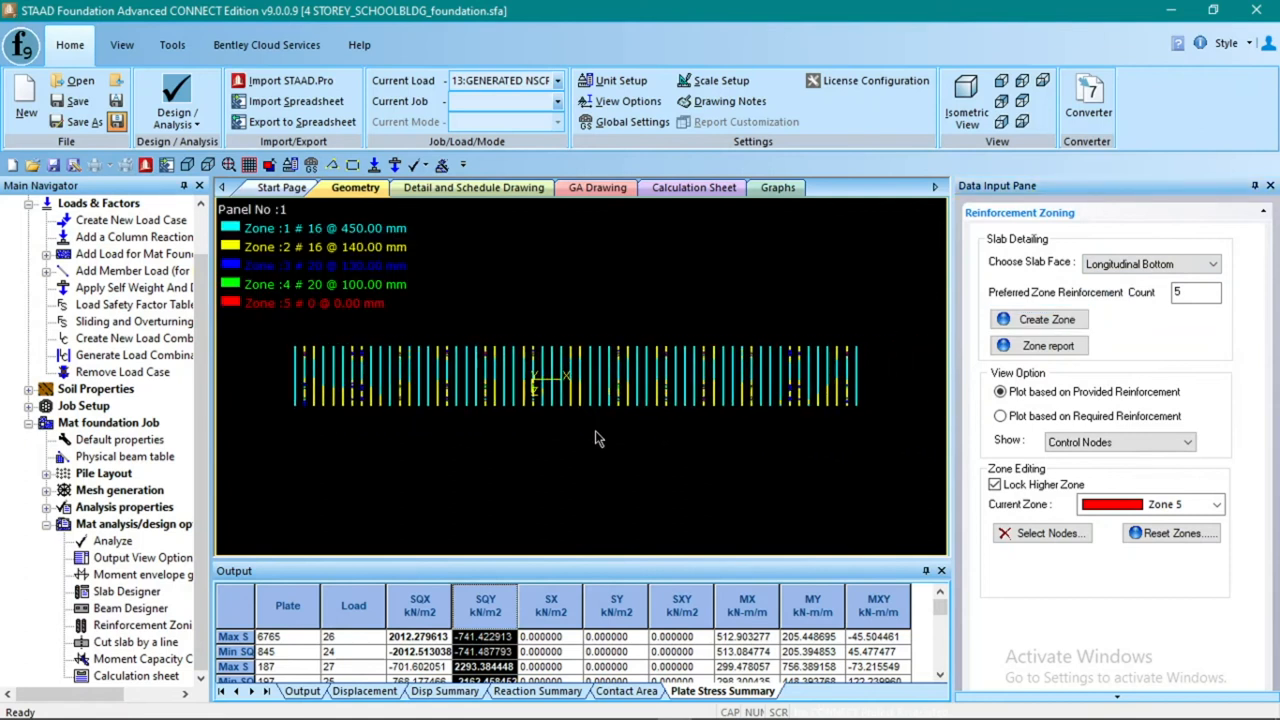
Create reinforcement zones for the Transverse Top slab face
{"action": "left_click", "coordinate": [1190, 264]}
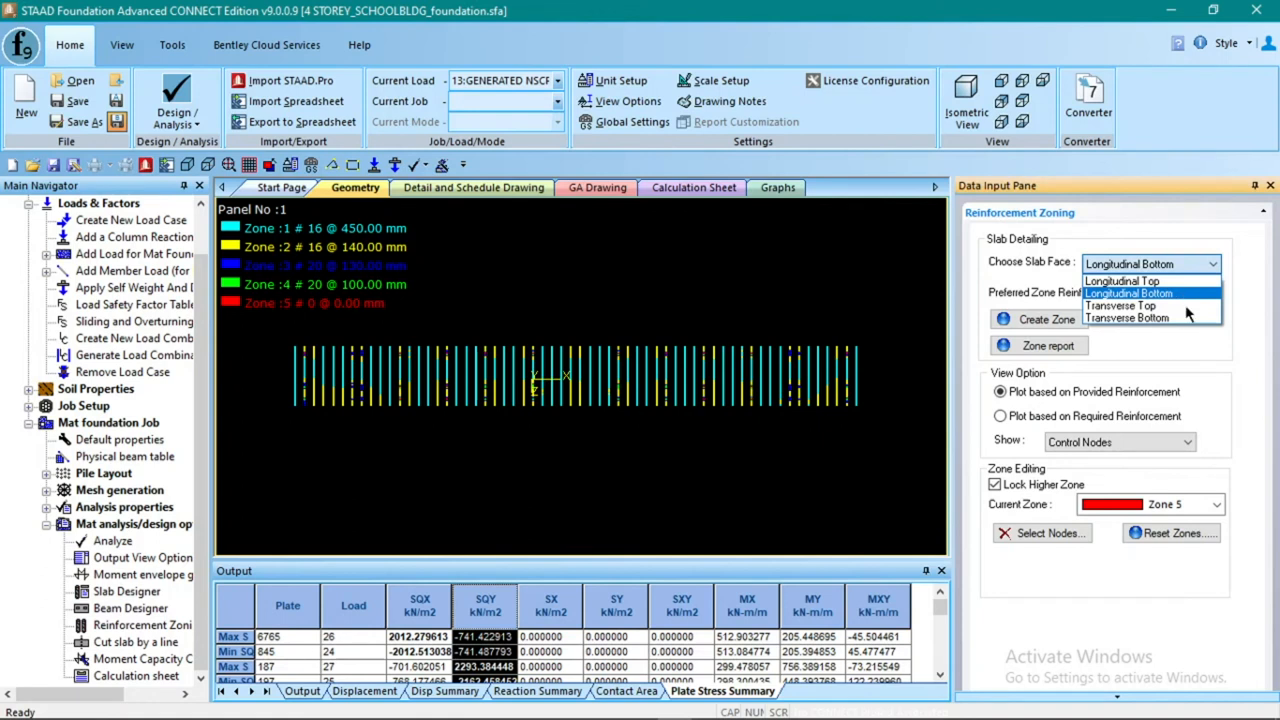
{"action": "left_click", "coordinate": [1185, 306]}
{"action": "left_click", "coordinate": [1048, 320]}
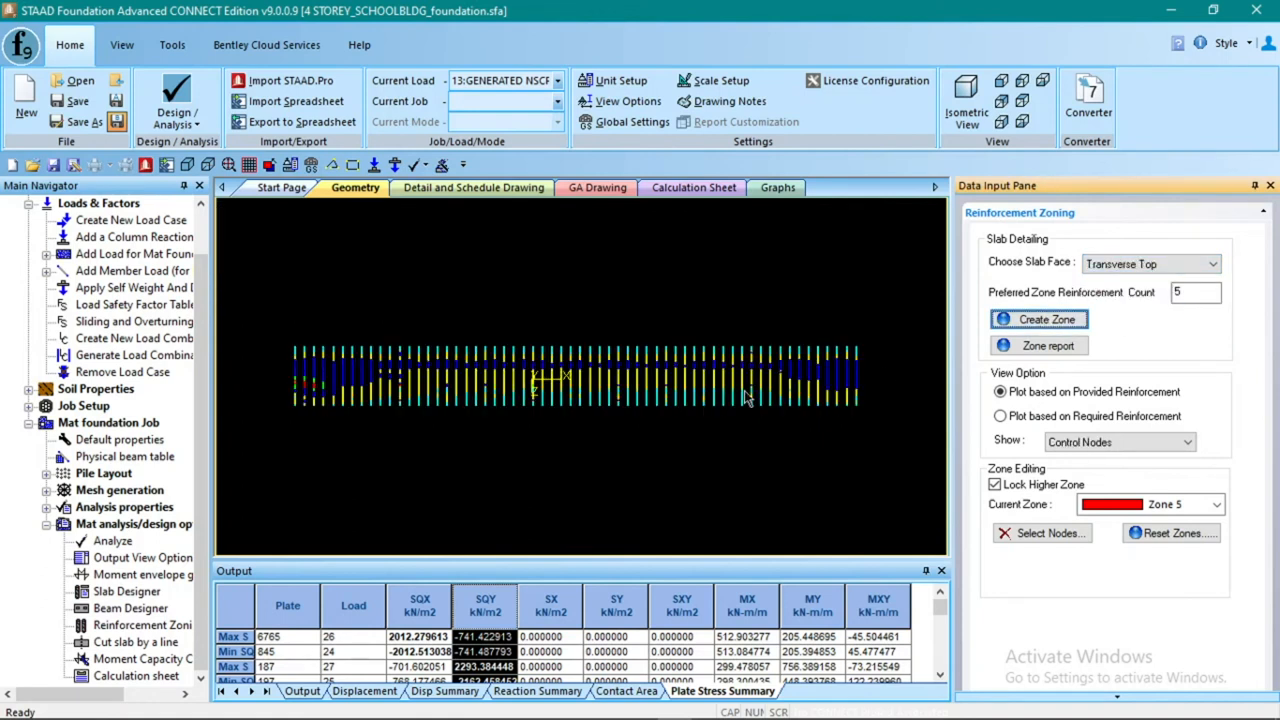
{"action": "left_click", "coordinate": [603, 294]}
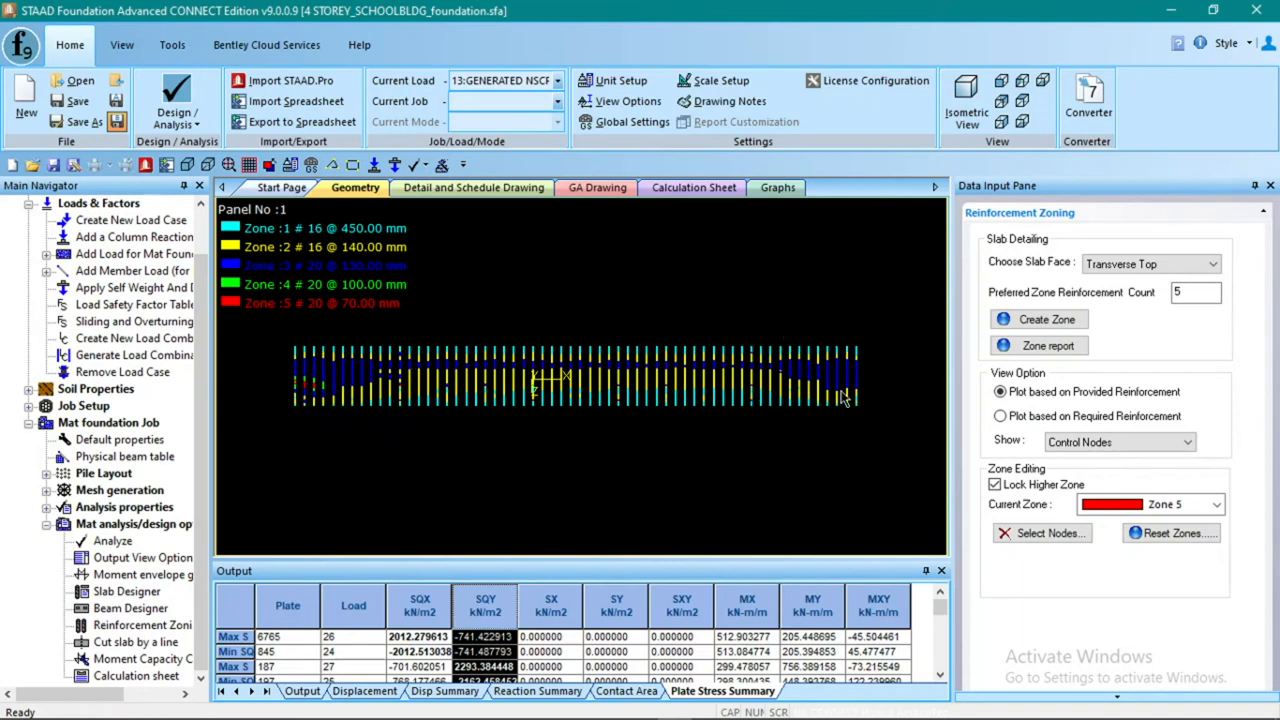
Examine the Transverse Top reinforcement zones near the mat's end against the bar size and spacing legend
{"action": "scroll", "coordinate": [300, 408], "scroll_direction": "up", "scroll_amount": 2}
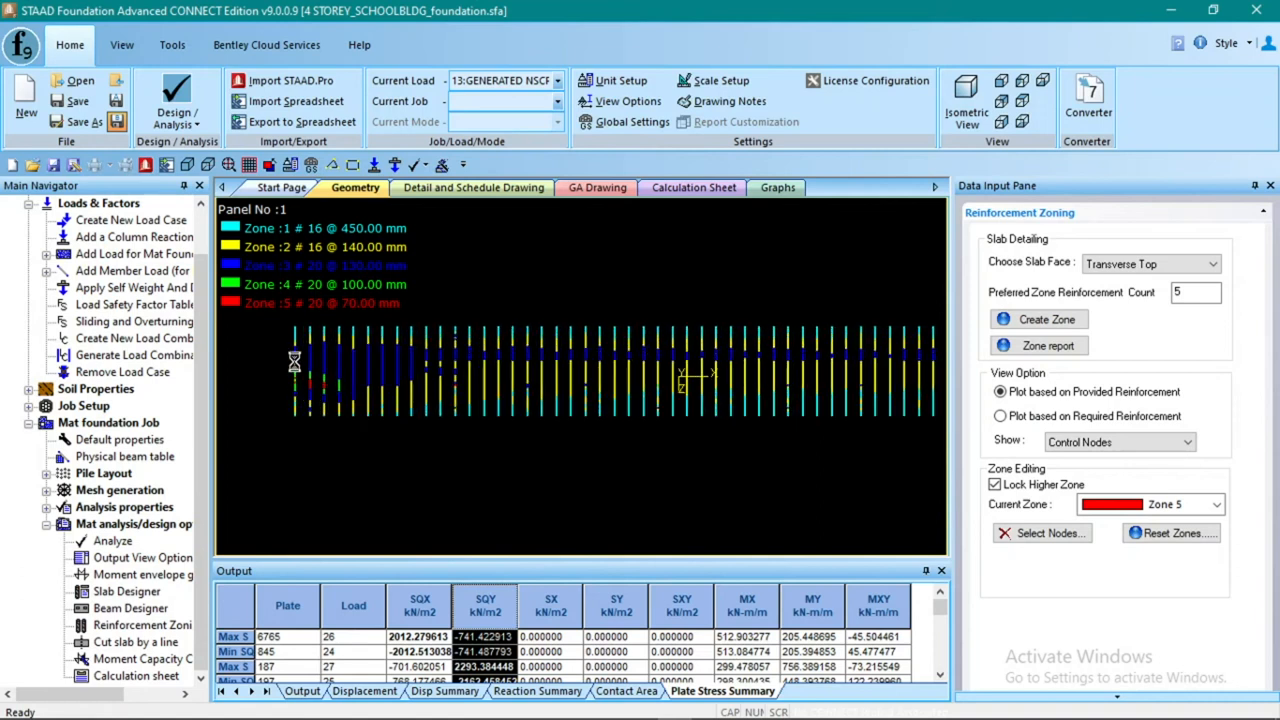
{"action": "scroll", "coordinate": [292, 368], "scroll_direction": "down", "scroll_amount": 2}
{"action": "scroll", "coordinate": [298, 380], "scroll_direction": "up", "scroll_amount": 1}
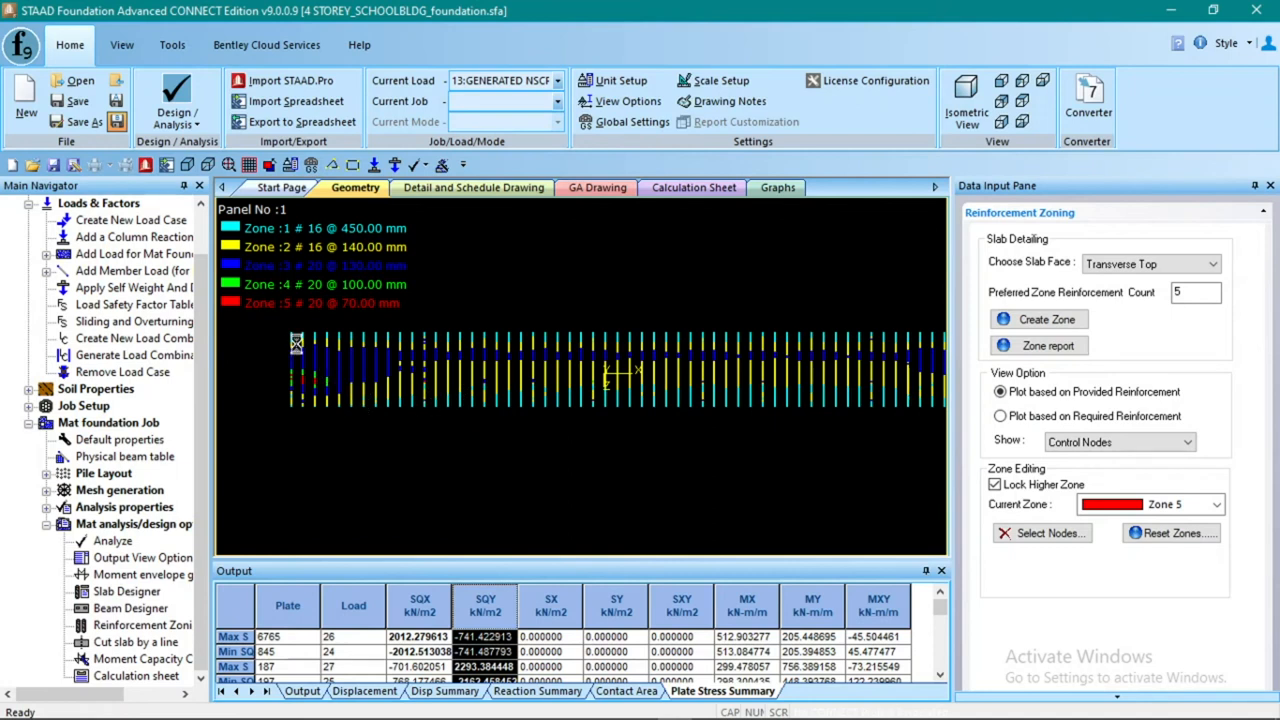
{"action": "scroll", "coordinate": [282, 238], "scroll_direction": "up", "scroll_amount": 1}
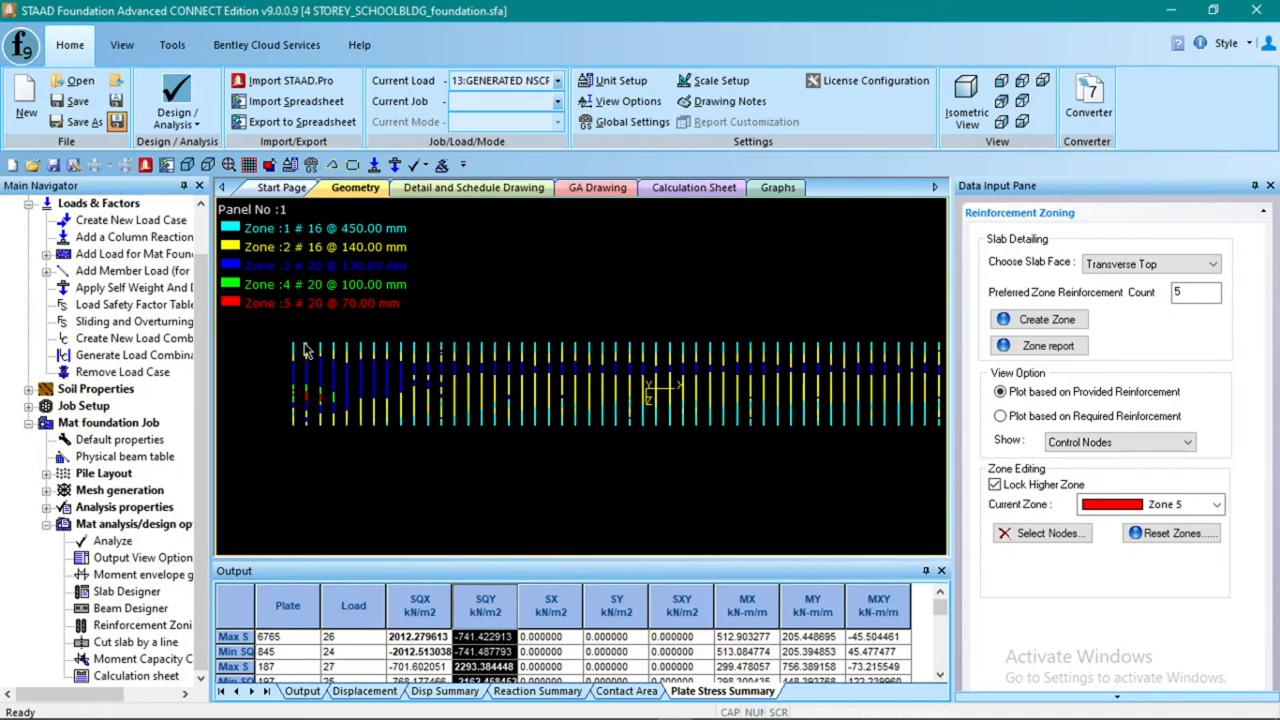
{"action": "scroll", "coordinate": [434, 371], "scroll_direction": "up", "scroll_amount": 2}
{"action": "scroll", "coordinate": [428, 371], "scroll_direction": "down", "scroll_amount": 2}
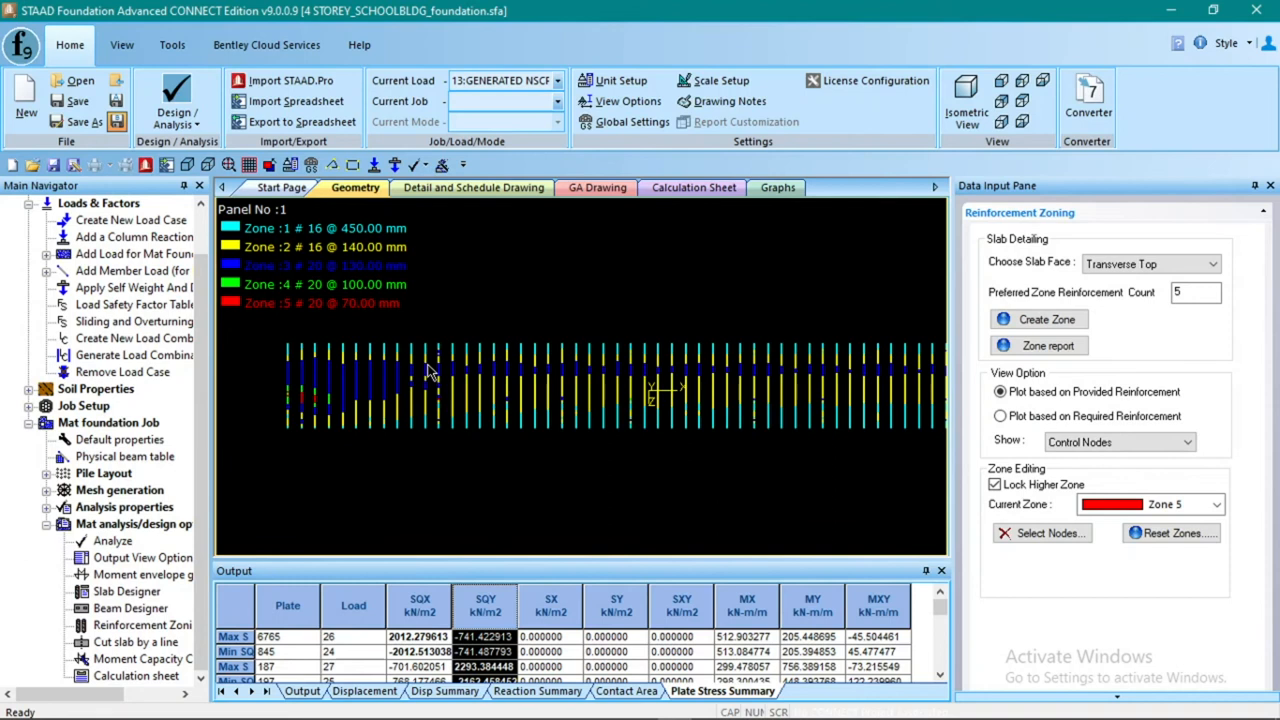
{"action": "scroll", "coordinate": [430, 371], "scroll_direction": "down", "scroll_amount": 2}
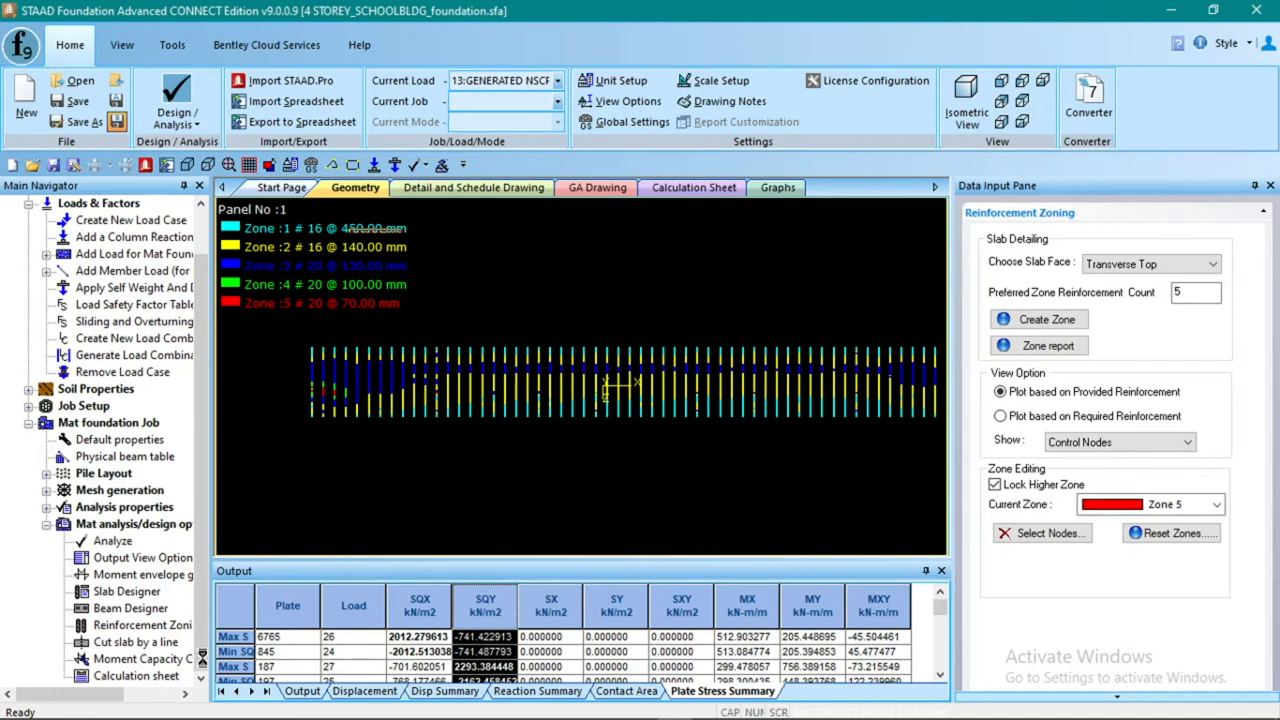
View the options for cutting the slab by a line and the mat's moment capacity check settings
{"action": "left_click", "coordinate": [133, 643]}
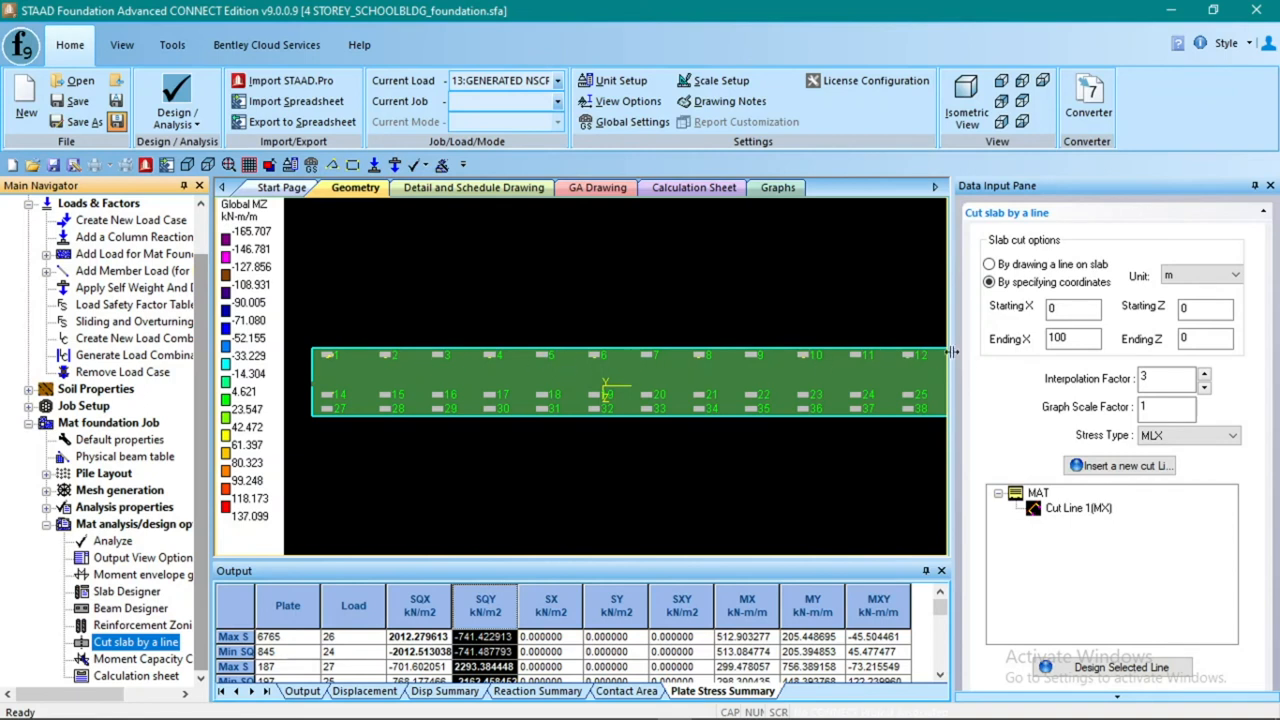
{"action": "scroll", "coordinate": [338, 370], "scroll_direction": "down", "scroll_amount": 2}
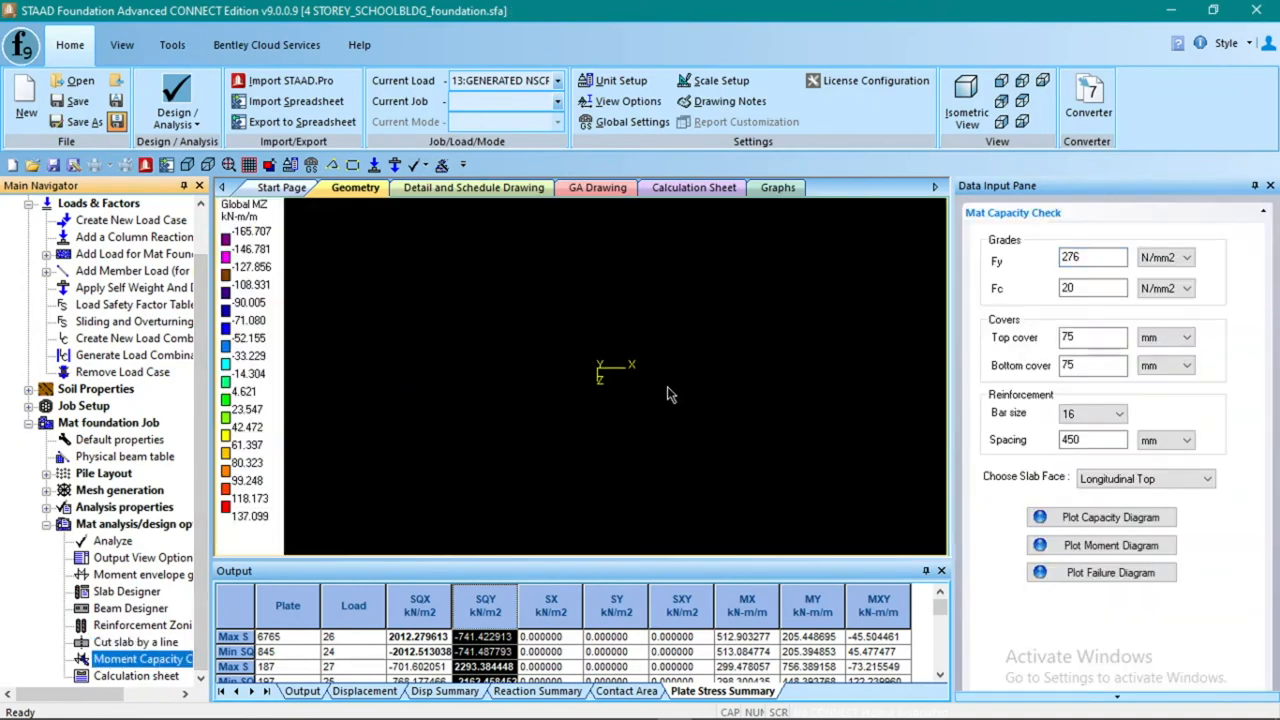
{"action": "middle_click_drag", "start_coordinate": [672, 390], "coordinate": [531, 377]}
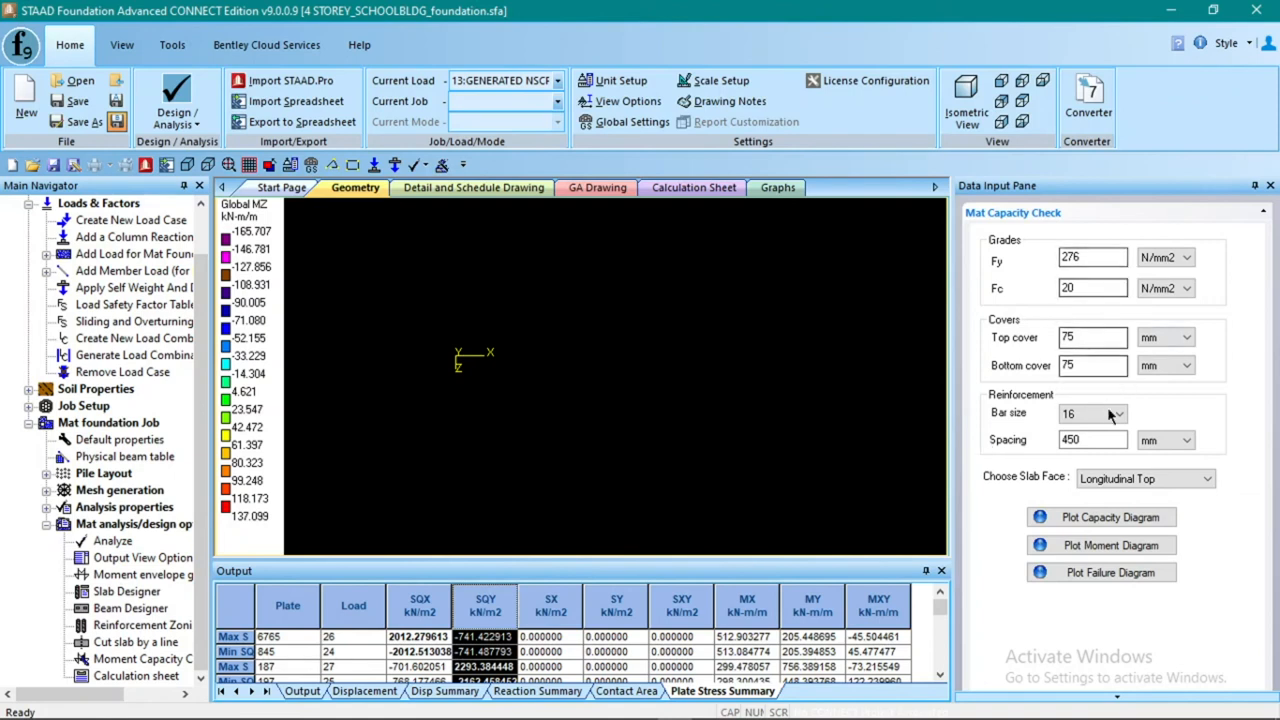
Plot the moment capacity and actual moment diagrams for the Longitudinal Top slab face
{"action": "left_click", "coordinate": [1123, 480]}
{"action": "left_click", "coordinate": [1123, 481]}
{"action": "left_click", "coordinate": [1123, 481]}
{"action": "left_click", "coordinate": [1123, 481]}
{"action": "left_click", "coordinate": [1125, 483]}
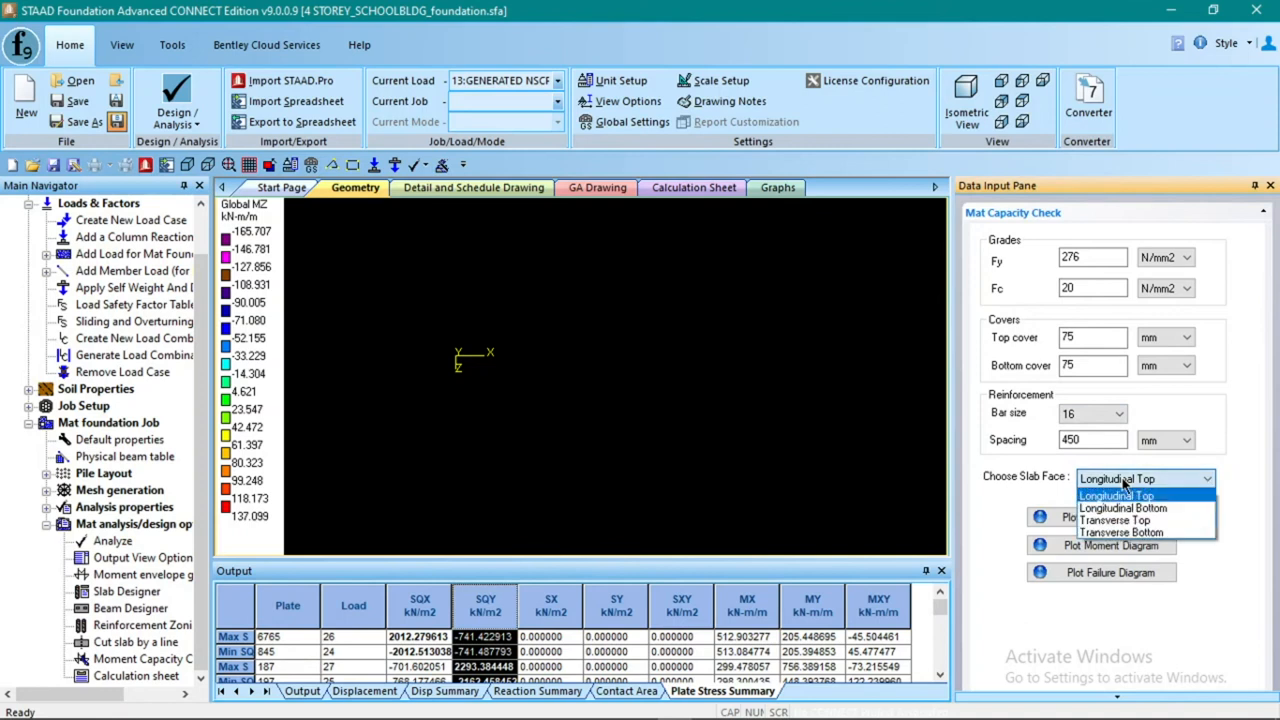
{"action": "left_click", "coordinate": [1120, 496]}
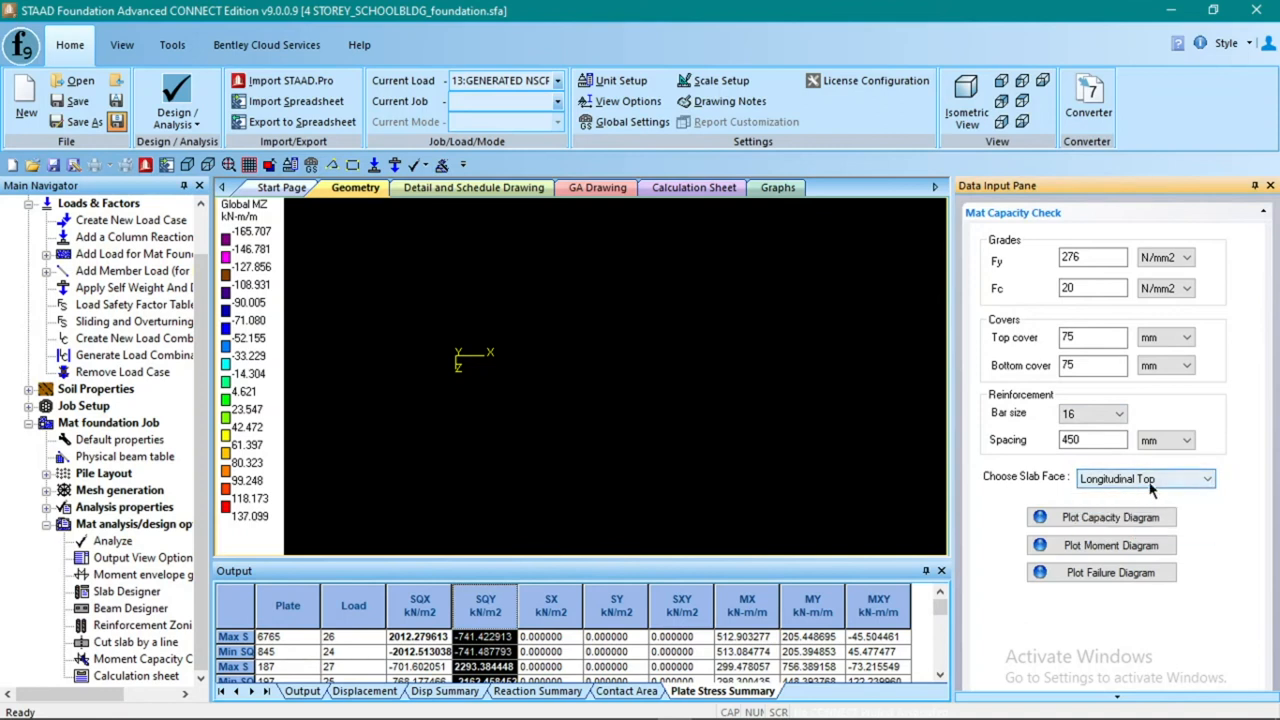
{"action": "left_click", "coordinate": [1112, 519]}
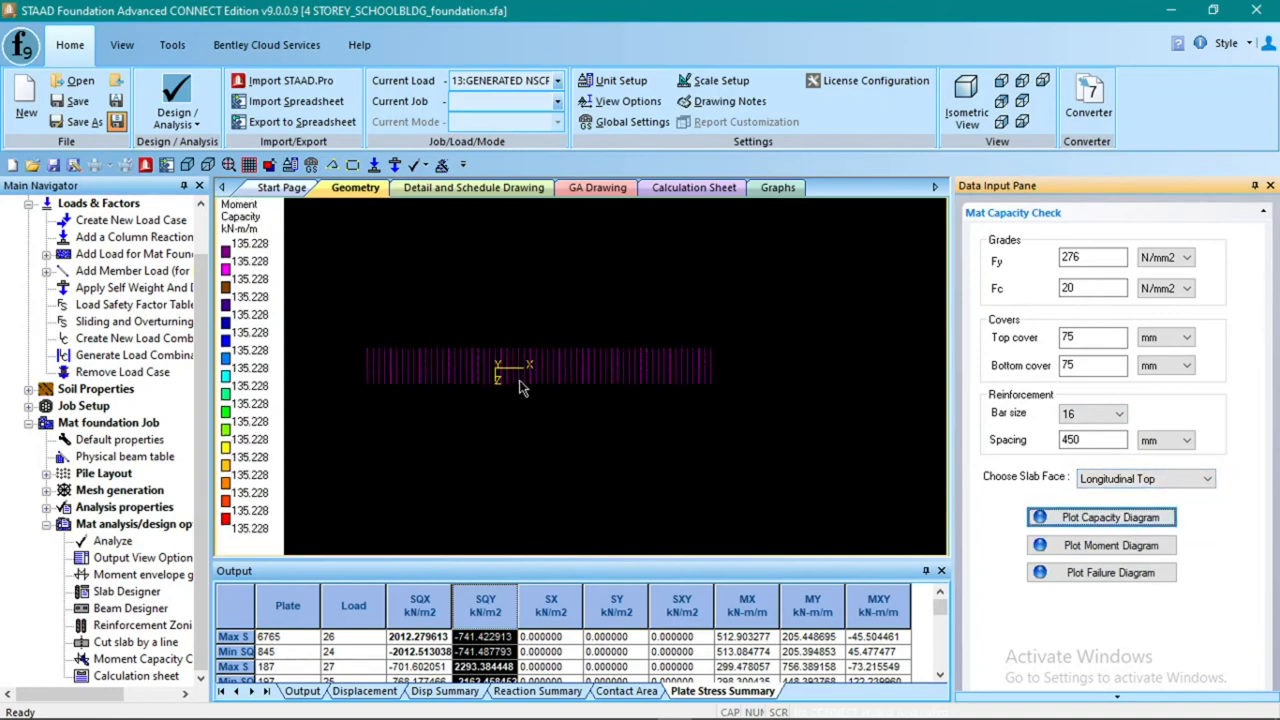
{"action": "left_click", "coordinate": [1098, 545]}
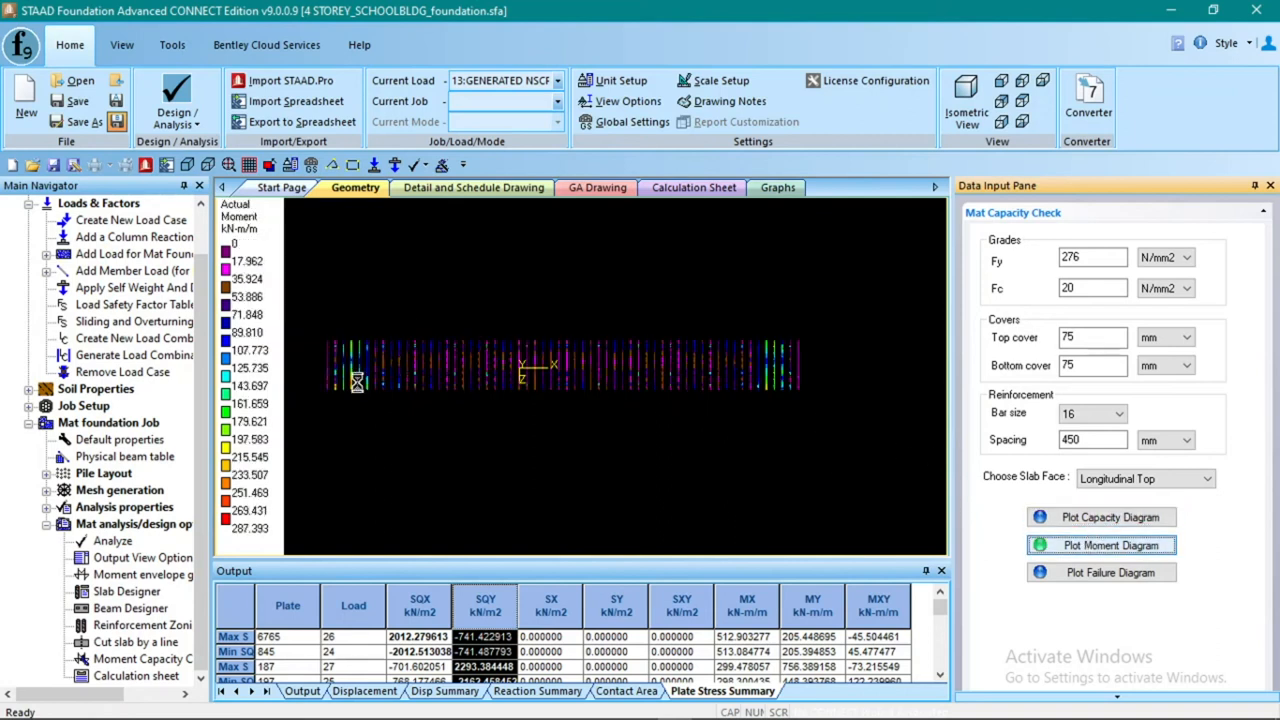
Plot the Longitudinal Top face's failure diagram and inspect its failing areas alongside the bar size and spacing settings
{"action": "left_click", "coordinate": [1106, 572]}
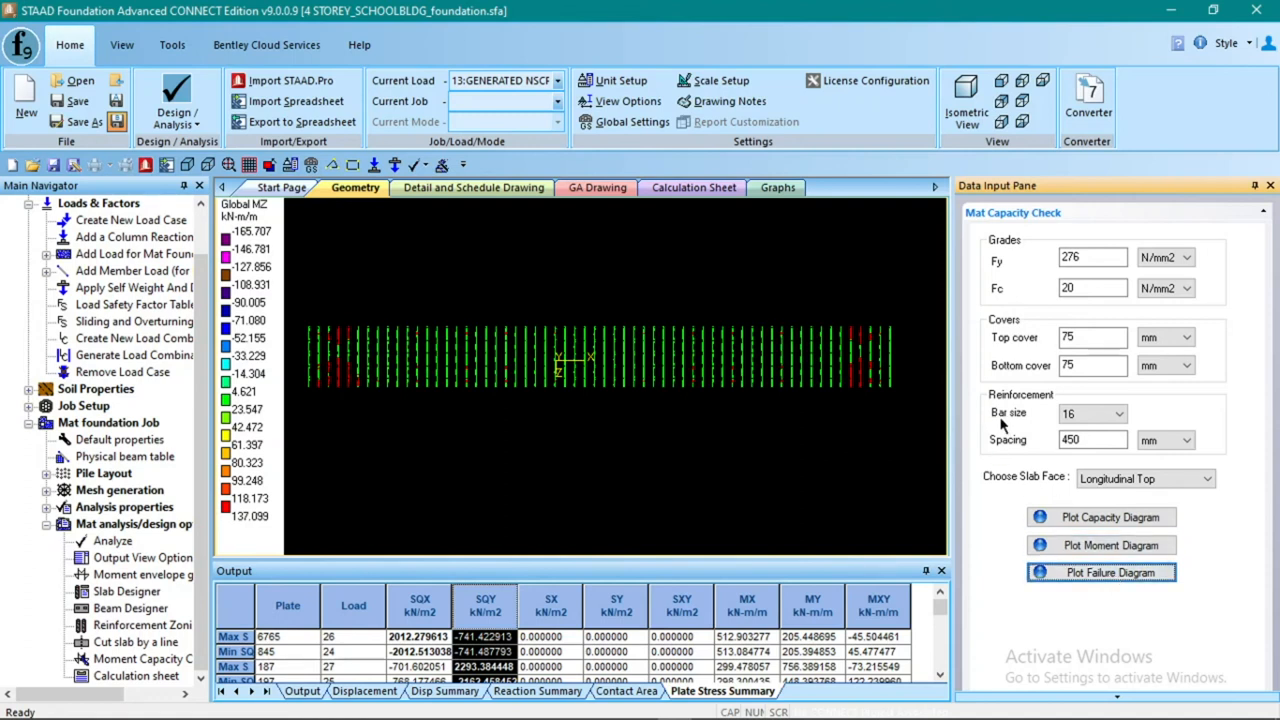
{"action": "left_click", "coordinate": [1097, 440]}
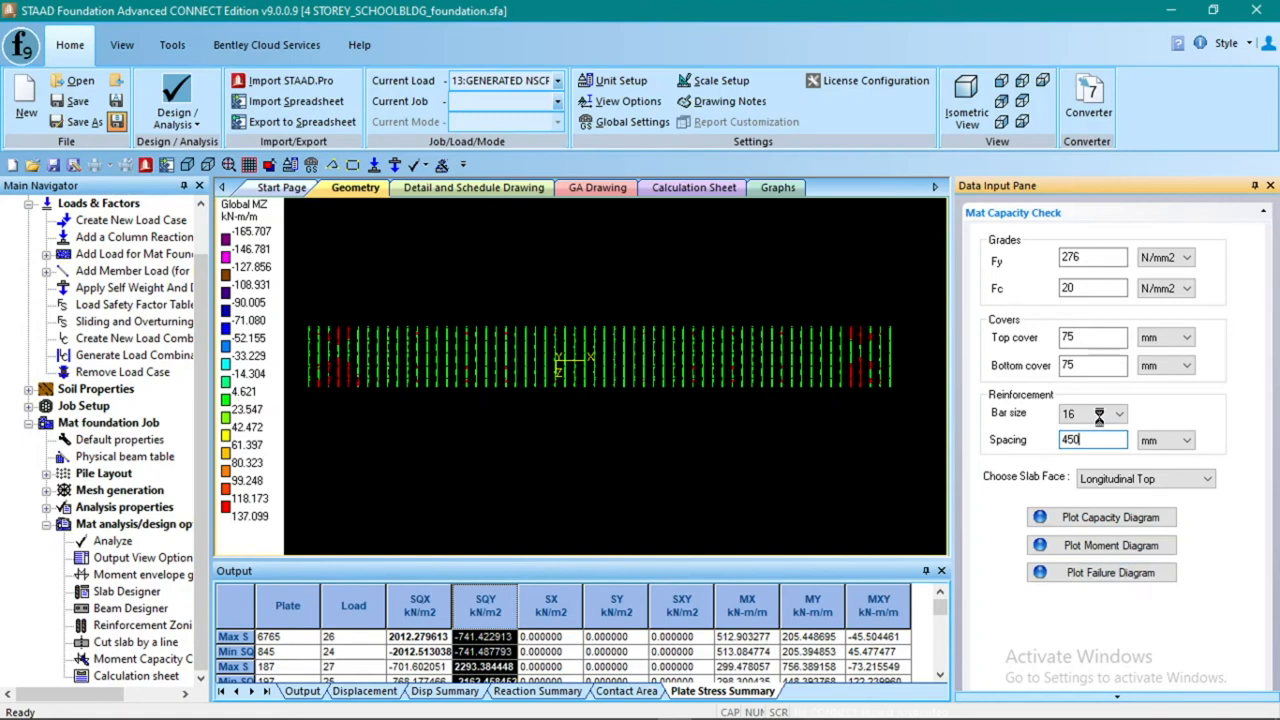
{"action": "left_click", "coordinate": [1097, 415]}
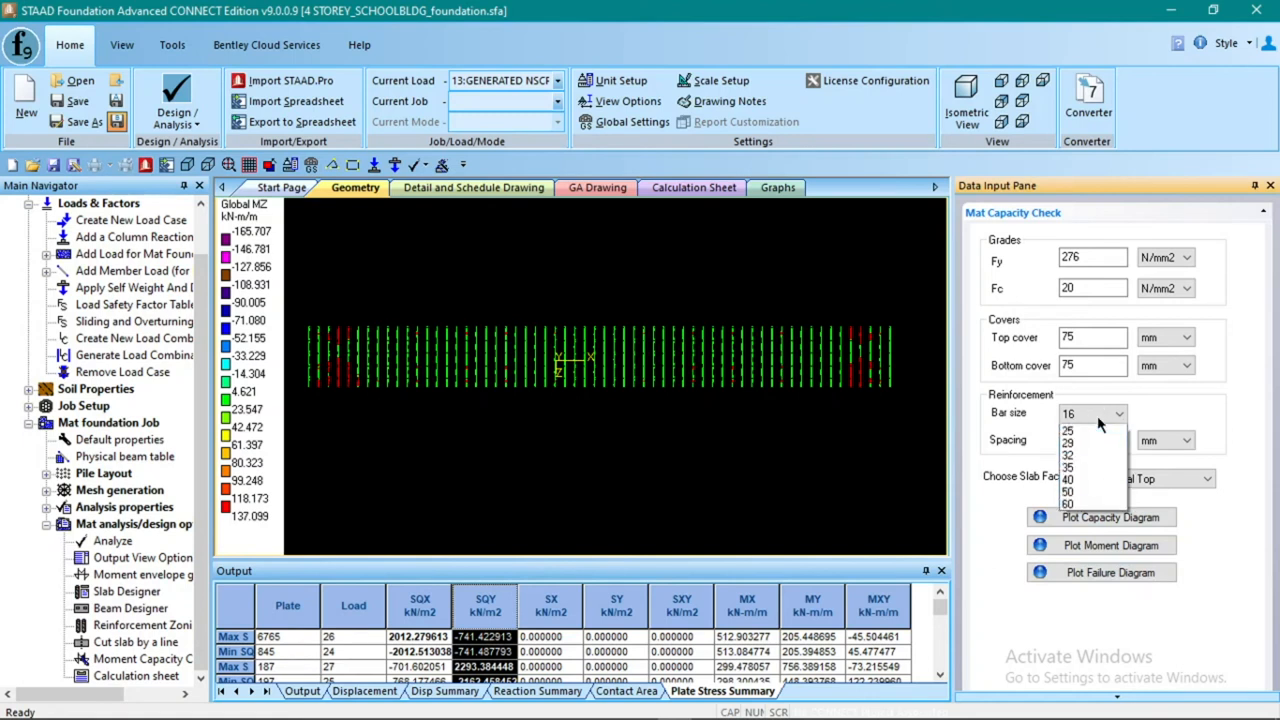
{"action": "left_click", "coordinate": [1150, 417]}
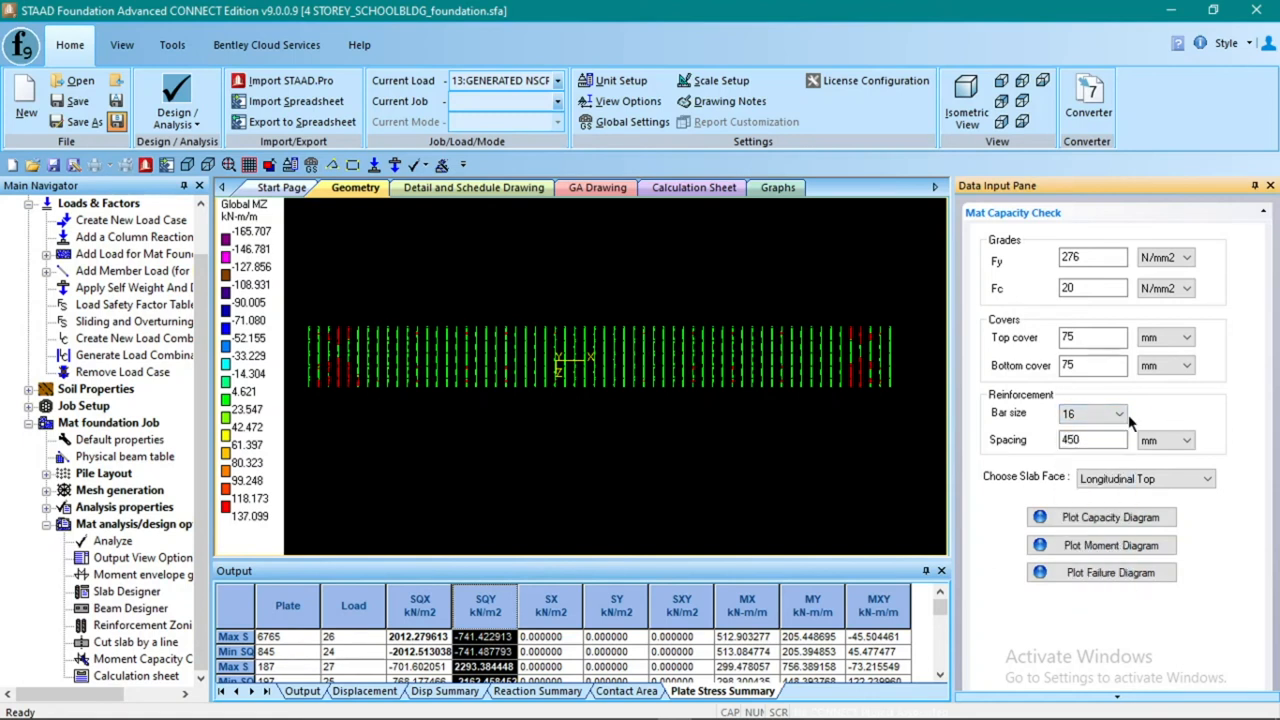
{"action": "left_click", "coordinate": [1084, 440]}
{"action": "scroll", "coordinate": [337, 352], "scroll_direction": "up", "scroll_amount": 1}
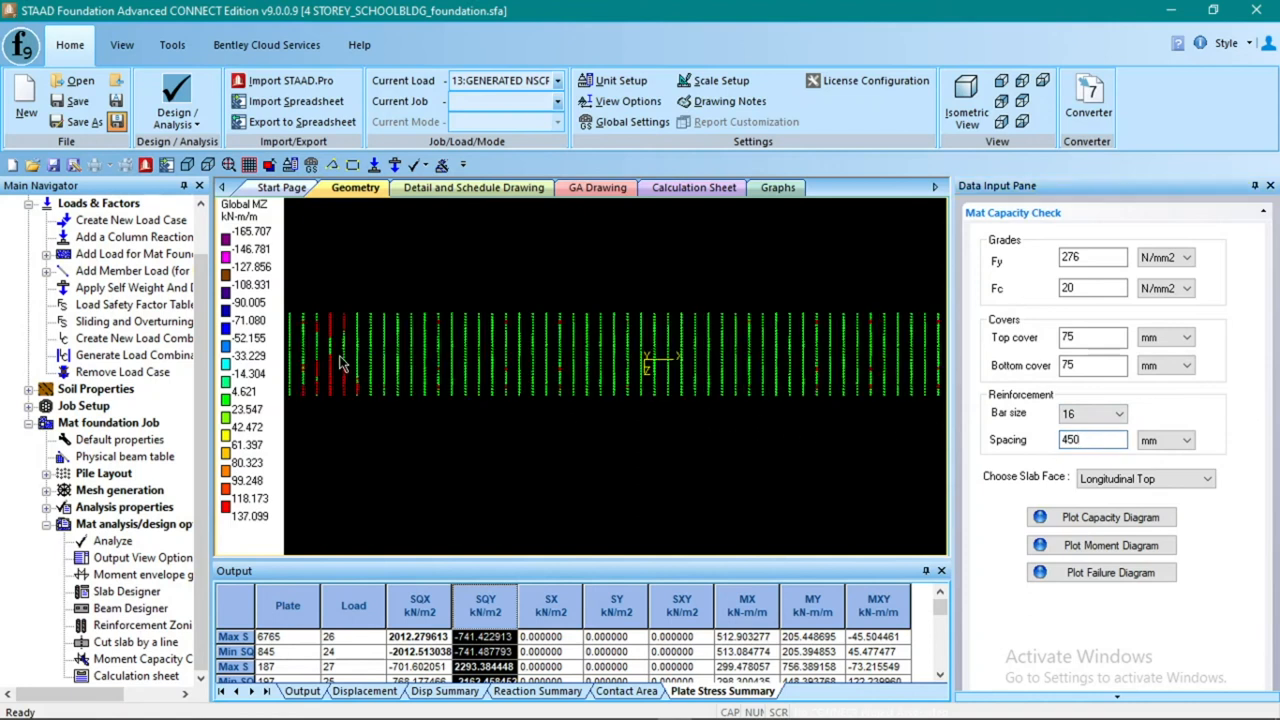
{"action": "scroll", "coordinate": [337, 362], "scroll_direction": "up", "scroll_amount": 2}
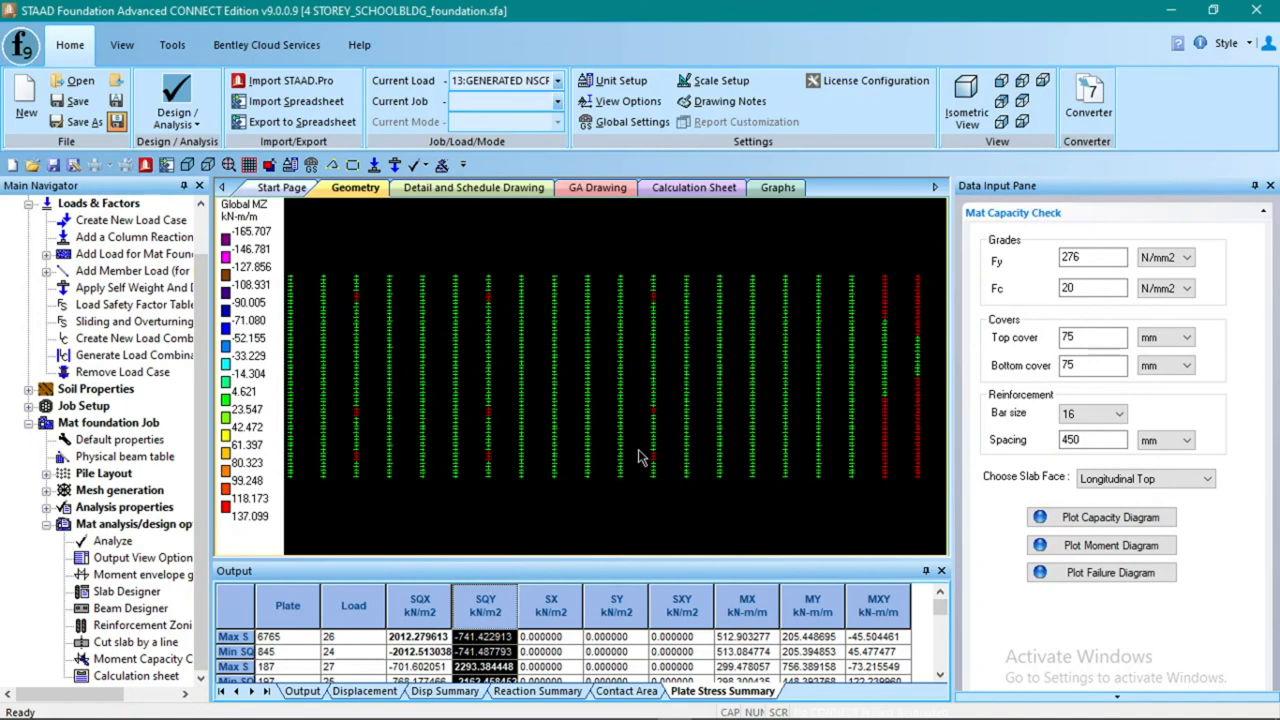
Set the reinforcement spacing to 200 mm with bar size 16 and replot the Longitudinal Top face's capacity, moment and failure diagrams
{"action": "middle_click_drag", "start_coordinate": [541, 414], "coordinate": [794, 430]}
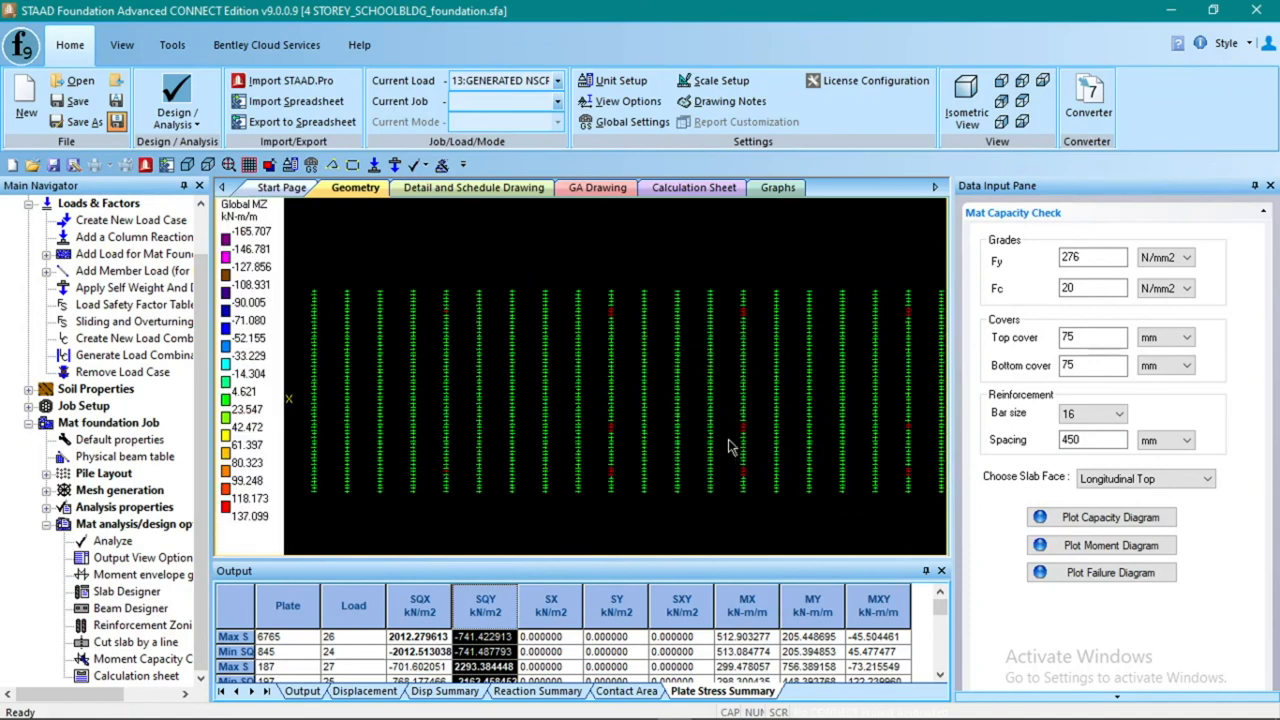
{"action": "scroll", "coordinate": [655, 410], "scroll_direction": "down", "scroll_amount": 4}
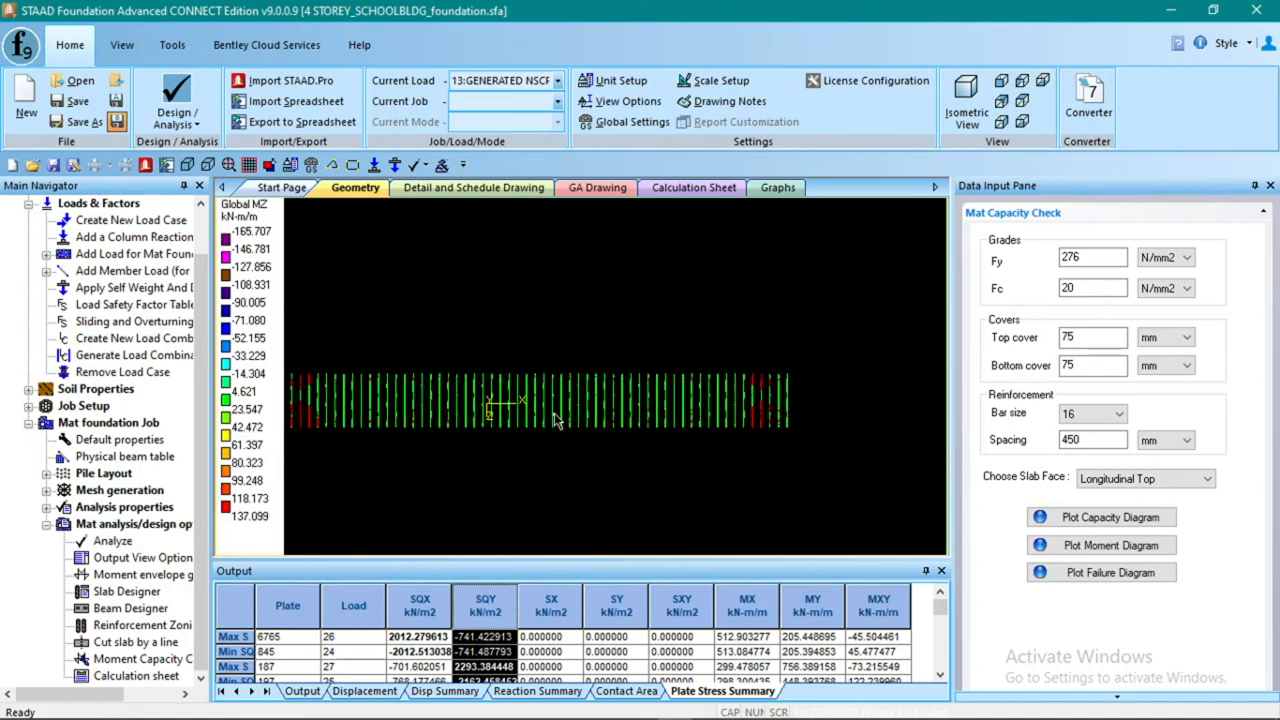
{"action": "middle_click_drag", "start_coordinate": [650, 424], "coordinate": [668, 424]}
{"action": "left_click_drag", "start_coordinate": [1112, 440], "coordinate": [1039, 441]}
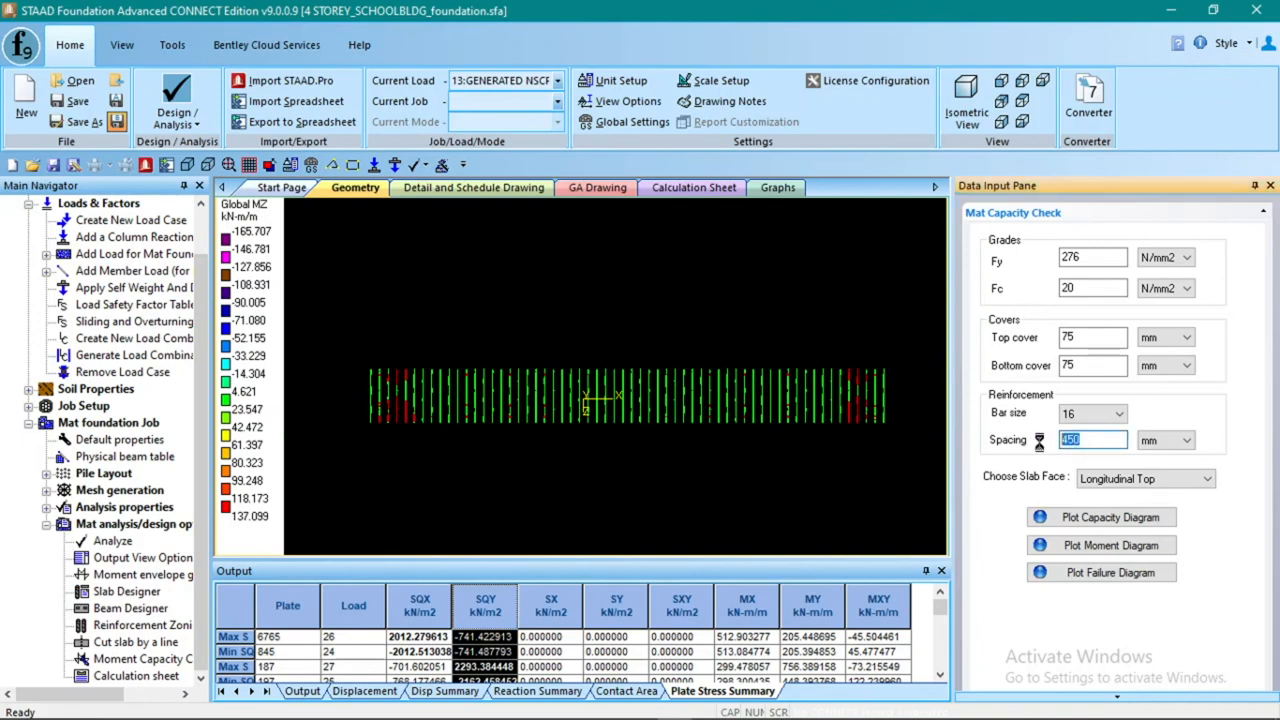
{"action": "type", "text": "200"}
{"action": "left_click", "coordinate": [1116, 428]}
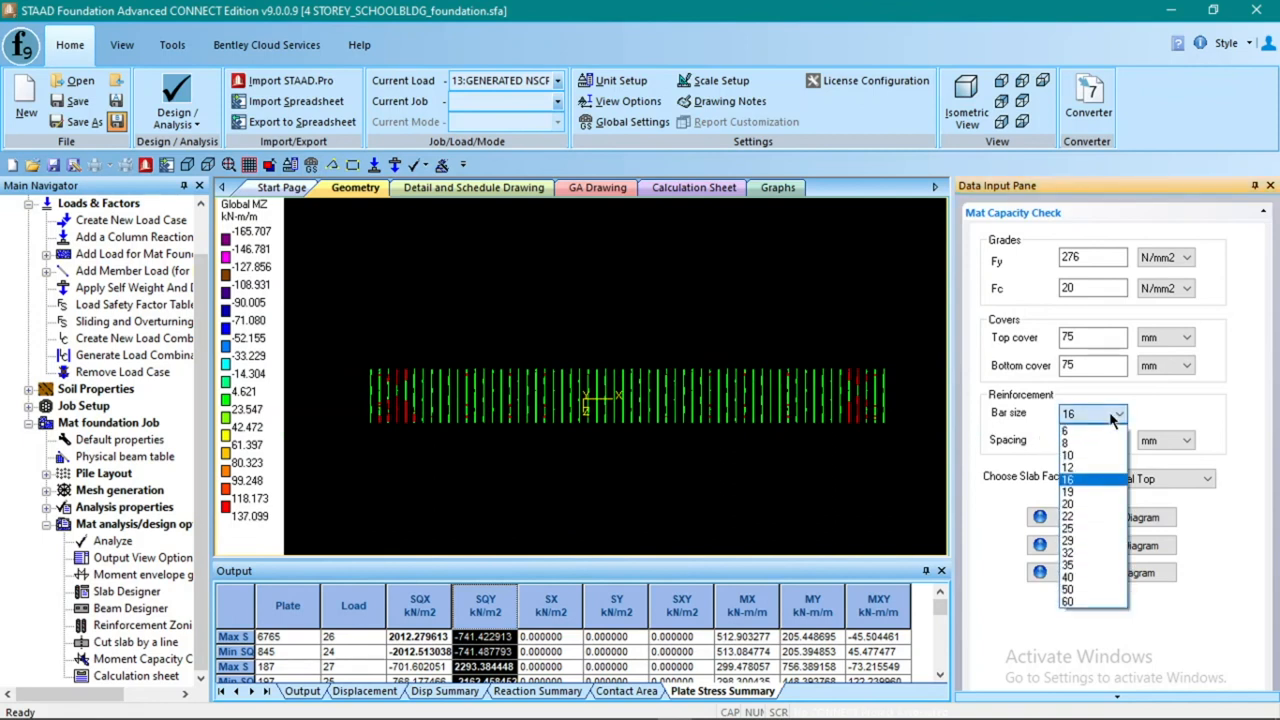
{"action": "left_click", "coordinate": [1122, 490]}
{"action": "left_click", "coordinate": [1100, 517]}
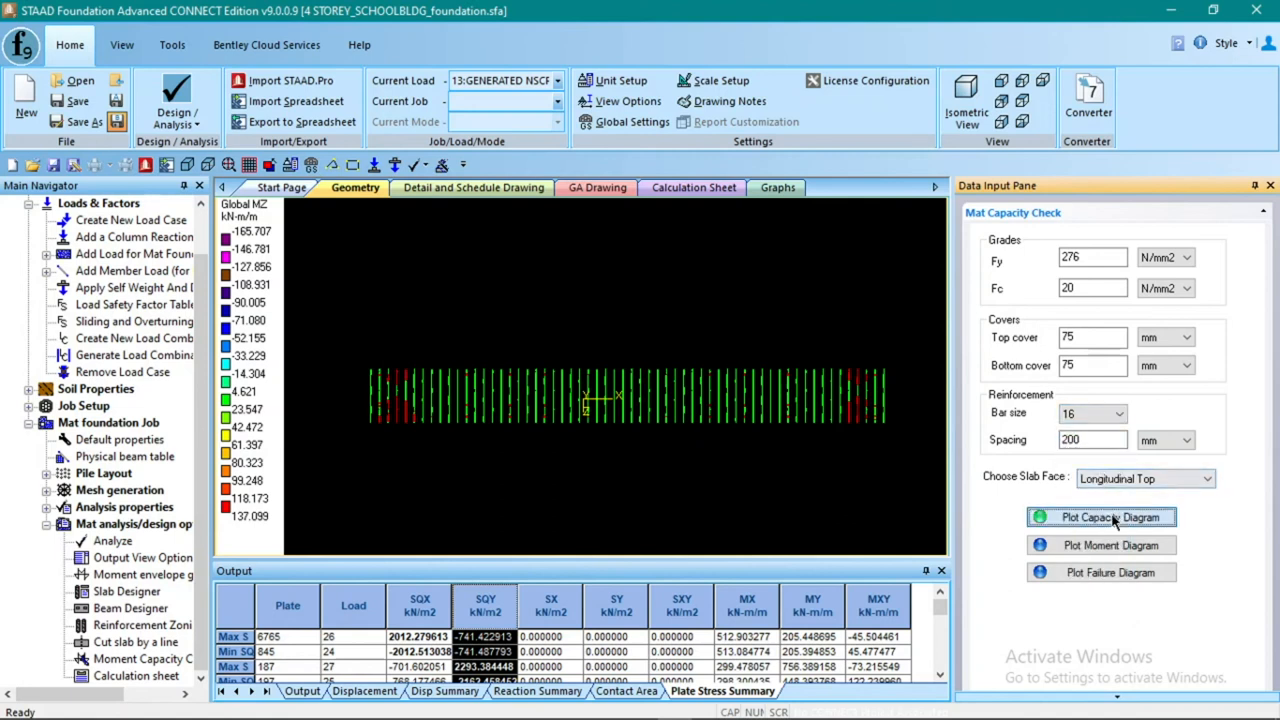
{"action": "left_click", "coordinate": [1108, 545]}
{"action": "left_click", "coordinate": [1105, 574]}
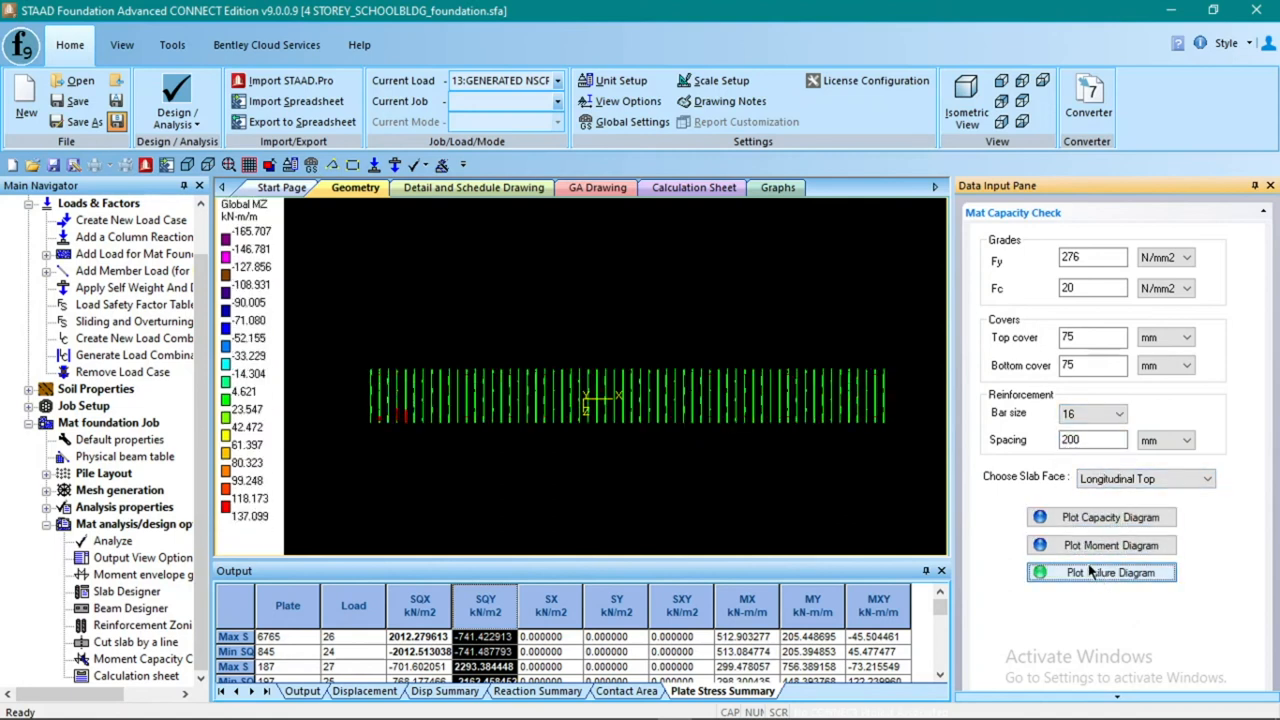
Inspect the remaining failing areas in the Longitudinal Top failure diagram at the 200 mm spacing
{"action": "scroll", "coordinate": [854, 413], "scroll_direction": "up", "scroll_amount": 2}
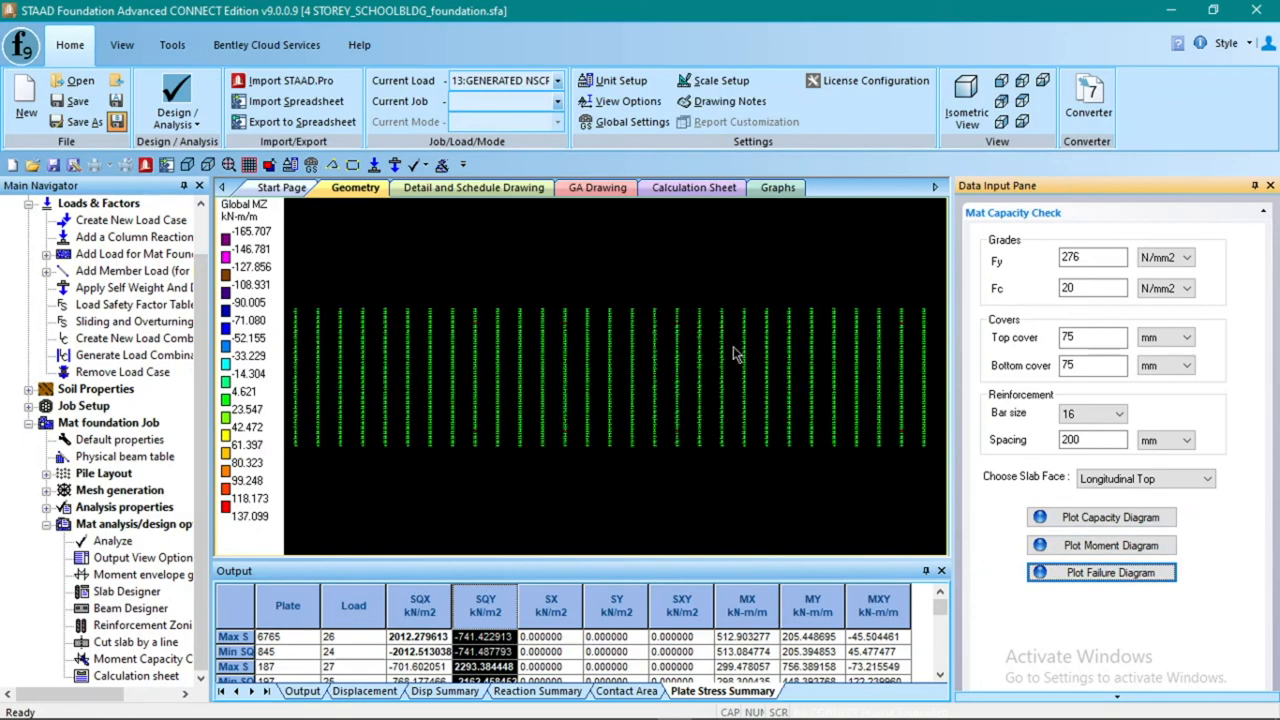
{"action": "scroll", "coordinate": [822, 353], "scroll_direction": "down", "scroll_amount": 1}
{"action": "scroll", "coordinate": [815, 360], "scroll_direction": "down", "scroll_amount": 6}
{"action": "scroll", "coordinate": [356, 398], "scroll_direction": "up", "scroll_amount": 8}
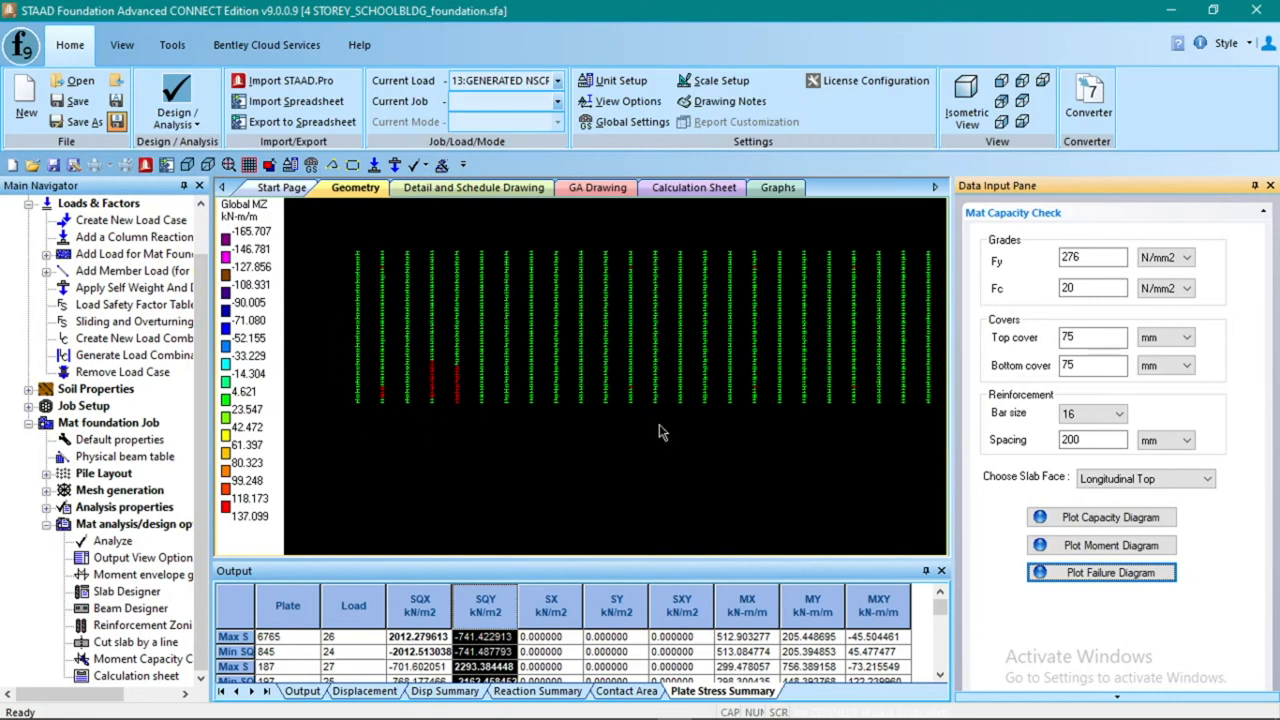
{"action": "left_click", "coordinate": [1091, 439]}
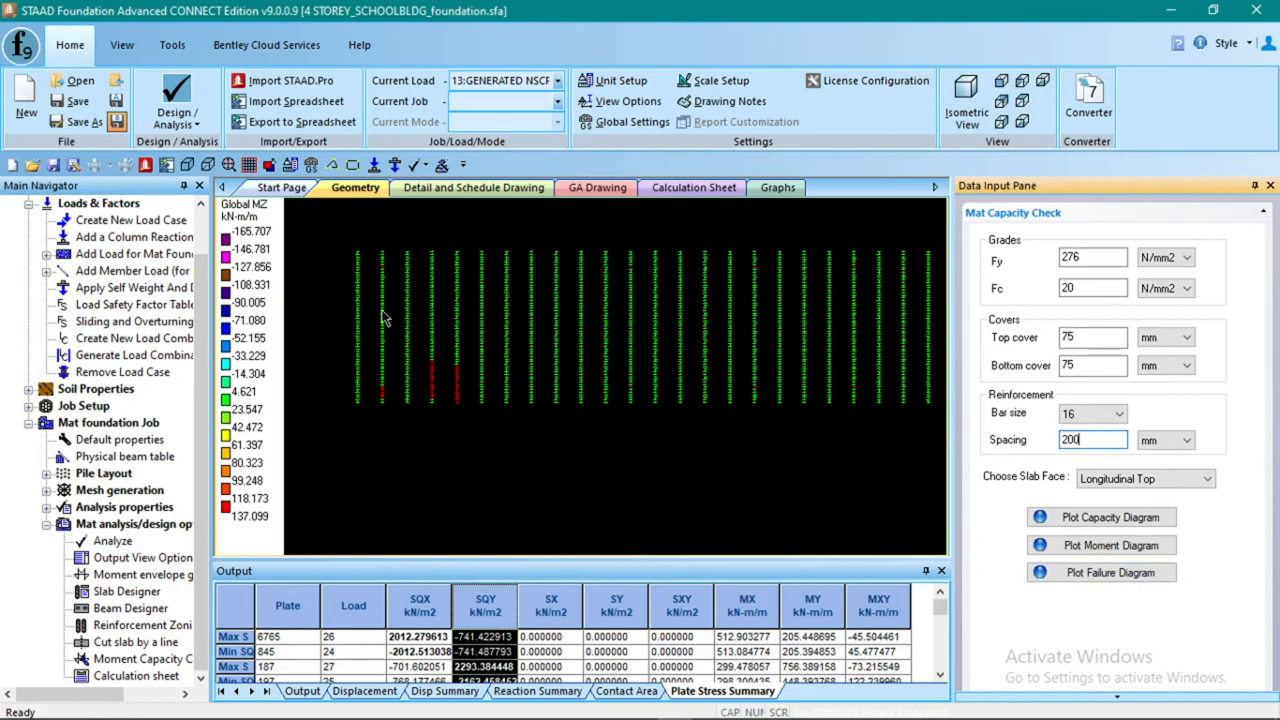
Switch the capacity check to the Transverse Top face, set the spacing to 450 mm and plot its failure diagram
{"action": "left_click", "coordinate": [1160, 478]}
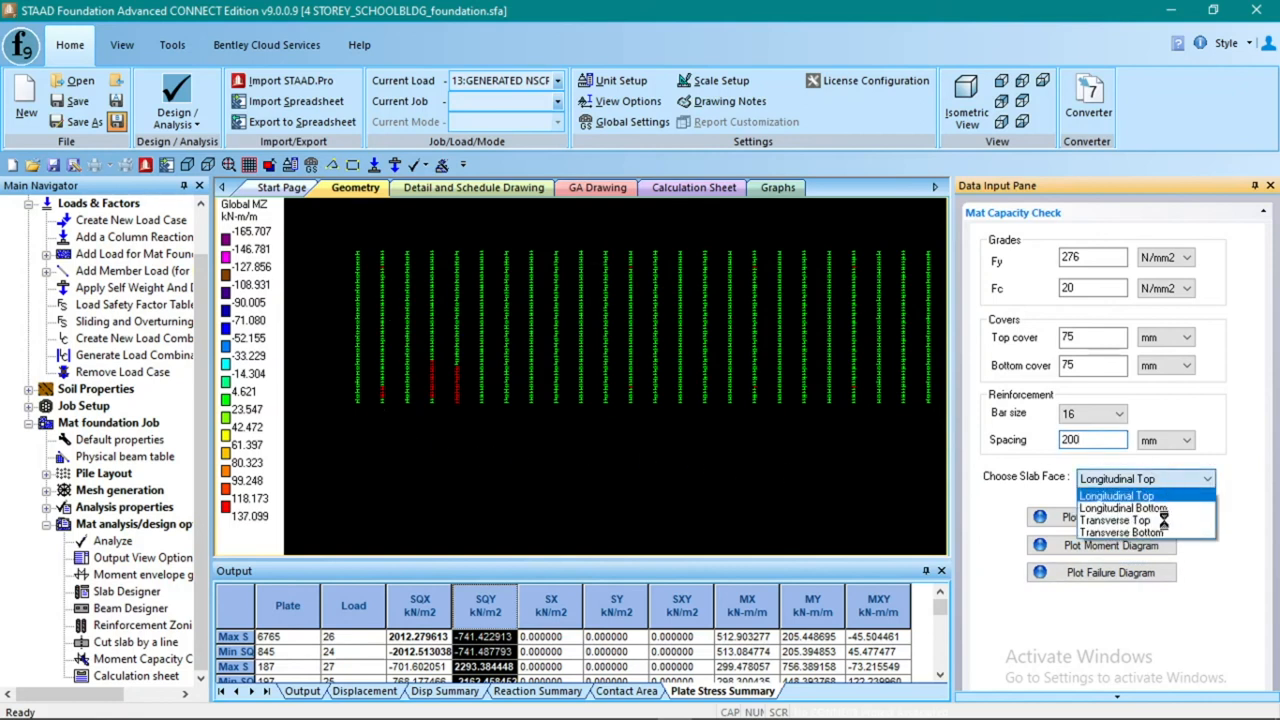
{"action": "left_click", "coordinate": [1145, 520]}
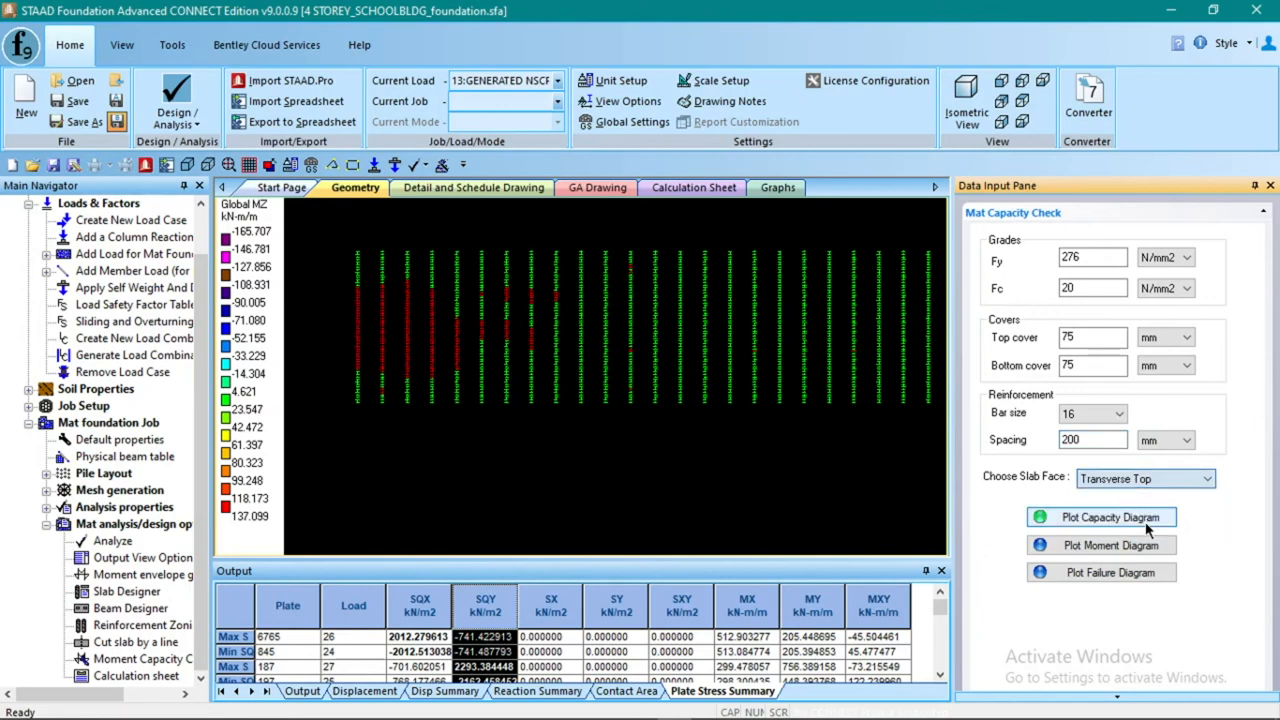
{"action": "left_click", "coordinate": [1113, 520]}
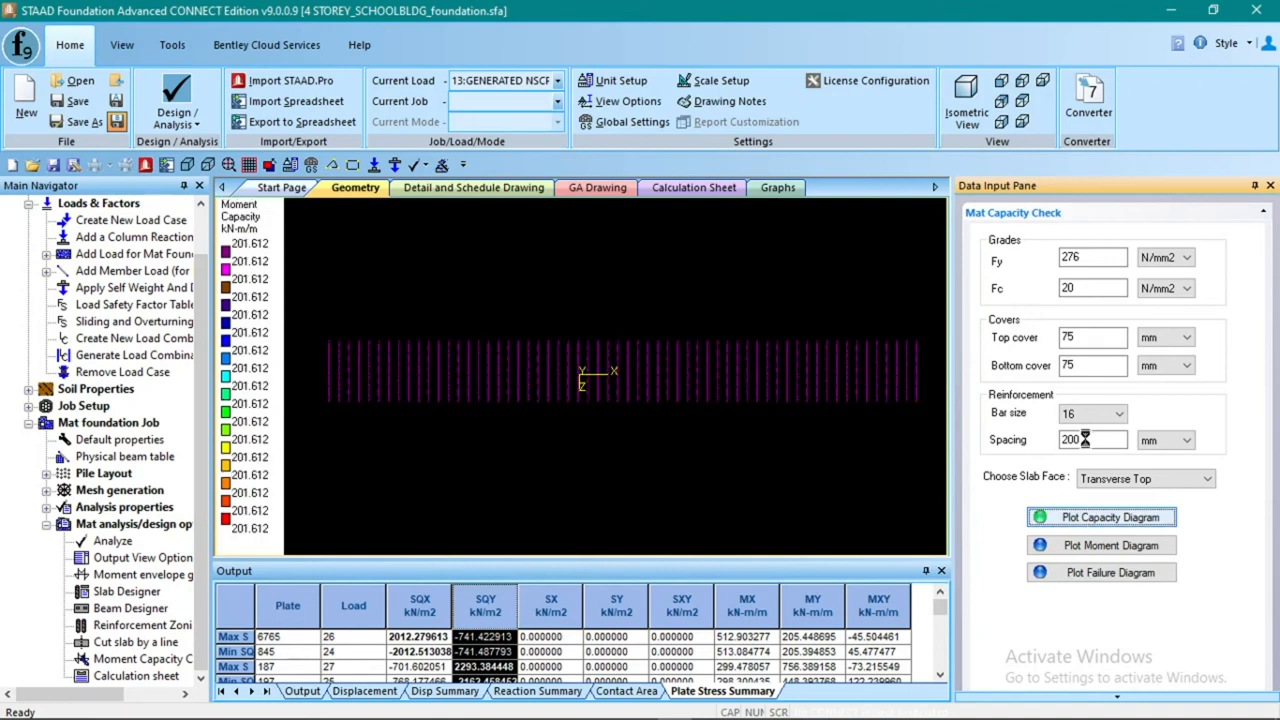
{"action": "left_click_drag", "start_coordinate": [1093, 439], "coordinate": [1022, 437]}
{"action": "type", "text": "450"}
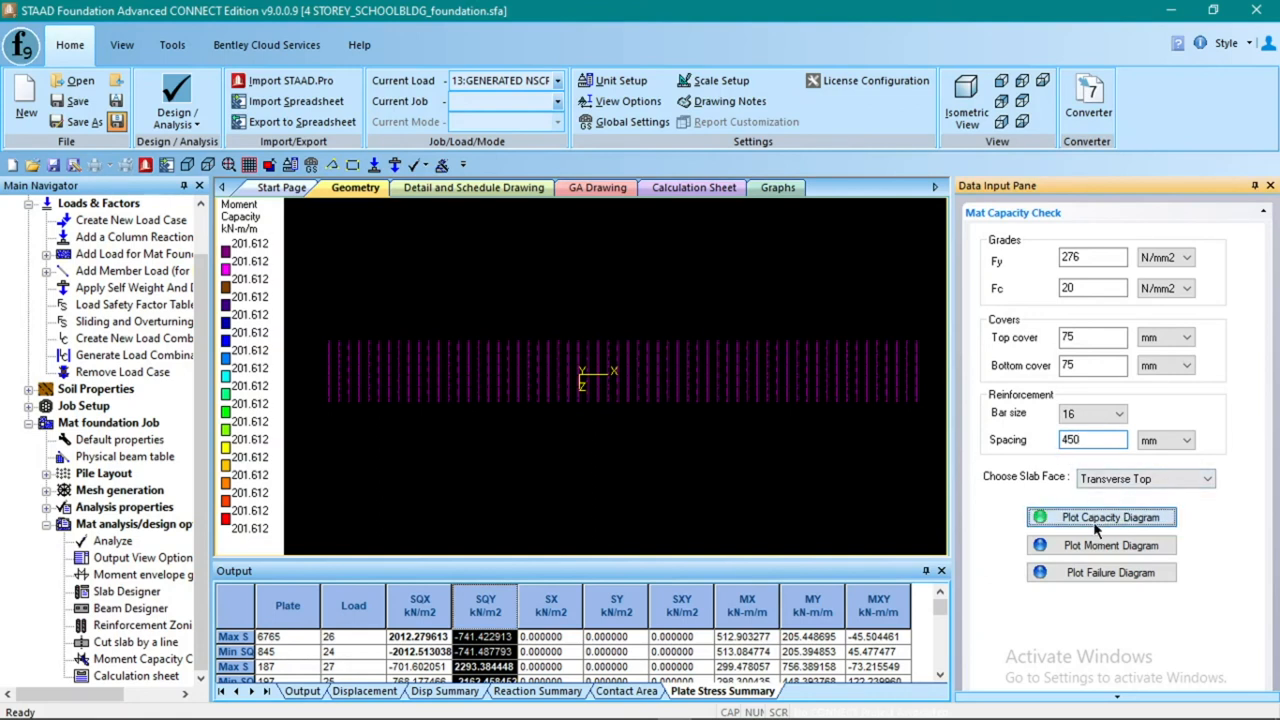
{"action": "left_click", "coordinate": [1098, 556]}
{"action": "left_click", "coordinate": [1100, 574]}
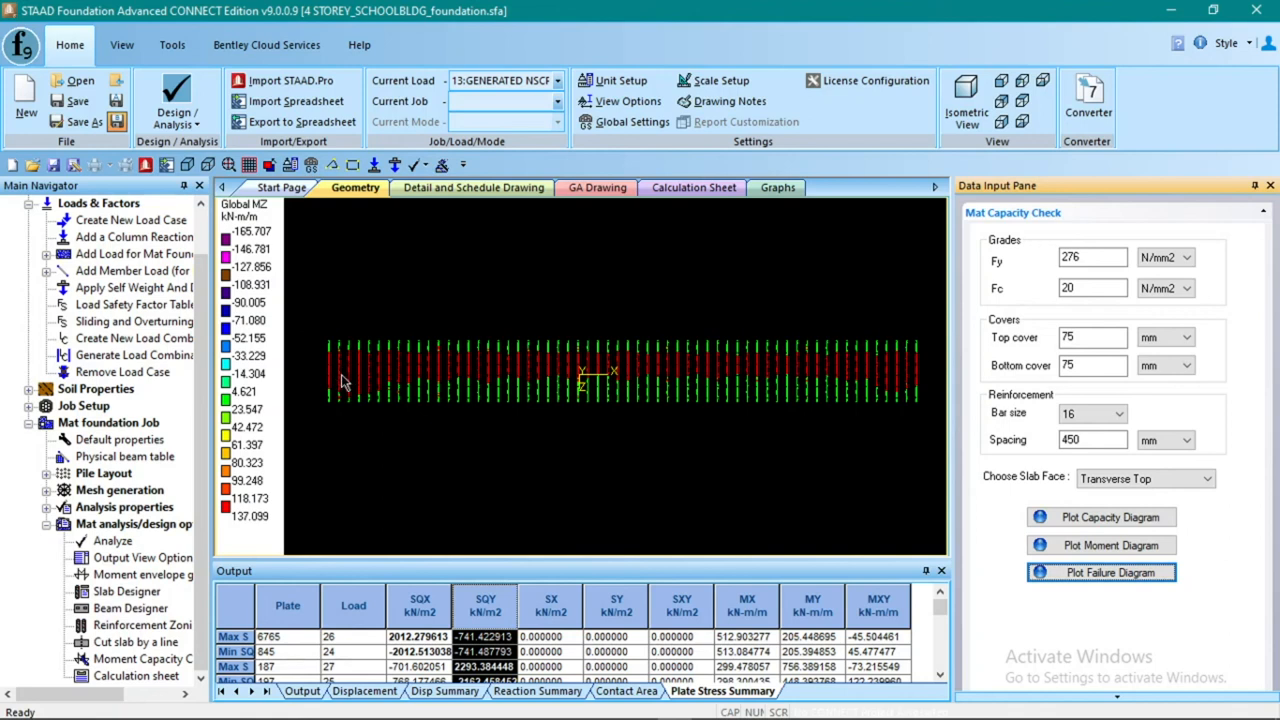
{"action": "scroll", "coordinate": [341, 383], "scroll_direction": "up", "scroll_amount": 1}
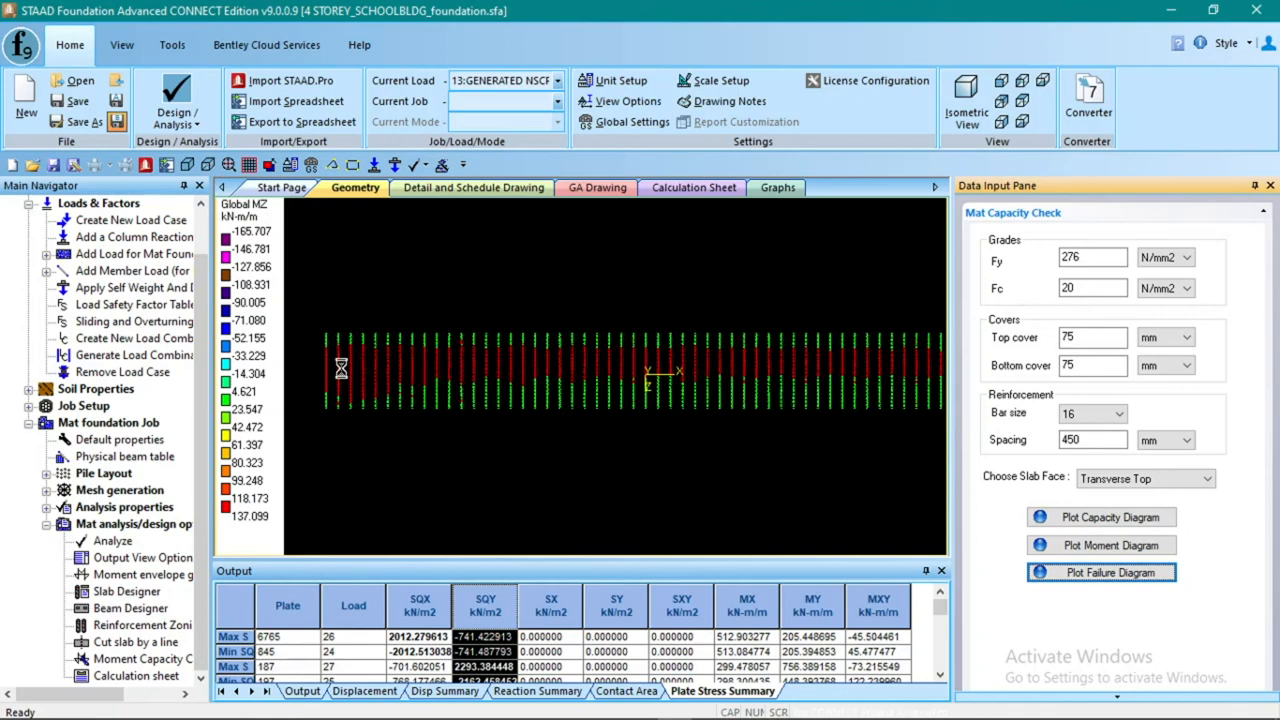
{"action": "scroll", "coordinate": [330, 372], "scroll_direction": "up", "scroll_amount": 1}
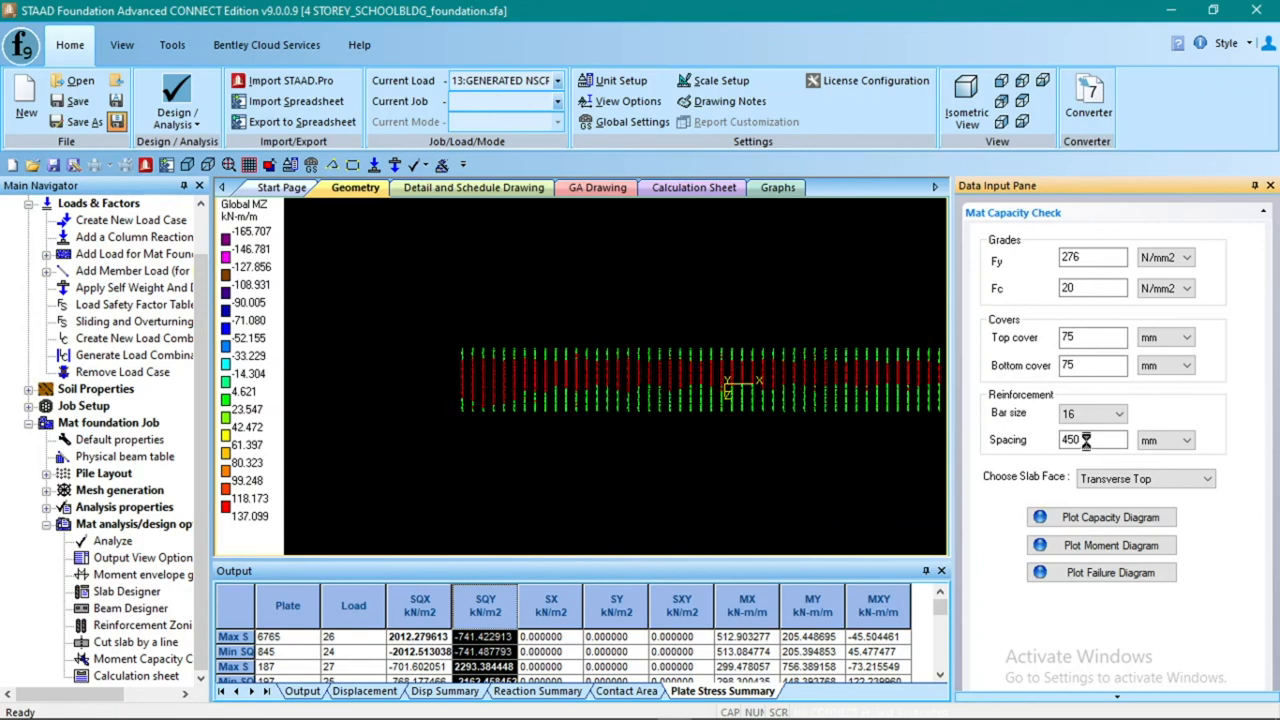
Set the spacing to 200 mm and replot the Transverse Top face's capacity, moment and failure diagrams
{"action": "left_click_drag", "start_coordinate": [1084, 440], "coordinate": [1050, 444]}
{"action": "type", "text": "200"}
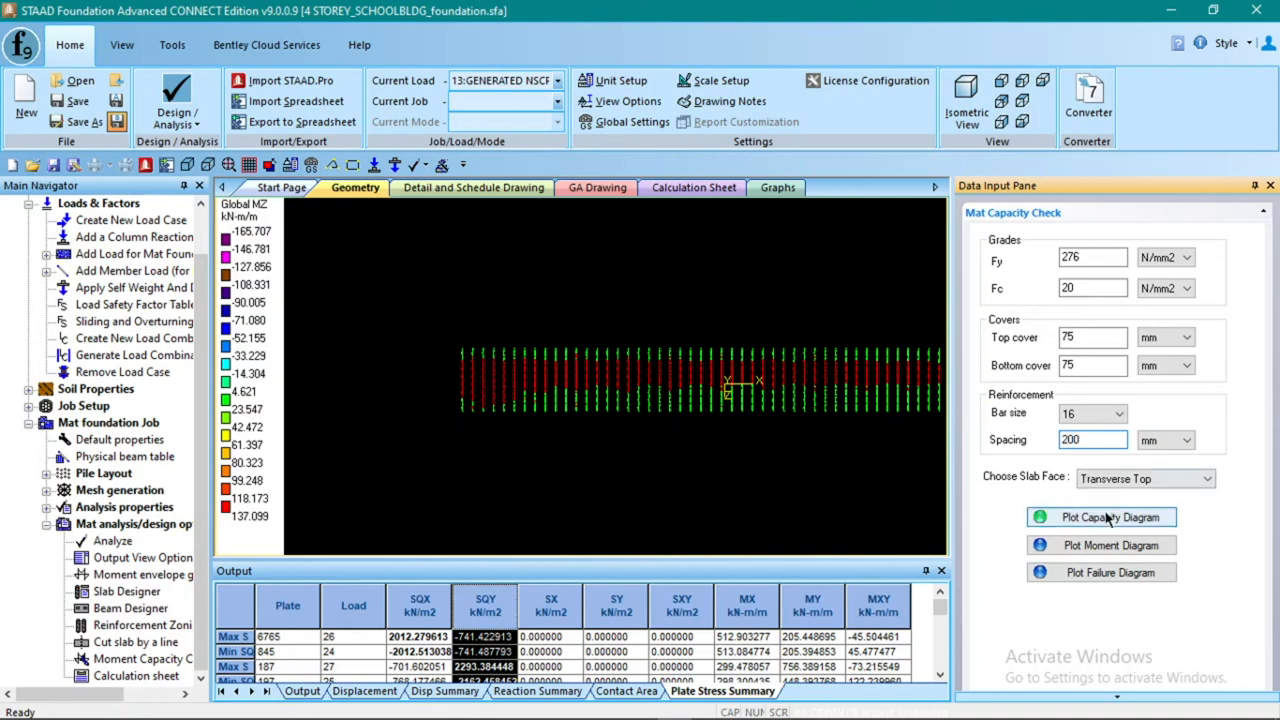
{"action": "left_click", "coordinate": [1106, 517]}
{"action": "left_click", "coordinate": [1106, 544]}
{"action": "left_click", "coordinate": [1103, 574]}
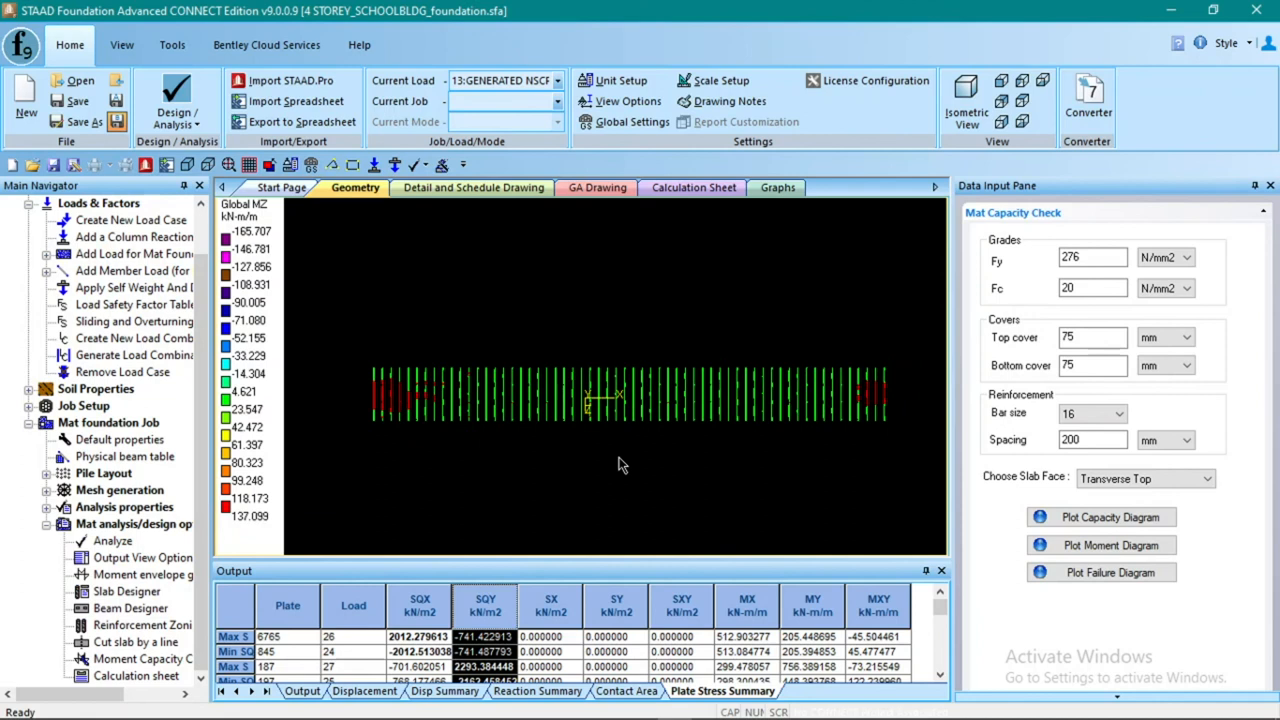
{"action": "left_click", "coordinate": [1088, 440]}
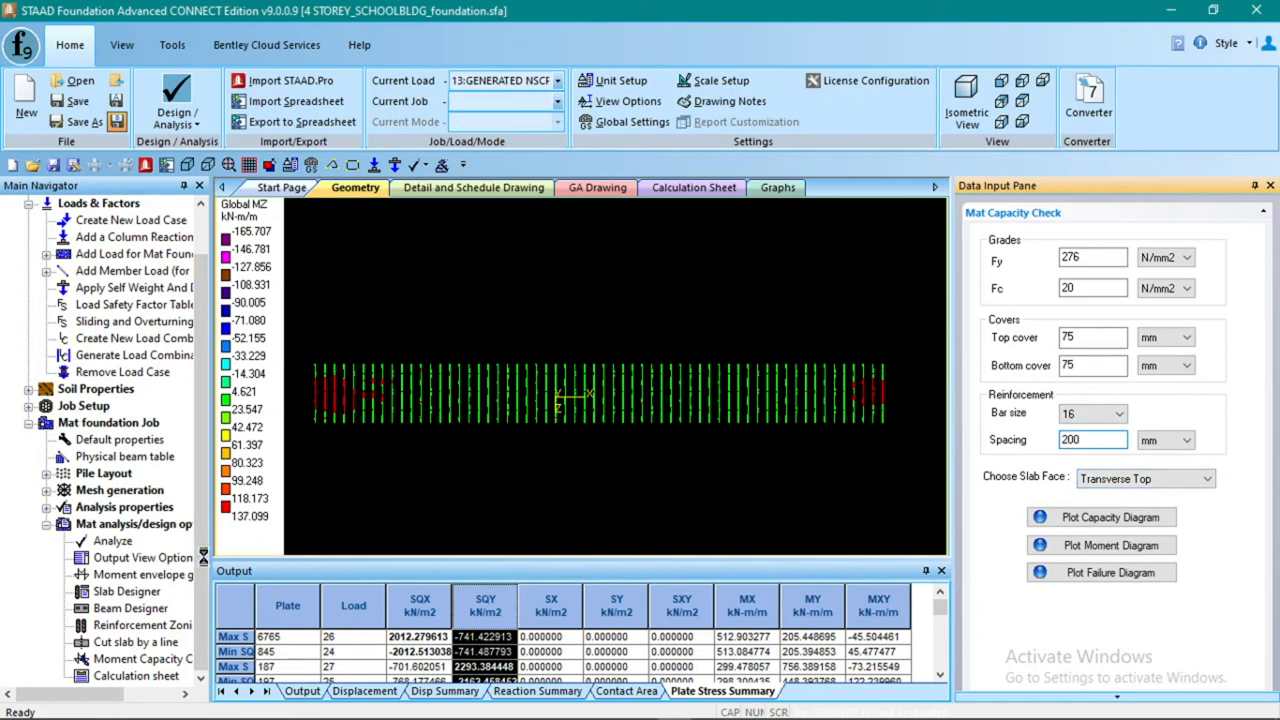
Generate the mat foundation's calculation sheet and widen its viewing area
{"action": "left_click", "coordinate": [203, 569]}
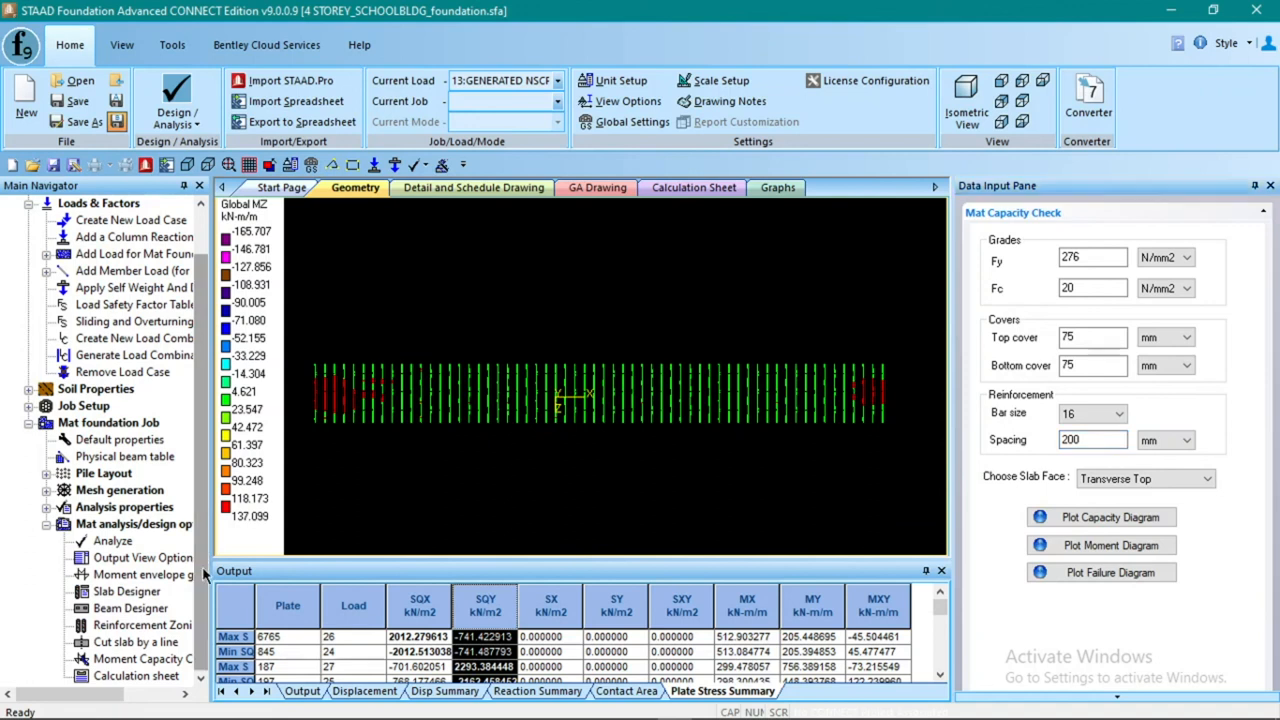
{"action": "left_click", "coordinate": [137, 677]}
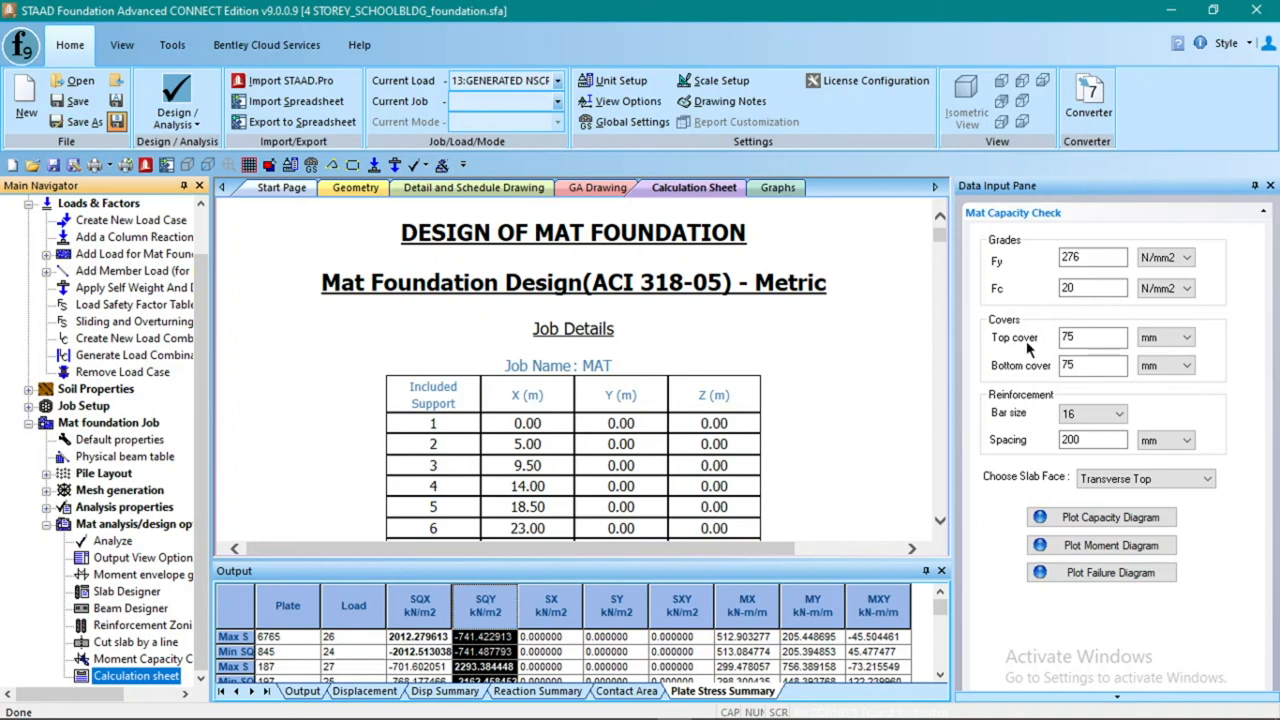
{"action": "left_click", "coordinate": [882, 305]}
{"action": "scroll", "coordinate": [866, 291], "scroll_direction": "down", "scroll_amount": 2}
{"action": "scroll", "coordinate": [864, 291], "scroll_direction": "up", "scroll_amount": 2}
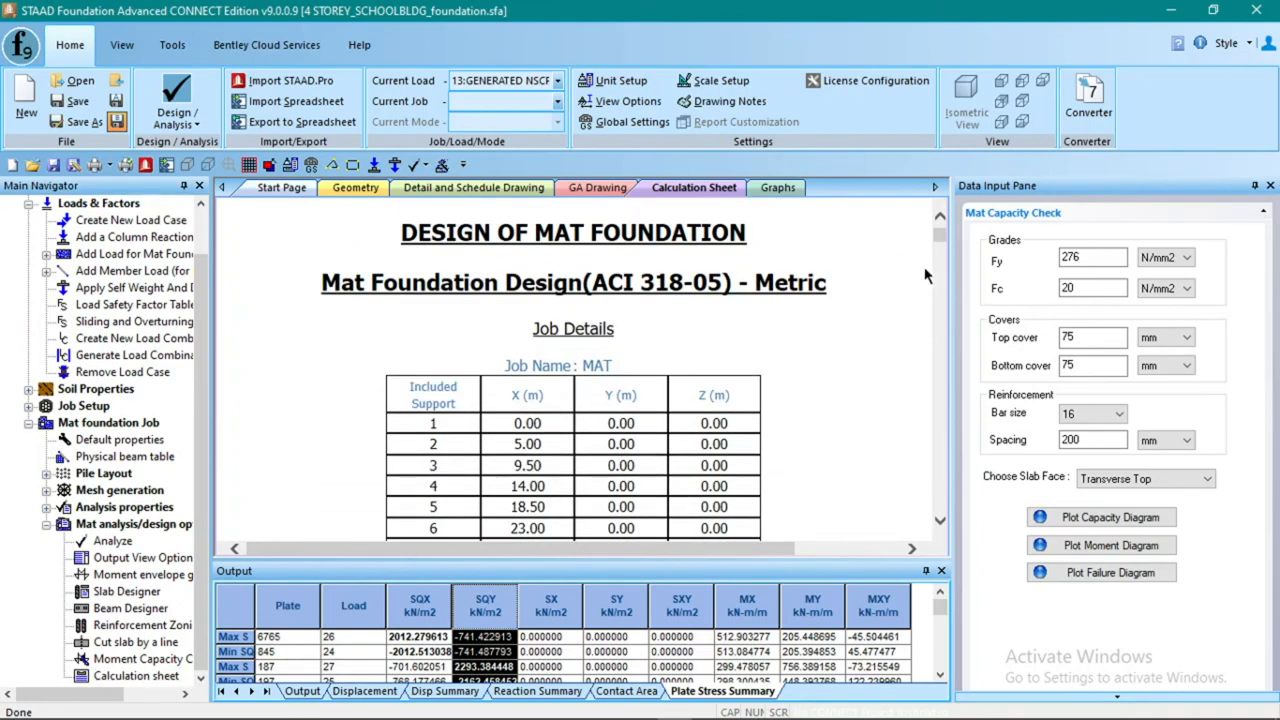
{"action": "left_click_drag", "start_coordinate": [951, 279], "coordinate": [1038, 298]}
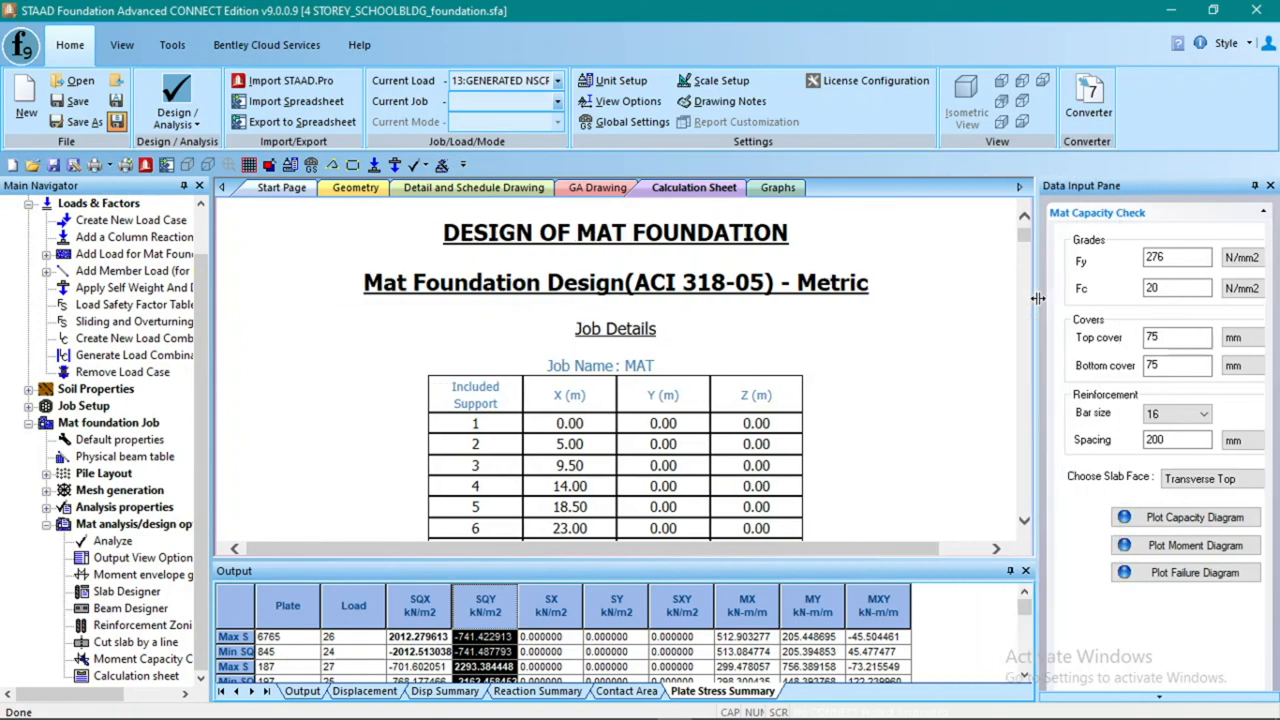
Look through the calculation sheet's support coordinates and nodal load tables
{"action": "scroll", "coordinate": [1030, 250], "scroll_direction": "down", "scroll_amount": 10}
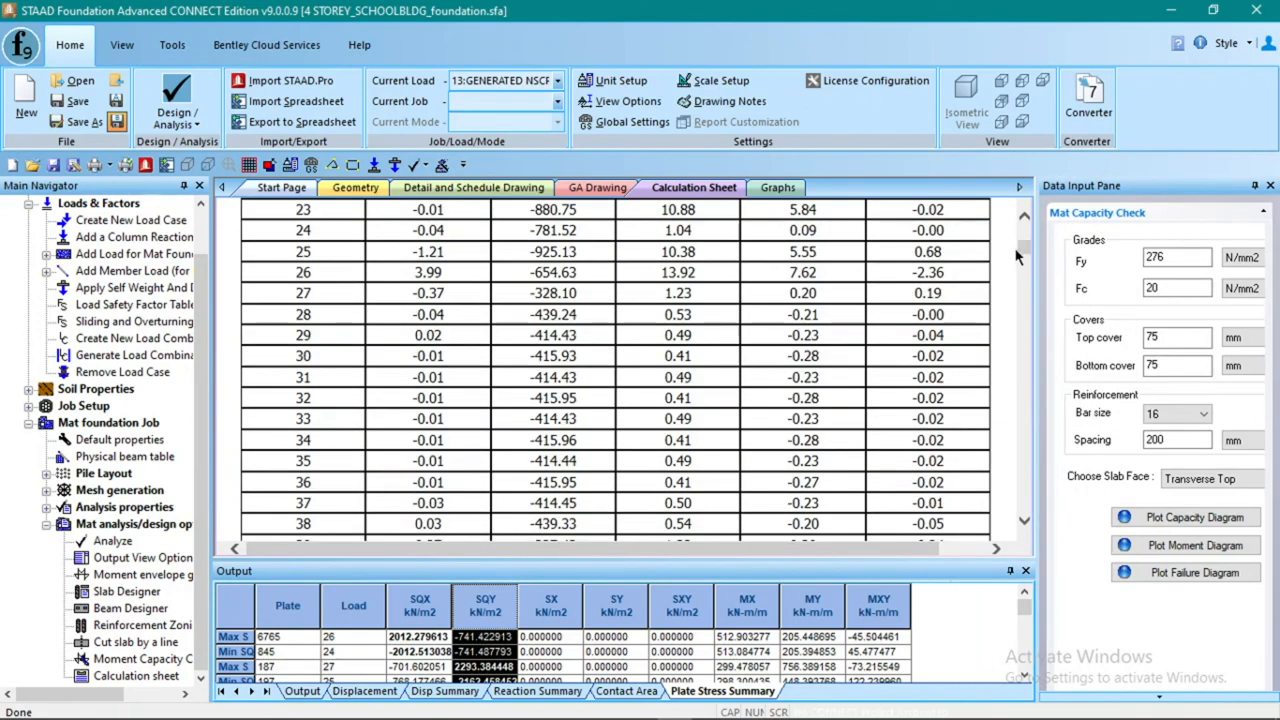
{"action": "scroll", "coordinate": [928, 318], "scroll_direction": "up", "scroll_amount": 5}
{"action": "scroll", "coordinate": [916, 317], "scroll_direction": "up", "scroll_amount": 10}
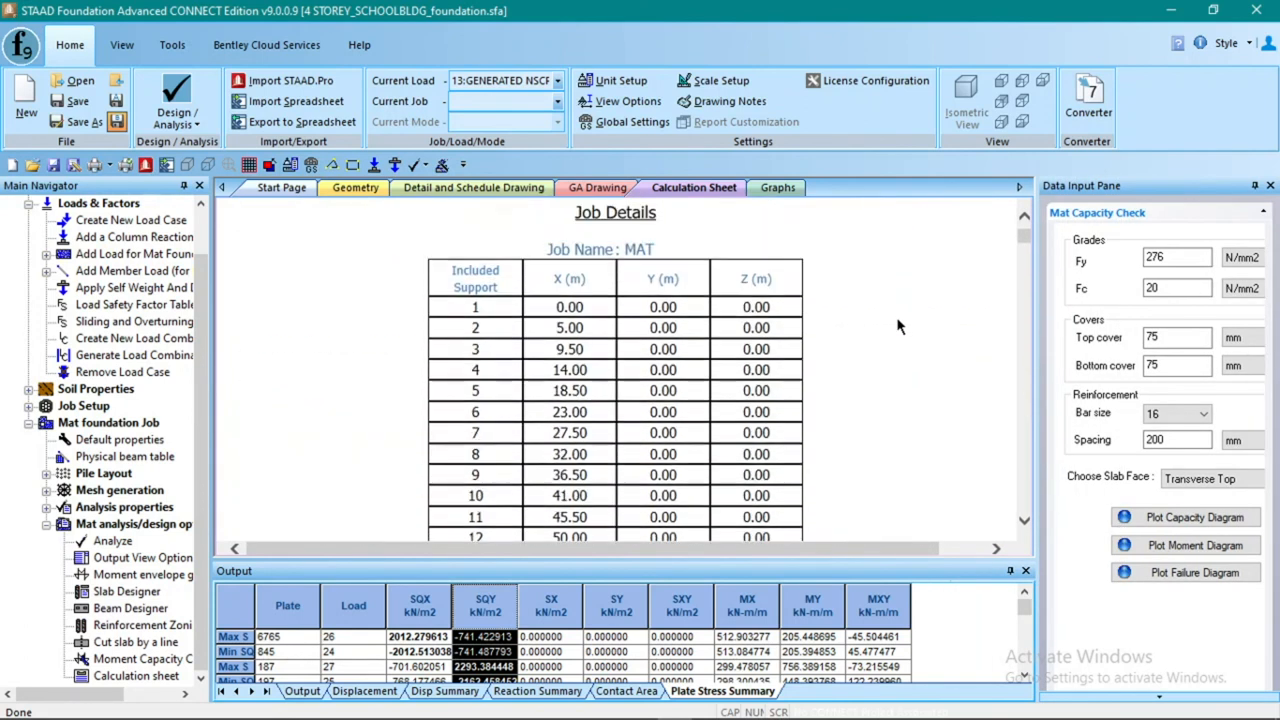
{"action": "scroll", "coordinate": [897, 326], "scroll_direction": "down", "scroll_amount": 15}
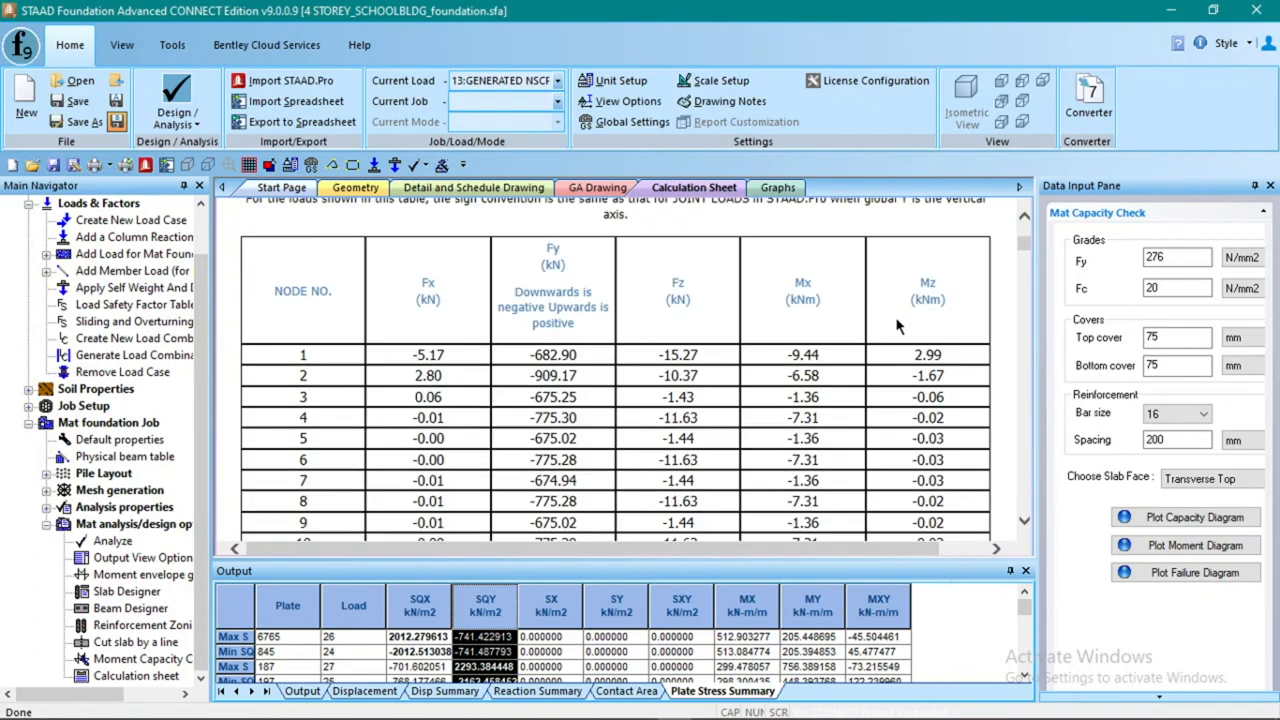
{"action": "scroll", "coordinate": [897, 326], "scroll_direction": "up", "scroll_amount": 2}
{"action": "scroll", "coordinate": [897, 326], "scroll_direction": "down", "scroll_amount": 8}
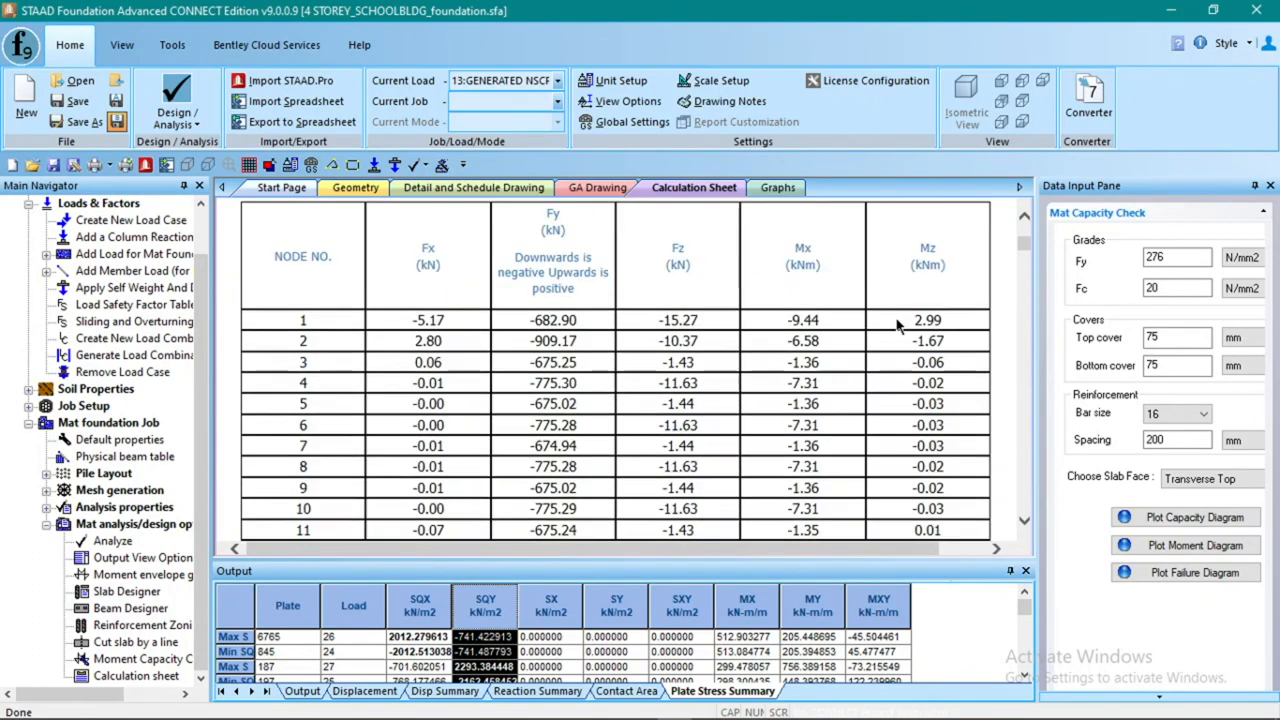
{"action": "scroll", "coordinate": [897, 326], "scroll_direction": "down", "scroll_amount": 10}
Find the Design Output section in the calculation sheet and view the Top of Mat Longitudinal Direction results at a smaller zoom
{"action": "left_click_drag", "start_coordinate": [1024, 251], "coordinate": [990, 441]}
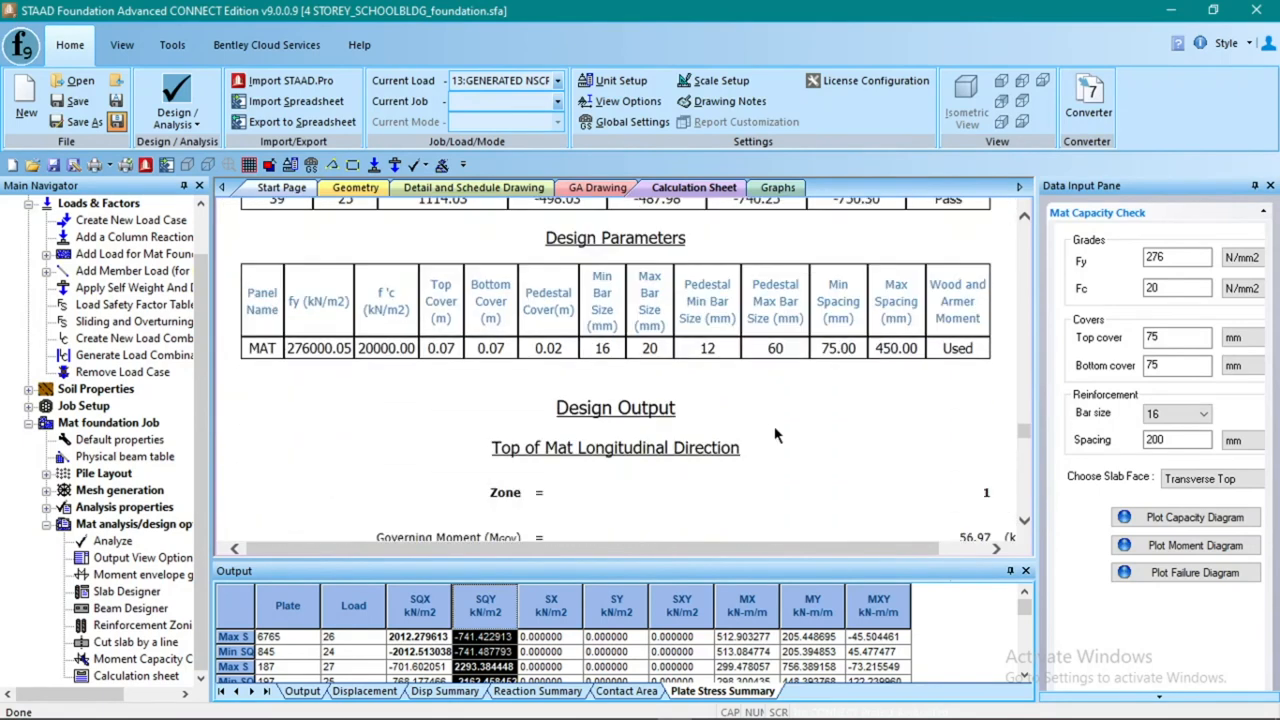
{"action": "scroll", "coordinate": [775, 435], "scroll_direction": "down", "scroll_amount": 3}
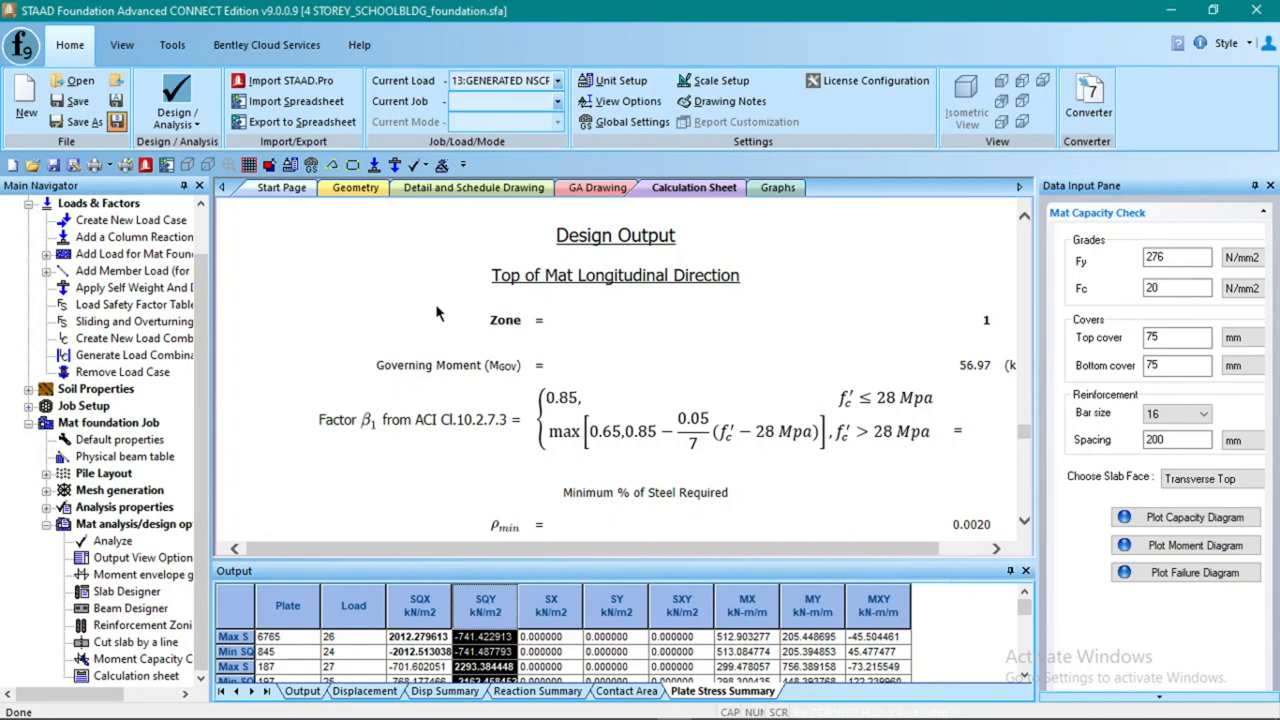
{"action": "scroll", "coordinate": [410, 331], "scroll_direction": "down", "scroll_amount": 1, "text": "ctrl"}
{"action": "scroll", "coordinate": [505, 320], "scroll_direction": "down", "scroll_amount": 1, "text": "ctrl"}
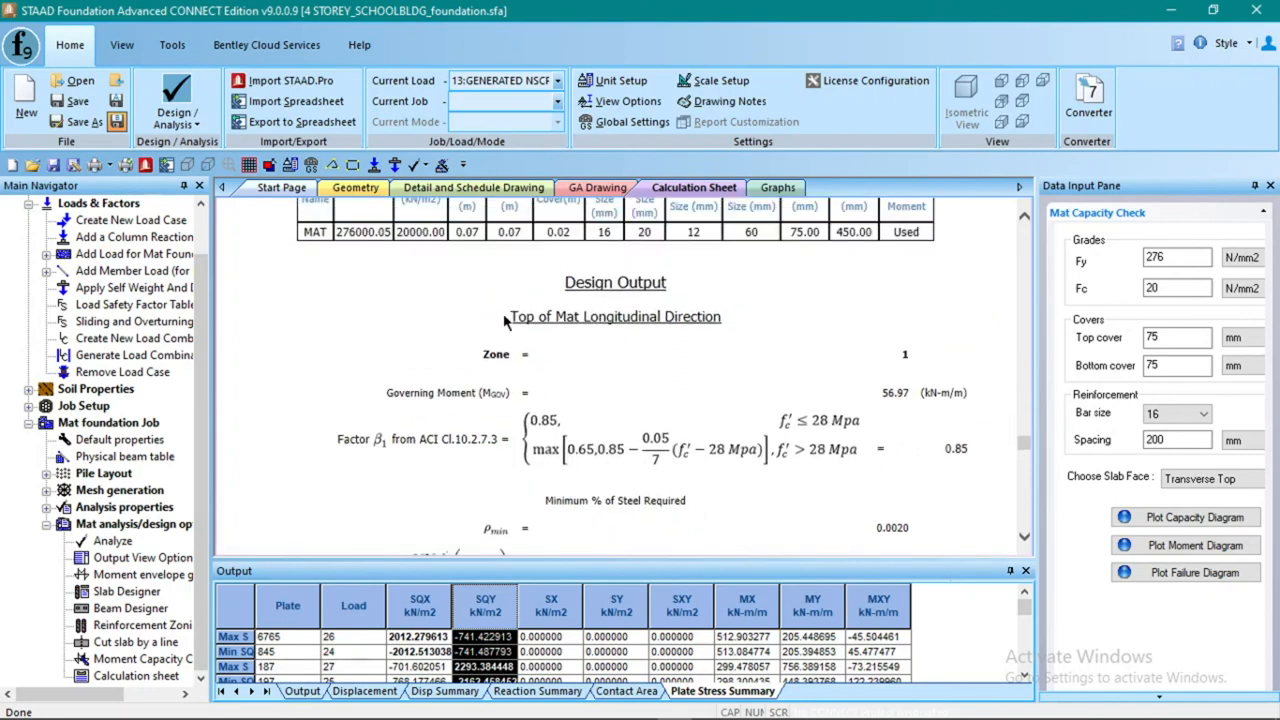
{"action": "left_click_drag", "start_coordinate": [566, 281], "coordinate": [632, 290]}
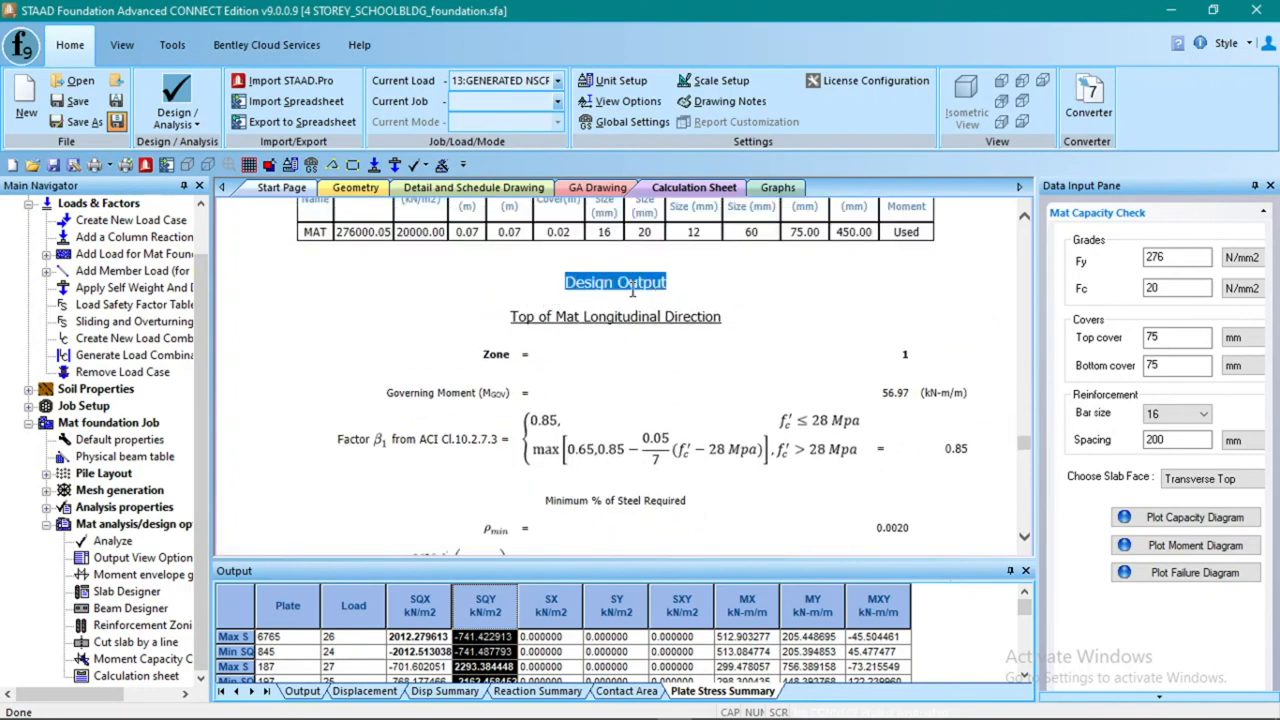
{"action": "left_click", "coordinate": [503, 301]}
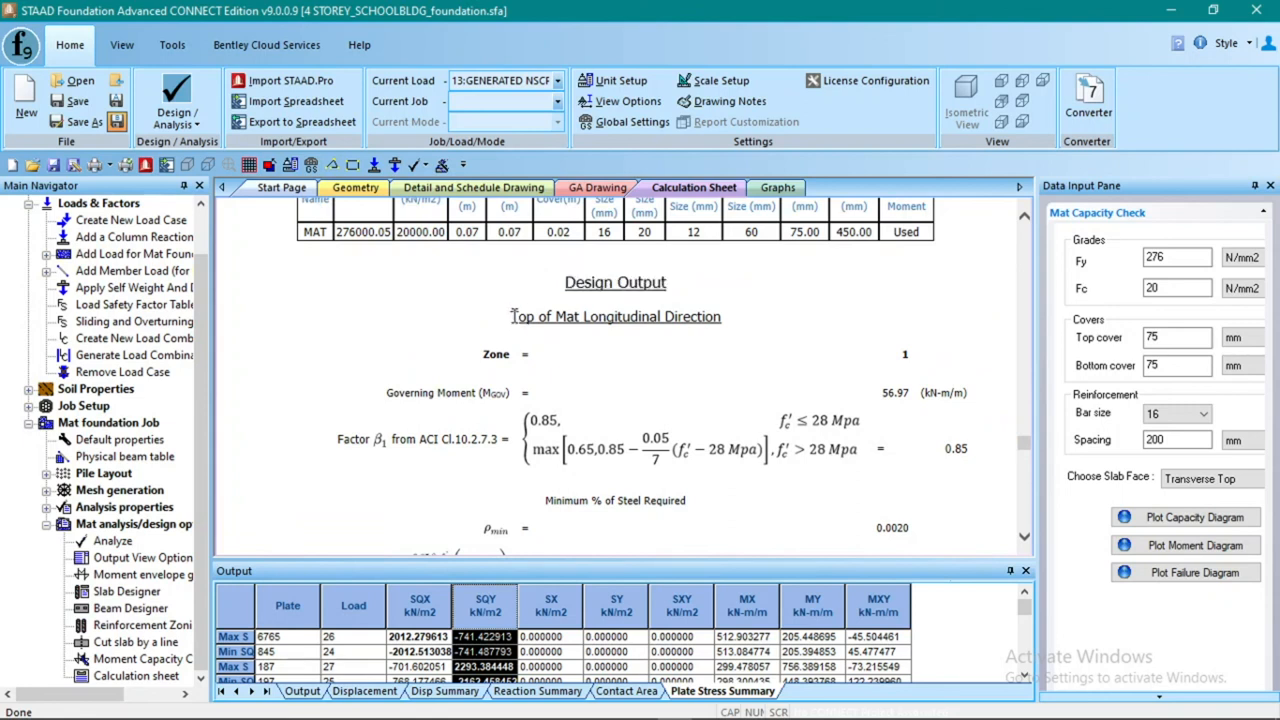
{"action": "left_click_drag", "start_coordinate": [511, 316], "coordinate": [718, 317]}
{"action": "left_click", "coordinate": [448, 306]}
{"action": "left_click_drag", "start_coordinate": [513, 312], "coordinate": [538, 315]}
{"action": "left_click", "coordinate": [448, 308]}
Review Zone 1's steel calculations and check the actual bar spacing in its reinforcement details
{"action": "scroll", "coordinate": [457, 355], "scroll_direction": "down", "scroll_amount": 5}
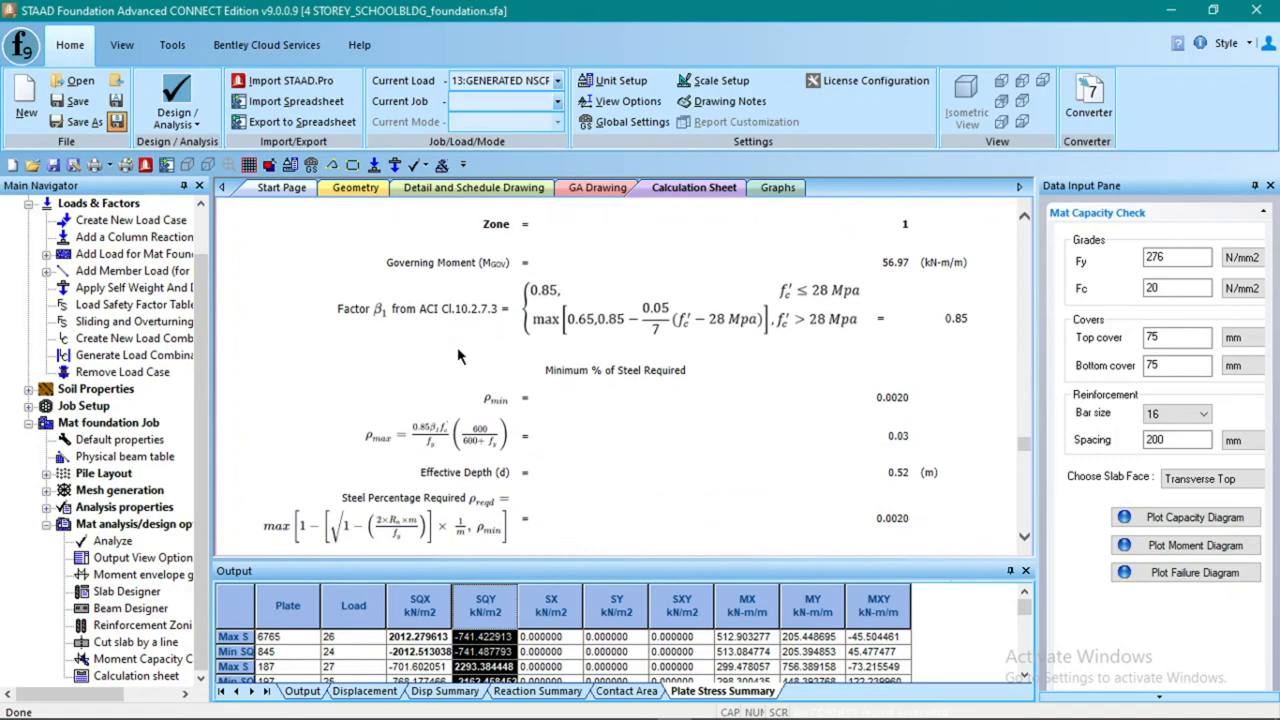
{"action": "scroll", "coordinate": [448, 348], "scroll_direction": "down", "scroll_amount": 6}
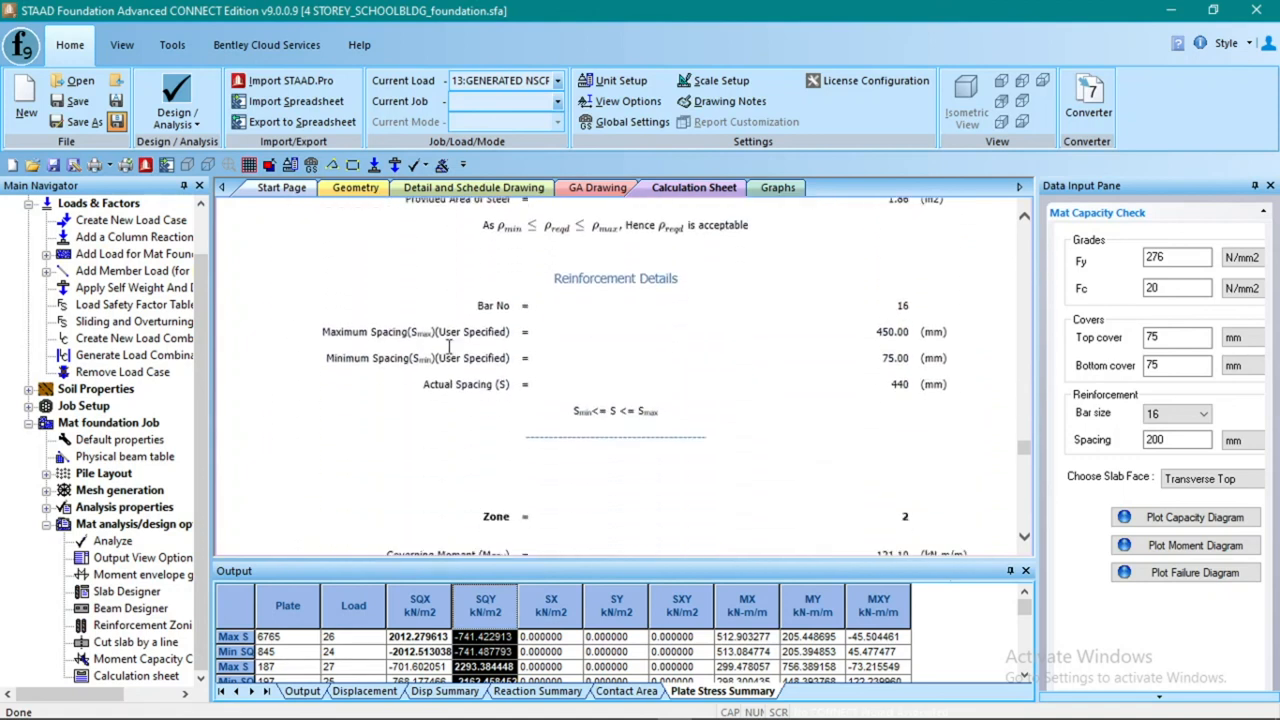
{"action": "left_click_drag", "start_coordinate": [893, 341], "coordinate": [913, 348]}
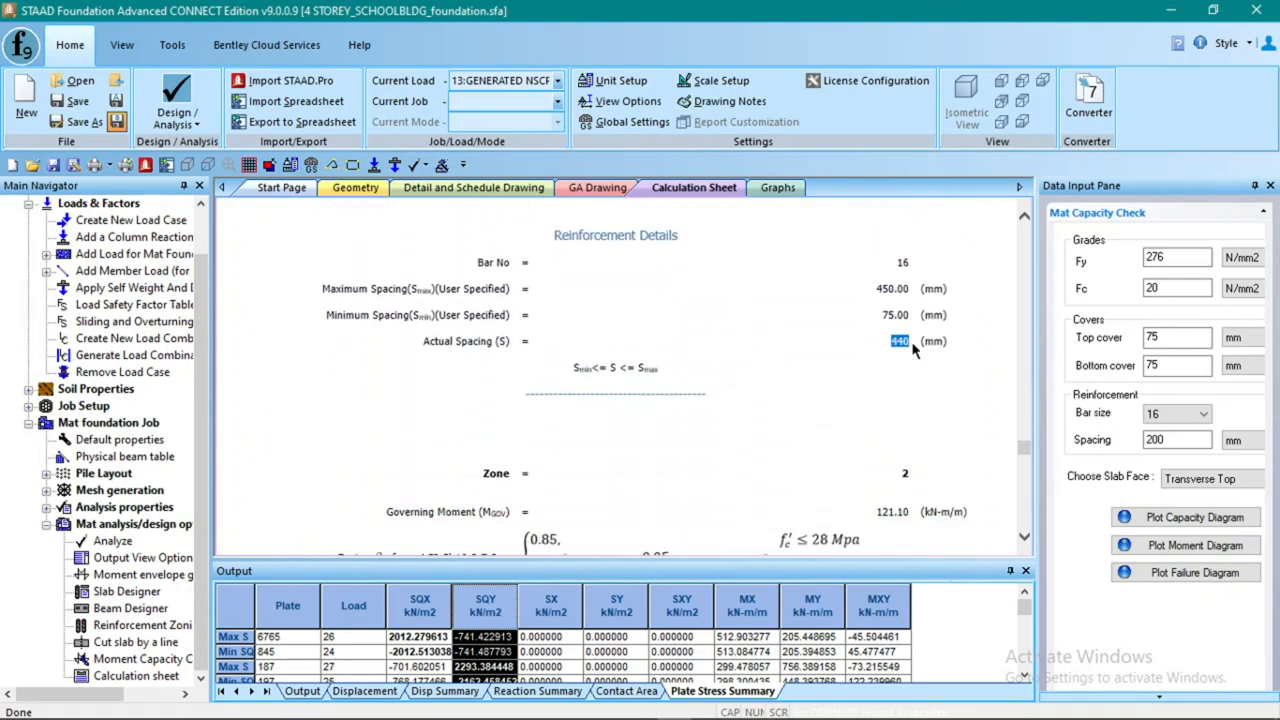
Review Zone 2's steel calculations and reinforcement details, continuing to the Top of Mat Transverse Direction section
{"action": "left_click", "coordinate": [808, 388]}
{"action": "scroll", "coordinate": [320, 373], "scroll_direction": "down", "scroll_amount": 3}
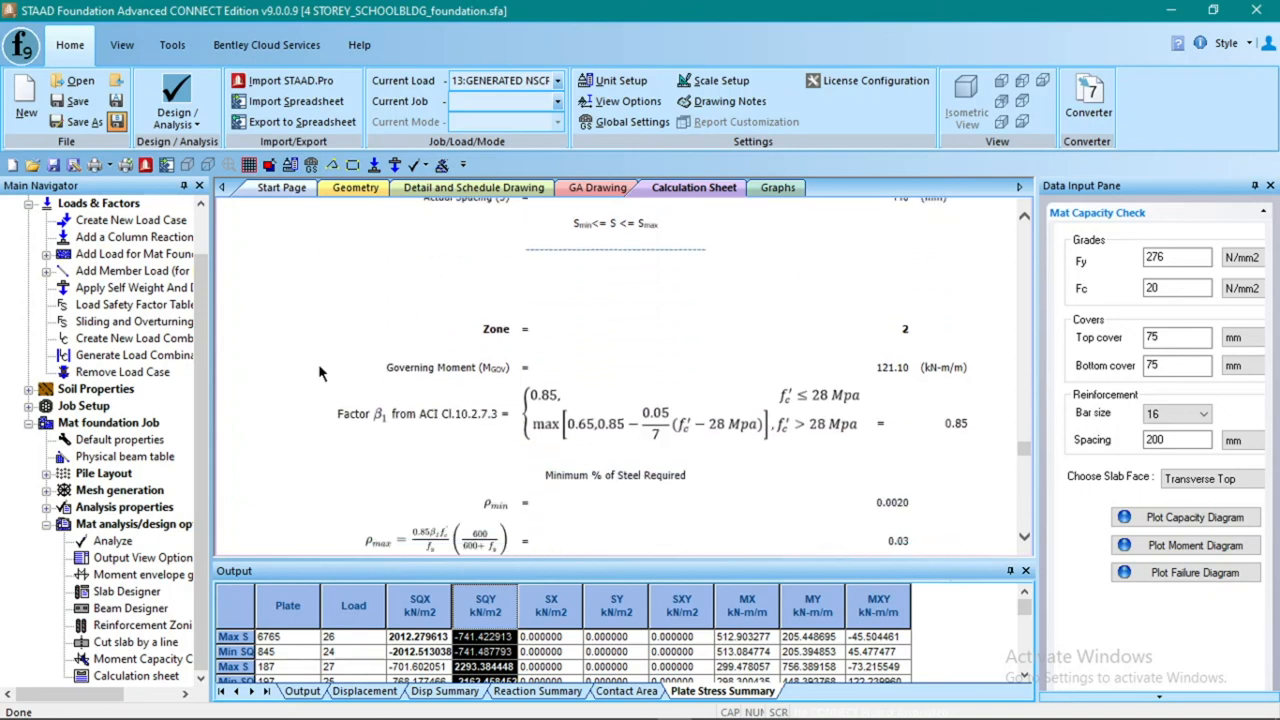
{"action": "scroll", "coordinate": [835, 342], "scroll_direction": "down", "scroll_amount": 15}
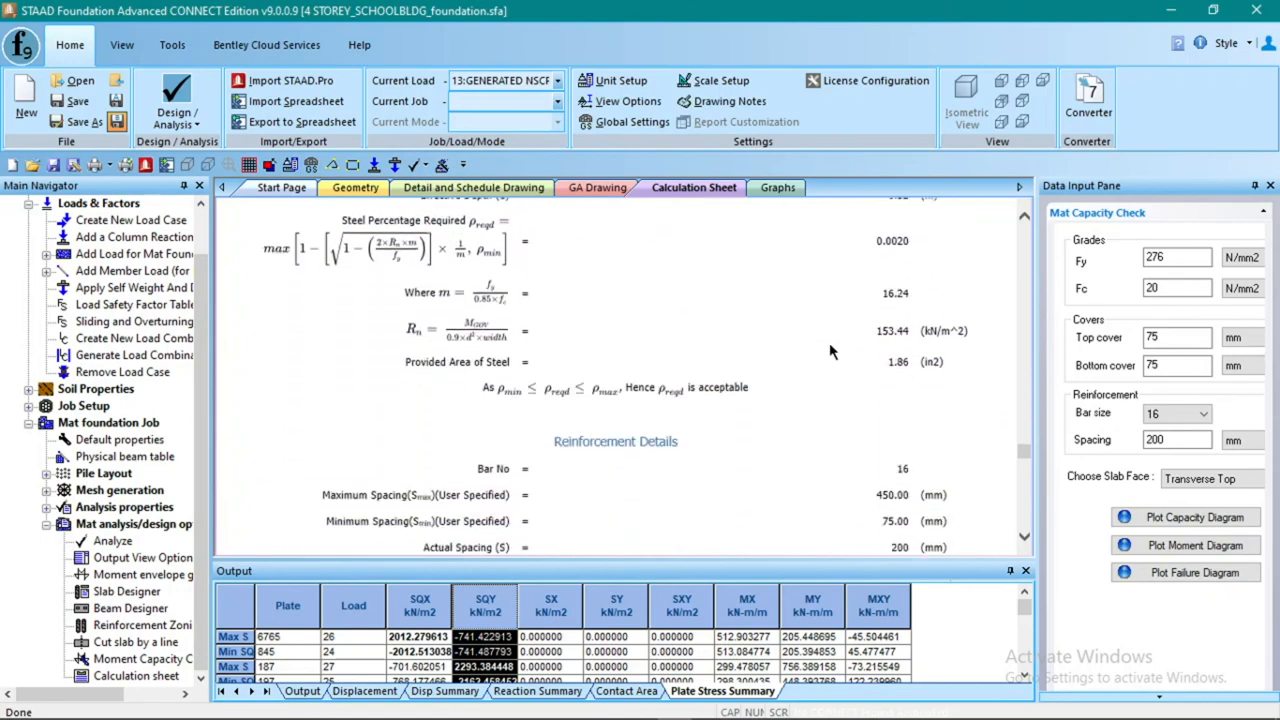
{"action": "scroll", "coordinate": [818, 349], "scroll_direction": "down", "scroll_amount": 5}
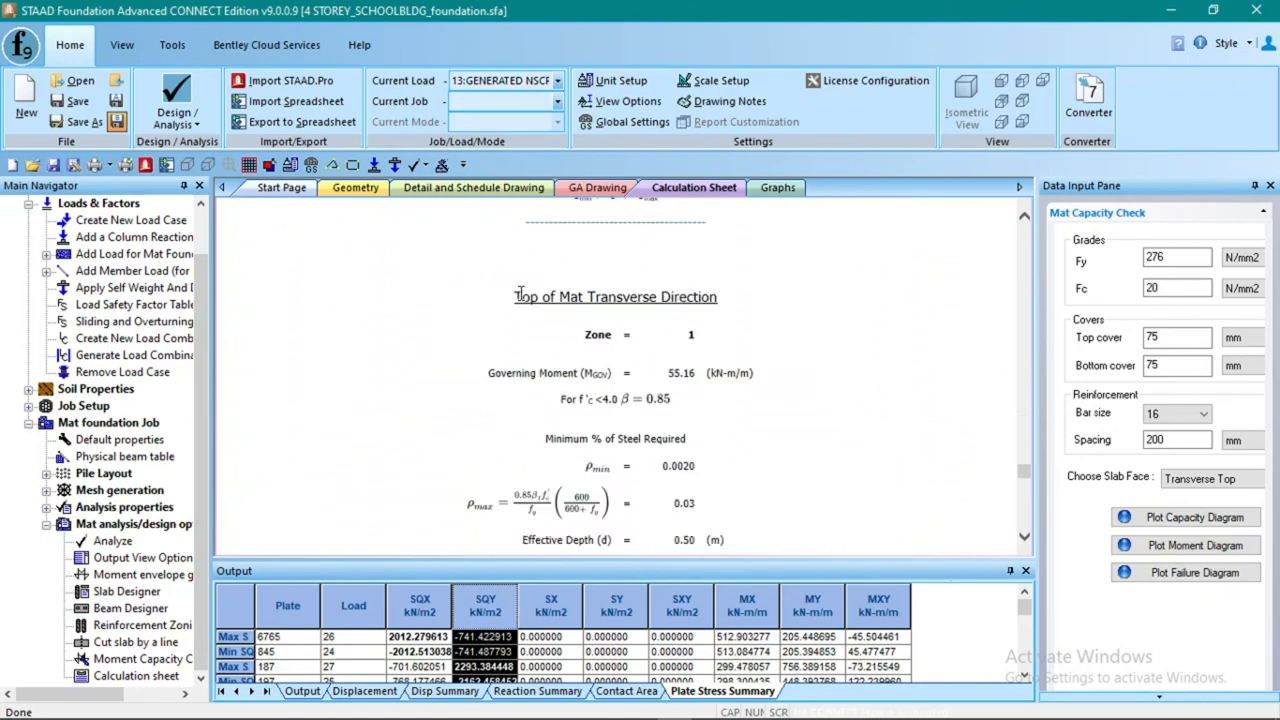
Look through the zone-by-zone reinforcement details from the Top of Mat Transverse Direction heading onward
{"action": "left_click_drag", "start_coordinate": [516, 302], "coordinate": [726, 300]}
{"action": "left_click", "coordinate": [806, 323]}
{"action": "scroll", "coordinate": [856, 345], "scroll_direction": "down", "scroll_amount": 10}
{"action": "scroll", "coordinate": [856, 345], "scroll_direction": "down", "scroll_amount": 15}
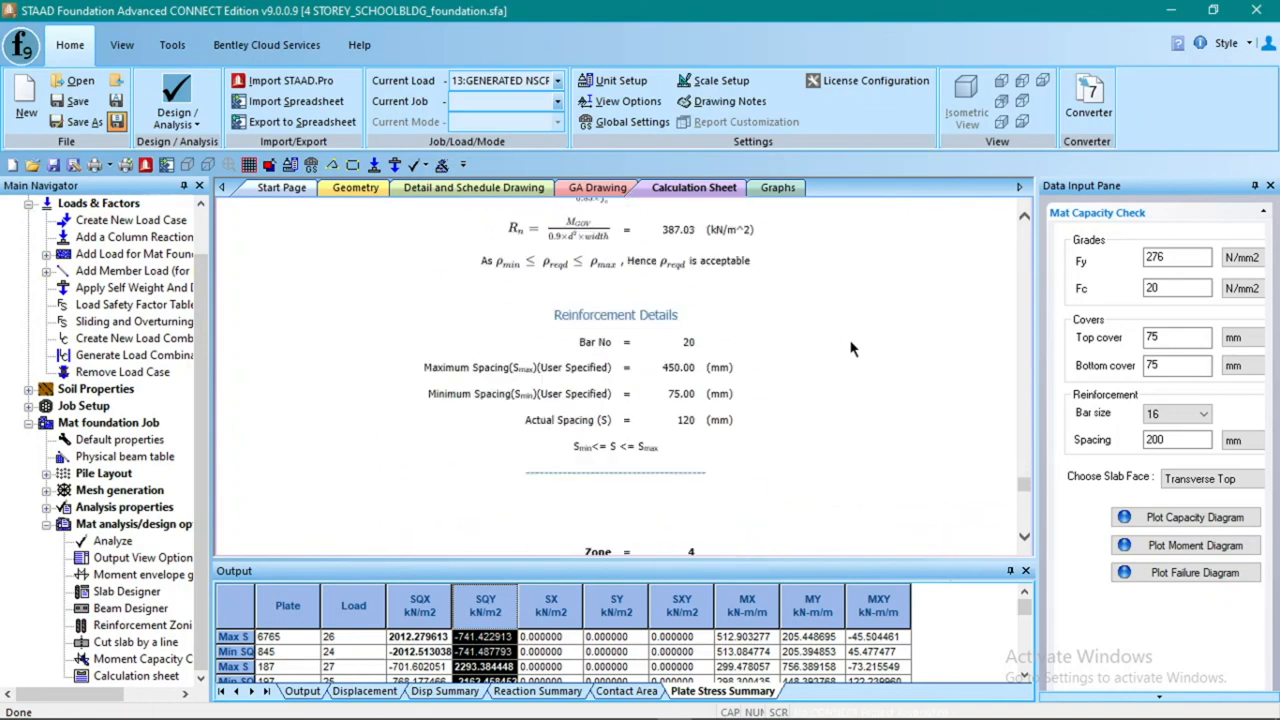
{"action": "scroll", "coordinate": [858, 360], "scroll_direction": "down", "scroll_amount": 15}
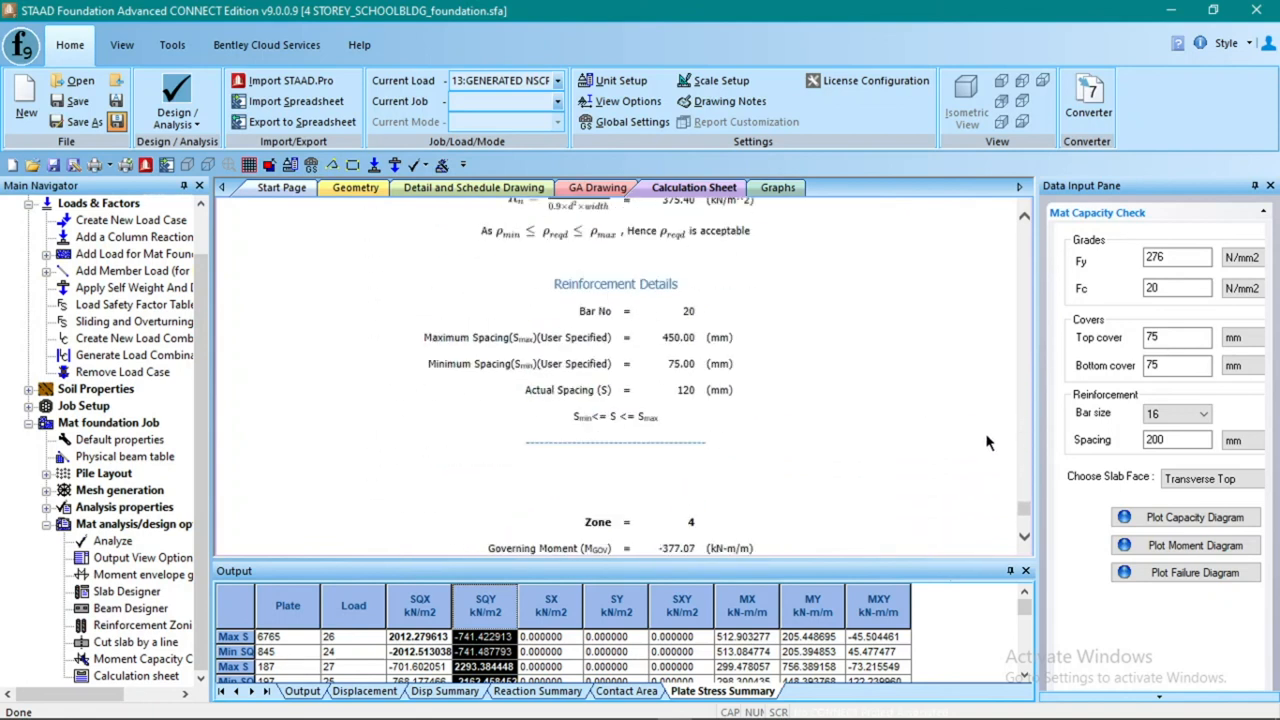
Examine the final Zone 4 calculations and reinforcement details at the sheet's end, and return to its beginning
{"action": "left_click_drag", "start_coordinate": [1029, 513], "coordinate": [1032, 530]}
{"action": "scroll", "coordinate": [767, 474], "scroll_direction": "up", "scroll_amount": 15}
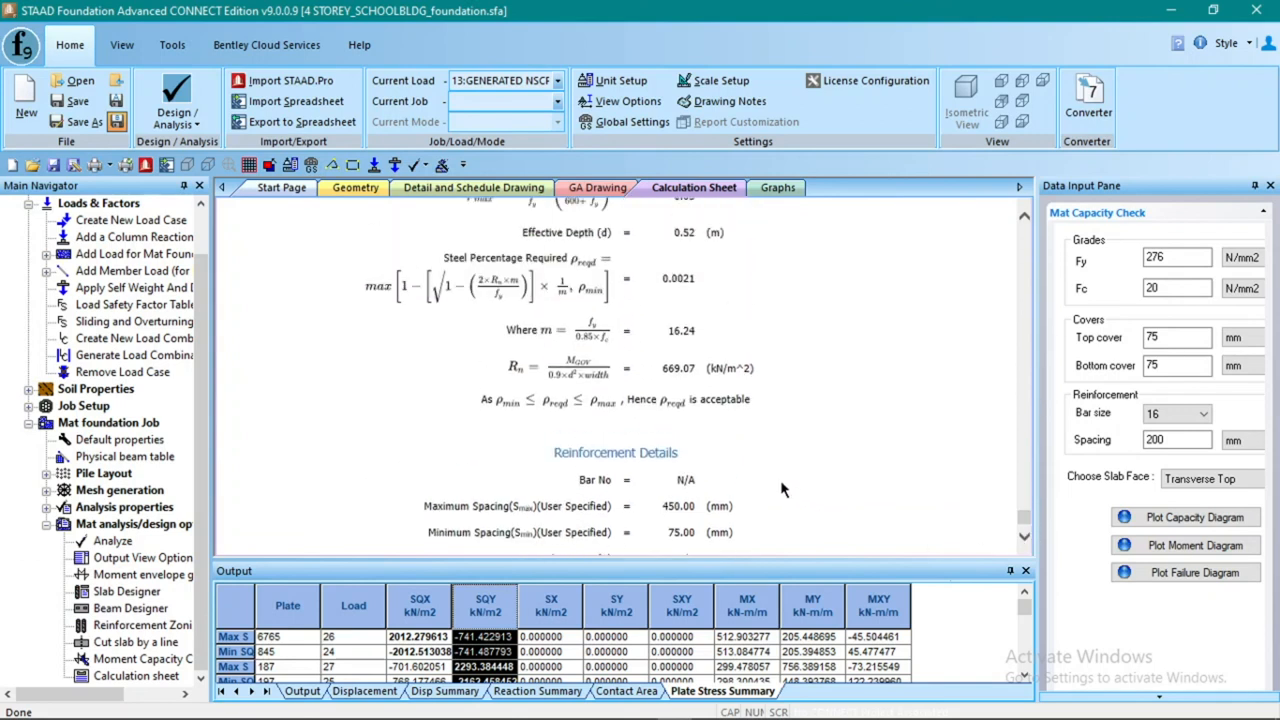
{"action": "scroll", "coordinate": [760, 478], "scroll_direction": "down", "scroll_amount": 10}
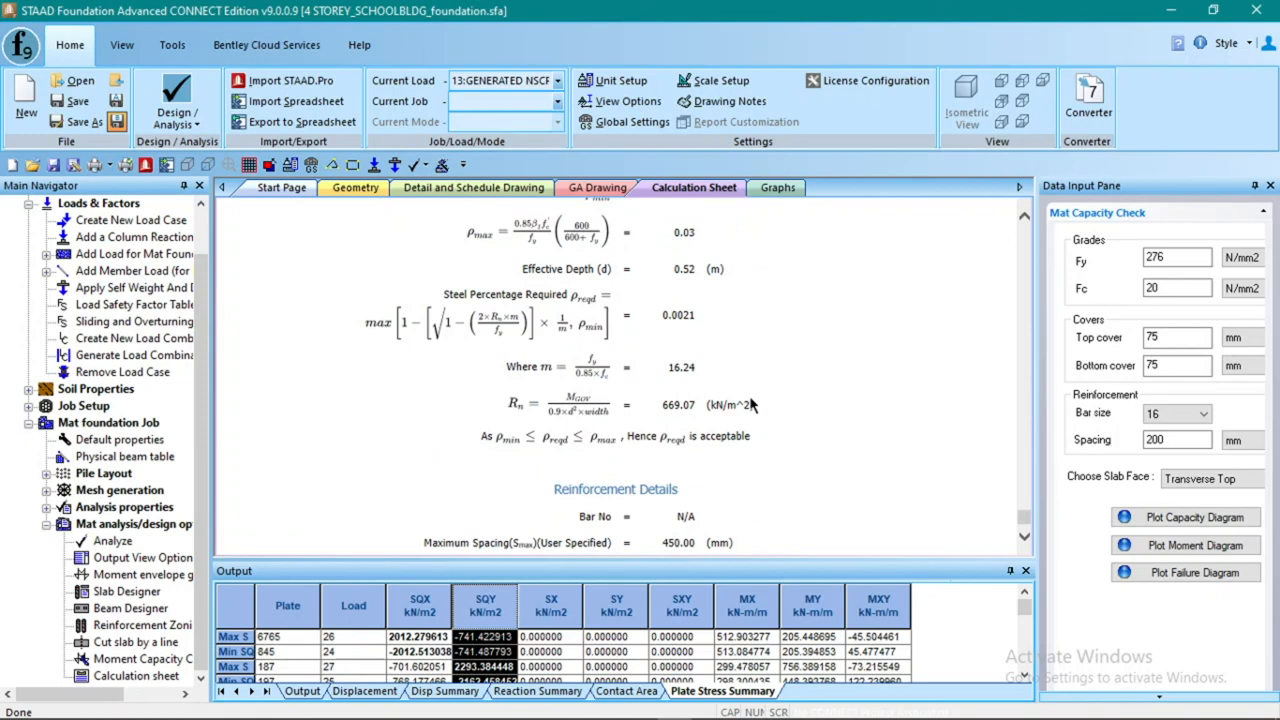
{"action": "scroll", "coordinate": [799, 342], "scroll_direction": "down", "scroll_amount": 5}
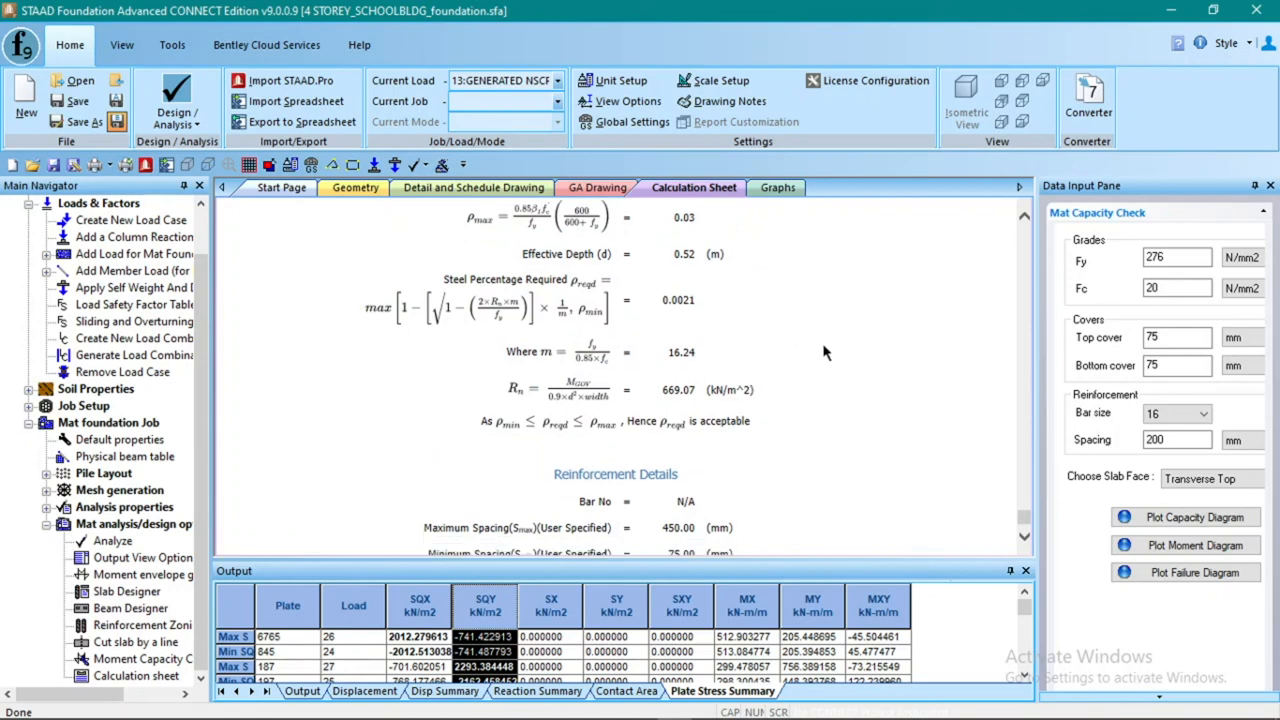
{"action": "scroll", "coordinate": [814, 397], "scroll_direction": "down", "scroll_amount": 10}
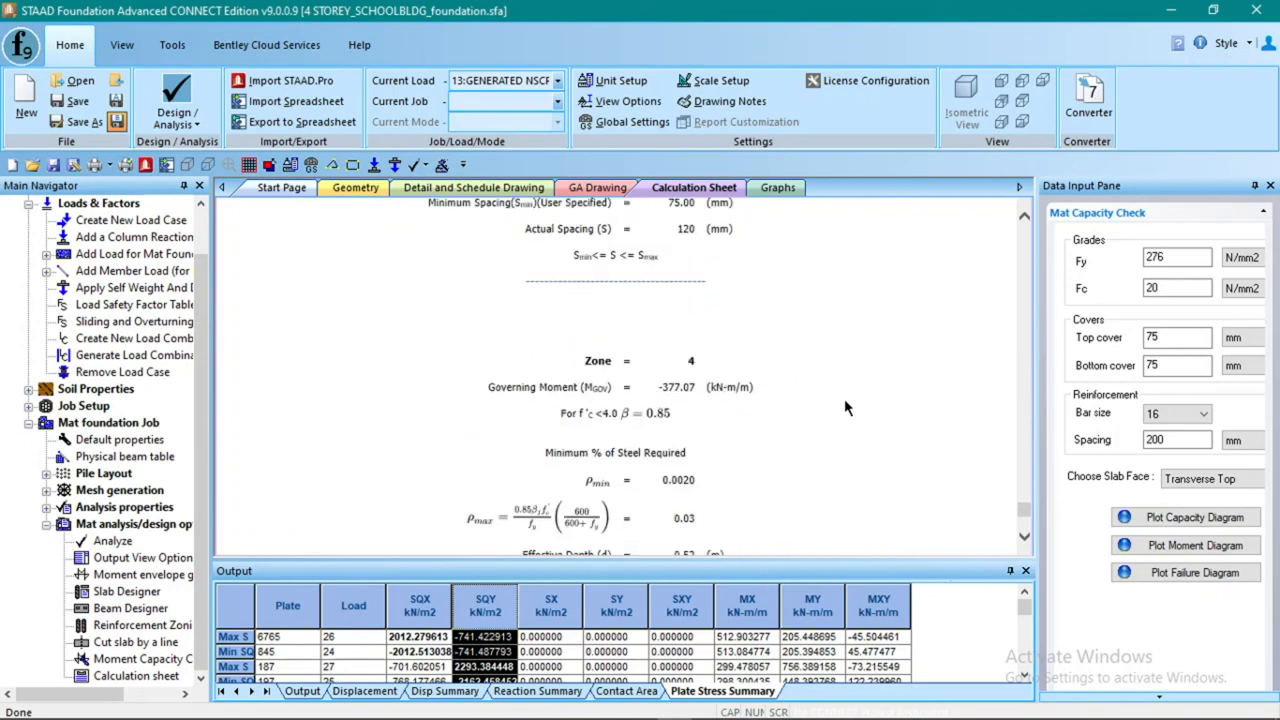
{"action": "scroll", "coordinate": [815, 473], "scroll_direction": "down", "scroll_amount": 8}
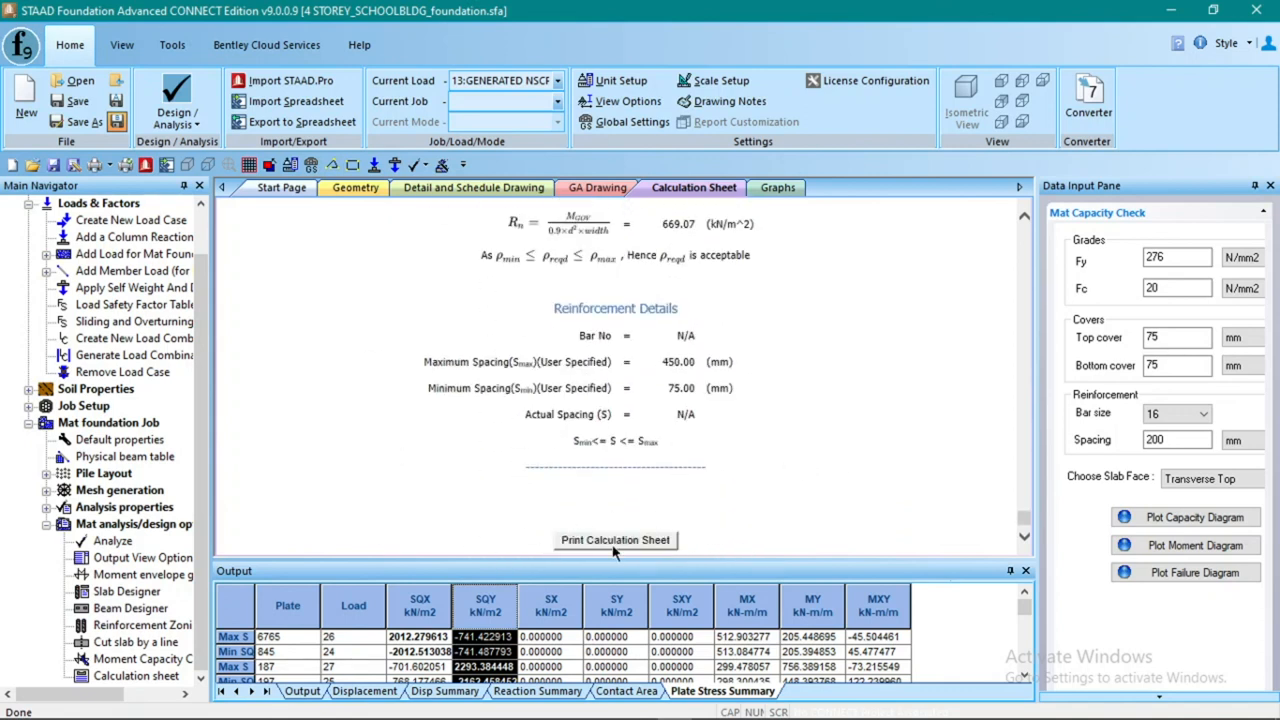
{"action": "left_click_drag", "start_coordinate": [1024, 516], "coordinate": [1024, 230]}
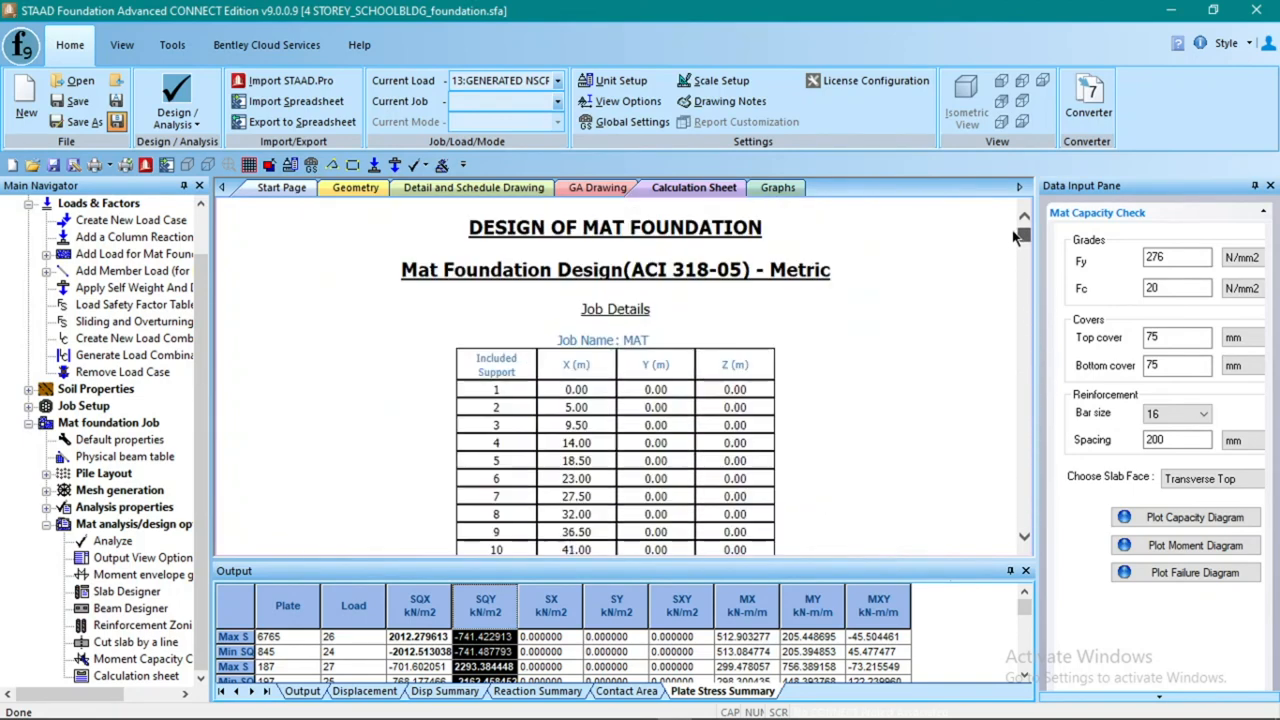
Display the mat foundation's geometry in isometric view and centre the whole slab at a readable size
{"action": "left_click", "coordinate": [355, 187]}
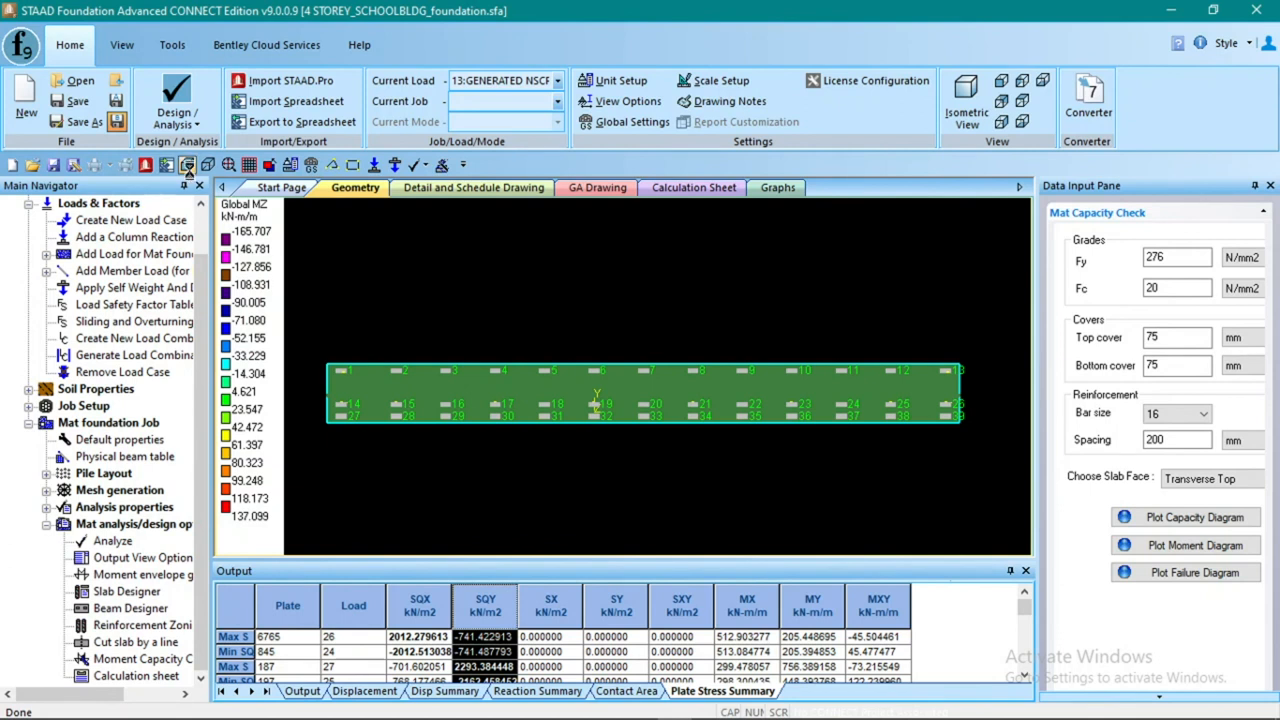
{"action": "left_click", "coordinate": [187, 166]}
{"action": "scroll", "coordinate": [586, 440], "scroll_direction": "down", "scroll_amount": 2}
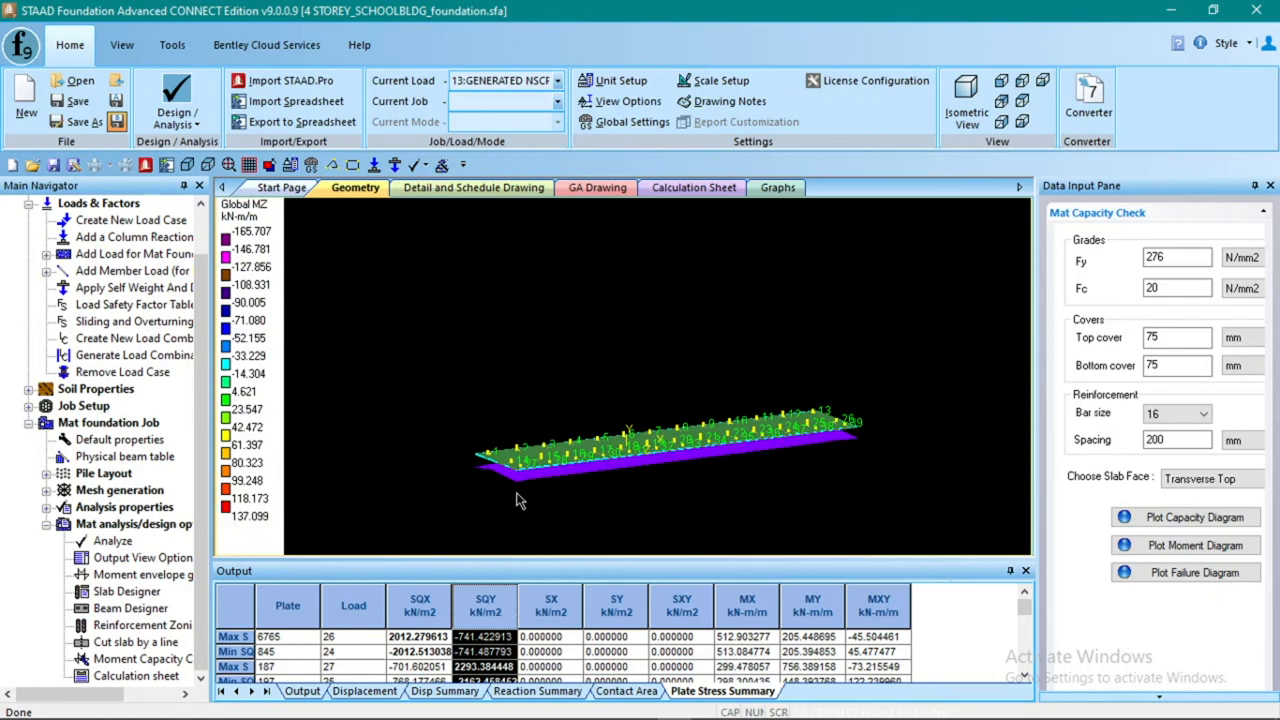
{"action": "scroll", "coordinate": [507, 495], "scroll_direction": "up", "scroll_amount": 2}
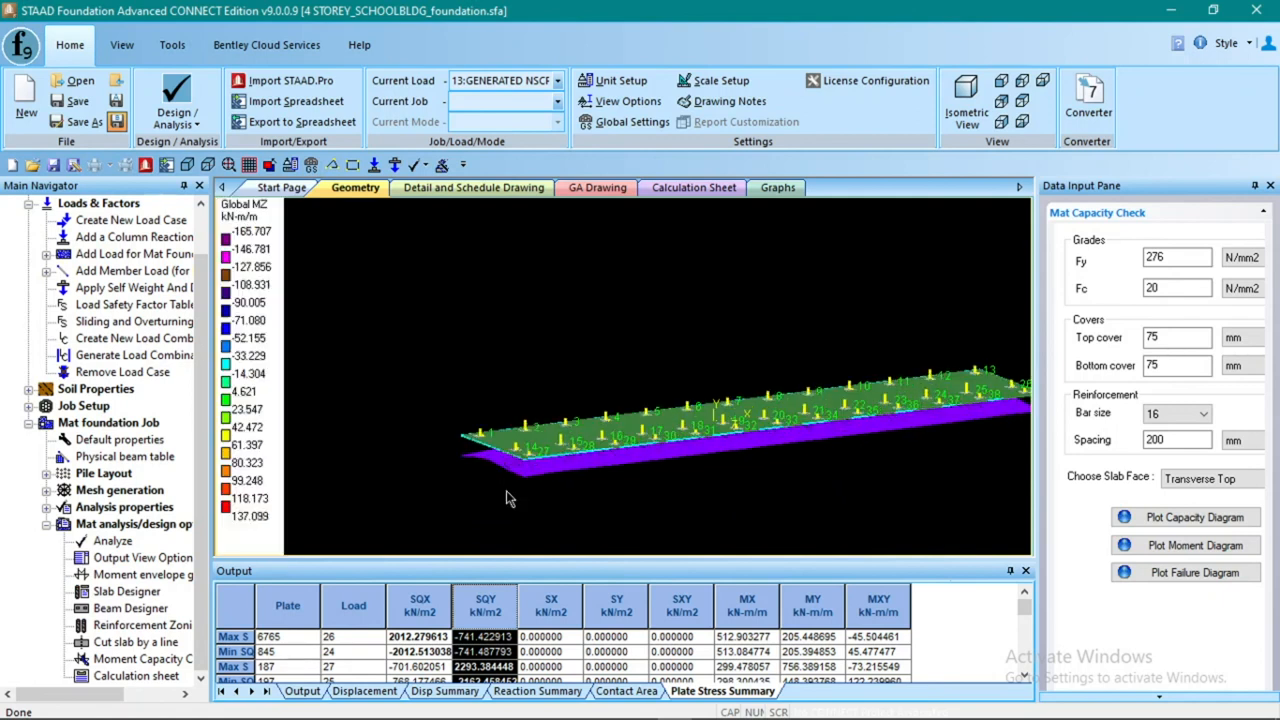
{"action": "middle_click_drag", "start_coordinate": [686, 492], "coordinate": [582, 463]}
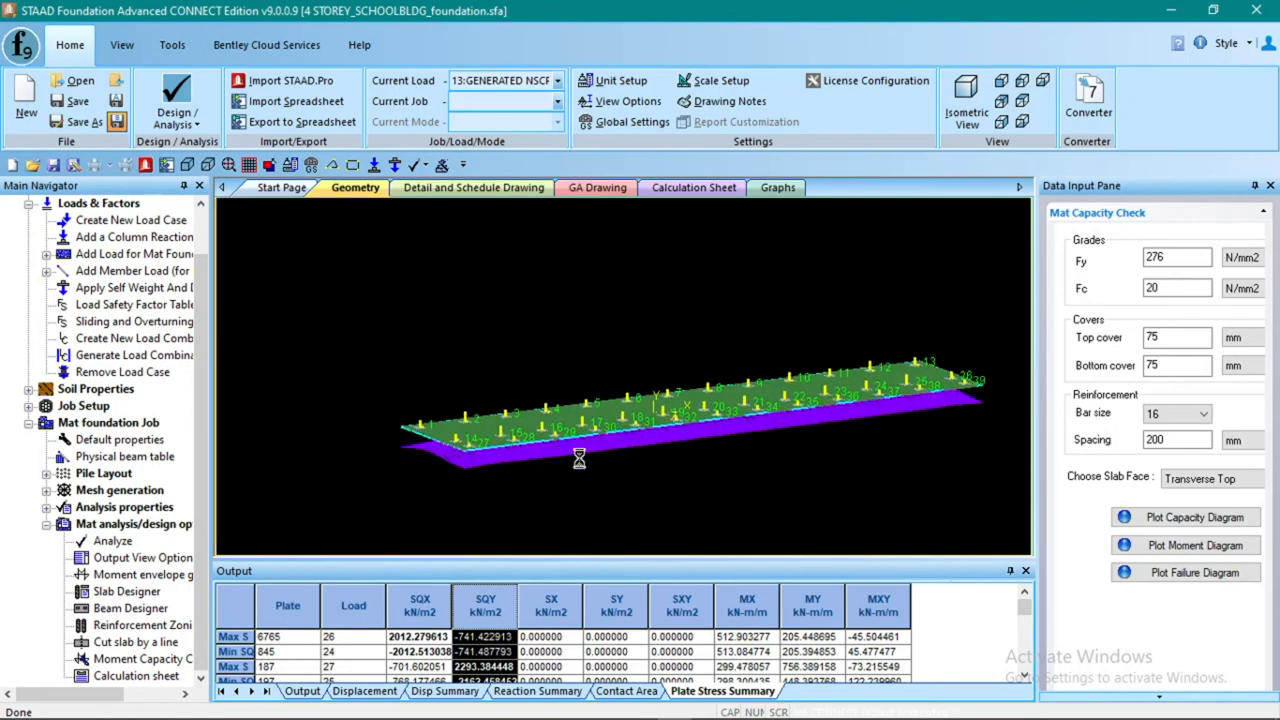